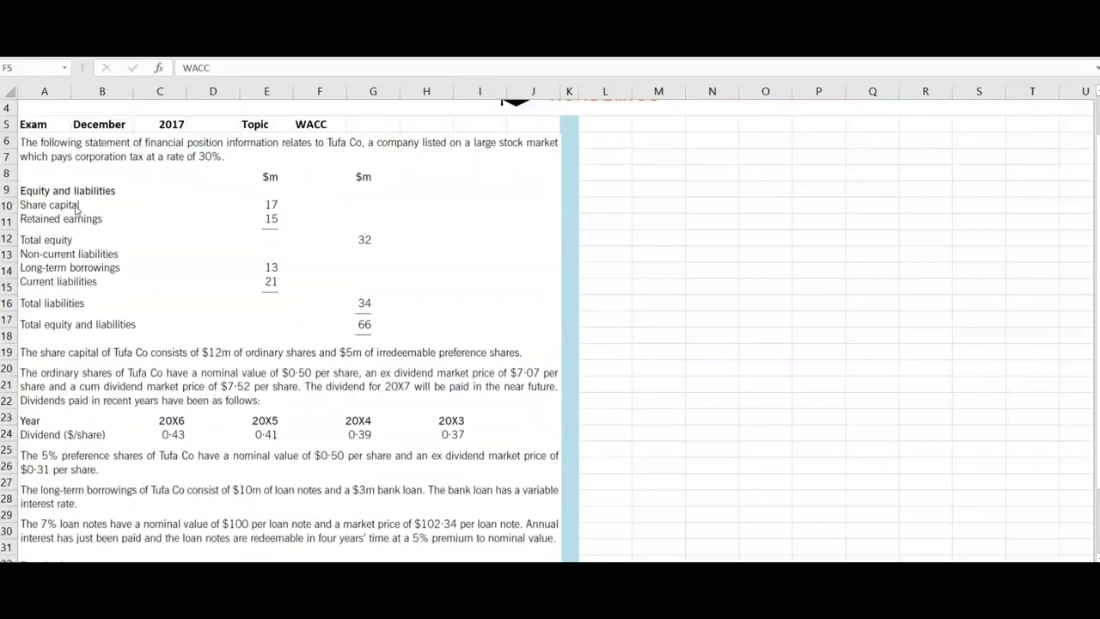
scroll(56, 213, "down", 3)
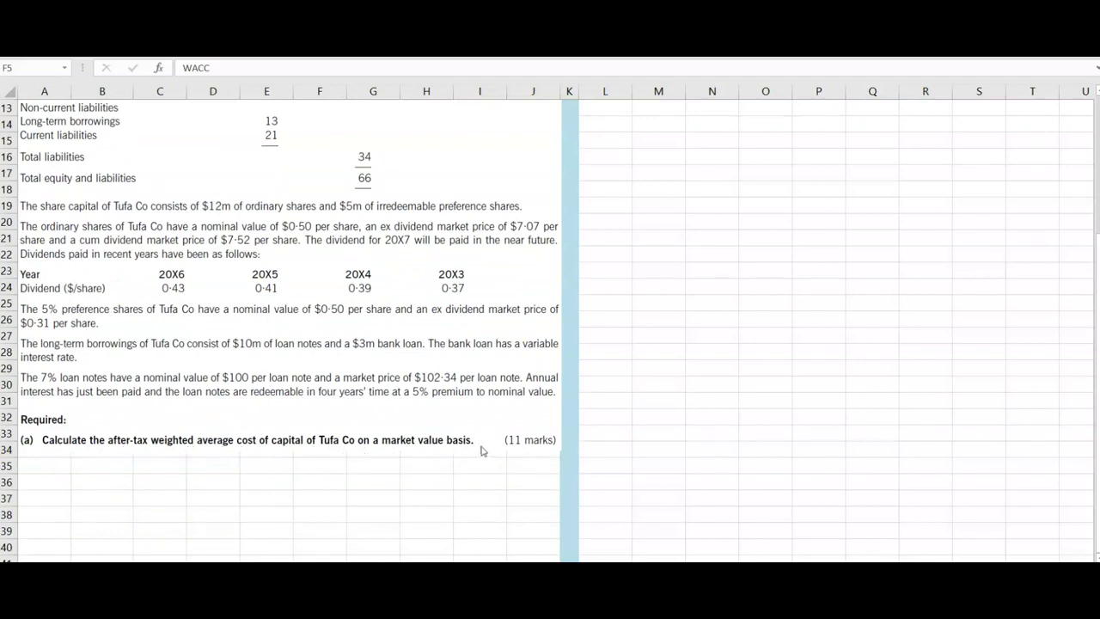
Add a bold 'Requirement A' heading in cell L5
scroll(99, 431, "up", 4)
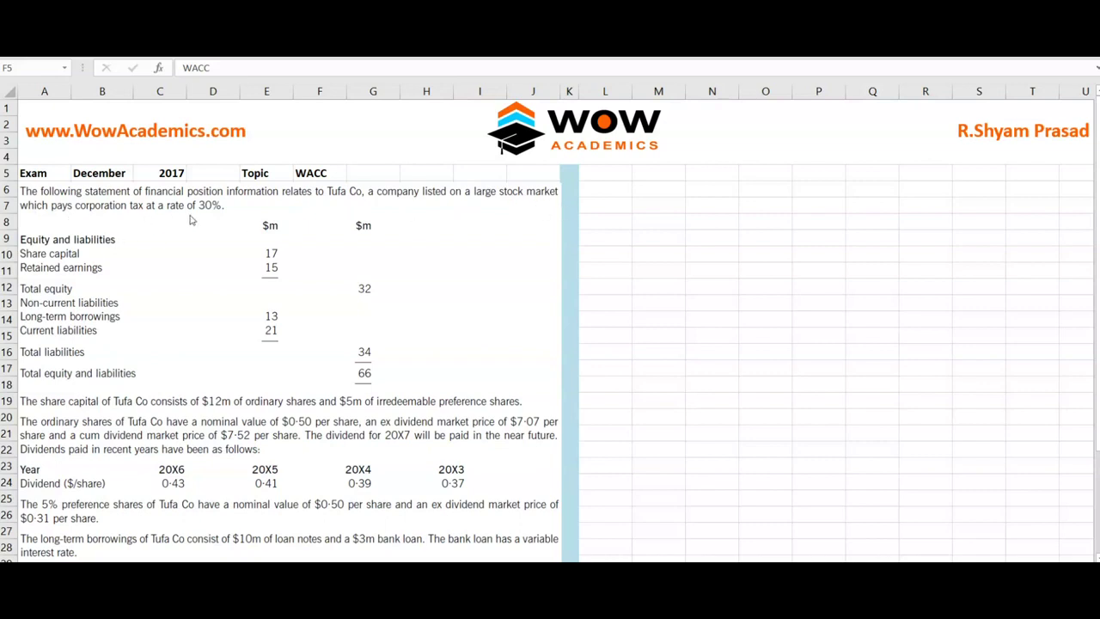
scroll(231, 219, "down", 1)
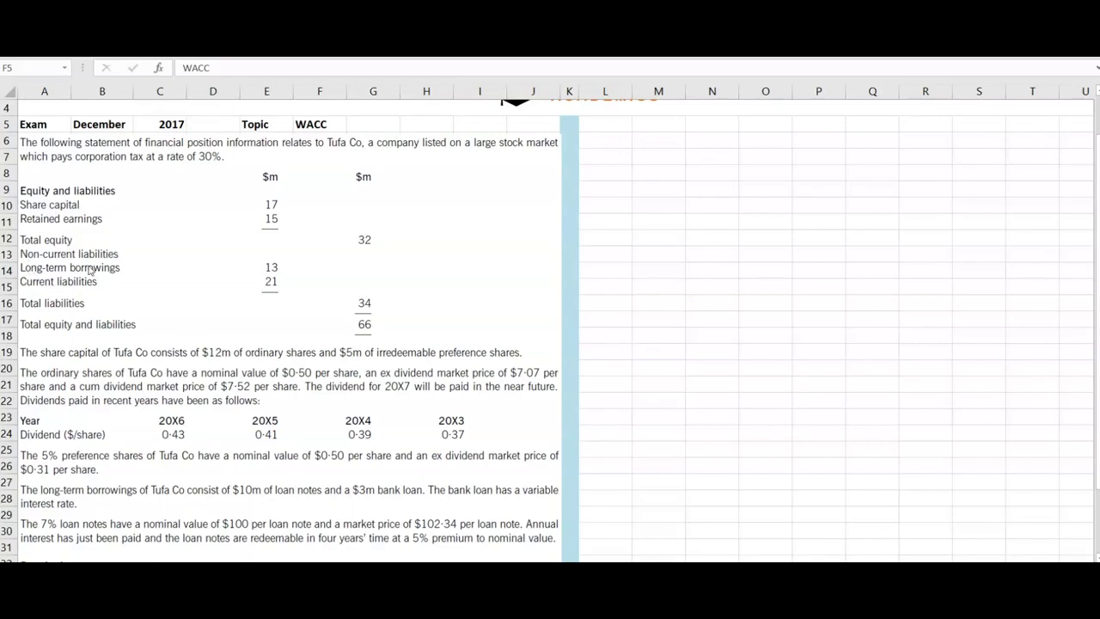
scroll(89, 269, "down", 1)
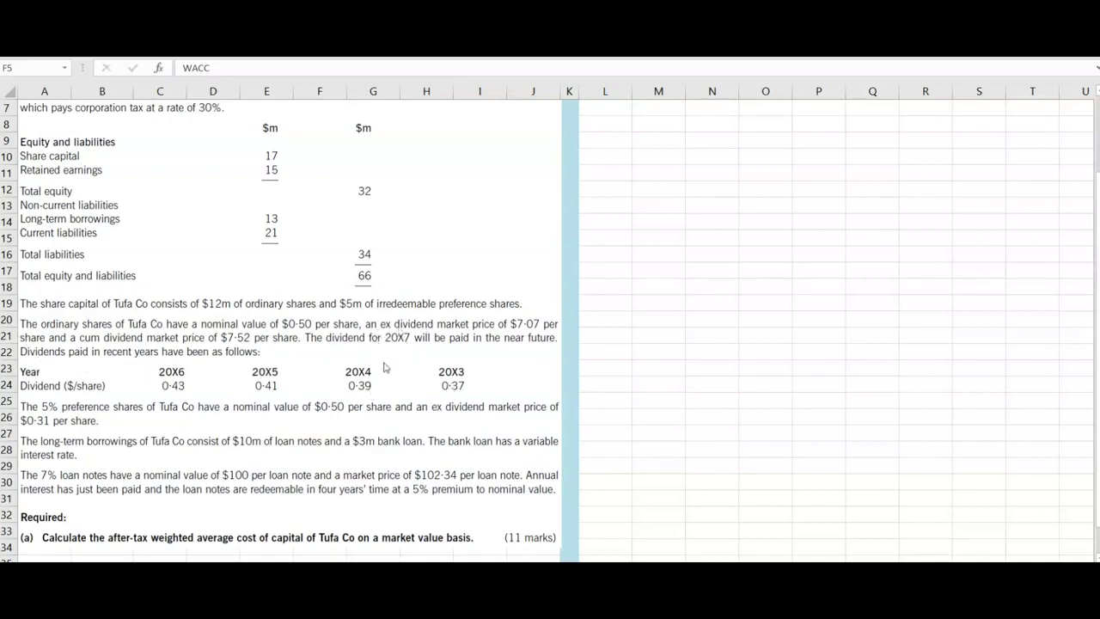
scroll(364, 358, "down", 1)
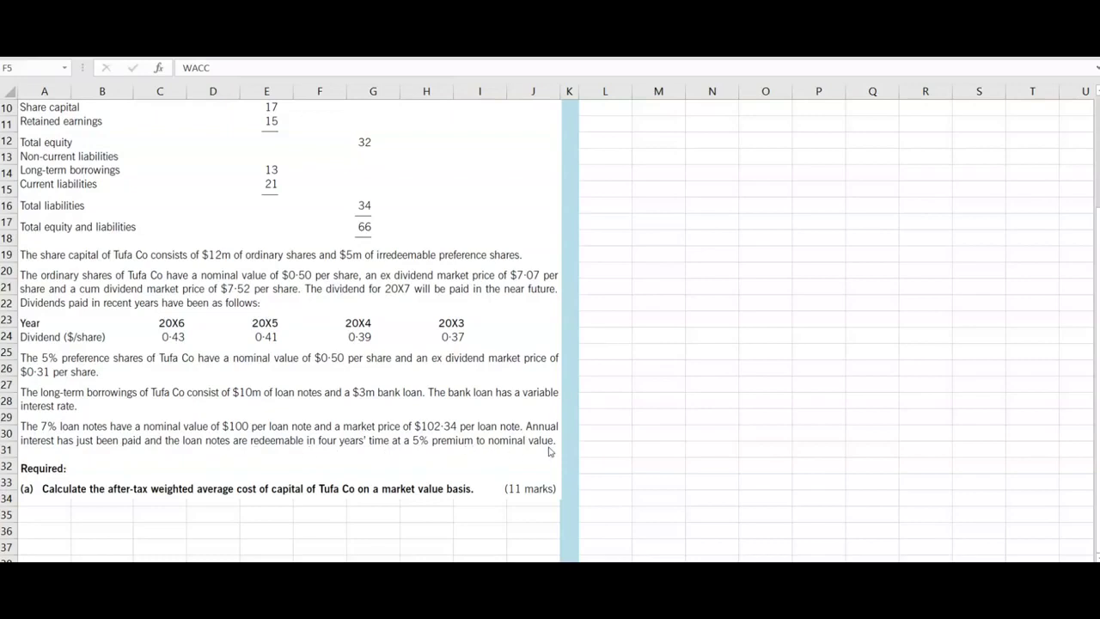
scroll(379, 470, "up", 3)
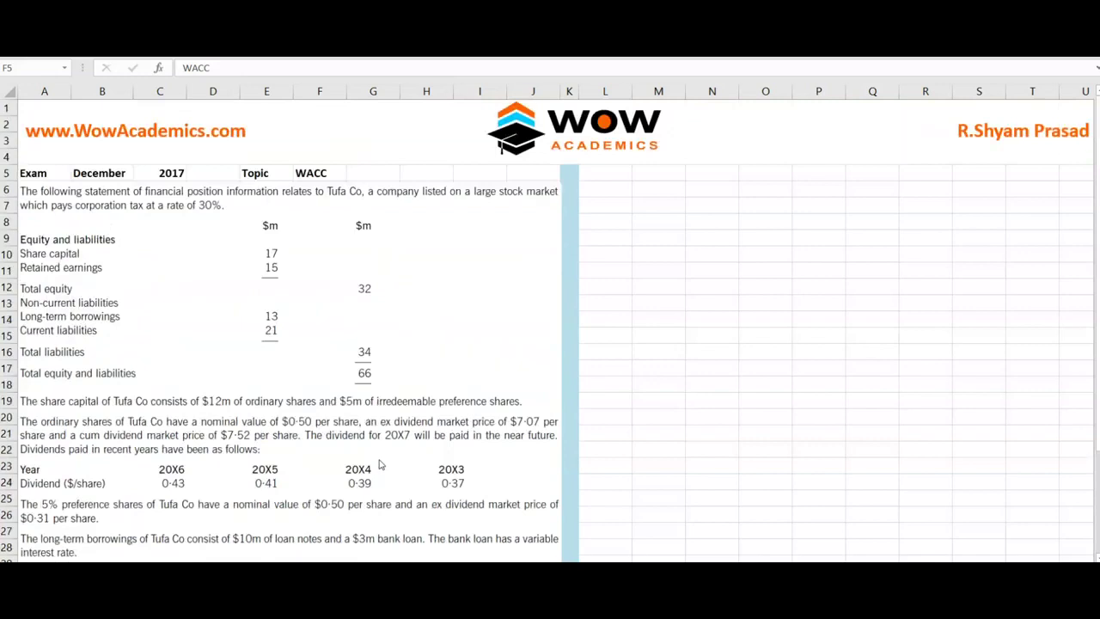
left_click(609, 171)
type("Requirement A")
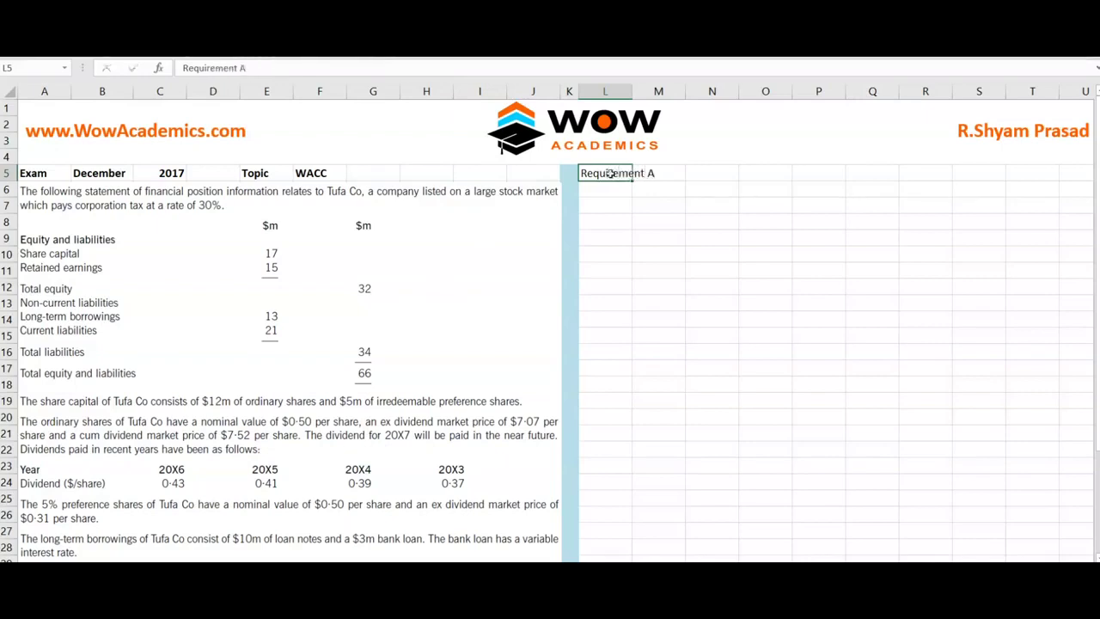
key("Return")
key("Up")
key("ctrl+b")
key("Down")
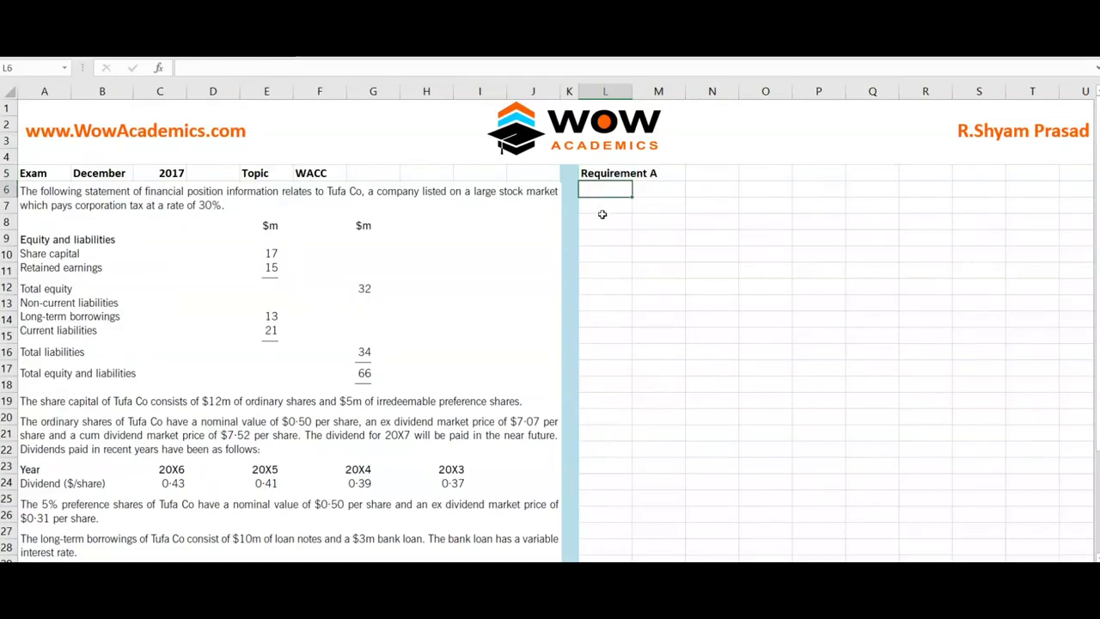
Paste the Market Value of WACC table at L7 and autofit column L
left_click(602, 208)
type("Market Value of WACC Source (m\tAmount\tWN\tProportion\tCost\tWN\tProp x cost Equity Irredeembale Pref Shares Loan Notes  \t\t\tMarket Value of WACC")
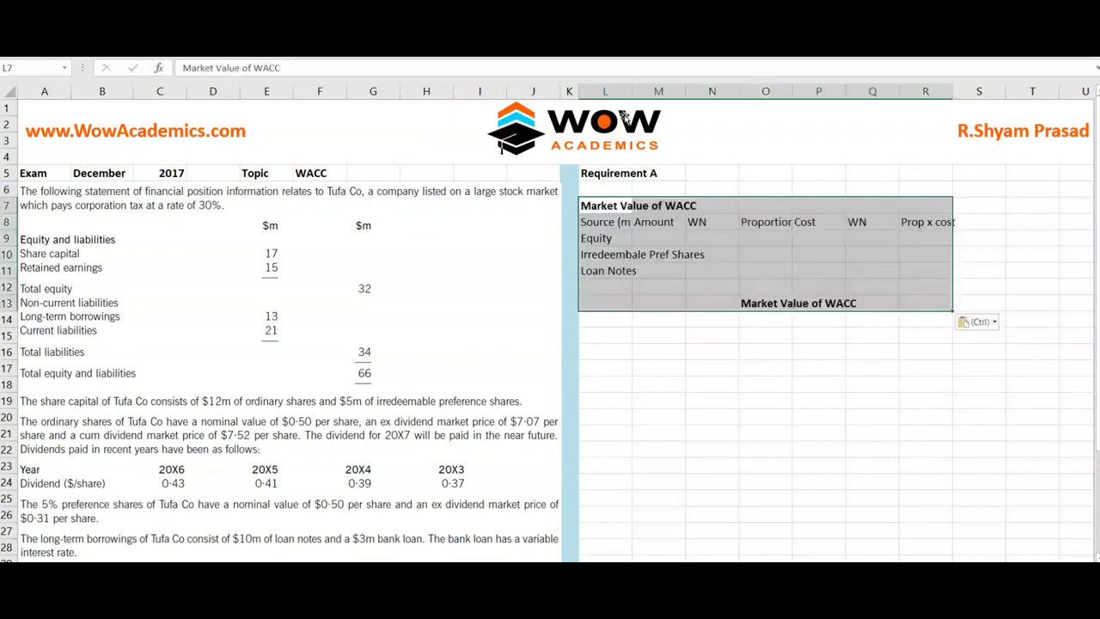
left_click(625, 187)
left_click_drag(632, 90, 675, 91)
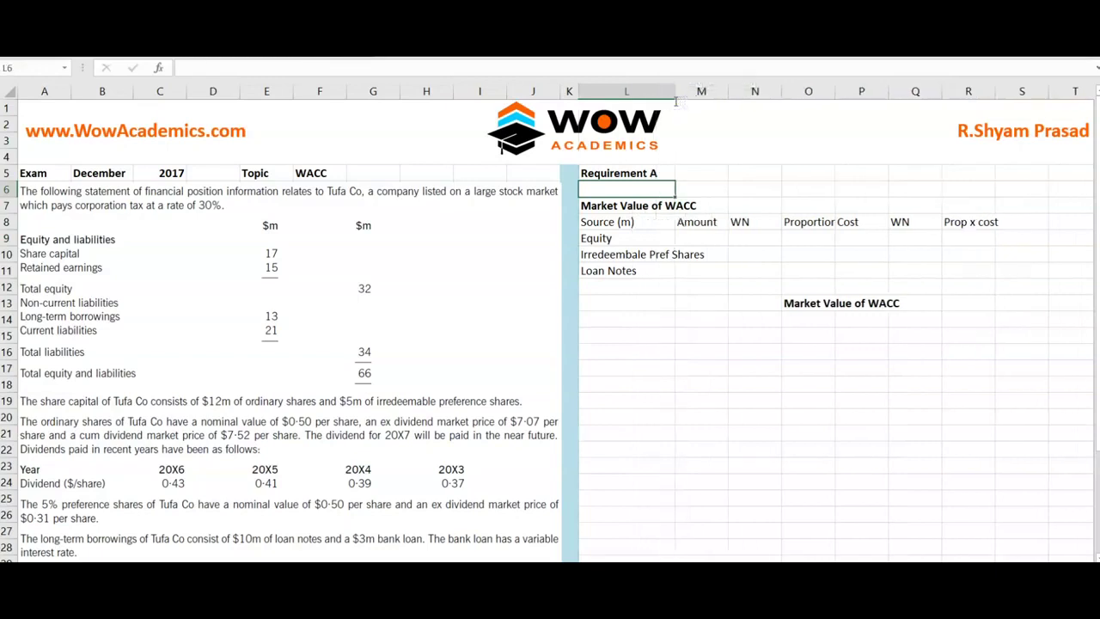
double_click(675, 91)
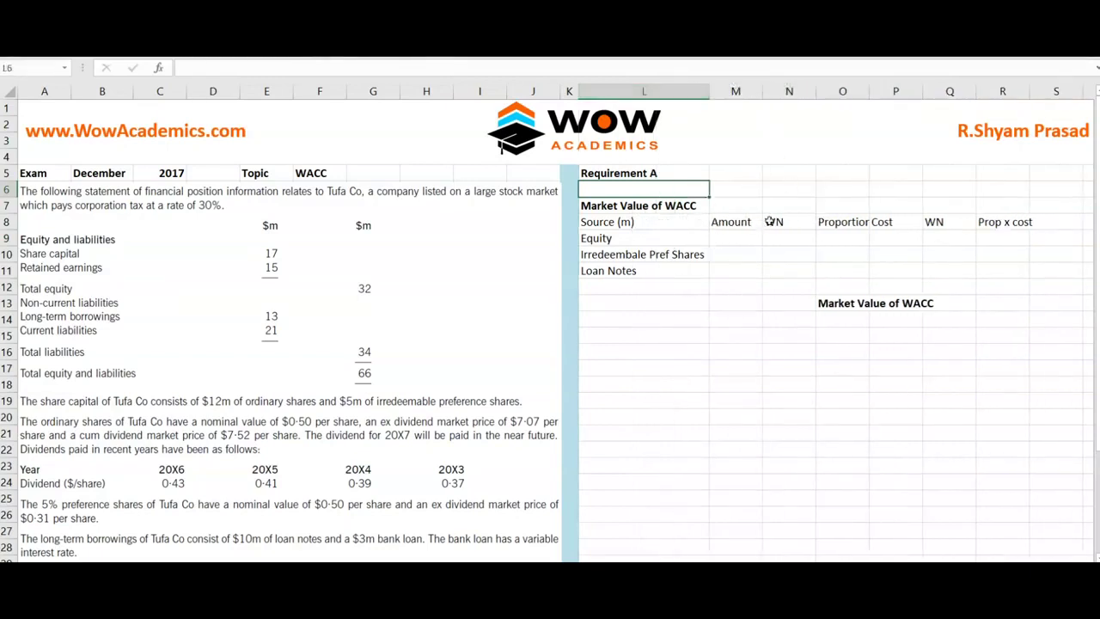
Relabel the Amount header as 'Amount m' and resize columns N and O
left_click(738, 222)
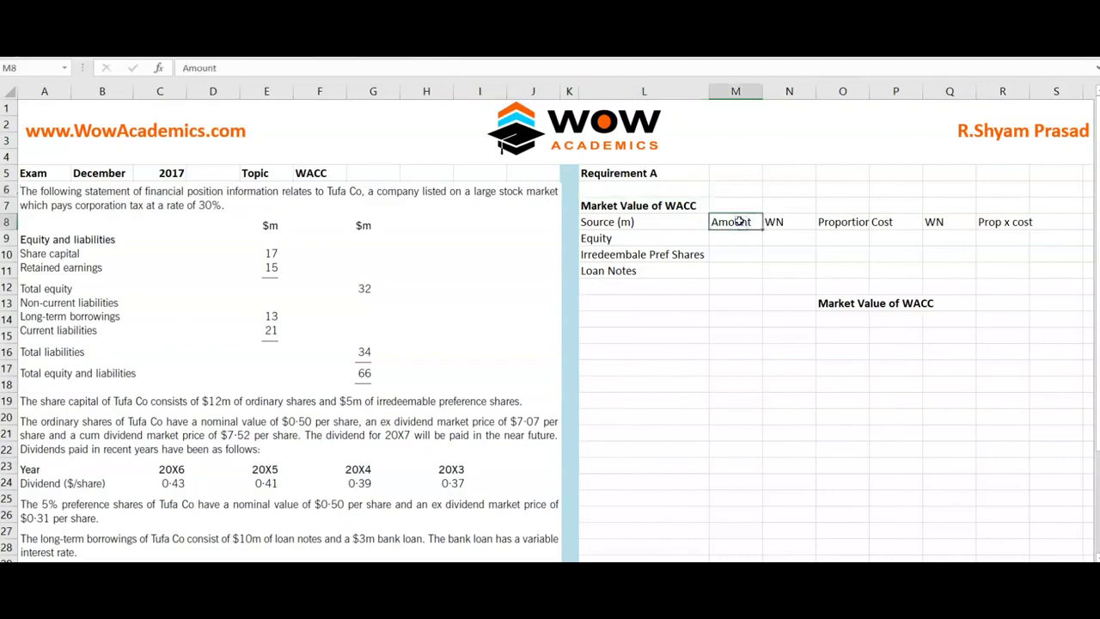
double_click(755, 221)
type("m")
key("Return")
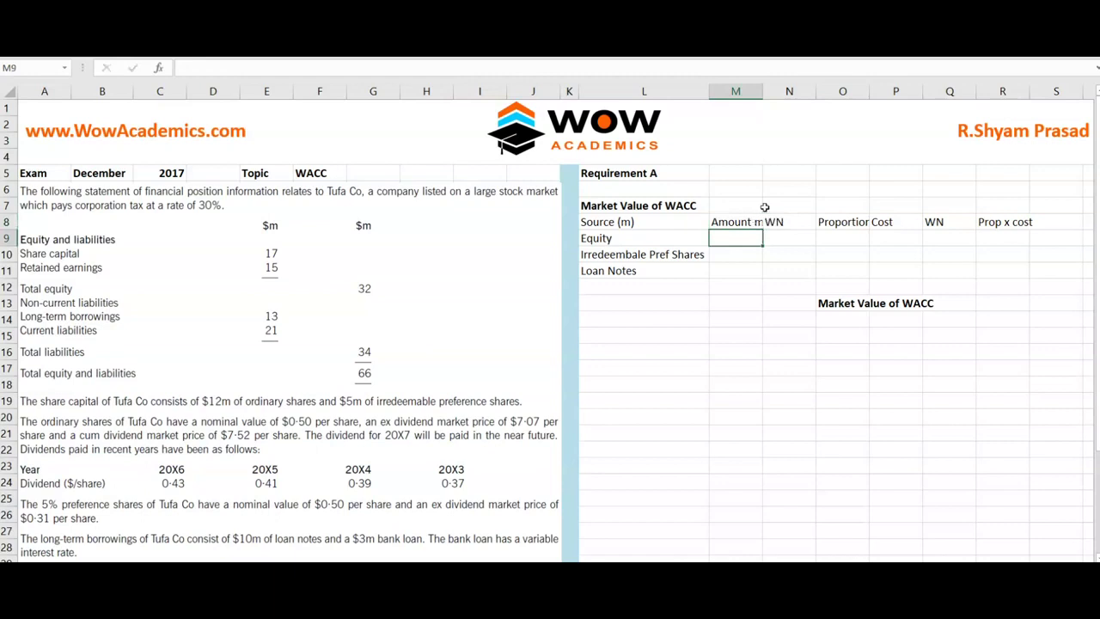
left_click_drag(821, 91, 768, 89)
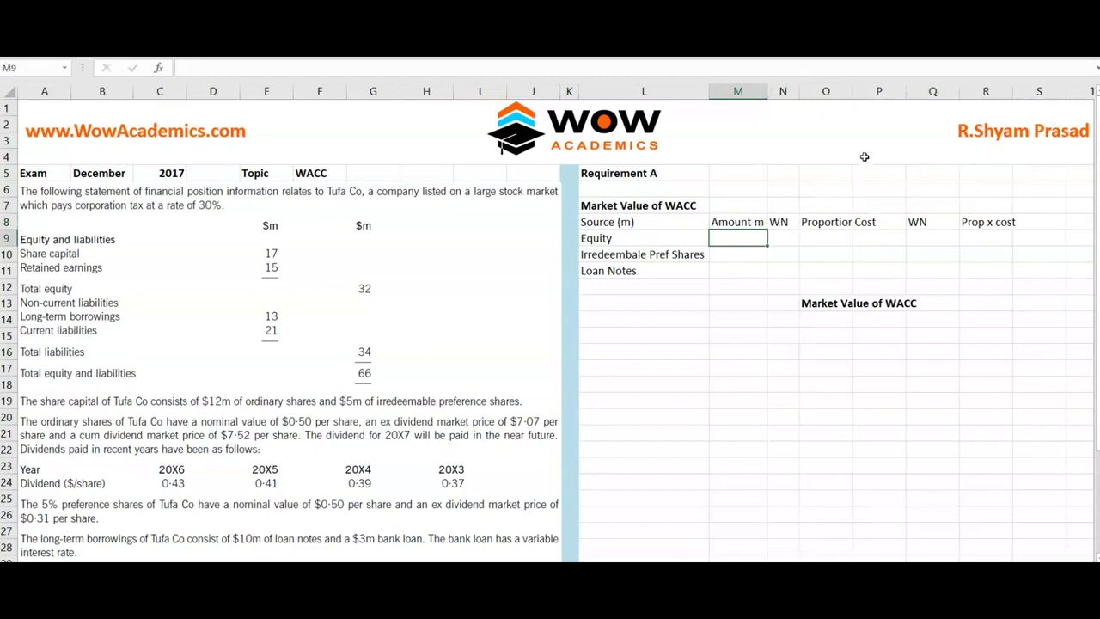
left_click_drag(852, 92, 919, 97)
left_click_drag(921, 90, 866, 90)
Check the Proportion, Cost, WN and Prop x cost header cells of the table
left_click(898, 222)
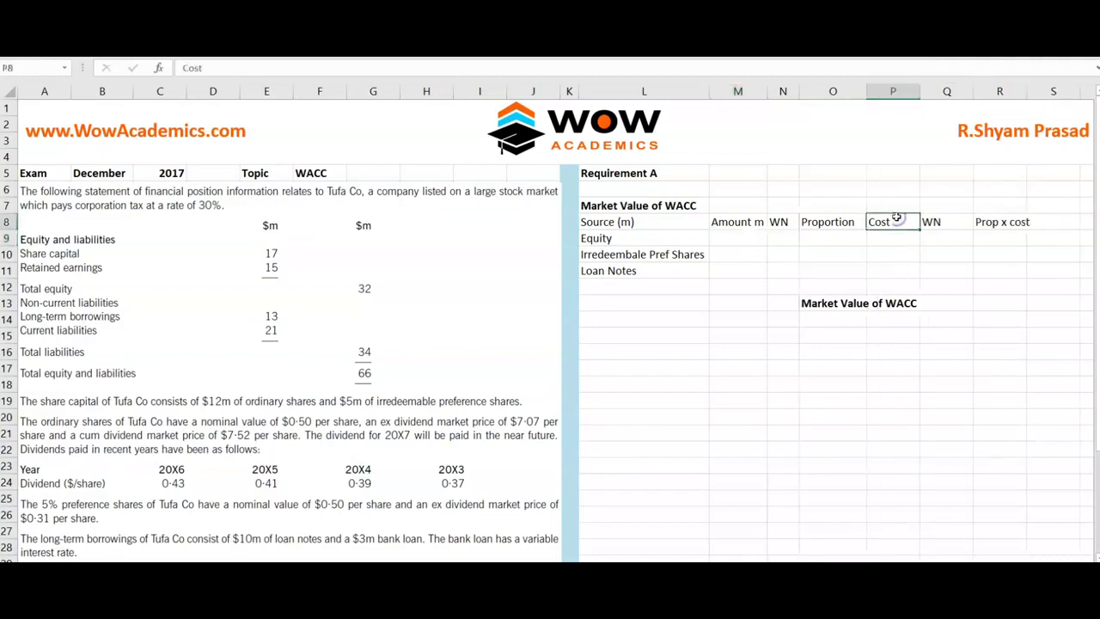
left_click(902, 236)
left_click(943, 220)
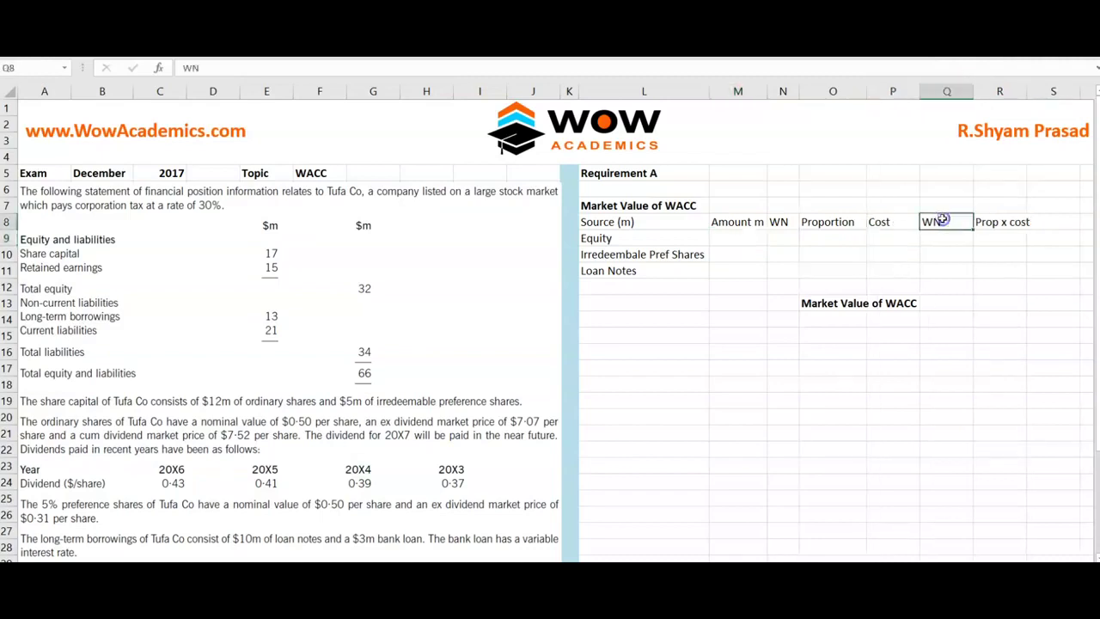
left_click(899, 222)
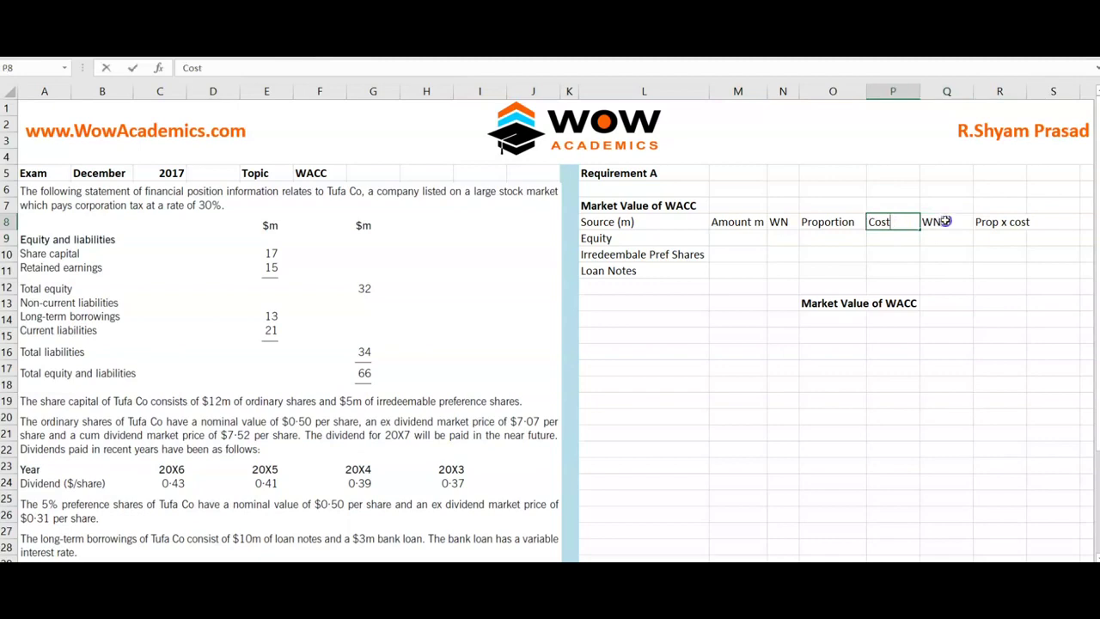
left_click(942, 222)
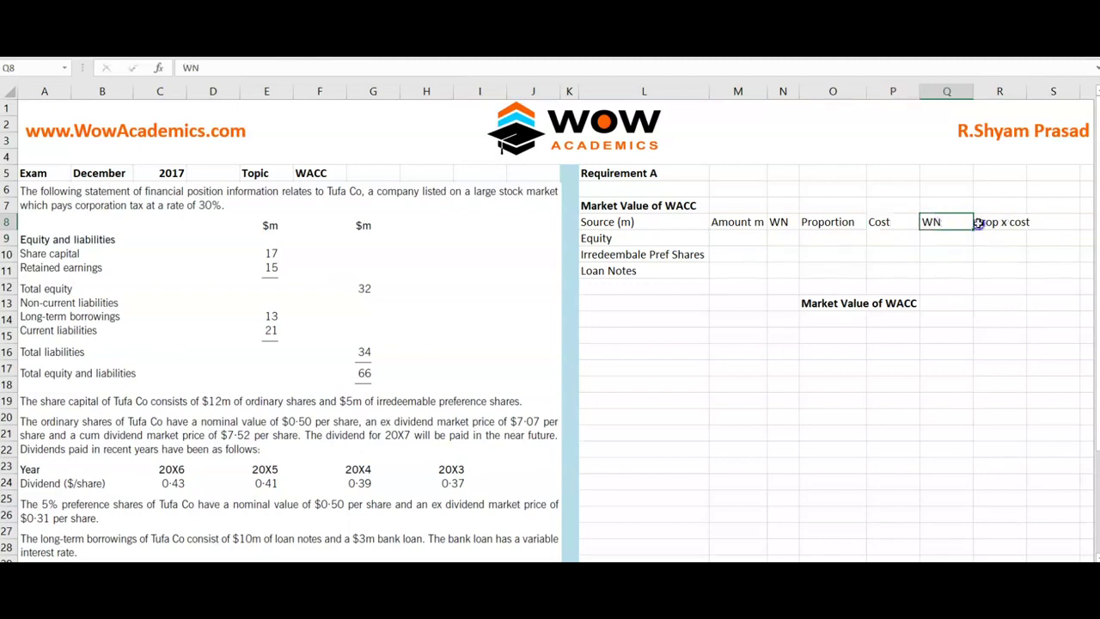
left_click(978, 221)
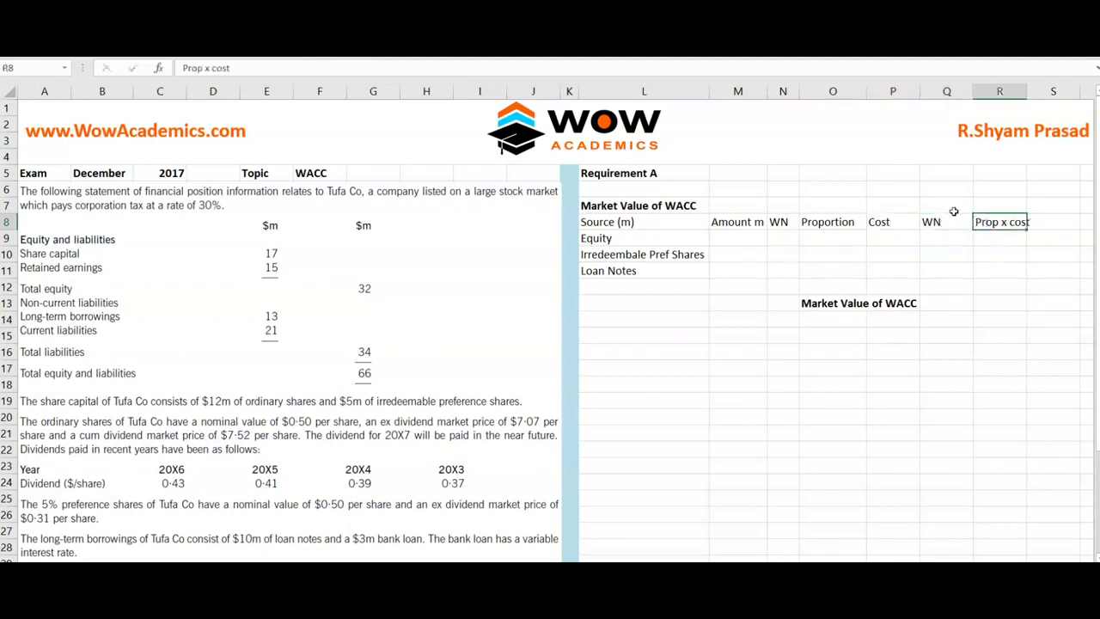
left_click(826, 227)
left_click(877, 228)
left_click(1007, 222)
Add a bold 'Working note' heading in cell L15
scroll(633, 243, "down", 2)
left_click(633, 244)
type("Working notes")
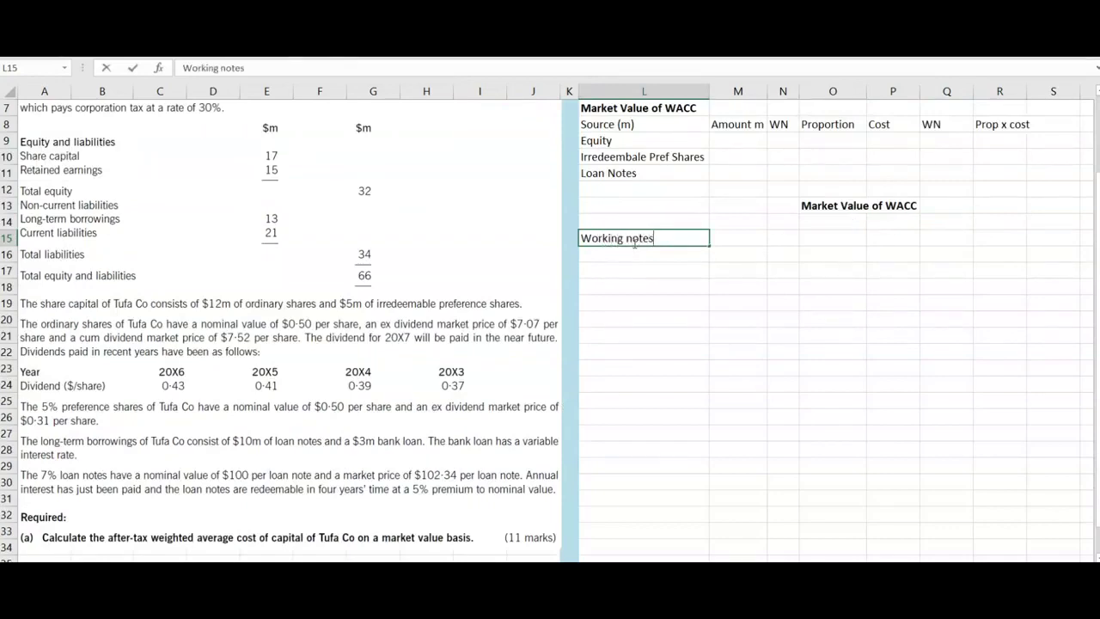
key("Return")
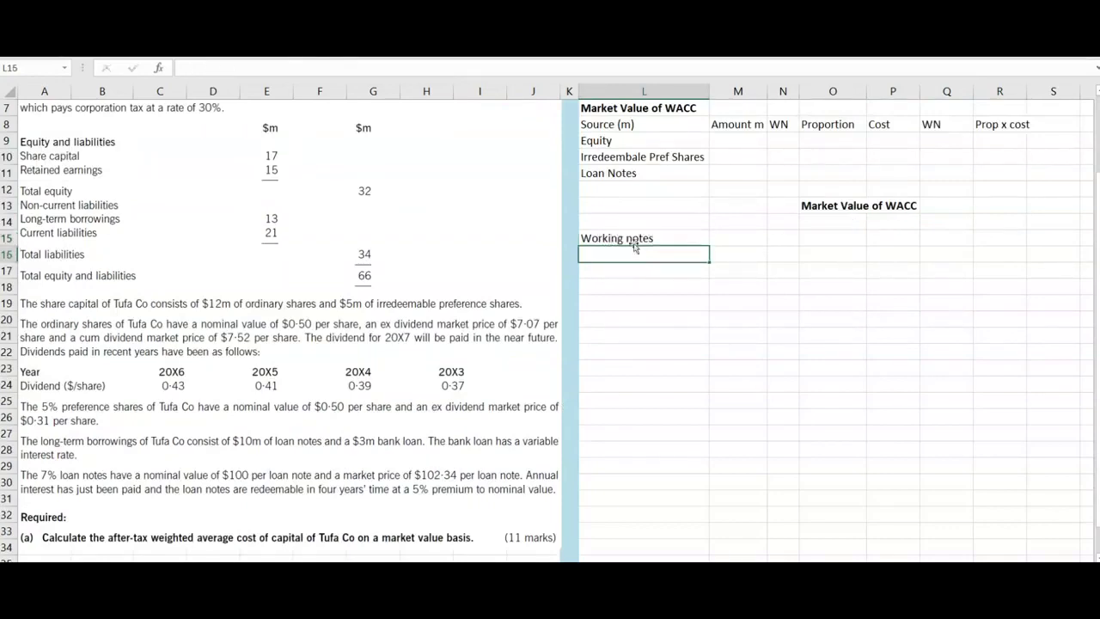
left_click(634, 244)
key("ctrl+b")
key("Return")
Add the bold '1. Value of Equity' working-note heading below it
type("1.")
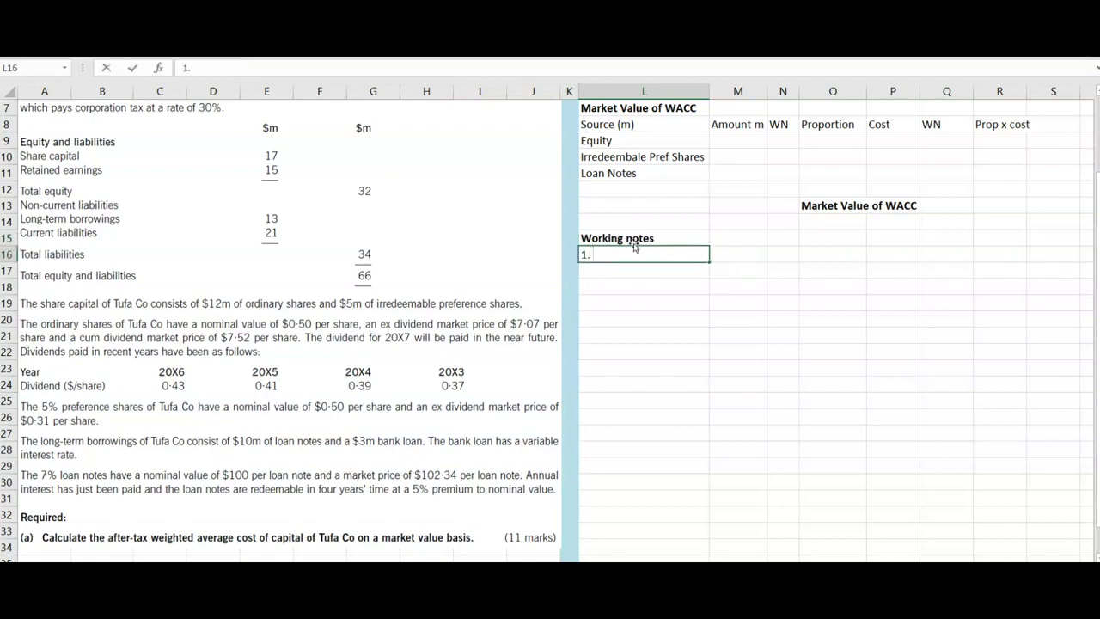
type(" Value of Equity")
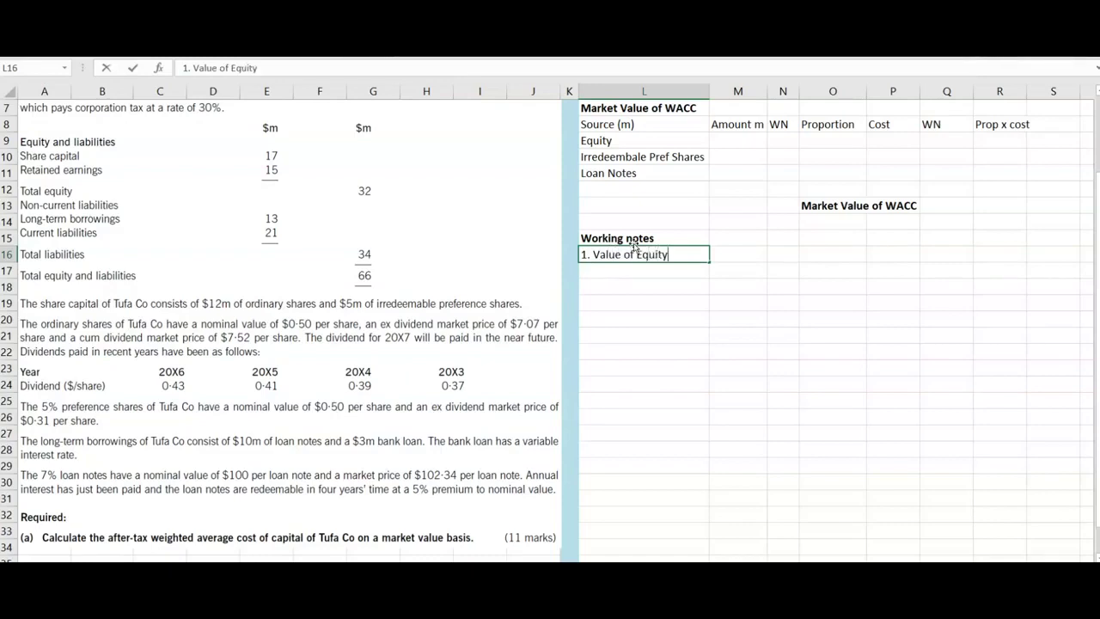
key("Return")
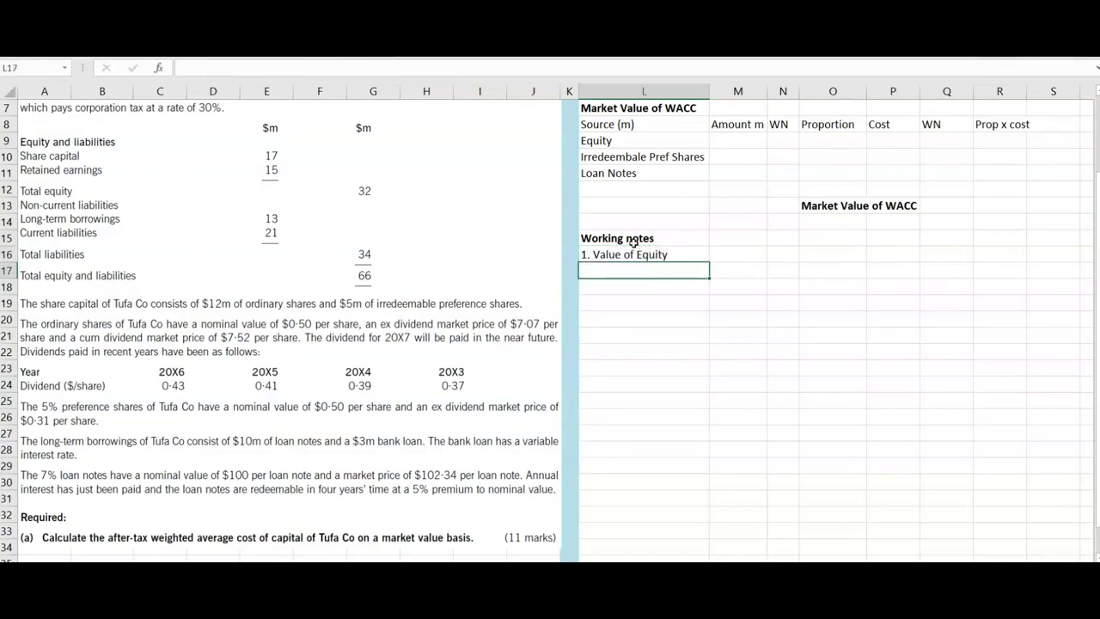
left_click(636, 252)
key("ctrl+b")
key("Return")
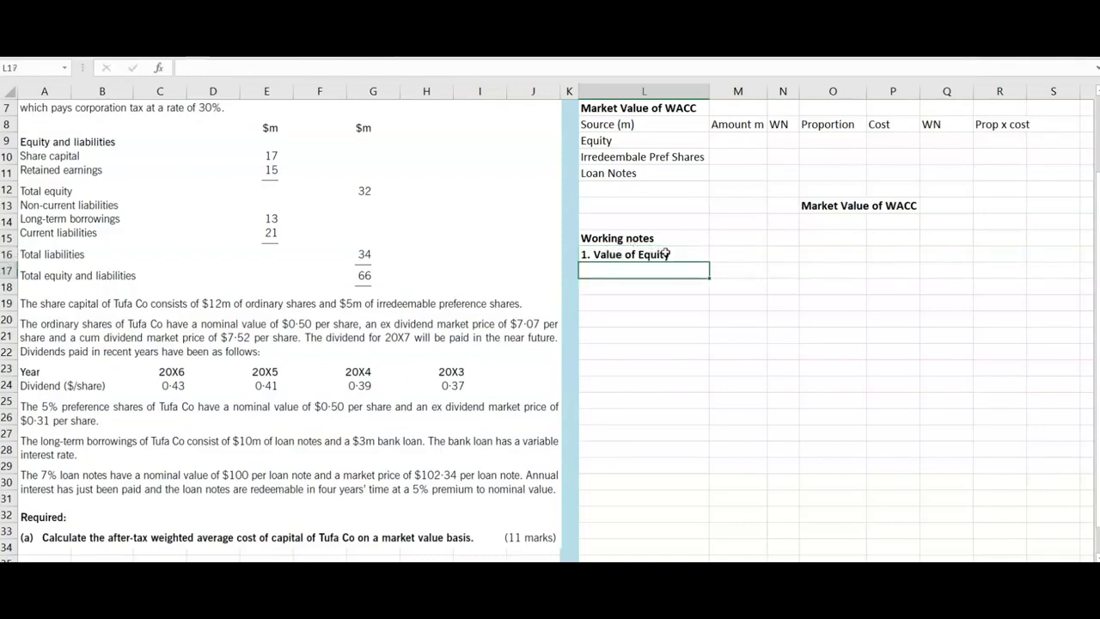
Add 'No of shares' and 'market price per share' labels, fixing the spelling of share
type("No of shares")
key("Return")
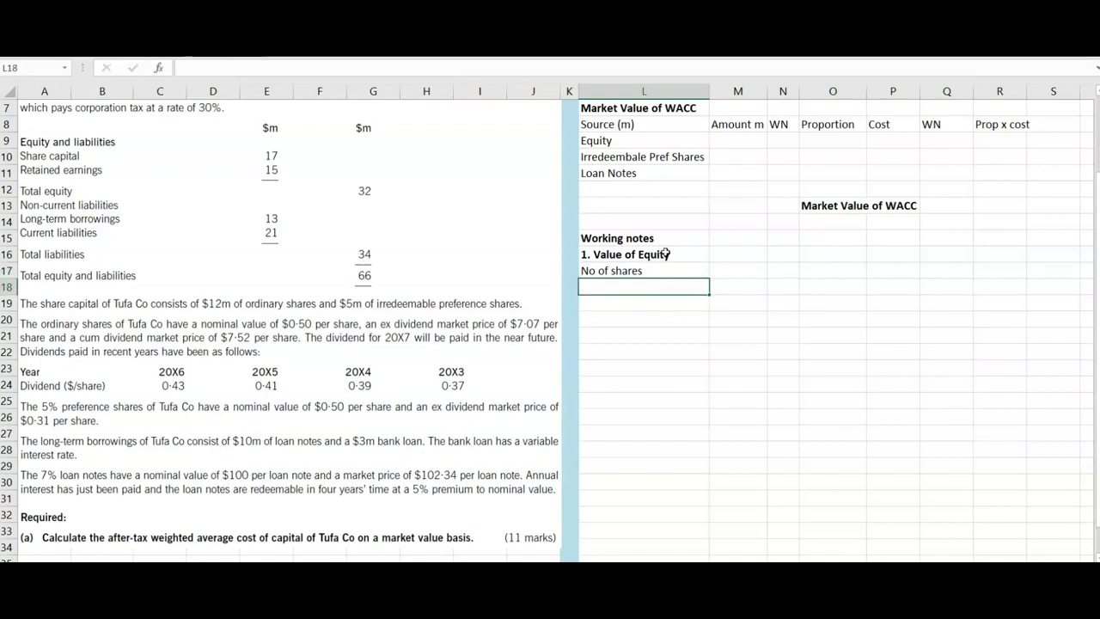
type("market price per shre")
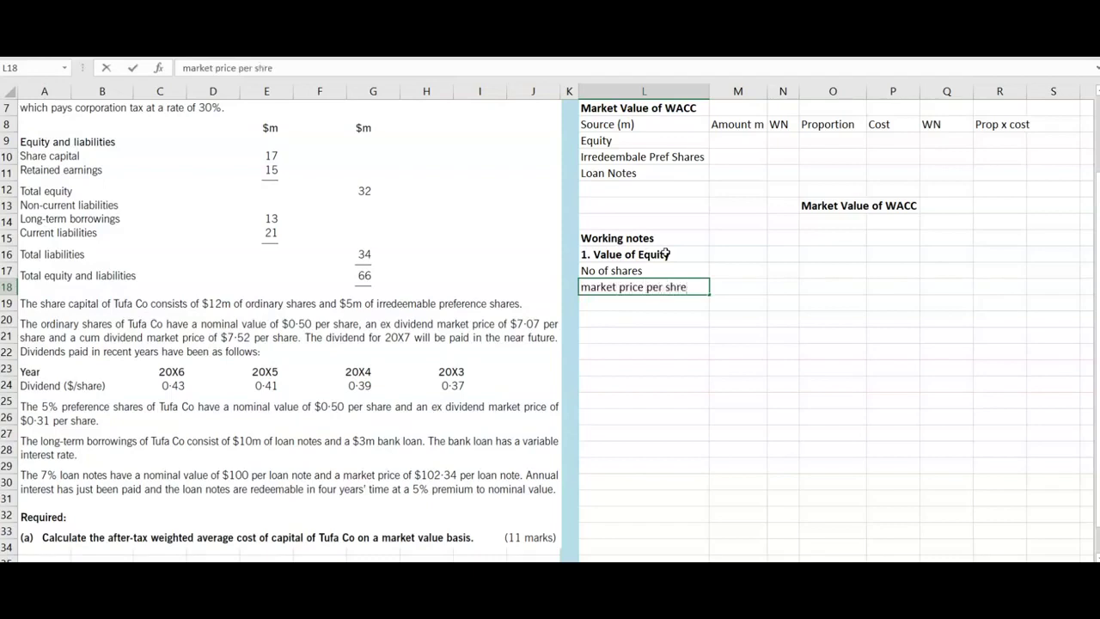
left_click(665, 252)
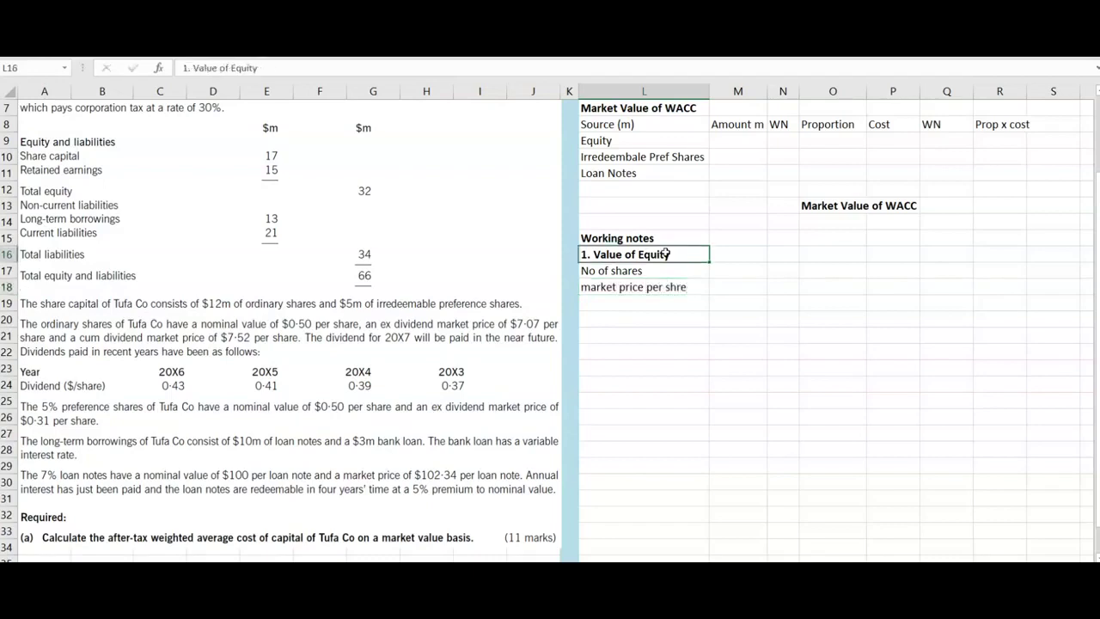
key("Down")
key("Down")
key("Down")
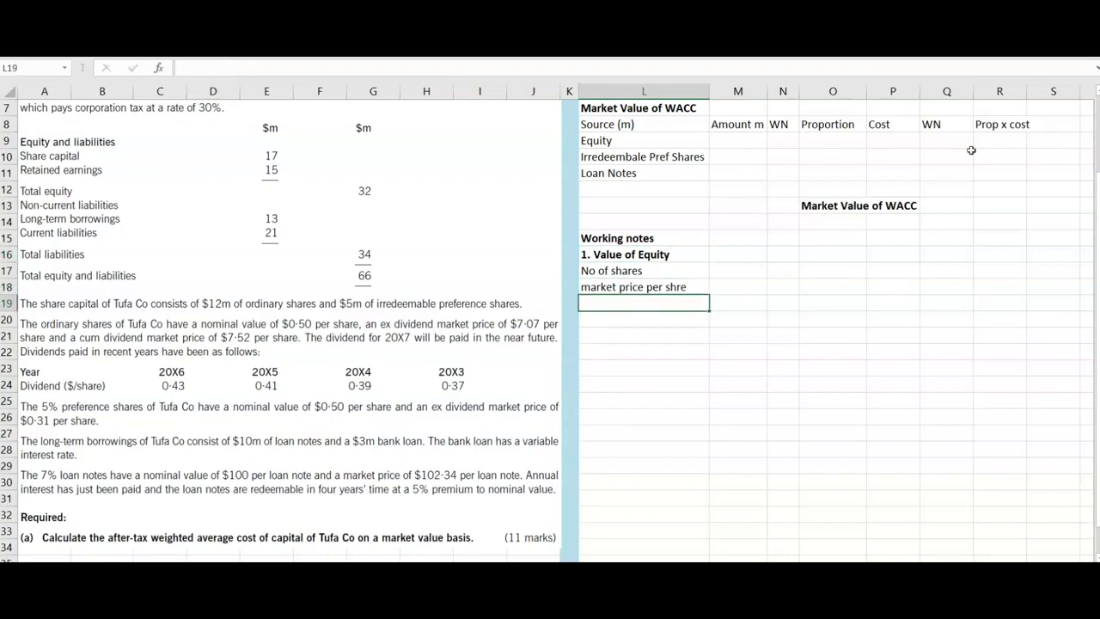
left_click(627, 274)
double_click(658, 294)
key("Right")
key("Right")
key("Right")
key("Right")
key("Right")
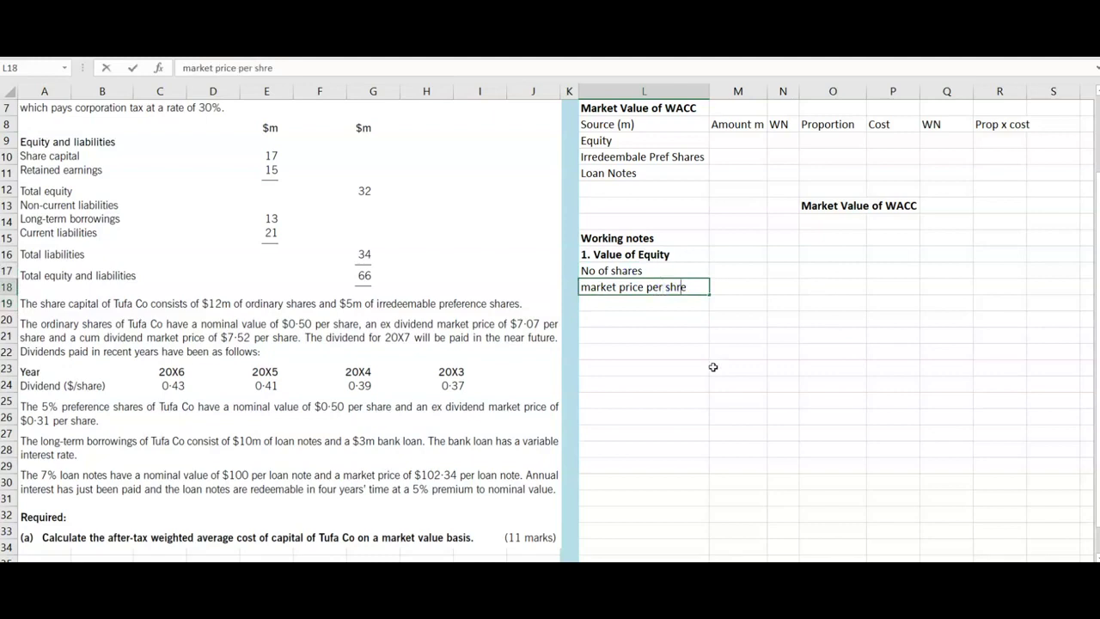
type("a")
left_click(699, 257)
Copy the heading into L19 as an unbolded 'Value of Equity' label
key("ctrl+c")
key("Down")
key("Down")
key("Down")
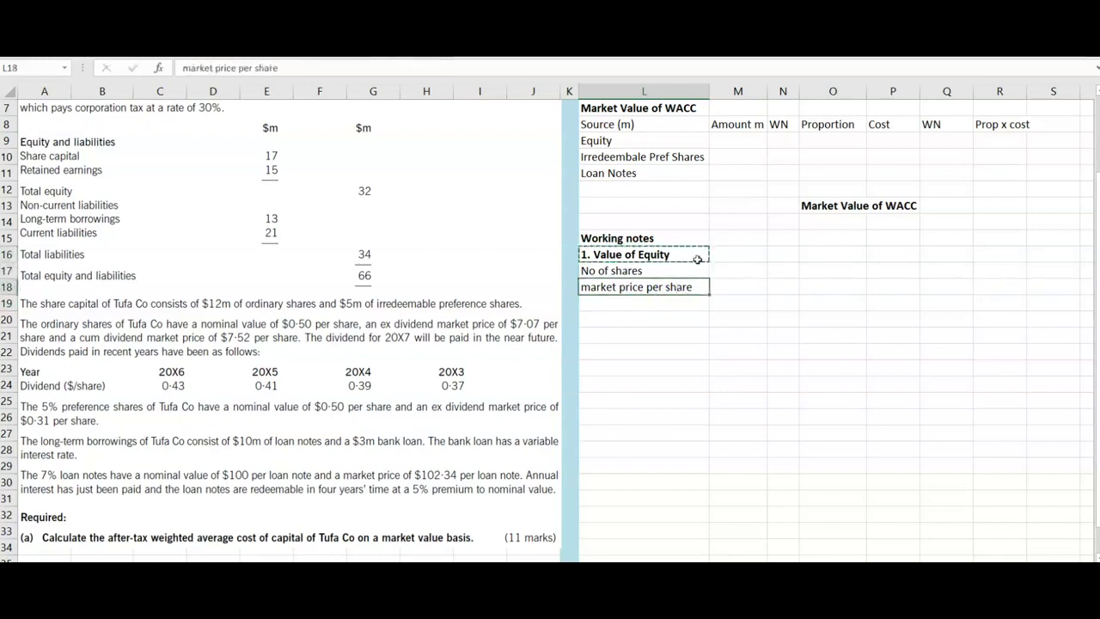
key("ctrl+v")
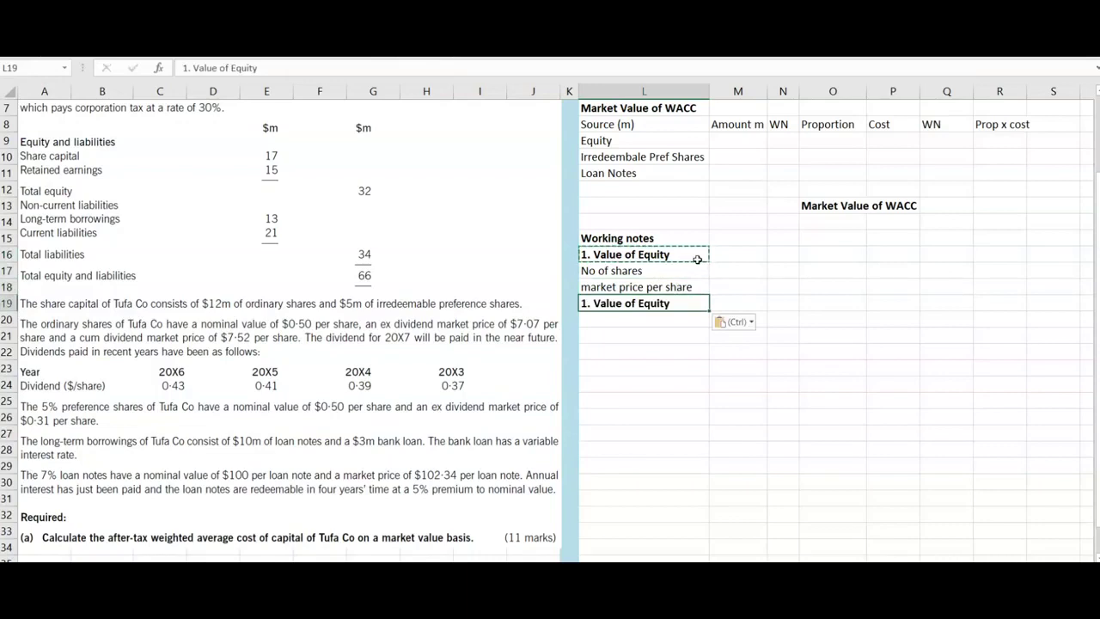
key("ctrl+b")
double_click(680, 306)
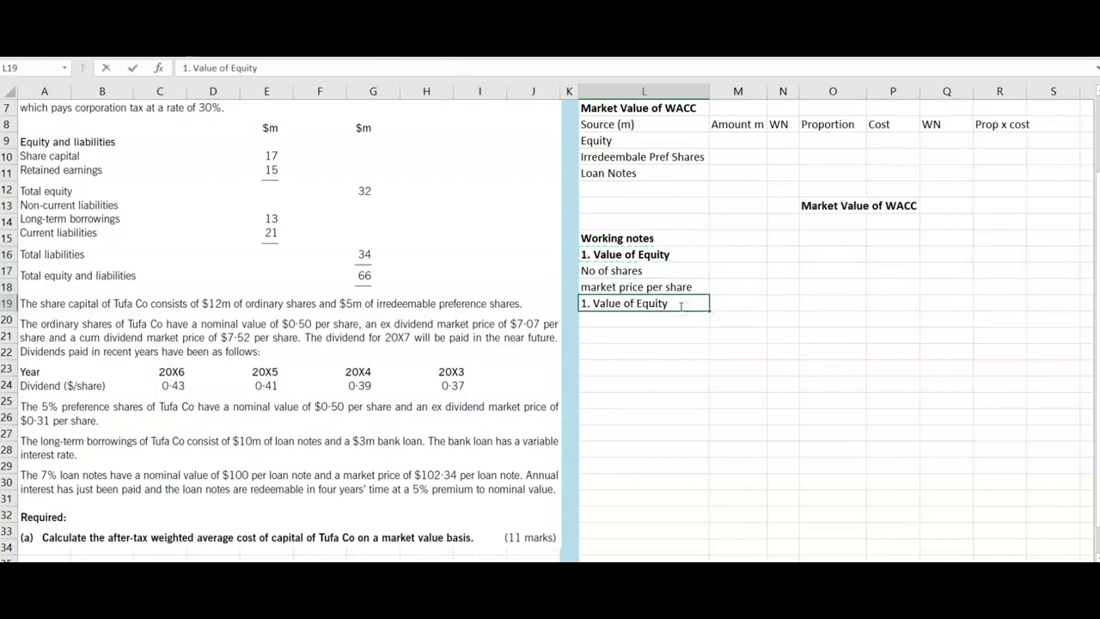
key("Home")
key("Delete")
key("Delete")
key("Delete")
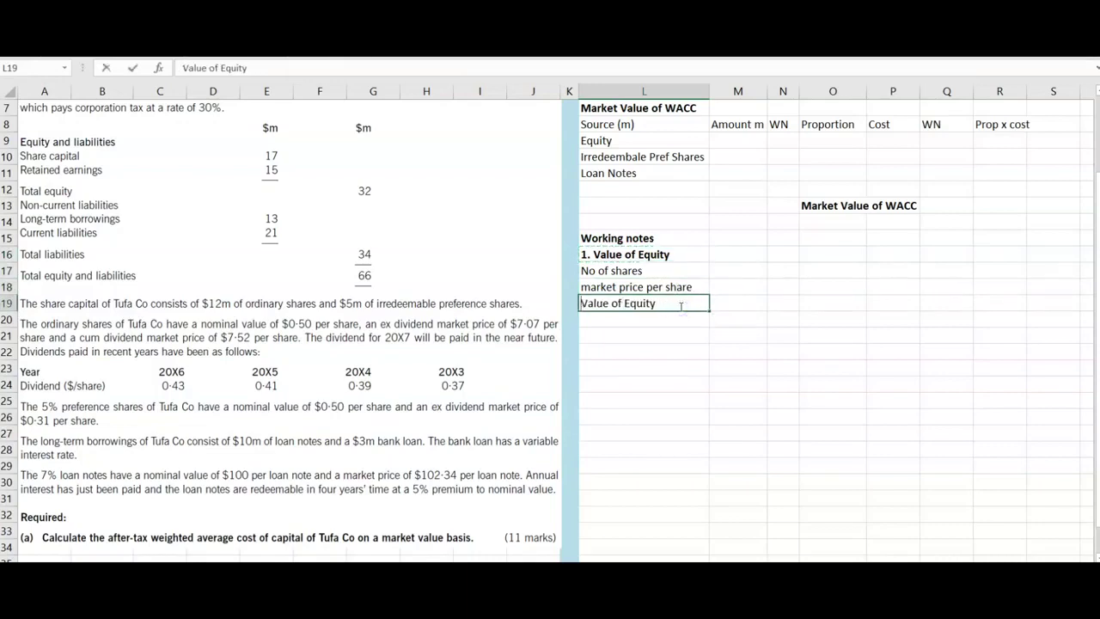
key("Return")
key("Up")
key("Up")
key("Up")
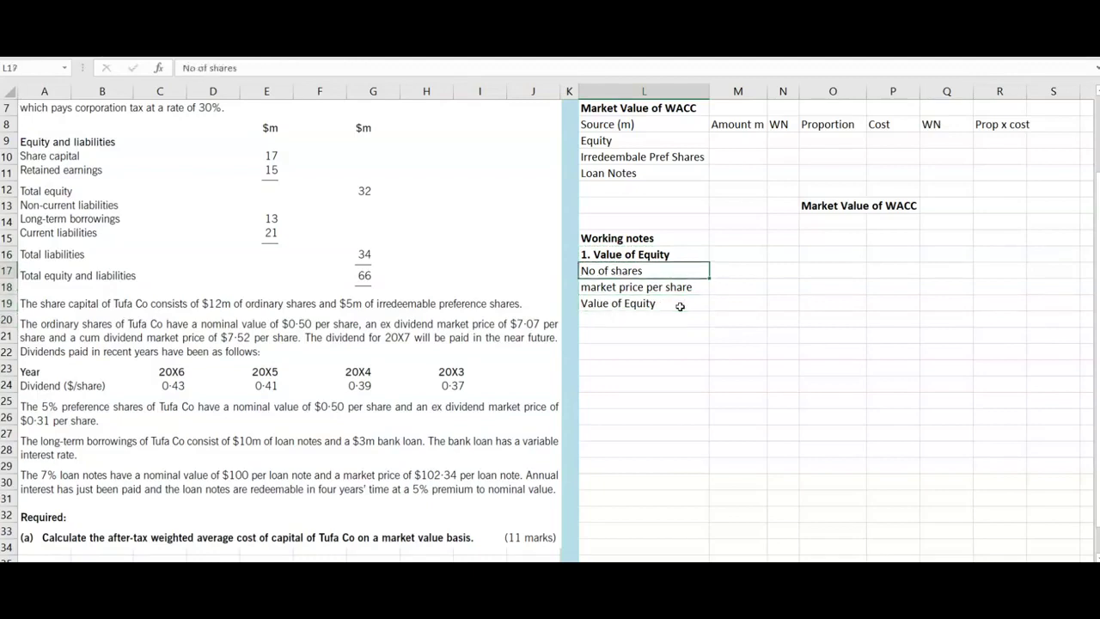
key("Right")
key("Right")
key("Left")
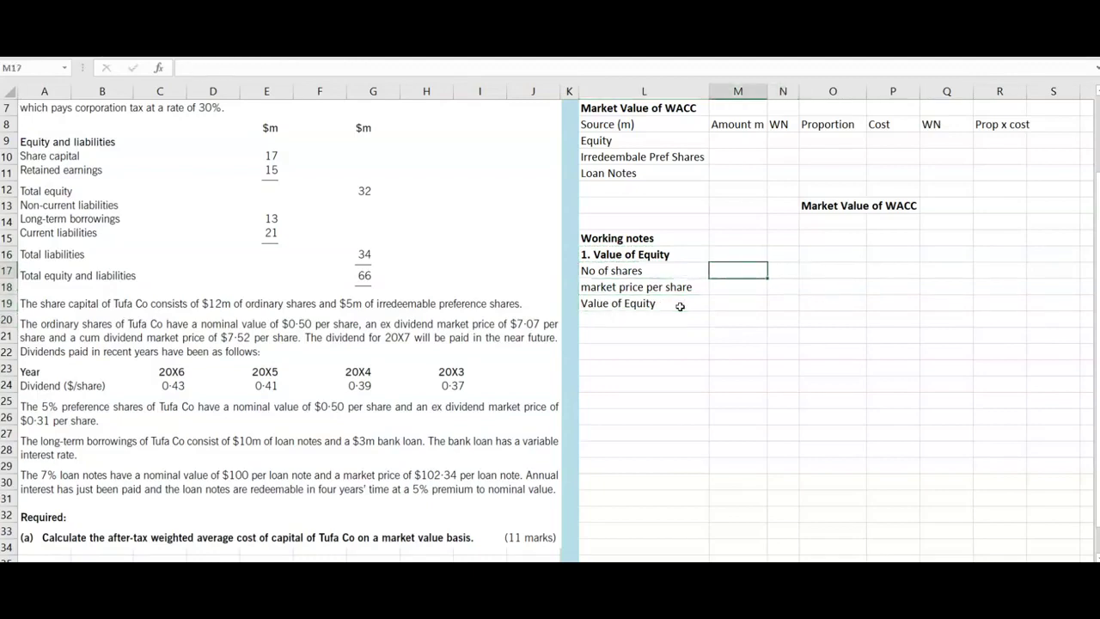
Enter the share count as =12/0.5 with unit 'm' and the 7.07 market price
type("=")
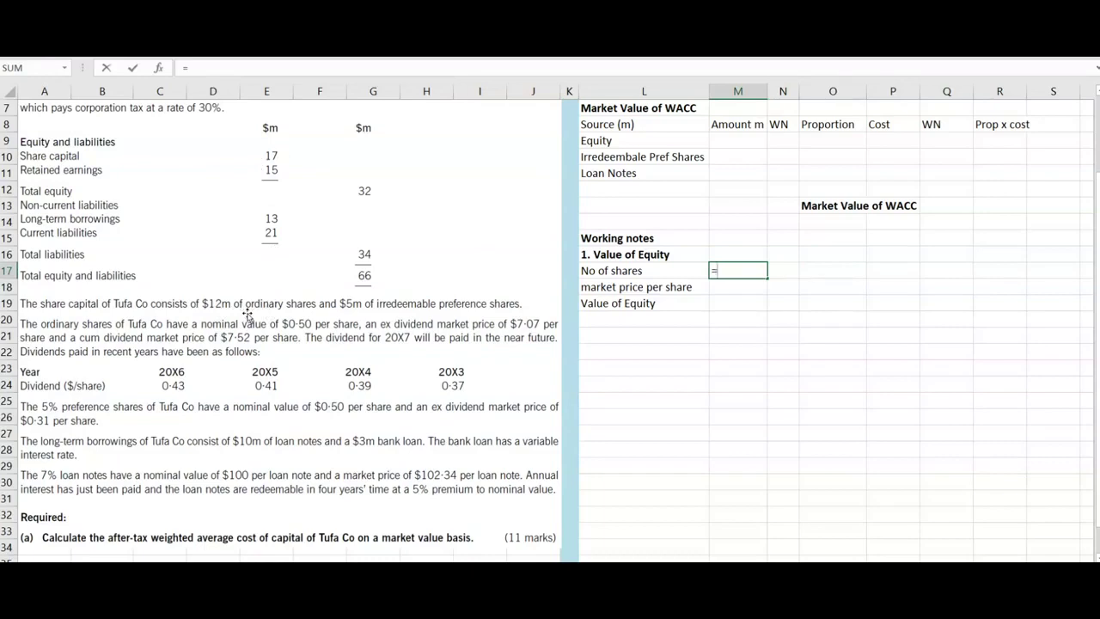
type("2/0.5")
key("Return")
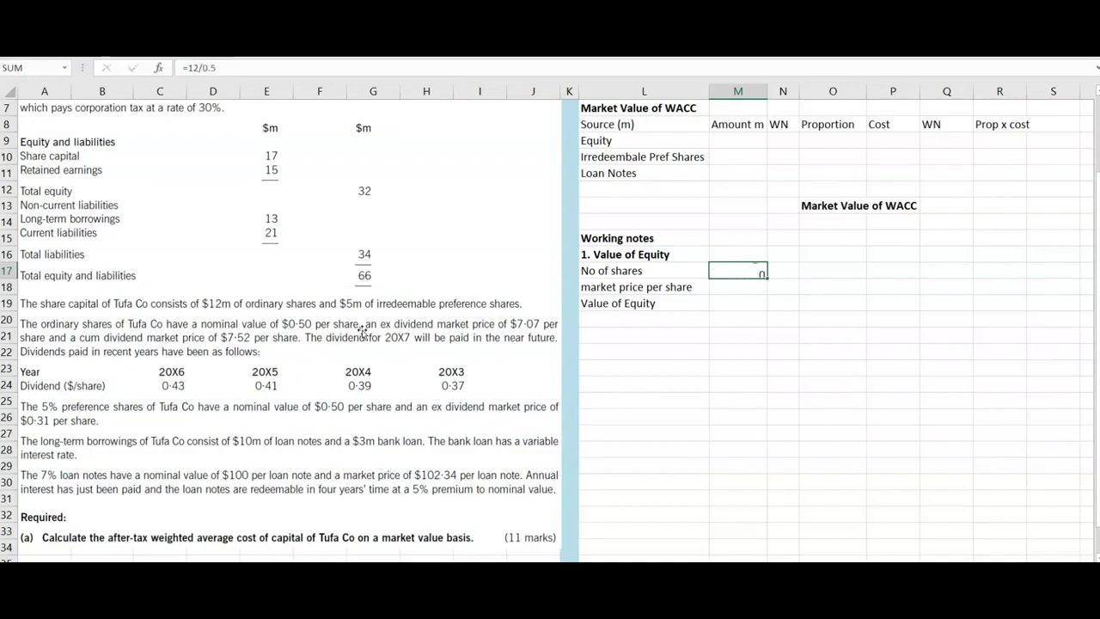
key("Up")
key("Right")
type("m")
key("Return")
key("Left")
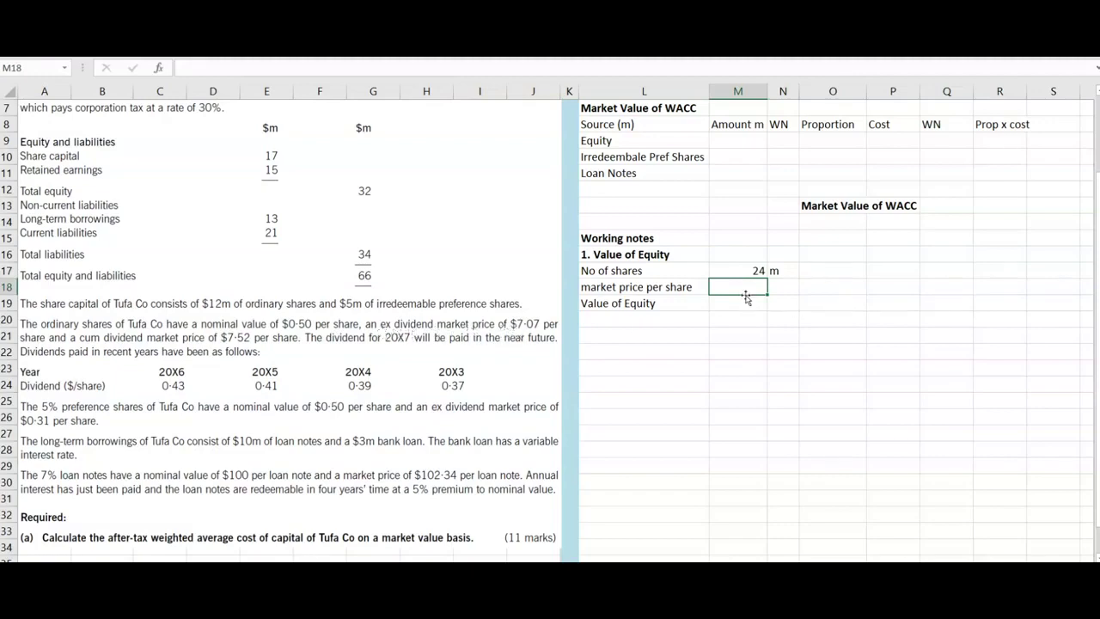
type("7.07")
key("Return")
Calculate Value of Equity with =M17*M18, giving 169.68
double_click(746, 296)
type("=")
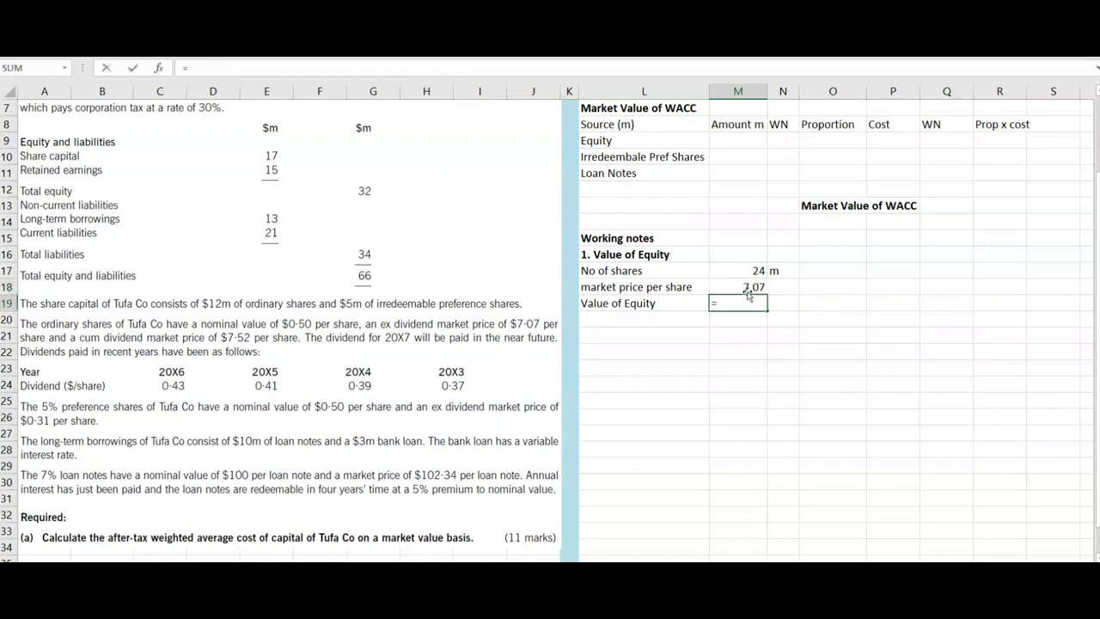
left_click(747, 269)
type("*")
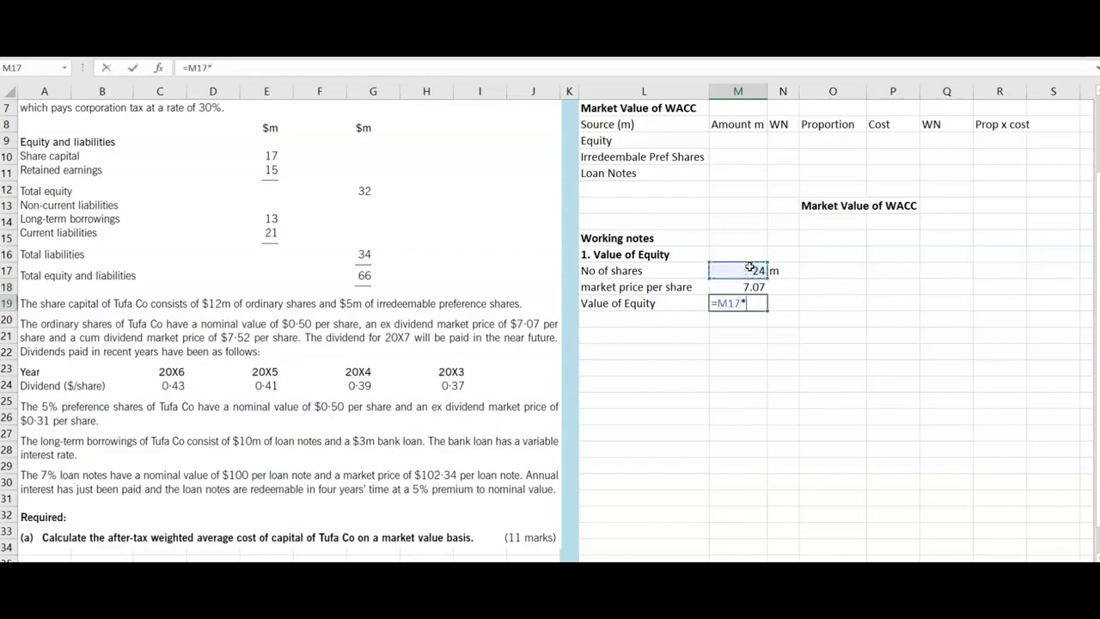
left_click(753, 286)
key("Return")
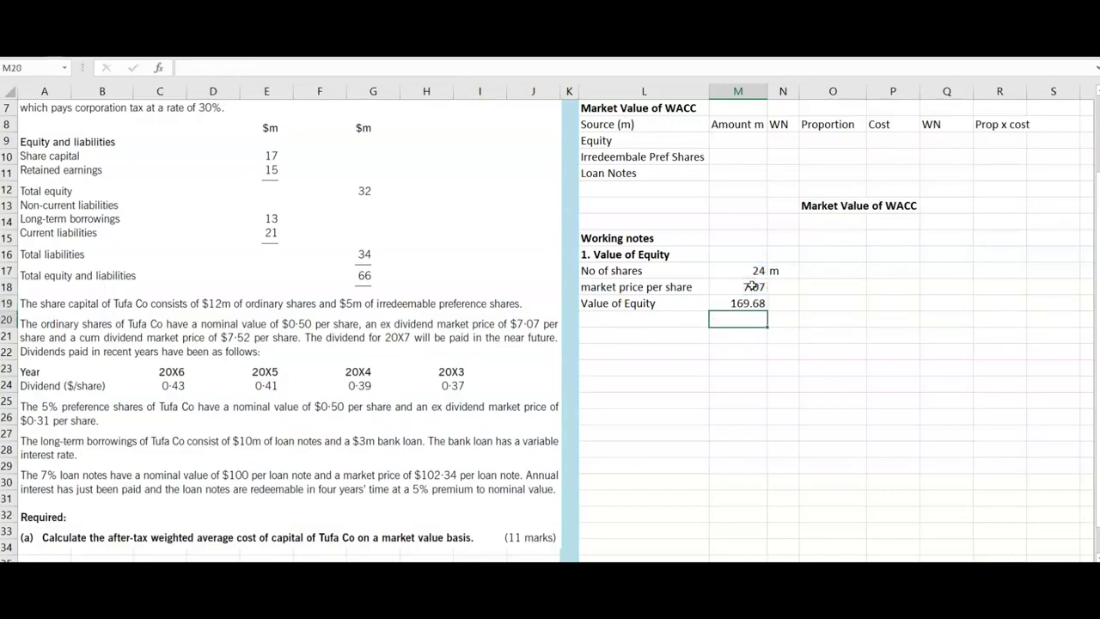
left_click(750, 304)
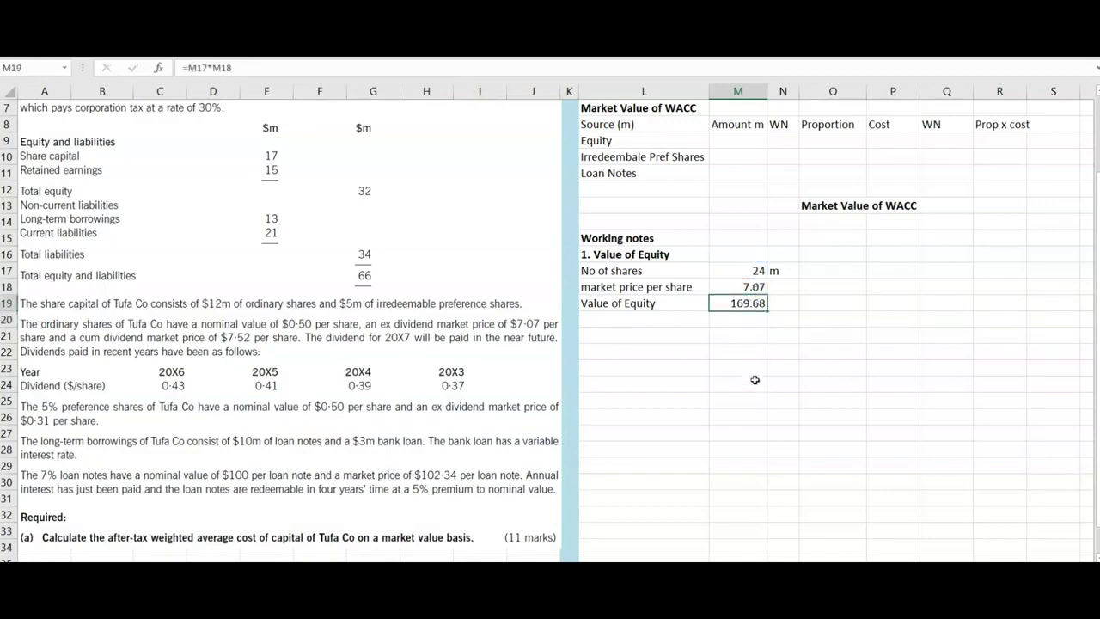
scroll(757, 335, "up", 2)
Enter 169.68 as the Equity amount in the WACC table
left_click(737, 237)
type("1")
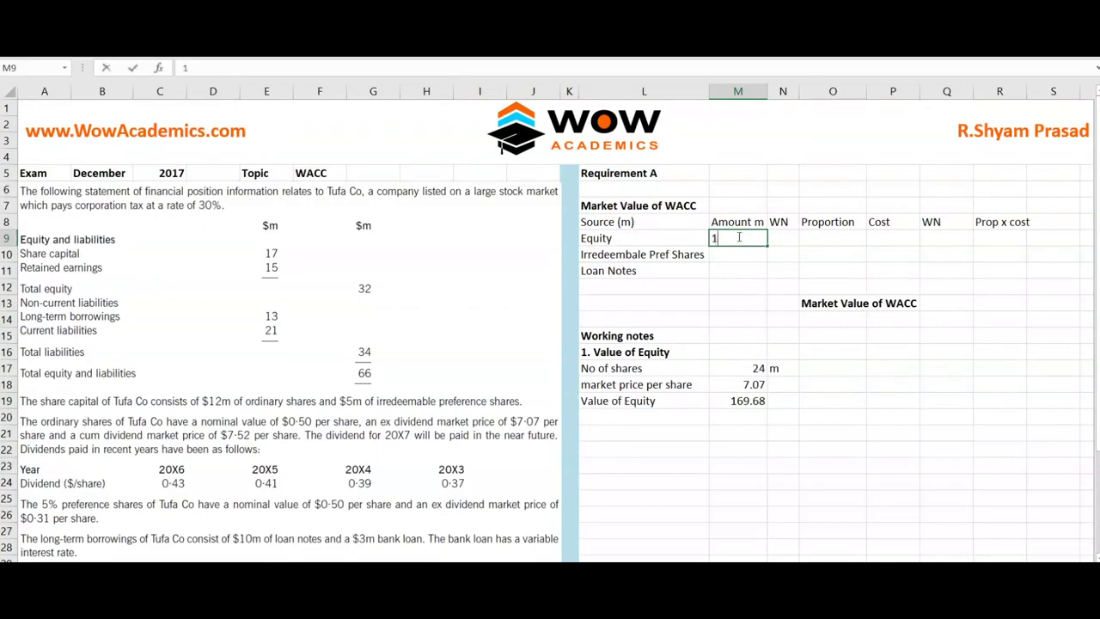
type("69.68")
key("Return")
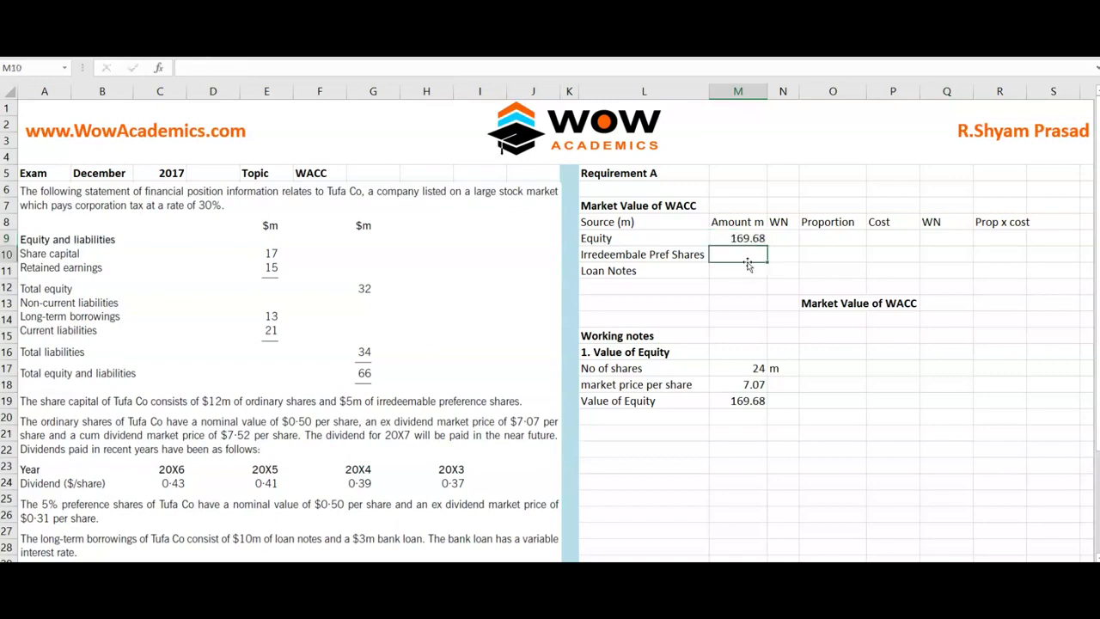
scroll(748, 262, "down", 2)
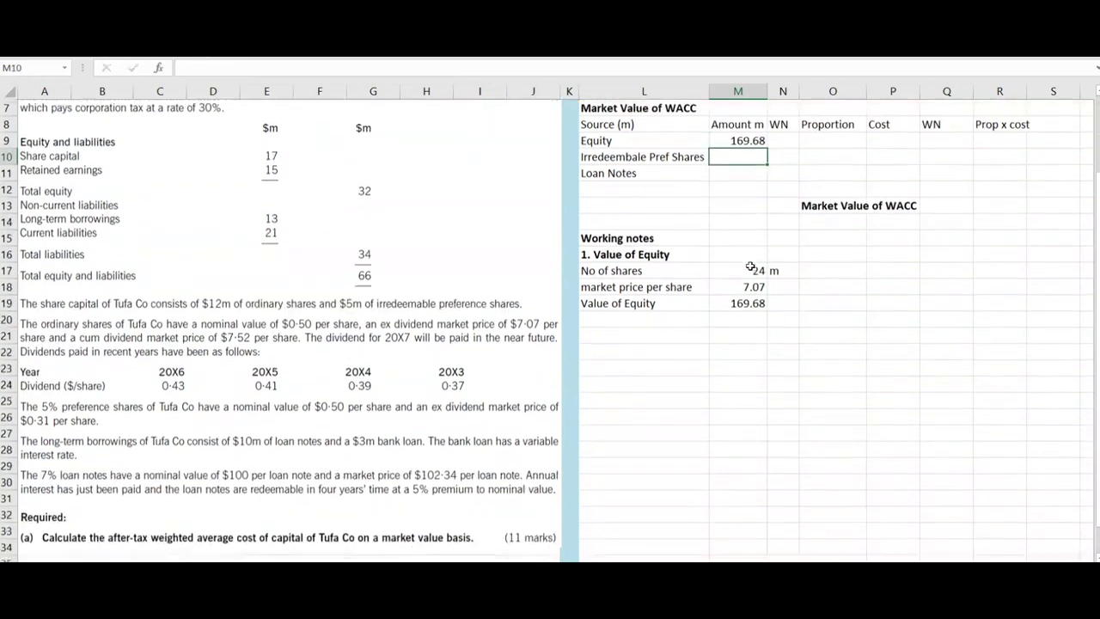
Copy the equity heading below and edit it to '2. Value of Ir. Pref Share'
left_click(607, 255)
key("ctrl+c")
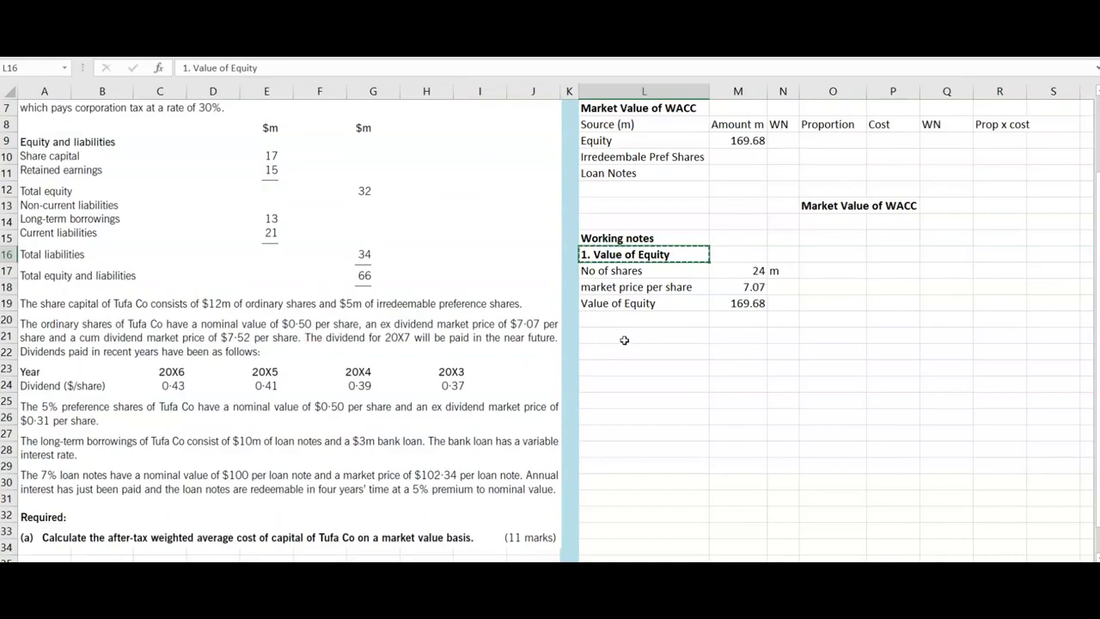
left_click(622, 350)
key("ctrl+v")
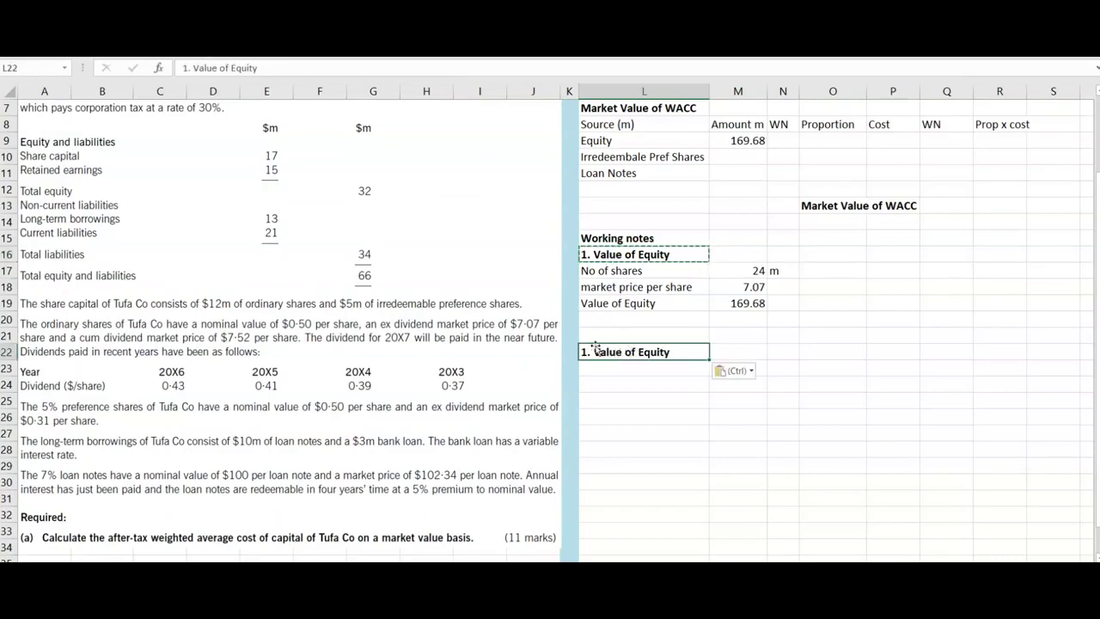
double_click(587, 351)
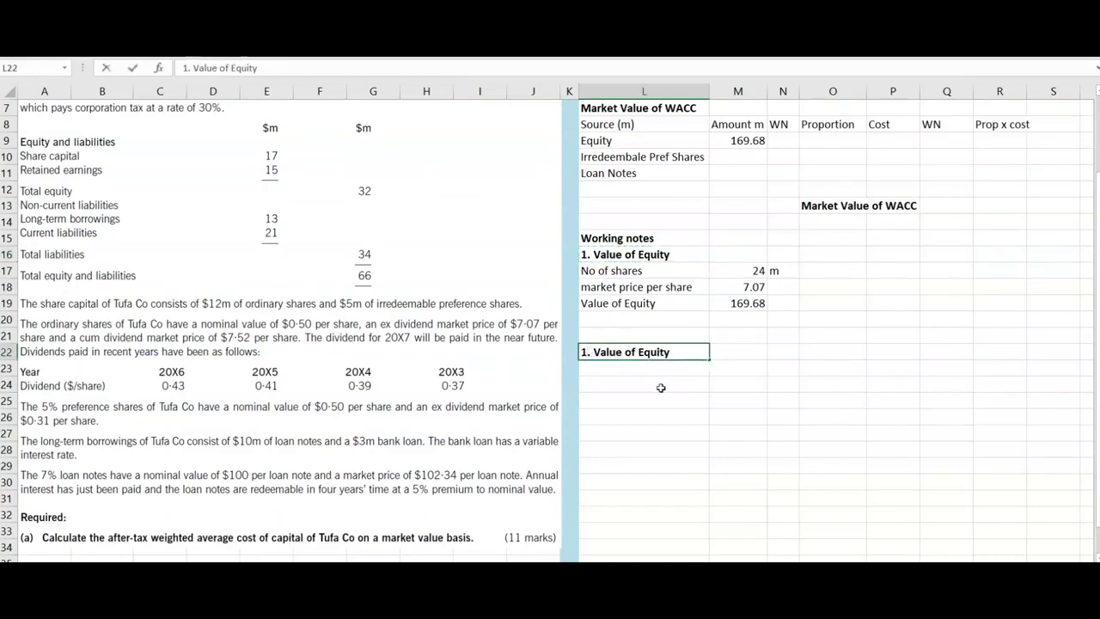
key("BackSpace")
type("2")
key("BackSpace")
key("BackSpace")
key("BackSpace")
key("BackSpace")
key("BackSpace")
key("BackSpace")
type("Ir. Pref Share")
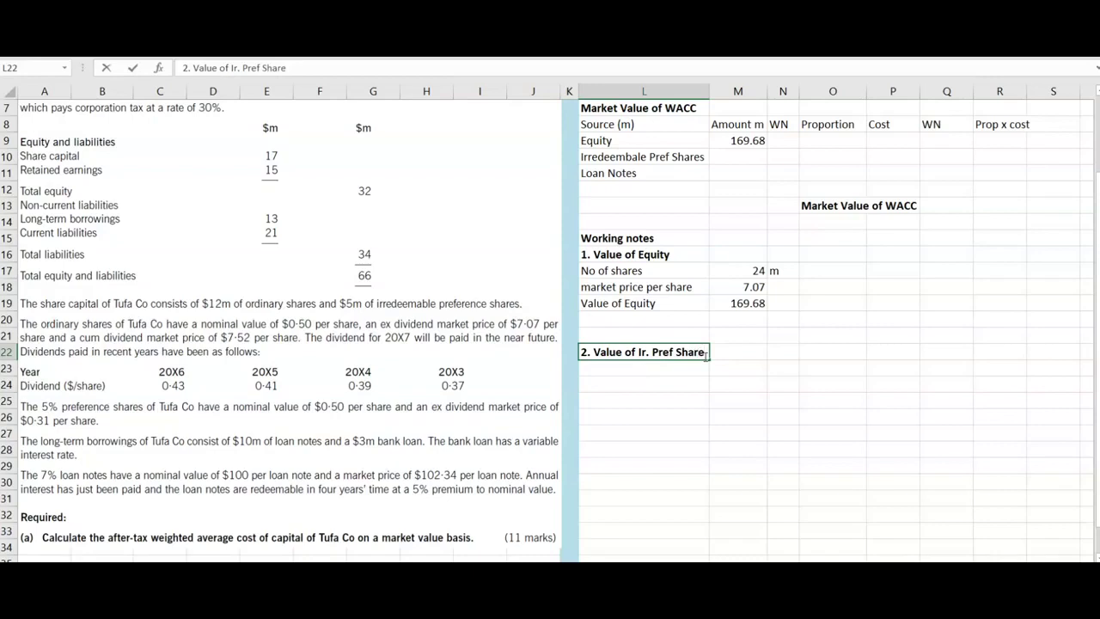
key("Return")
key("Up")
key("Up")
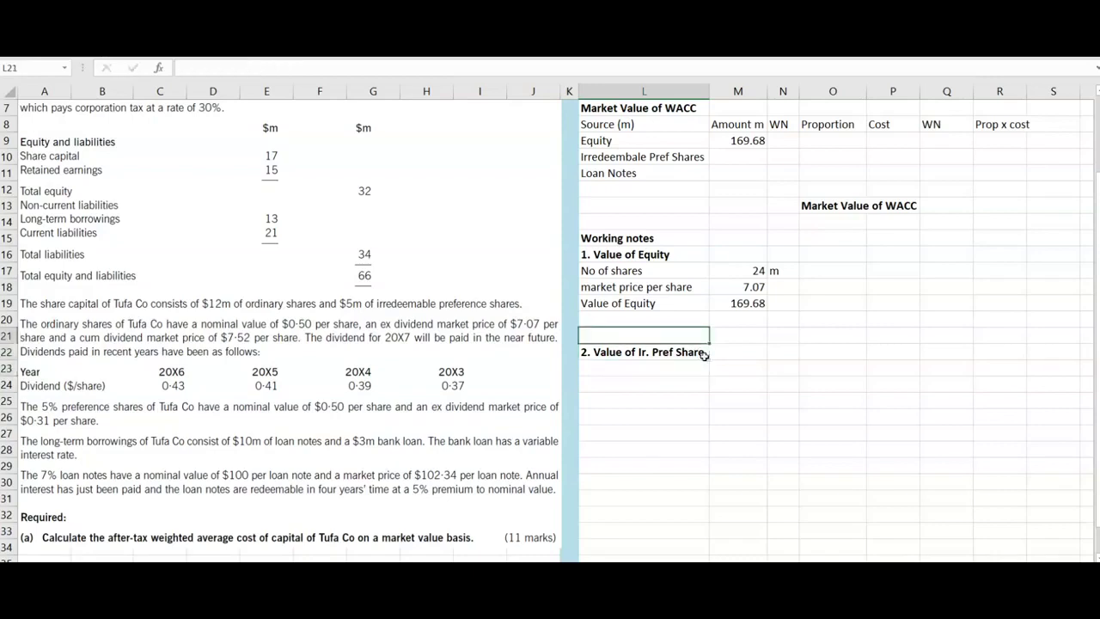
left_click(703, 353)
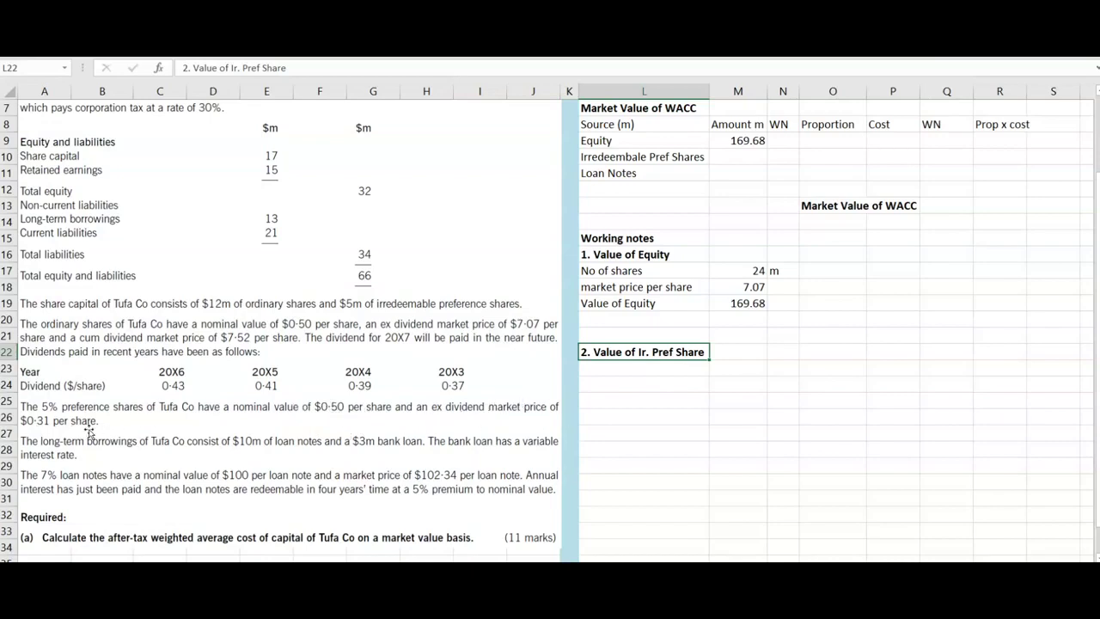
Copy the equity working rows under note 2 and relabel the total 'Value of Ir. Pref share'
left_click_drag(625, 269, 765, 305)
key("ctrl+c")
left_click(625, 368)
key("ctrl+v")
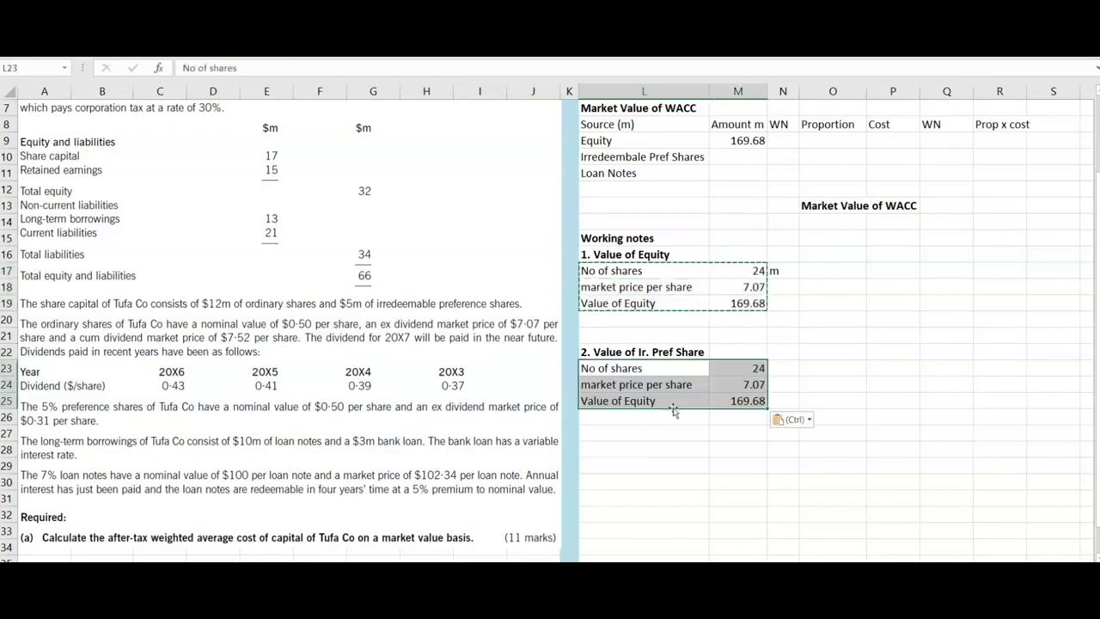
left_click(807, 419)
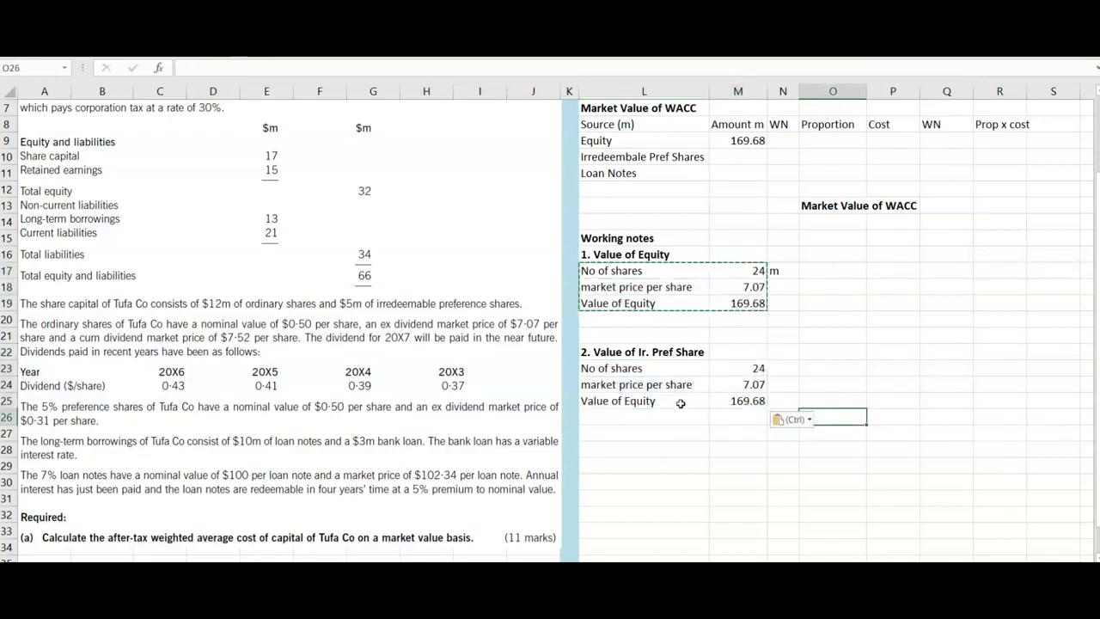
double_click(682, 401)
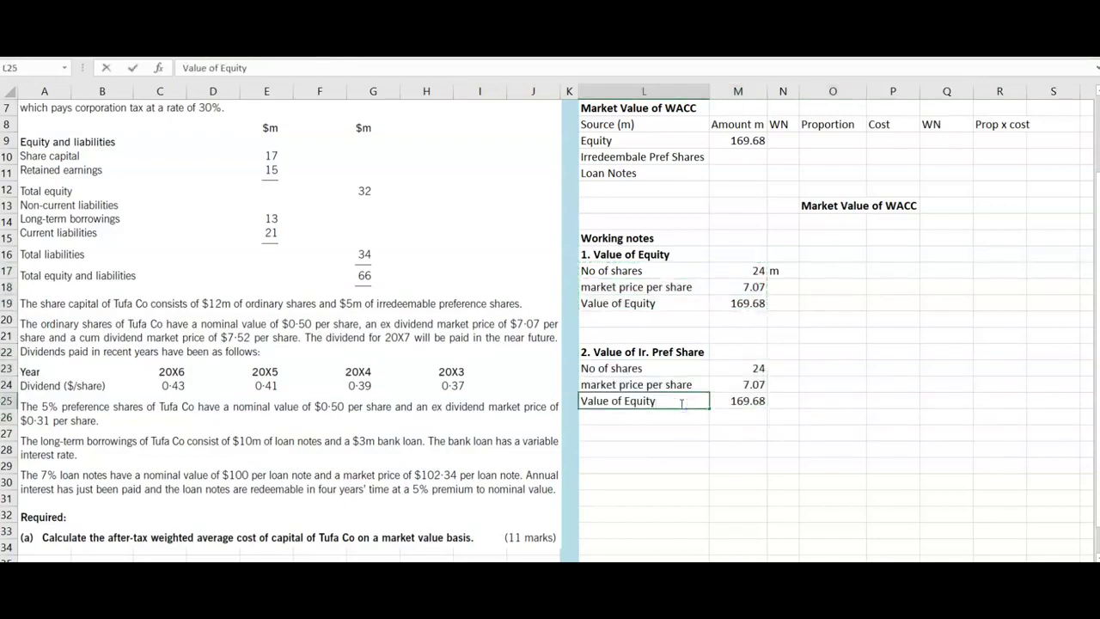
key("ctrl+shift+Left")
type("Ir")
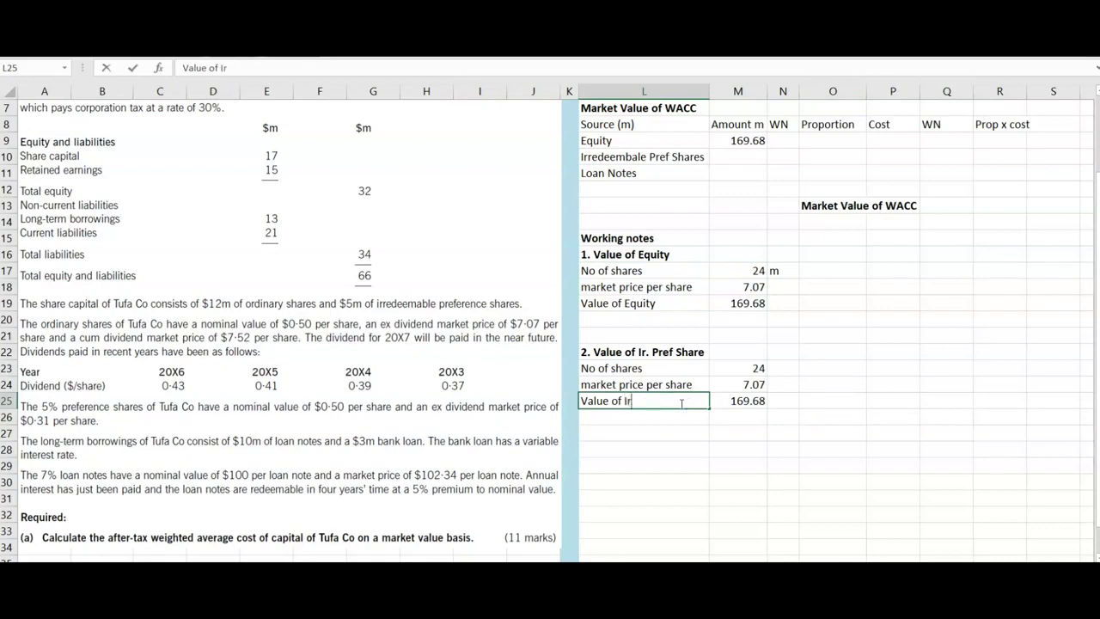
type(". Pref share")
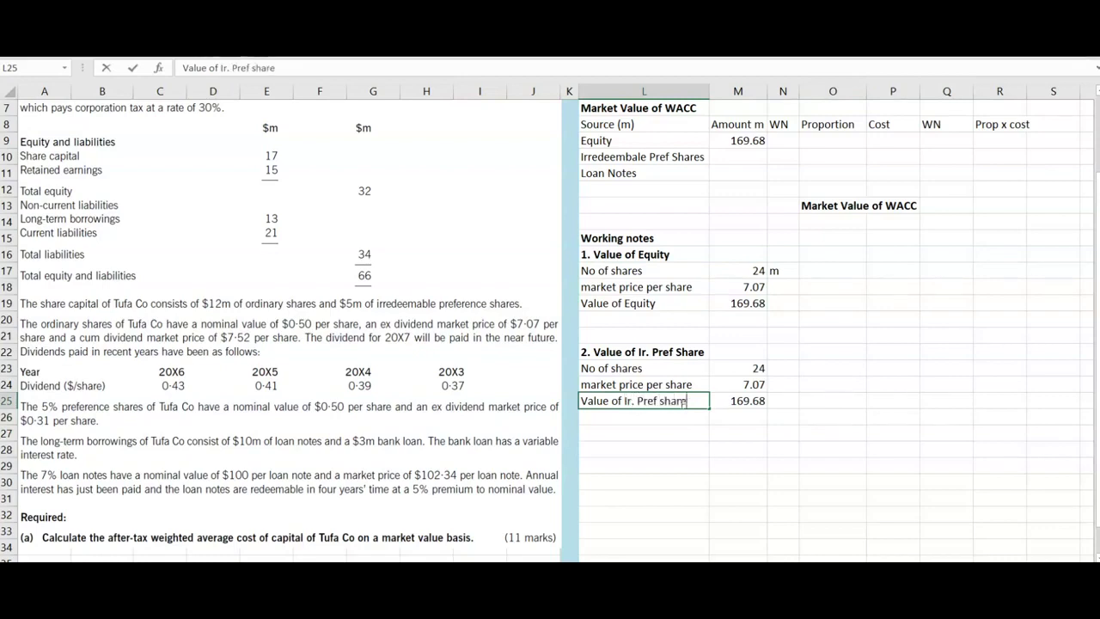
key("Return")
Change the preference share count to =5/0.5 (10 m) with unit 'm'
key("Right")
key("Up")
key("Up")
key("Up")
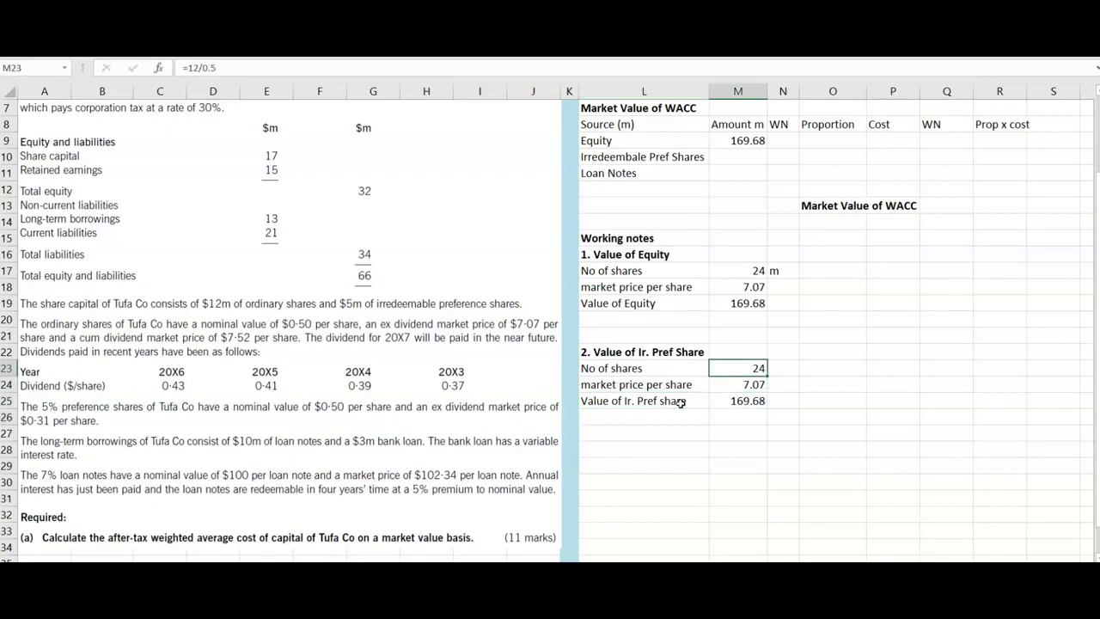
key("F2")
key("BackSpace")
key("BackSpace")
key("BackSpace")
key("BackSpace")
key("BackSpace")
key("BackSpace")
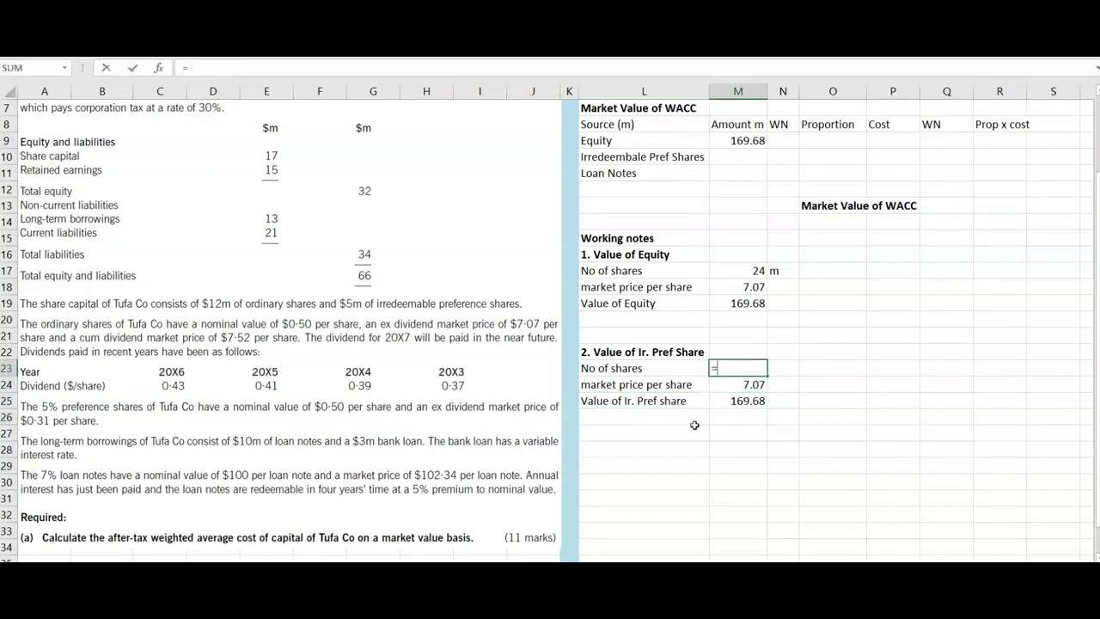
type("5")
type("/0.5")
key("Return")
key("Up")
key("Right")
type("m")
key("Return")
Replace the copied 7.07 price with the 0.31 preference share price
key("Left")
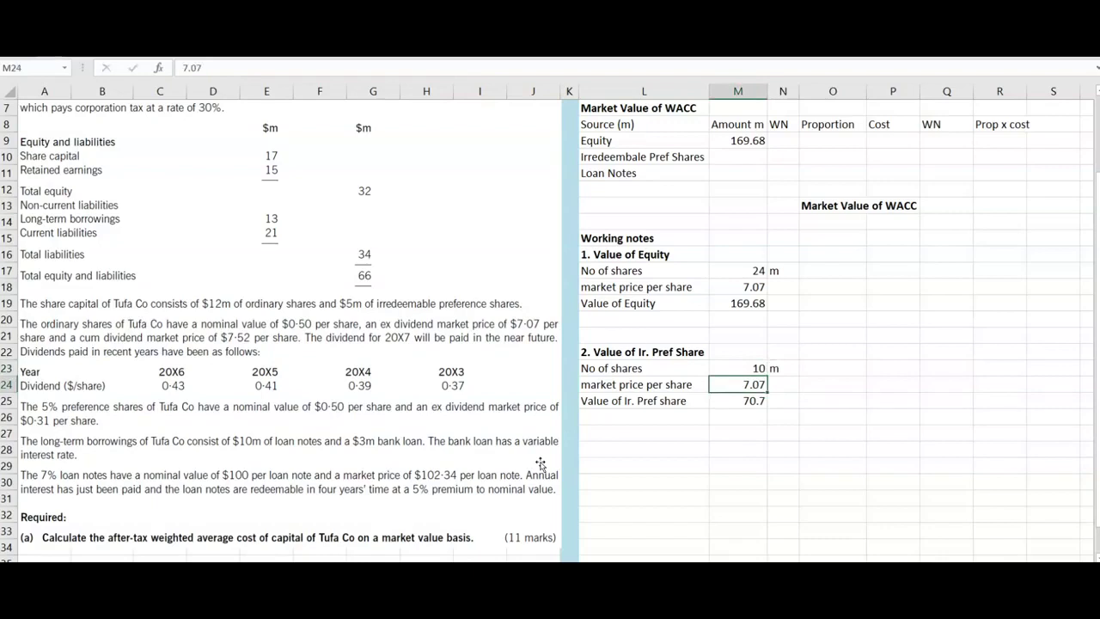
key("Delete")
type("0.31")
key("Return")
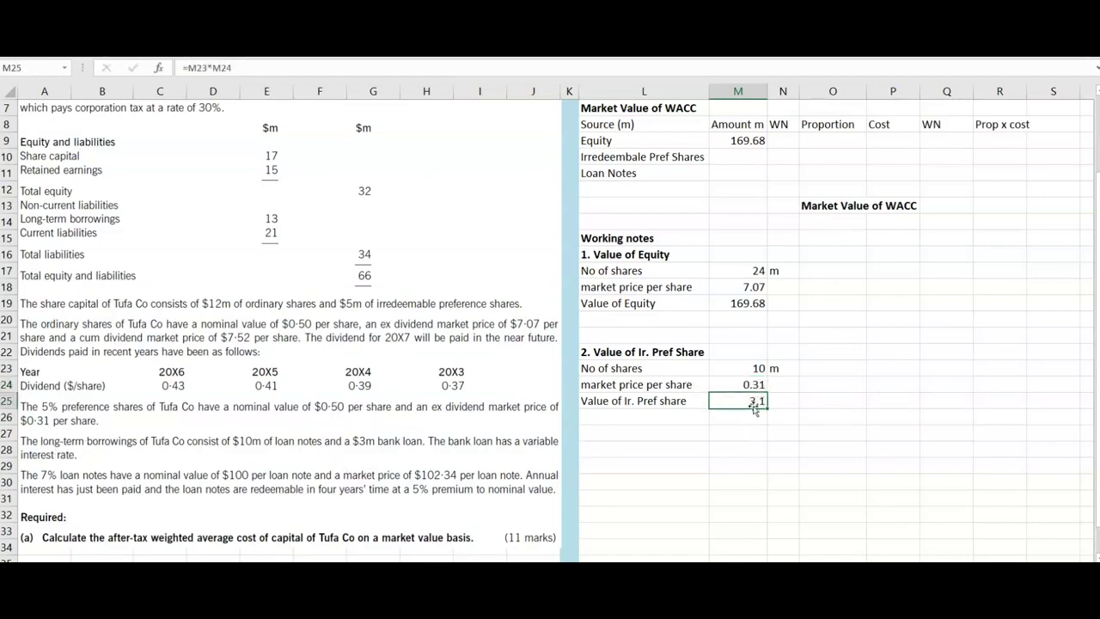
Record 3.1 as the Irredeemable Pref Shares amount and copy the note 2 heading
left_click(717, 156)
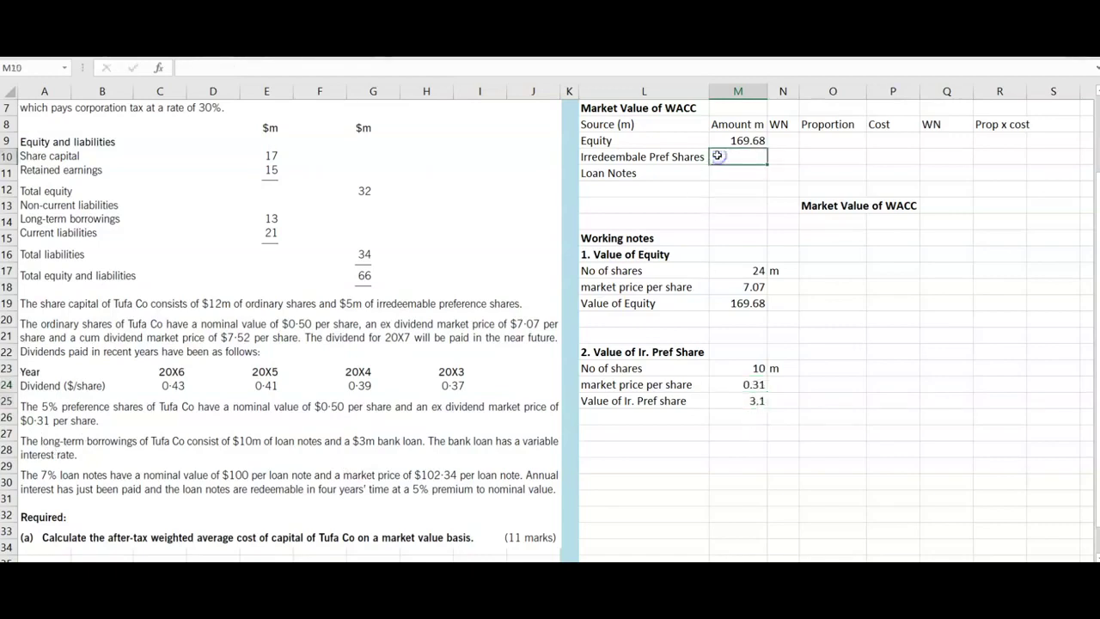
type("3")
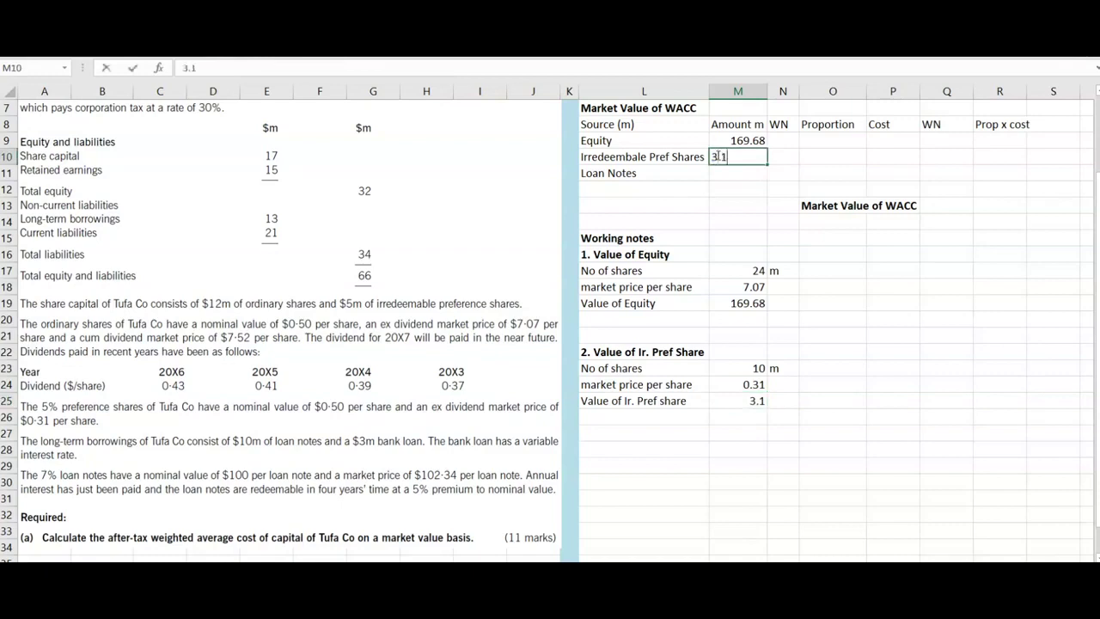
type(".1")
key("Return")
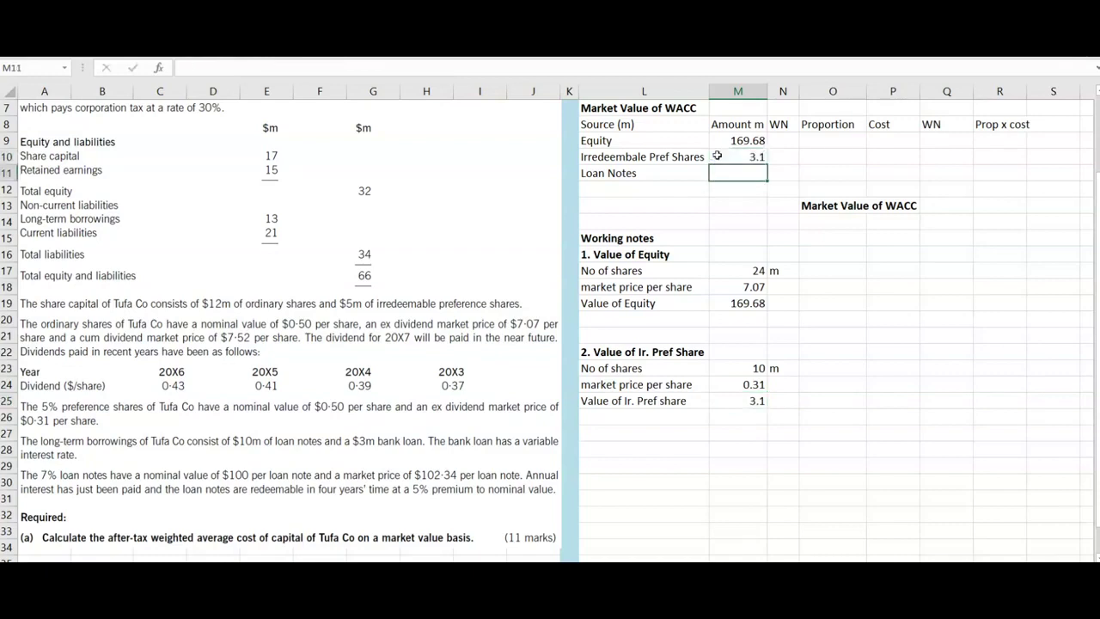
left_click(618, 432)
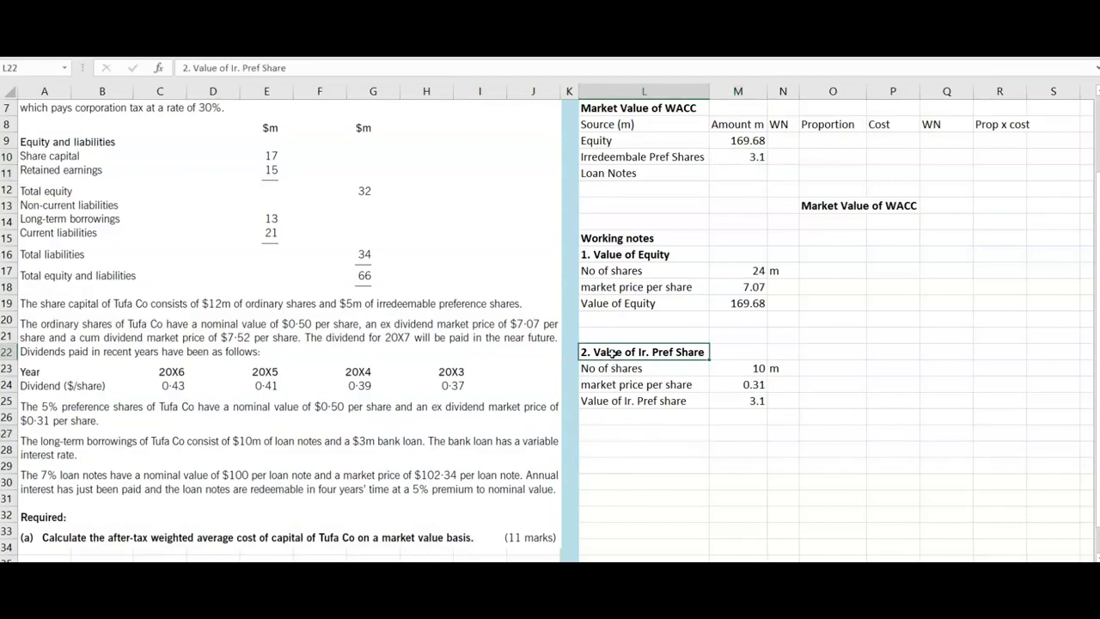
key("ctrl+c")
Paste the note heading into L28 and change it to '3. Value of Loan notes'
left_click(616, 449)
key("ctrl+v")
double_click(586, 450)
key("BackSpace")
type("3")
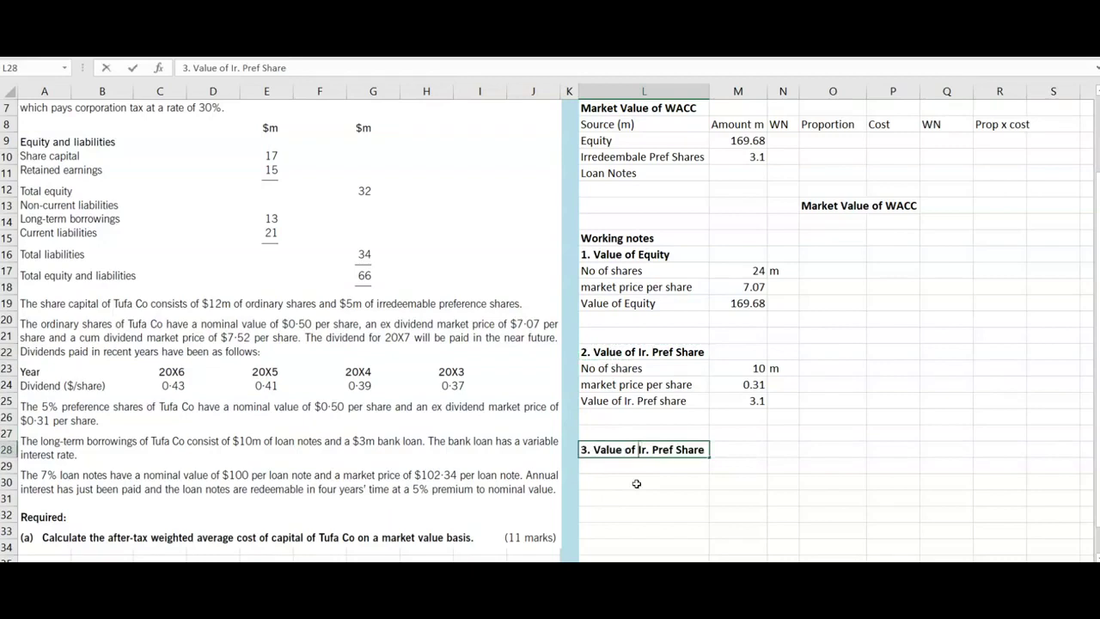
key("ctrl+shift+Right")
key("ctrl+shift+Right")
key("ctrl+shift+Right")
type("Loan notes")
key("Return")
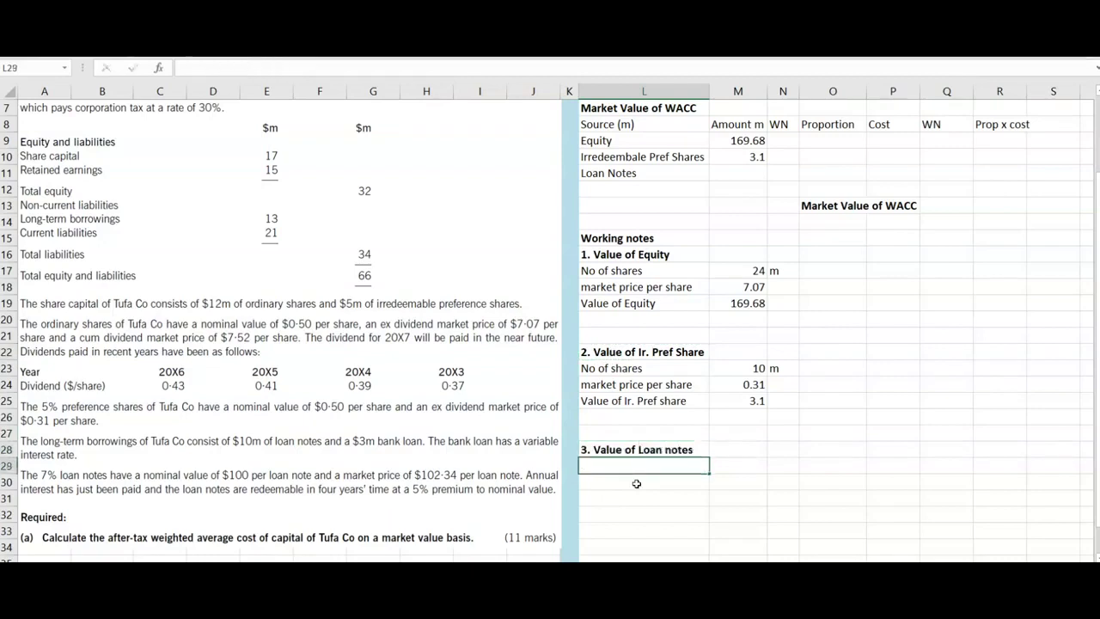
Add the 'Value of Loan notes' label in L29 and =10/100*102.34 (10.234) in M29
left_click(643, 448)
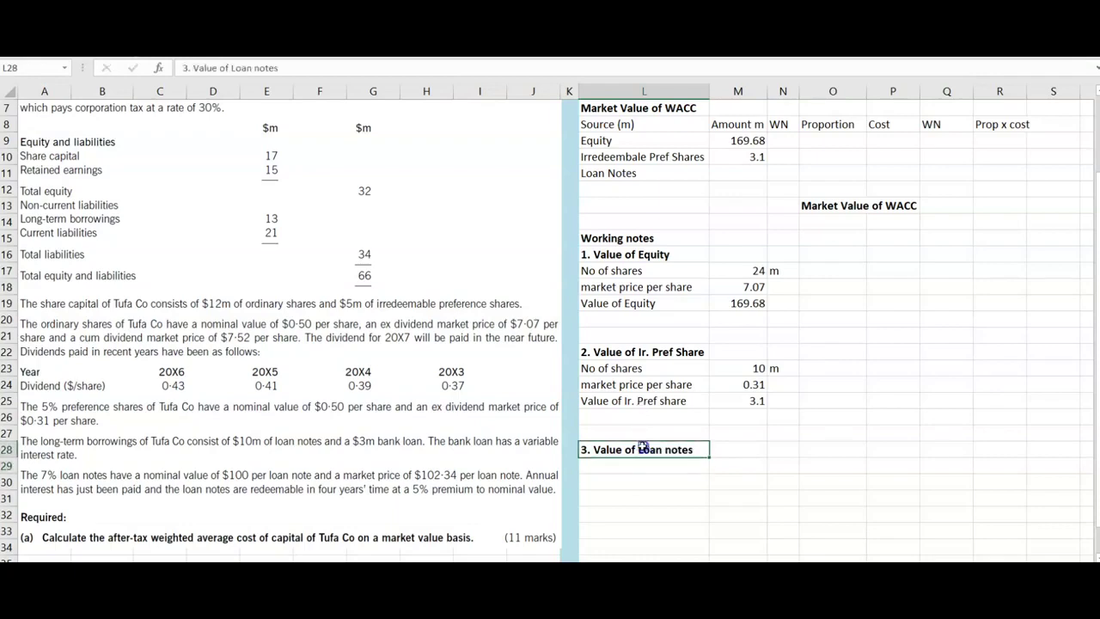
double_click(697, 448)
key("ctrl+shift+Left")
key("ctrl+shift+Left")
key("ctrl+shift+Left")
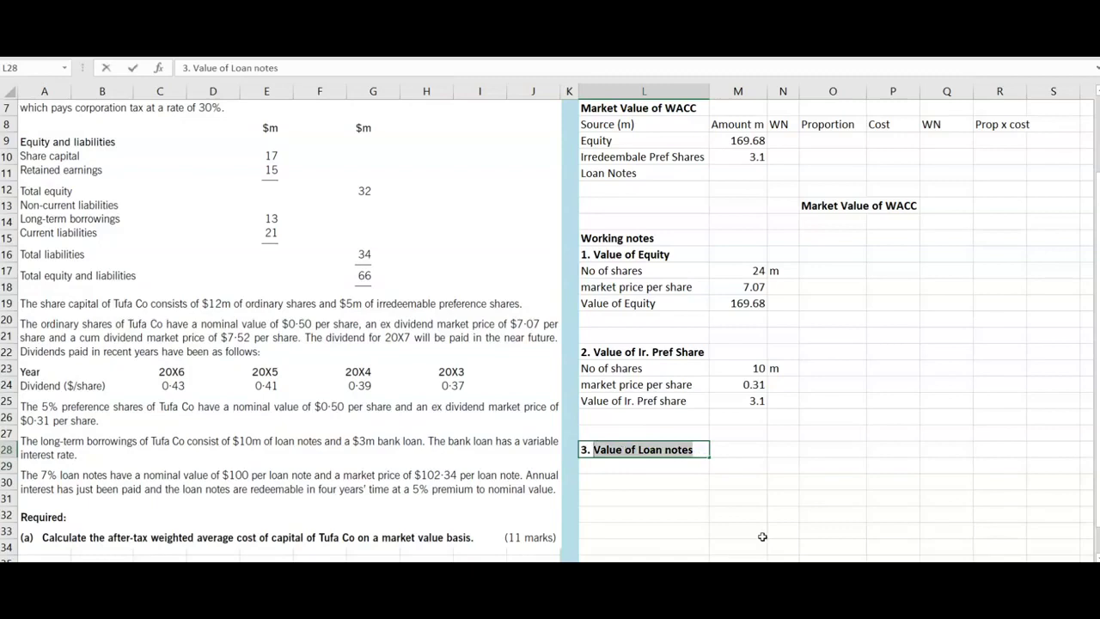
key("ctrl+c")
left_click(684, 469)
key("ctrl+v")
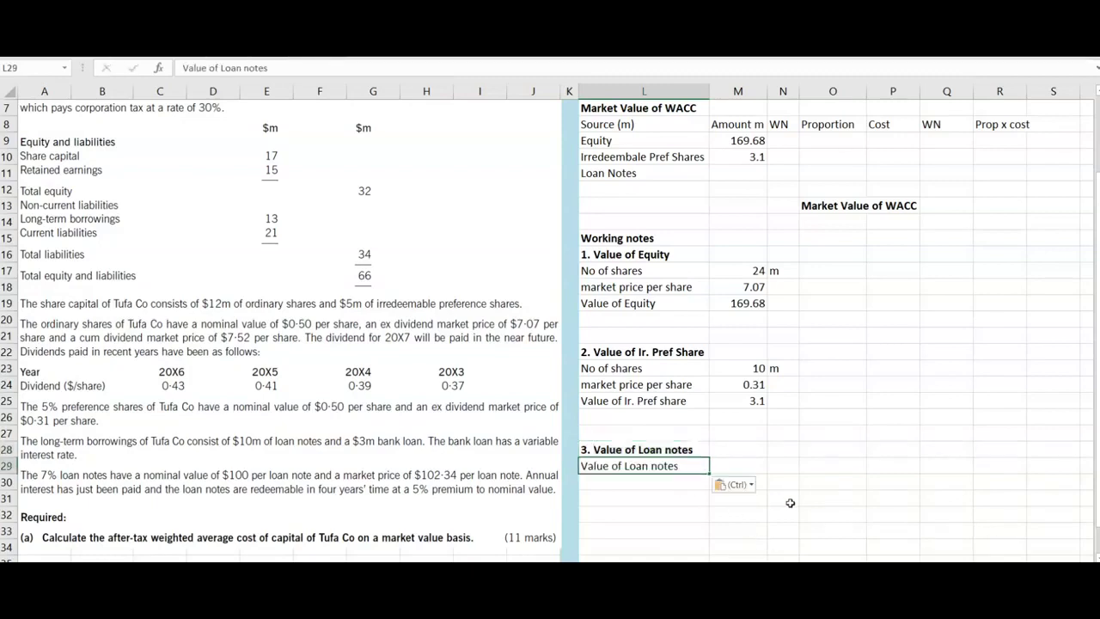
left_click(761, 465)
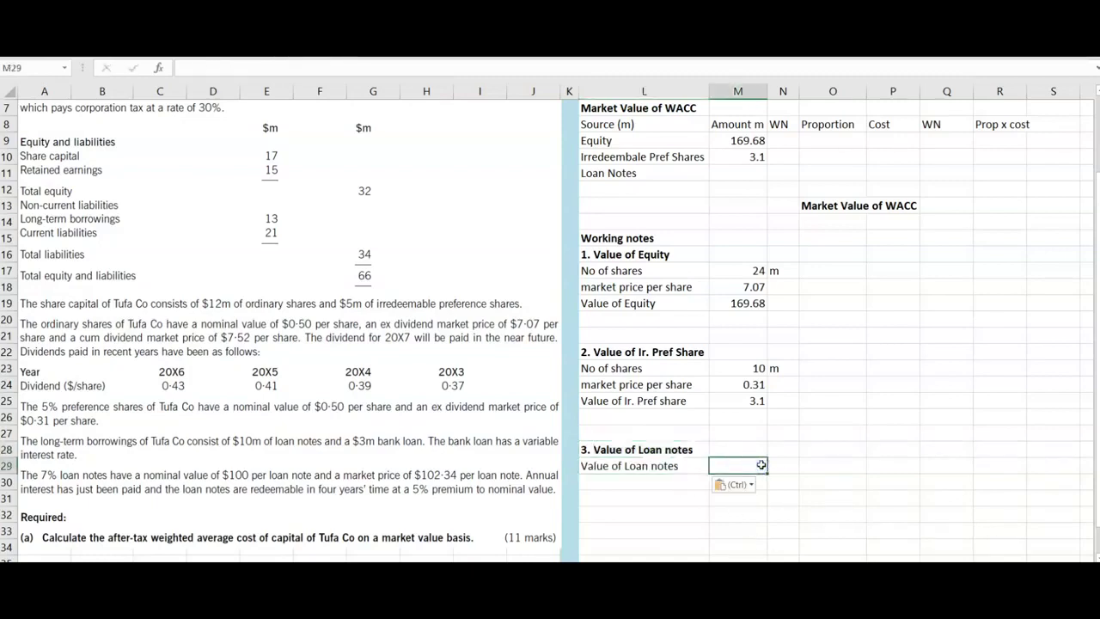
type("=")
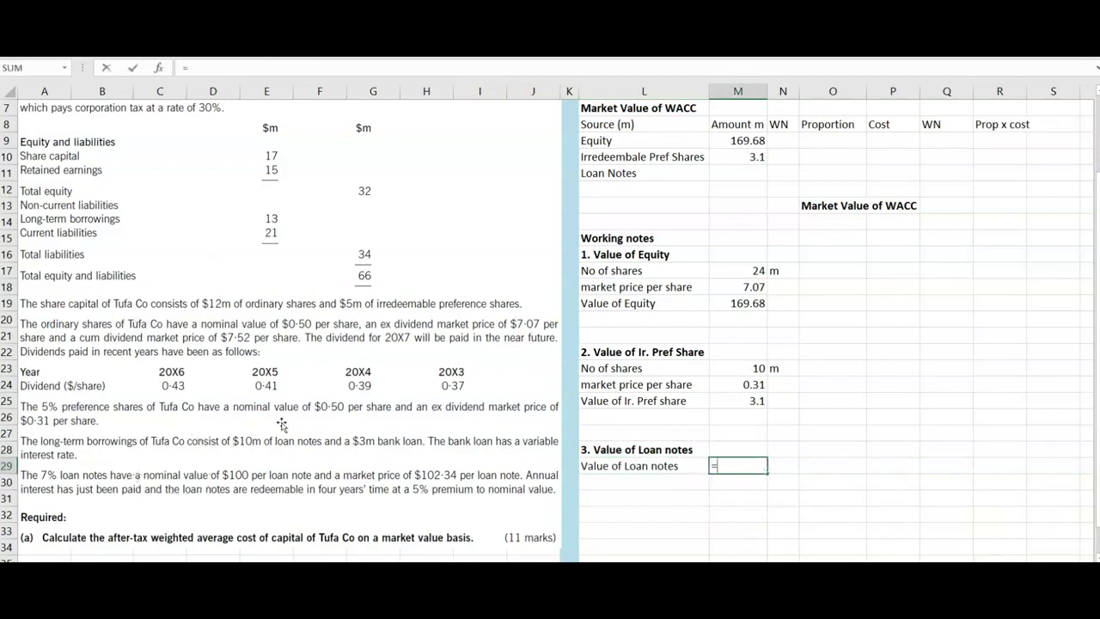
type("10/10")
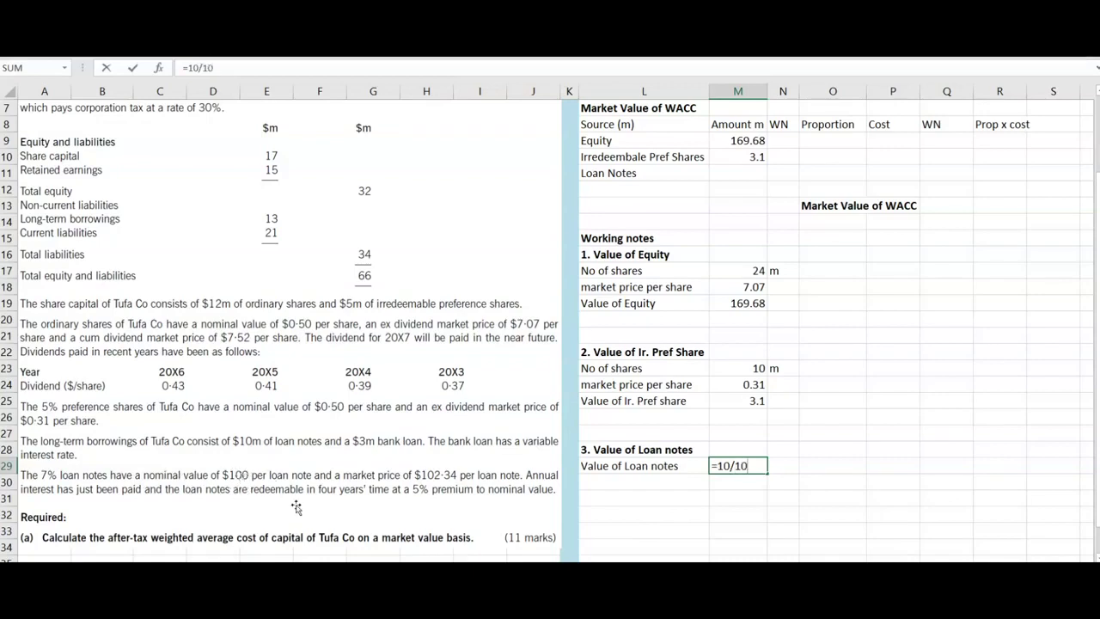
type("0")
type("*102.34")
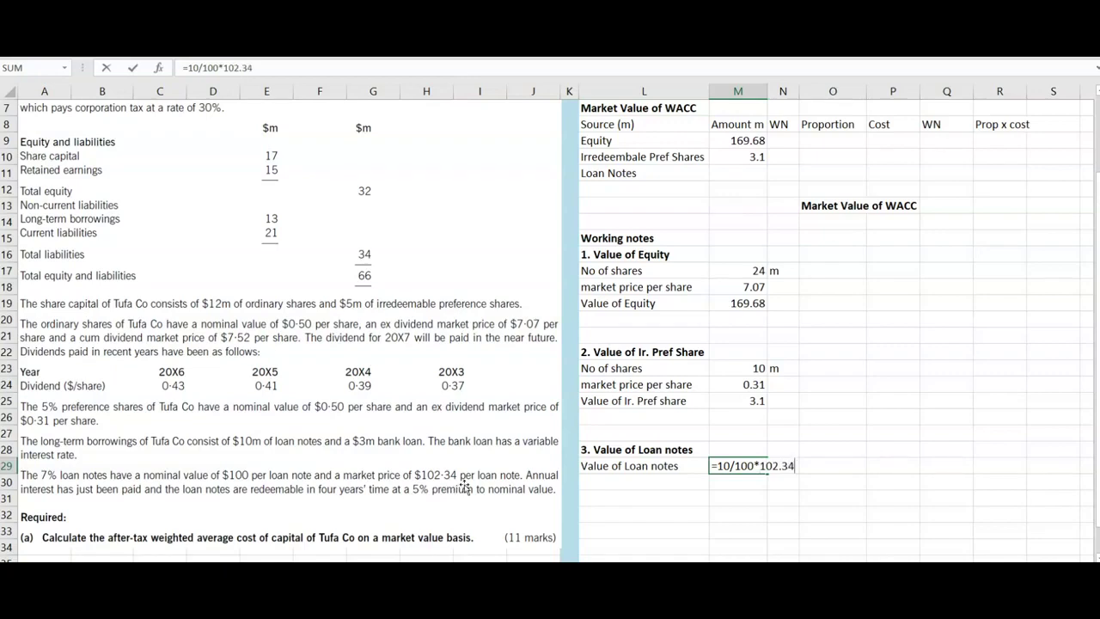
key("Return")
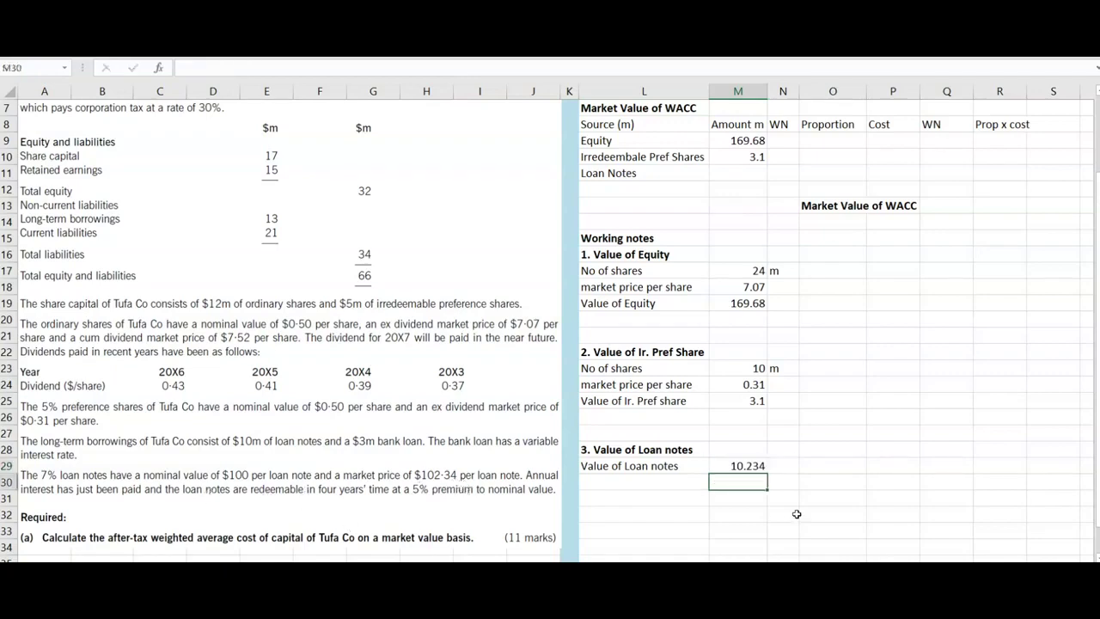
Add 'm' unit labels beside the working-note values
left_click(791, 460)
type("m")
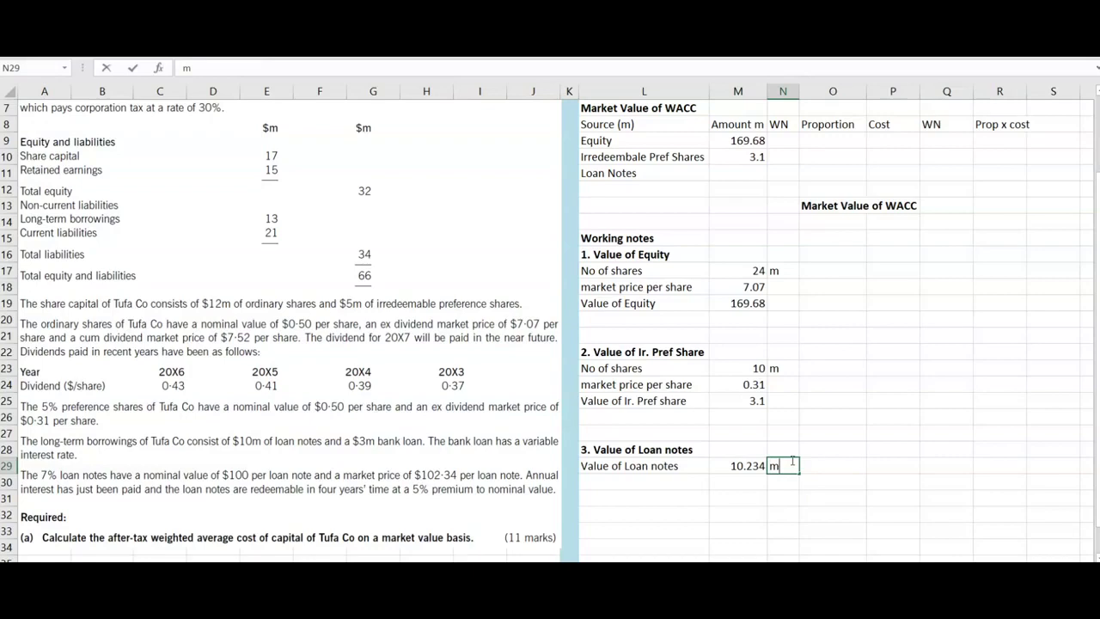
left_click(786, 401)
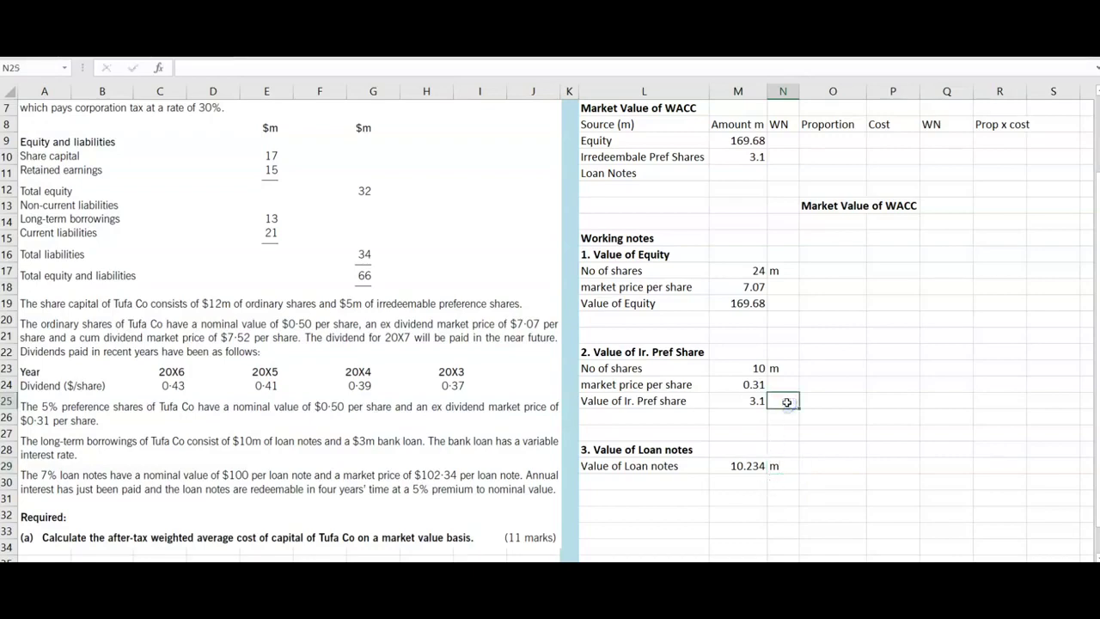
left_click(789, 304, "ctrl")
type("m")
key("ctrl+Return")
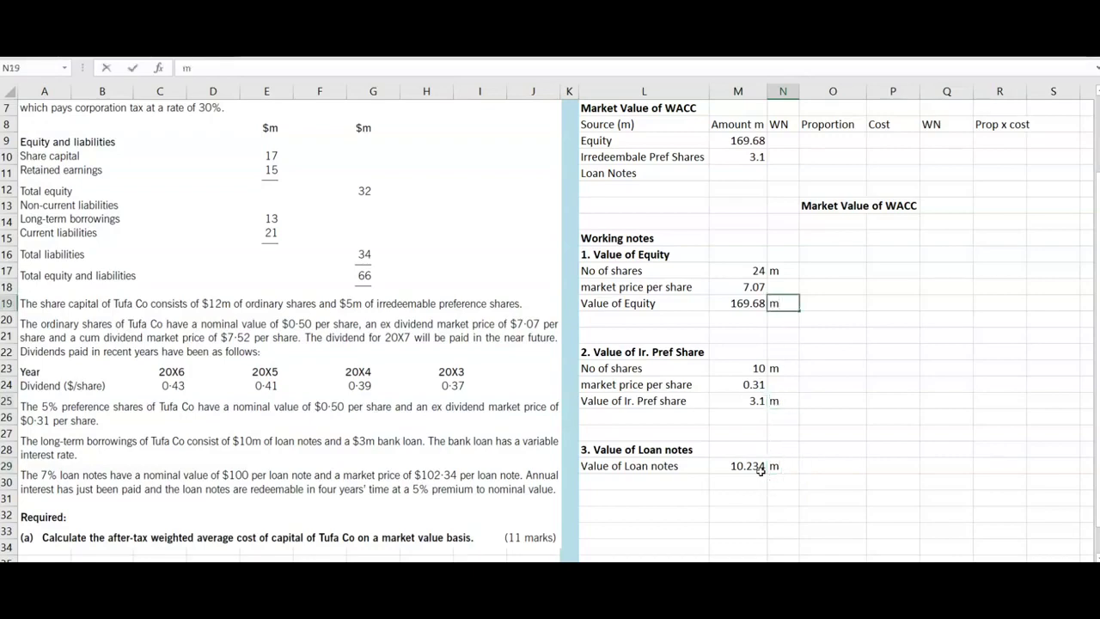
Enter 10.234 as the Loan Notes amount in the WACC table
left_click(749, 468)
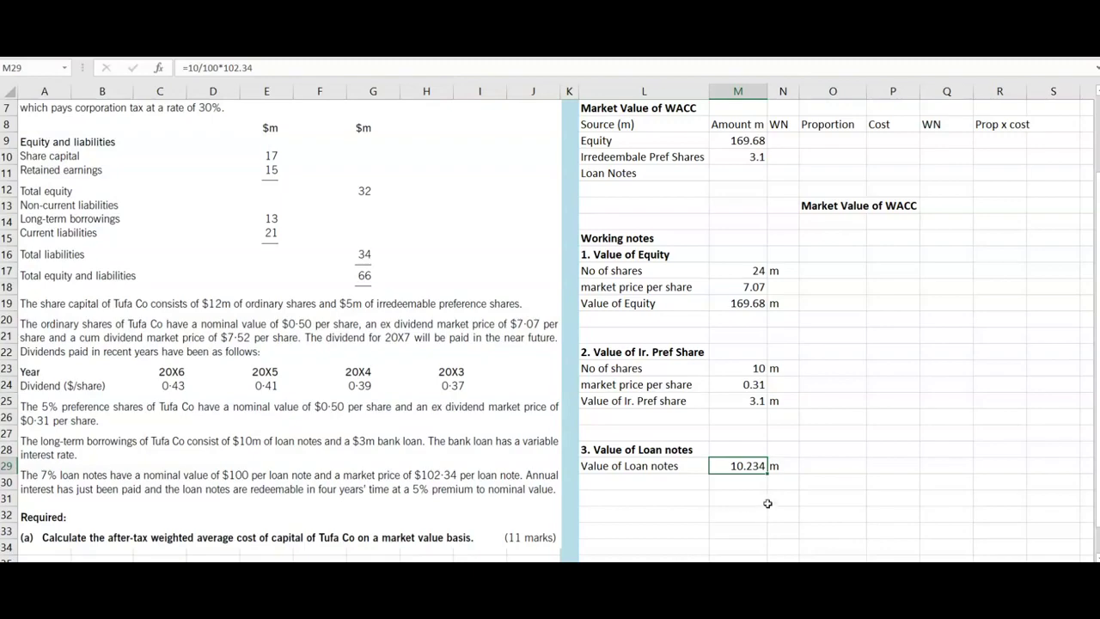
scroll(767, 497, "up", 2)
left_click(738, 269)
type("10.234")
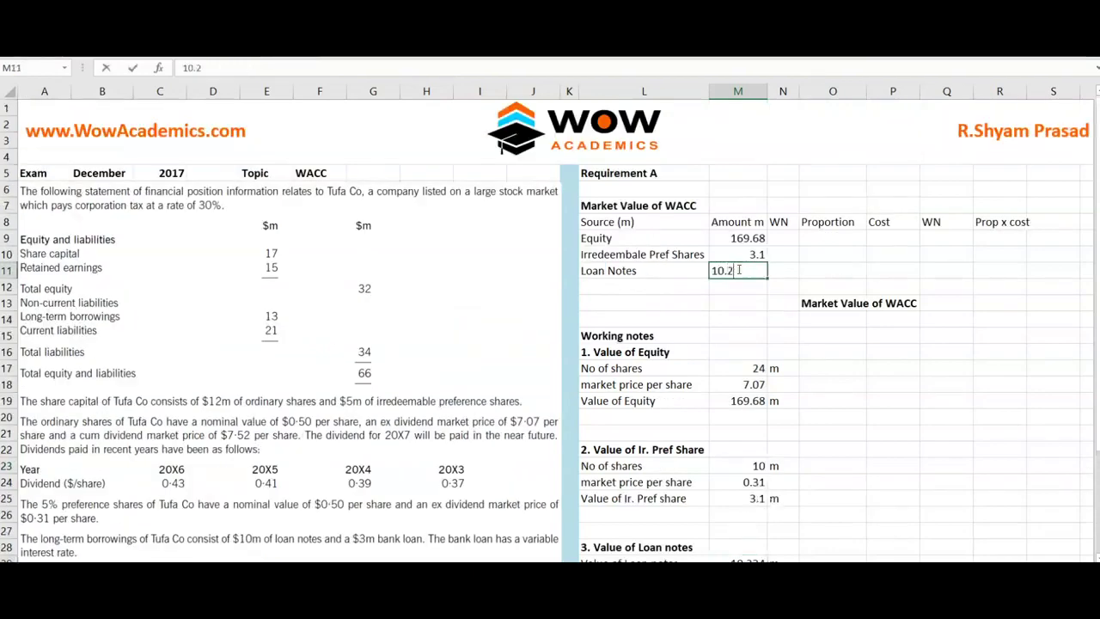
key("Return")
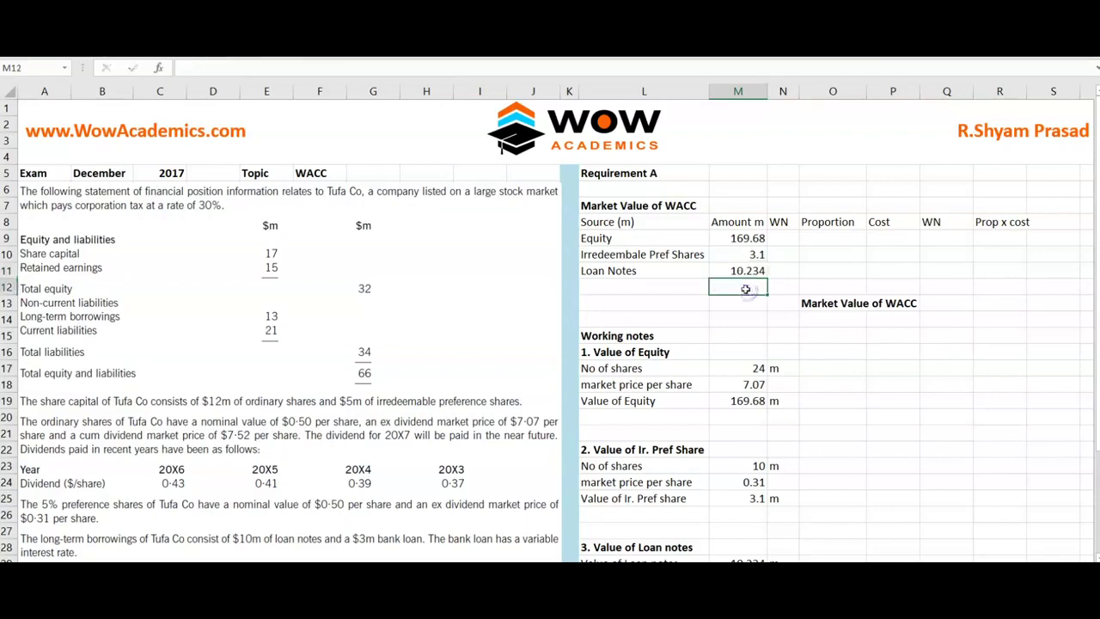
Number the working-note references 1, 2 and 3 for Equity, preference shares and loan notes
left_click(794, 239)
key("Down")
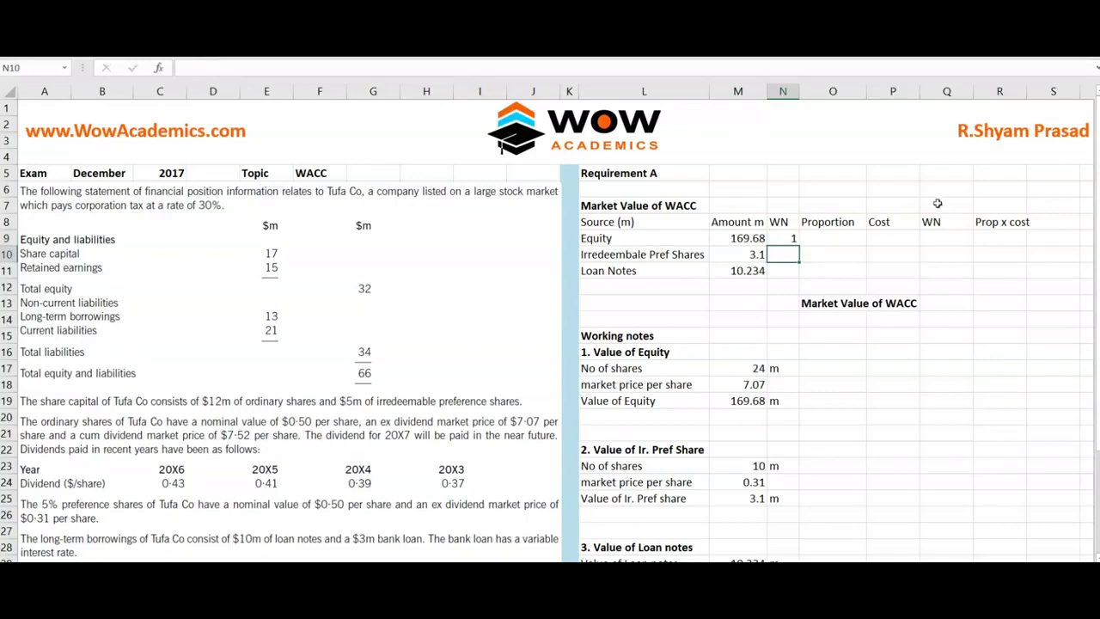
type("2")
key("Return")
type("3")
key("Return")
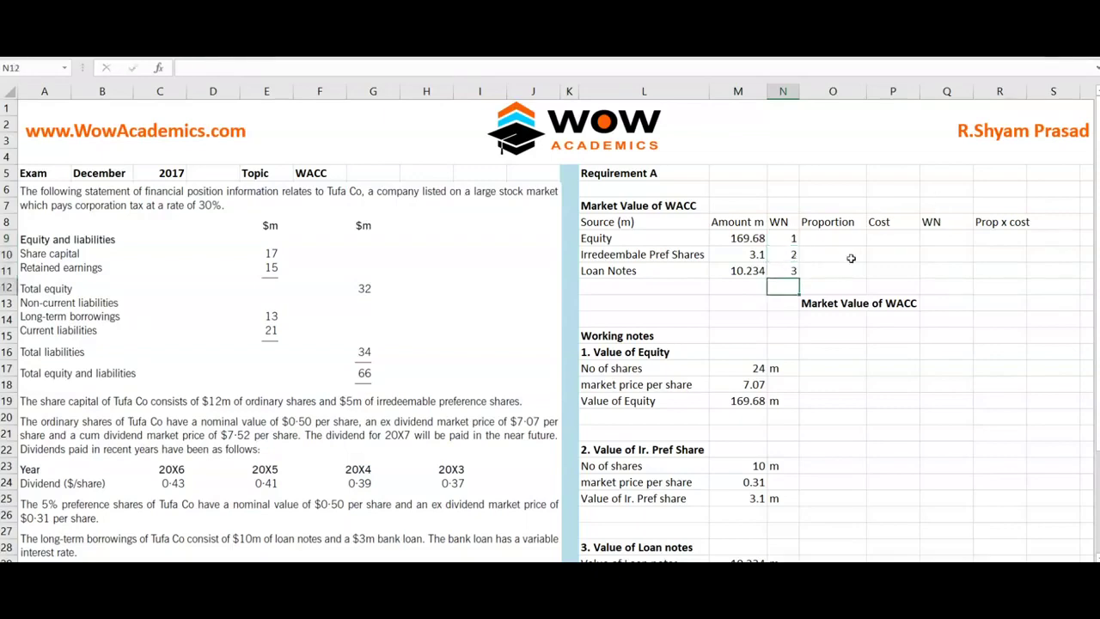
scroll(832, 292, "down", 4)
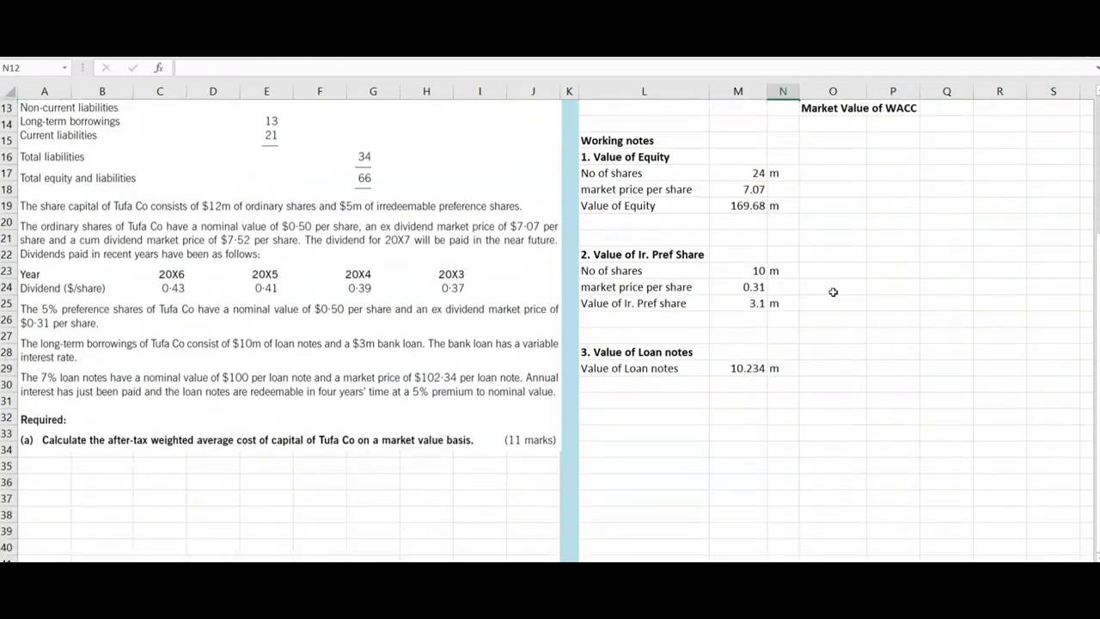
Type a bold '4. Ke' heading in L32 and a 'Ke =' label beneath it
left_click(628, 418)
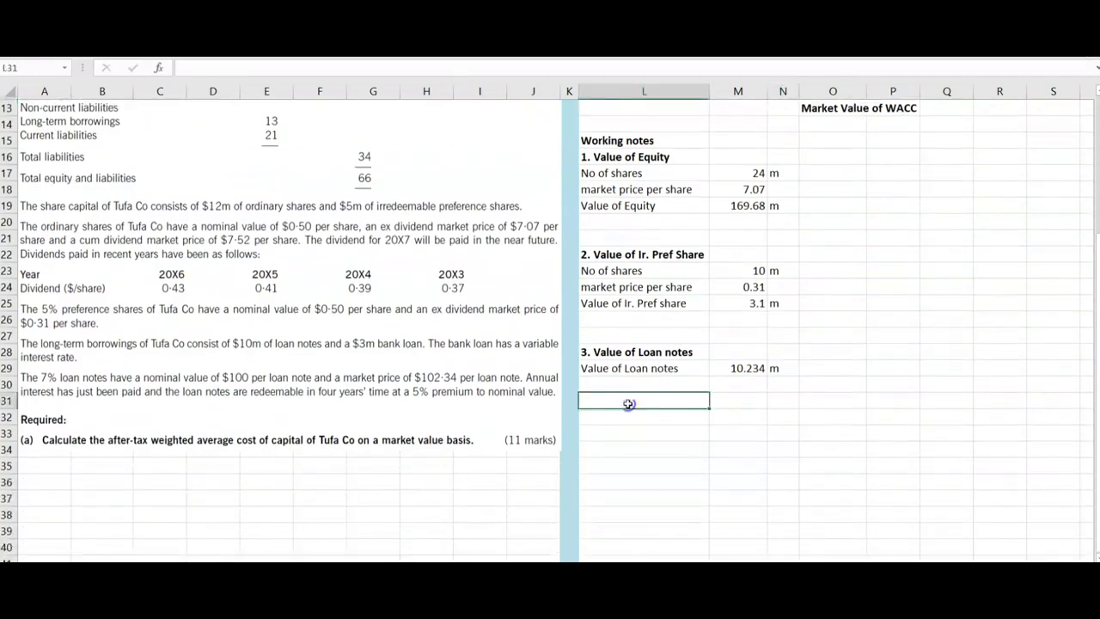
type("4.")
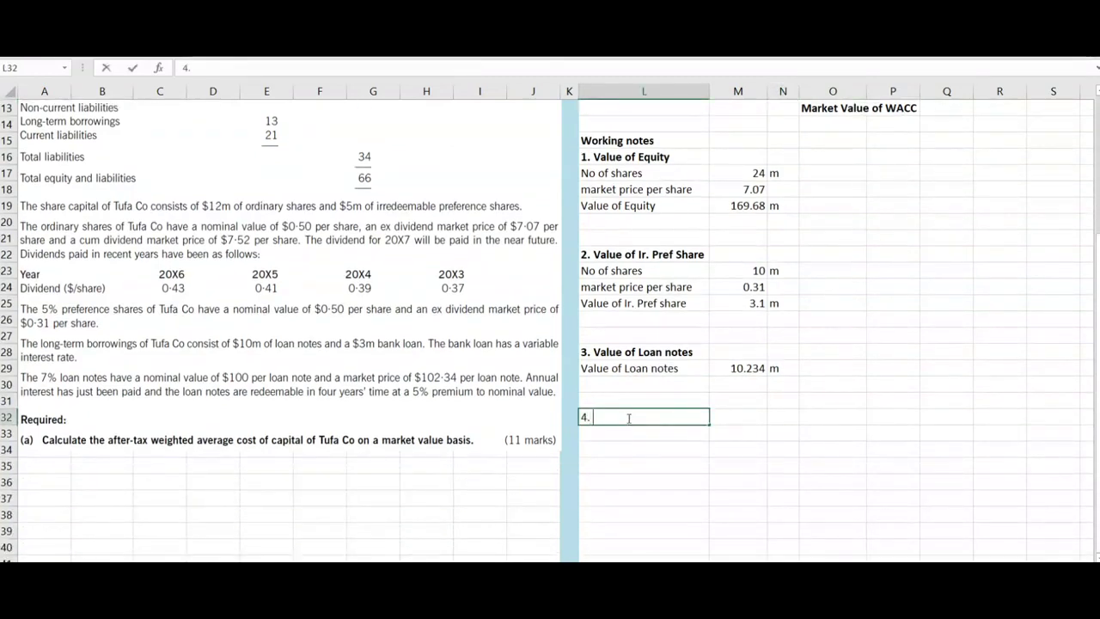
type(" Ke")
key("Return")
key("Up")
key("ctrl+b")
key("Down")
key("Down")
type("Ke")
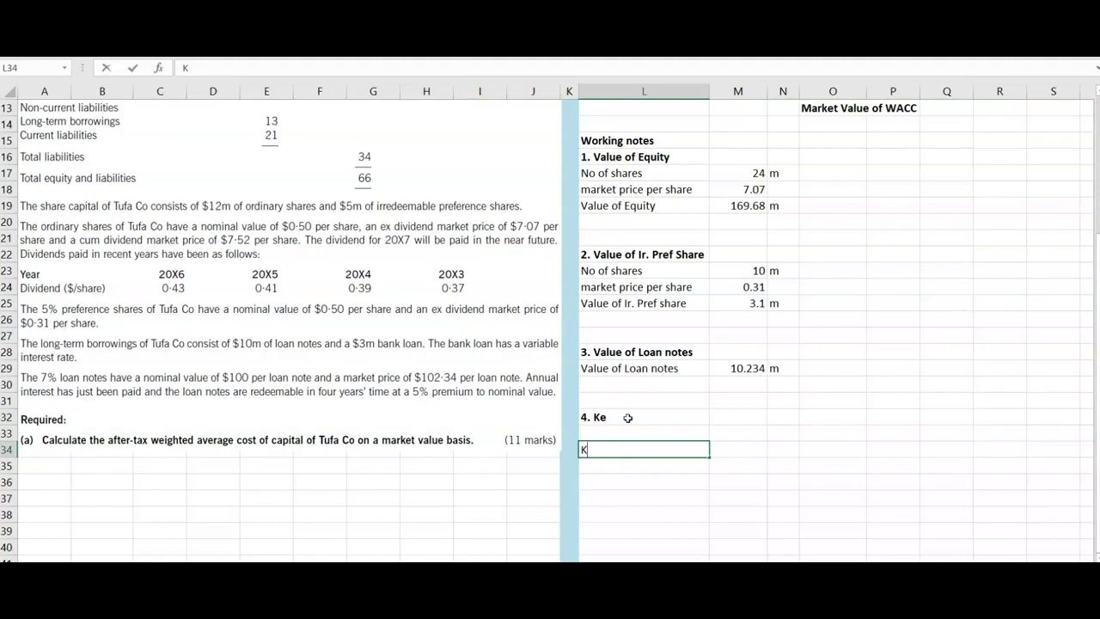
type(" =")
left_click(382, 285)
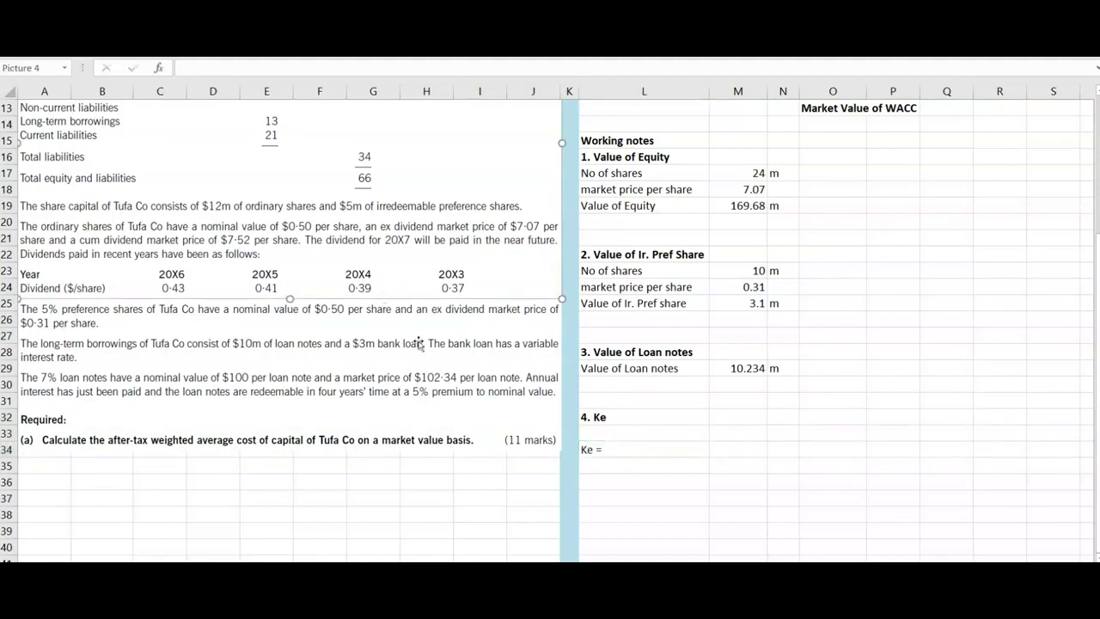
scroll(206, 367, "up", 2)
scroll(206, 368, "up", 2)
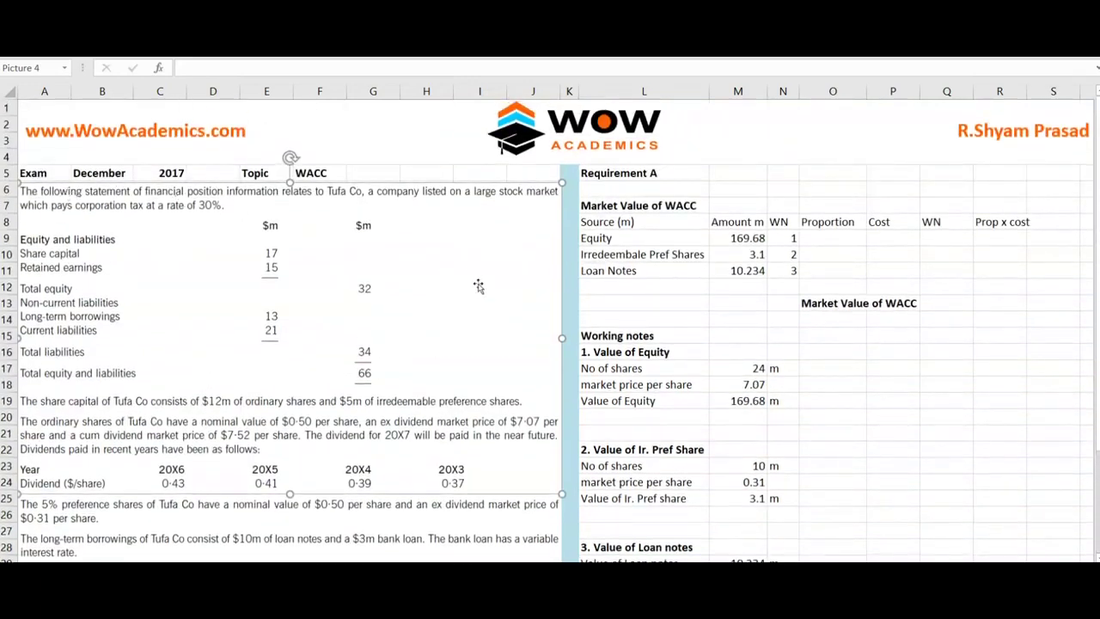
scroll(474, 271, "down", 3)
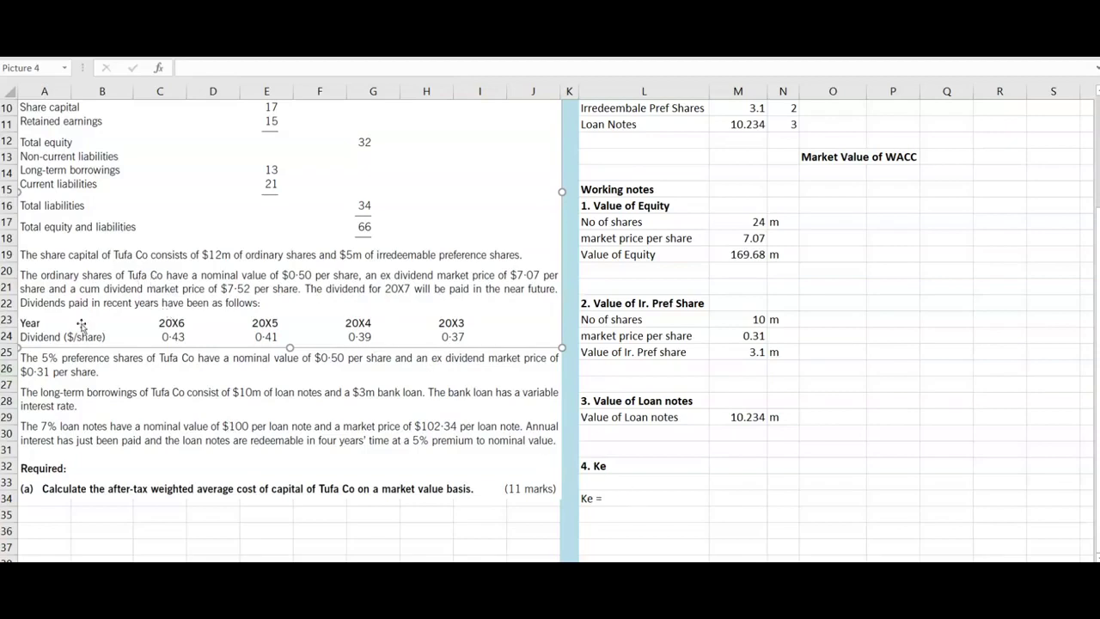
Complete the Ke line to read 'Ke = (DO (1+g) / Po) +g', adding the missing bracket
double_click(690, 492)
type("DO (")
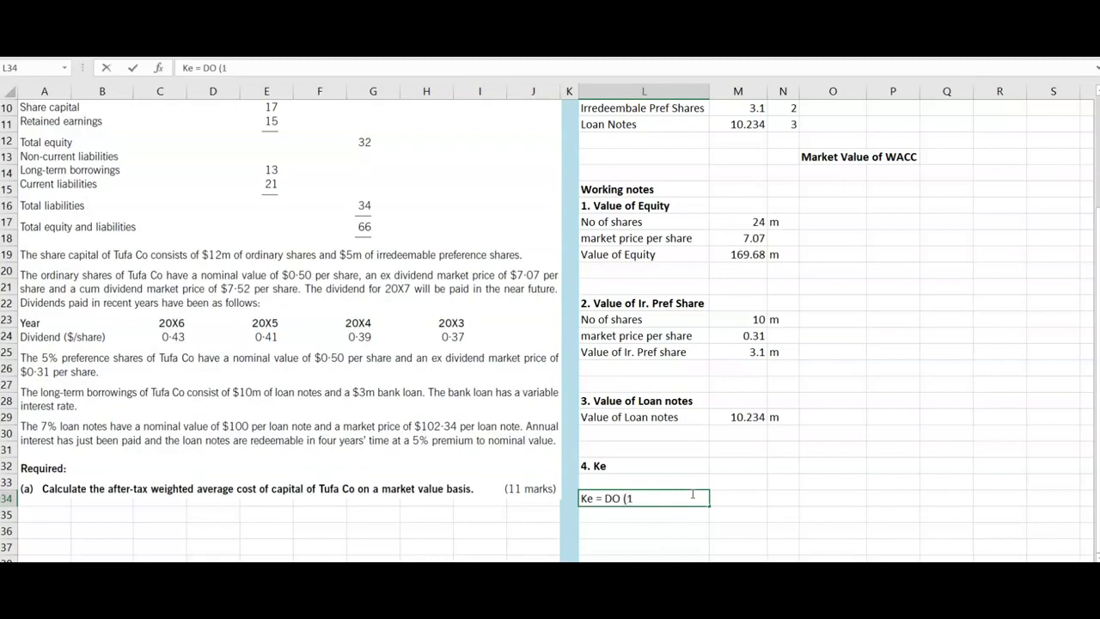
type("1+g")
type(") / Po)")
left_click(604, 497)
type("(1+")
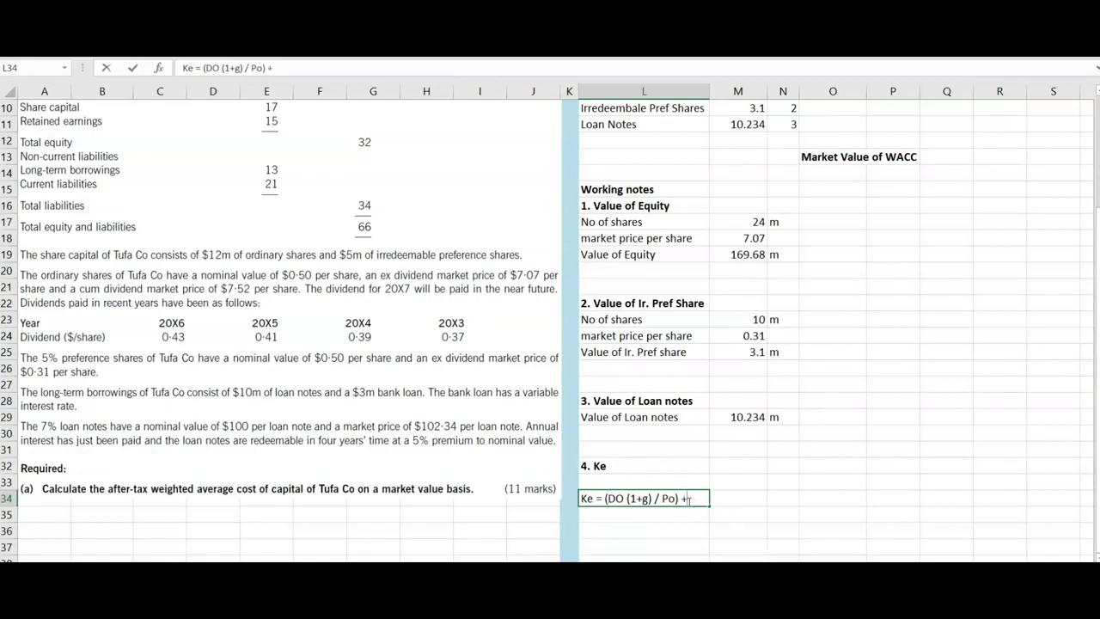
type("g")
left_click(728, 503)
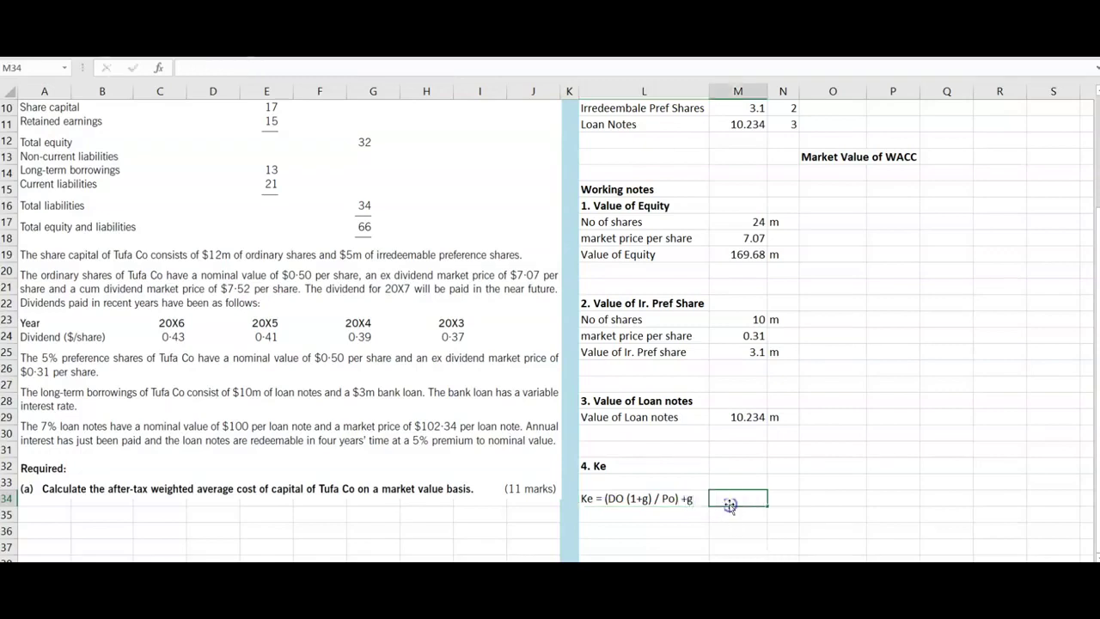
scroll(707, 502, "down", 1)
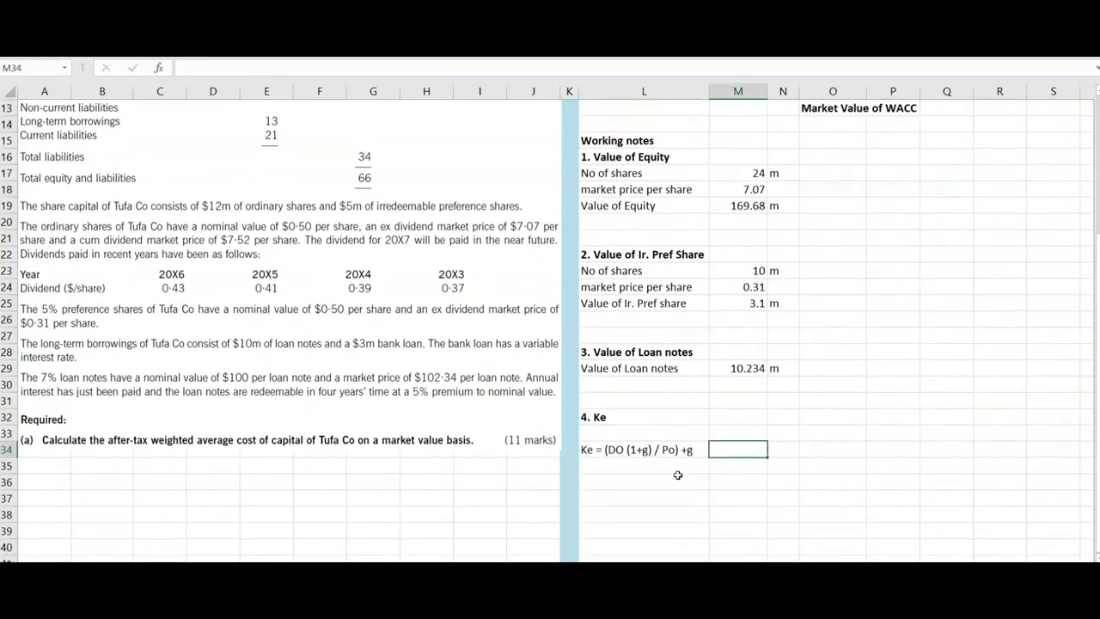
left_click(724, 472)
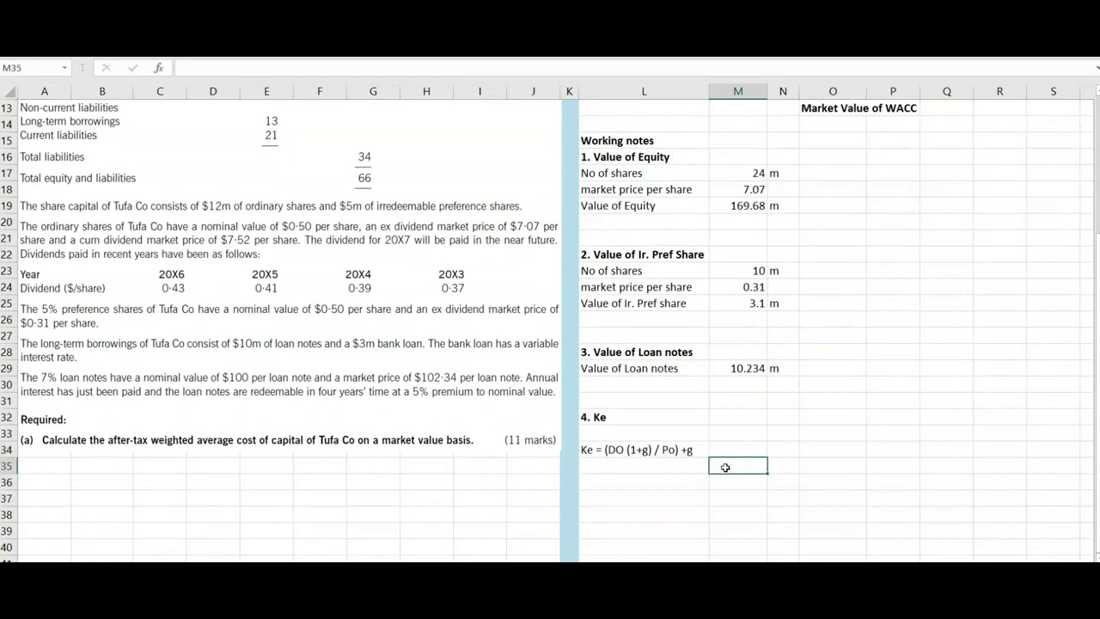
Add the 'Do =' input with the formula =7.52-7.07, giving 0.45
type("Do")
key("Tab")
left_click(724, 466)
double_click(724, 466)
left_click(771, 462)
type("=")
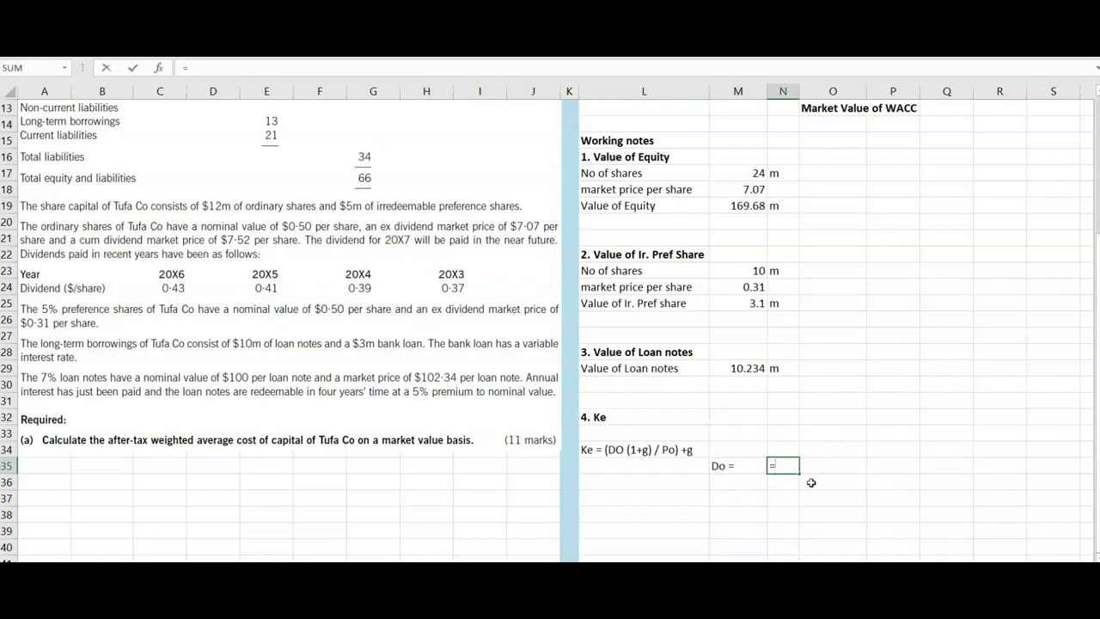
type("7.52")
type("-7.07")
key("Return")
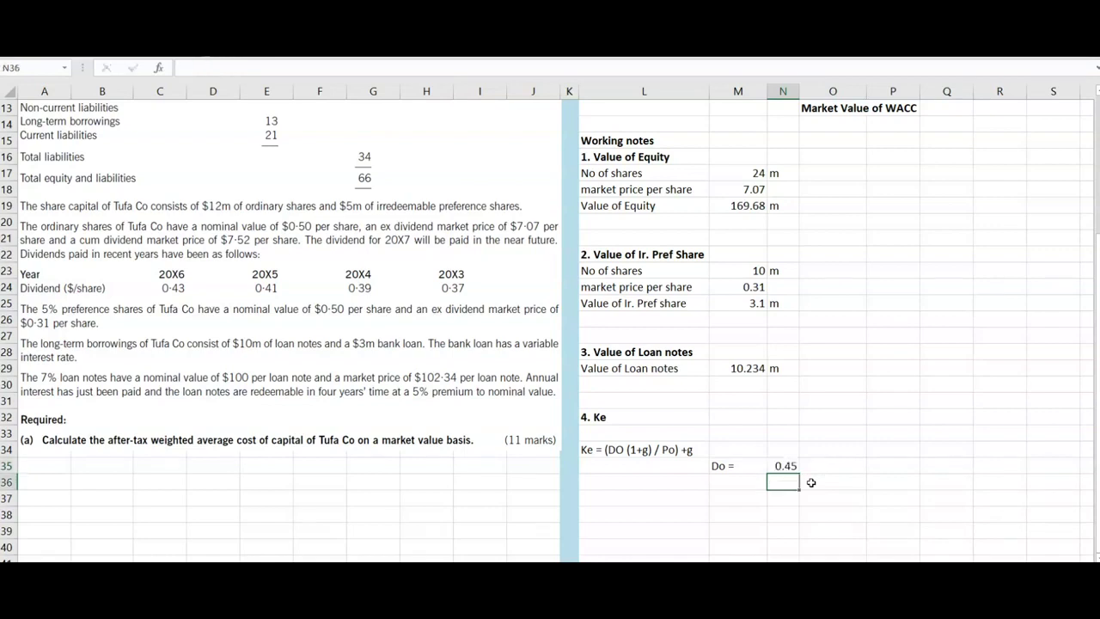
left_click(781, 466)
left_click(724, 466)
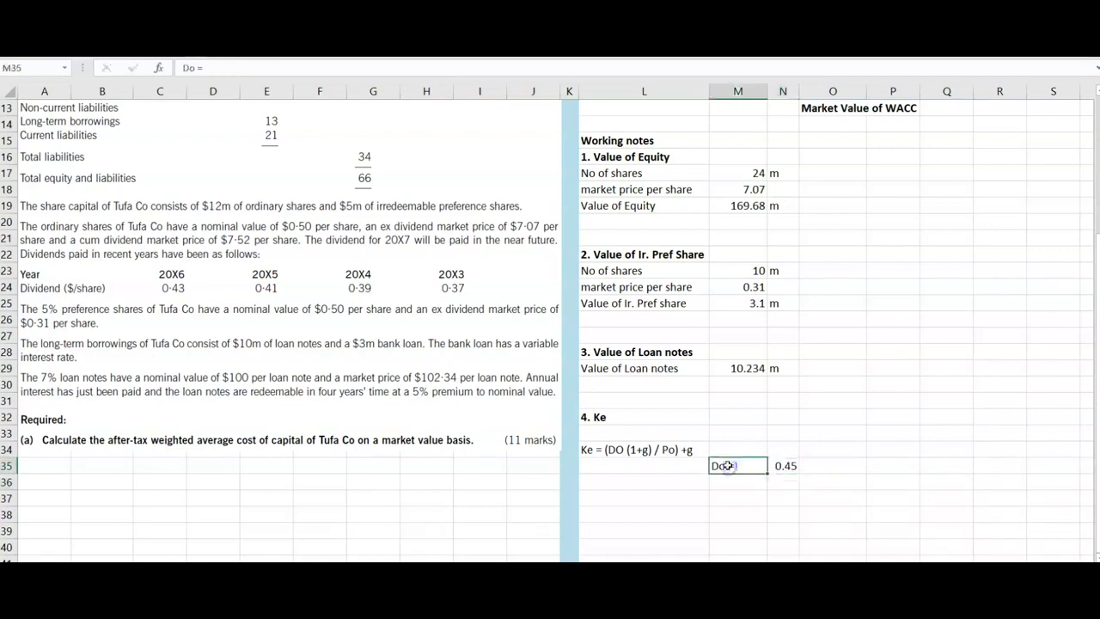
left_click(843, 463)
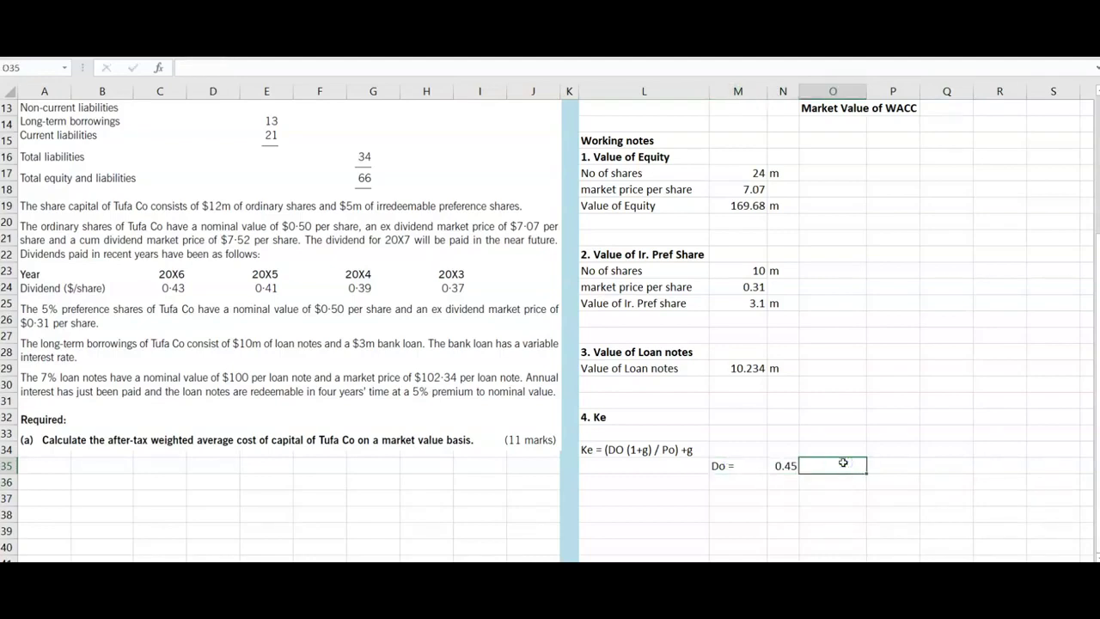
Add the 'P0 =' input of 7.07 and a 'g' label below it
key("Down")
key("Left")
key("Left")
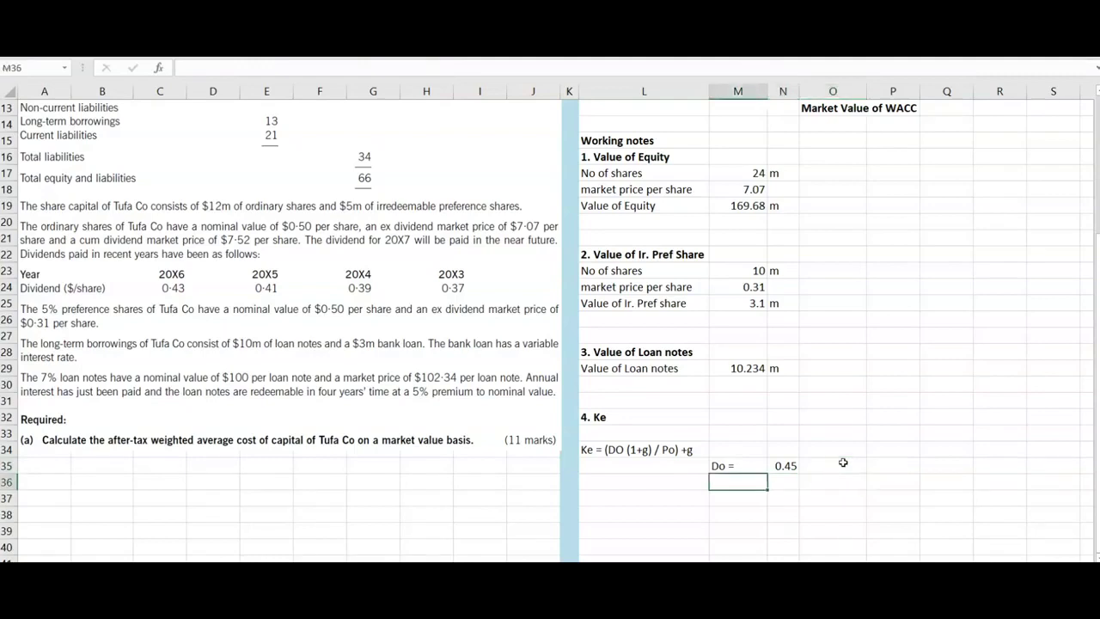
type("P0 =")
left_click(783, 486)
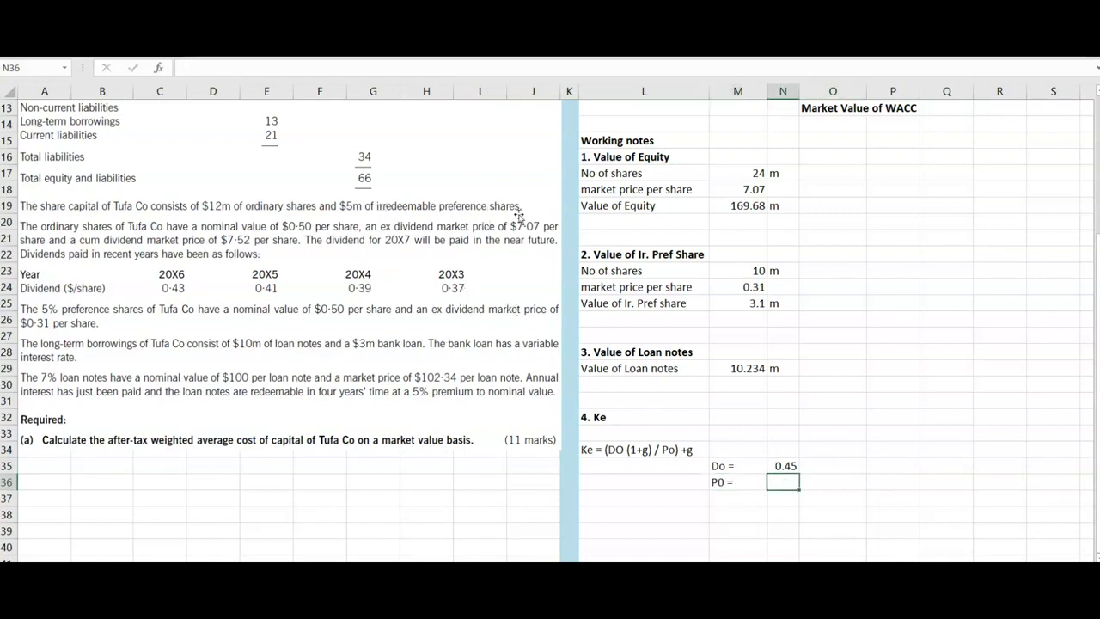
type("7.07")
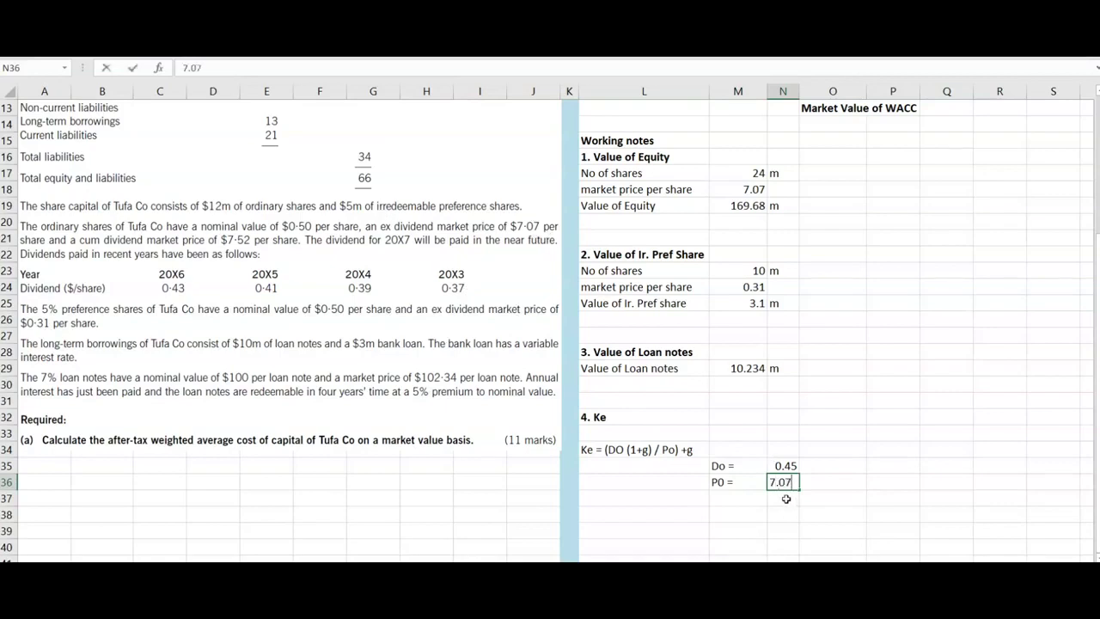
key("Return")
left_click(734, 499)
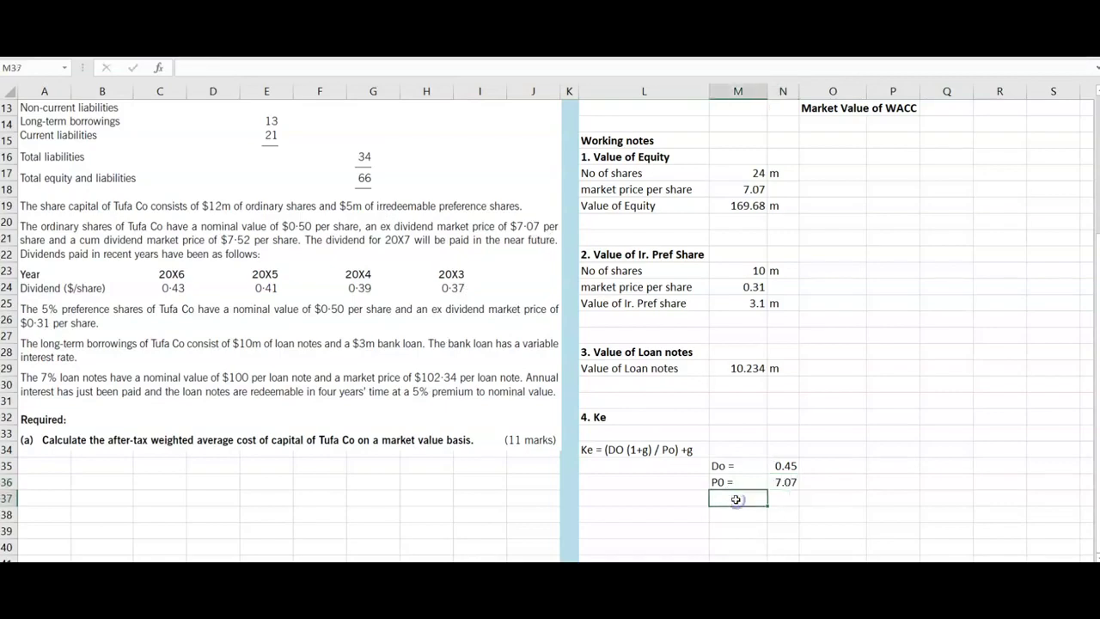
type("g =")
key("Tab")
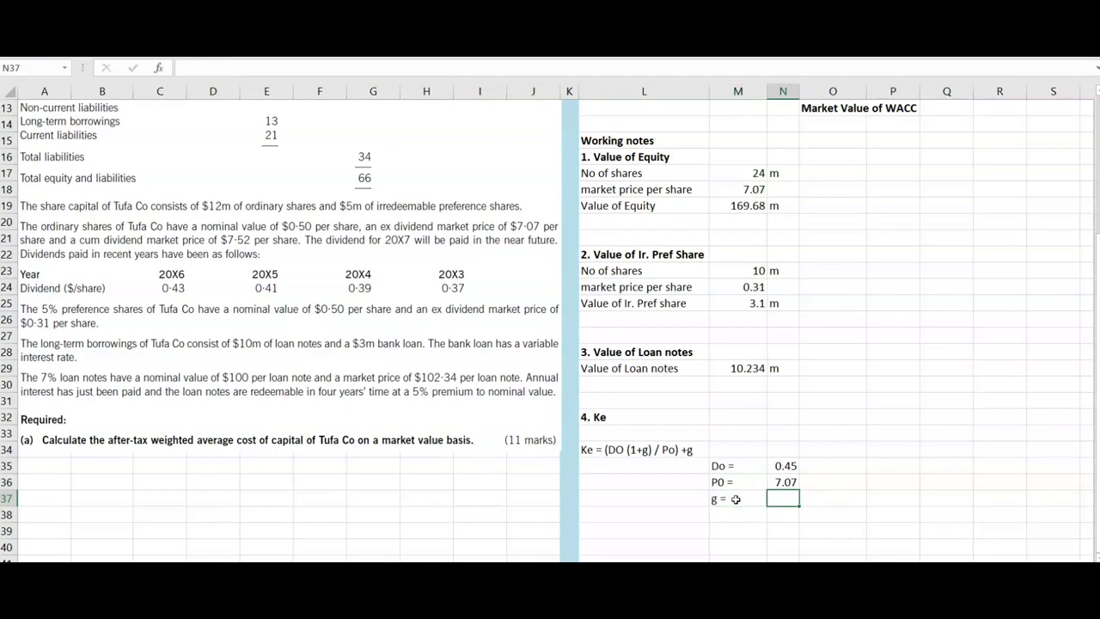
Enter ???? as g's placeholder and add a 'g (growth in dividend)' note below
type("????")
left_click(786, 483)
scroll(667, 476, "down", 2)
left_click(645, 438)
type("g")
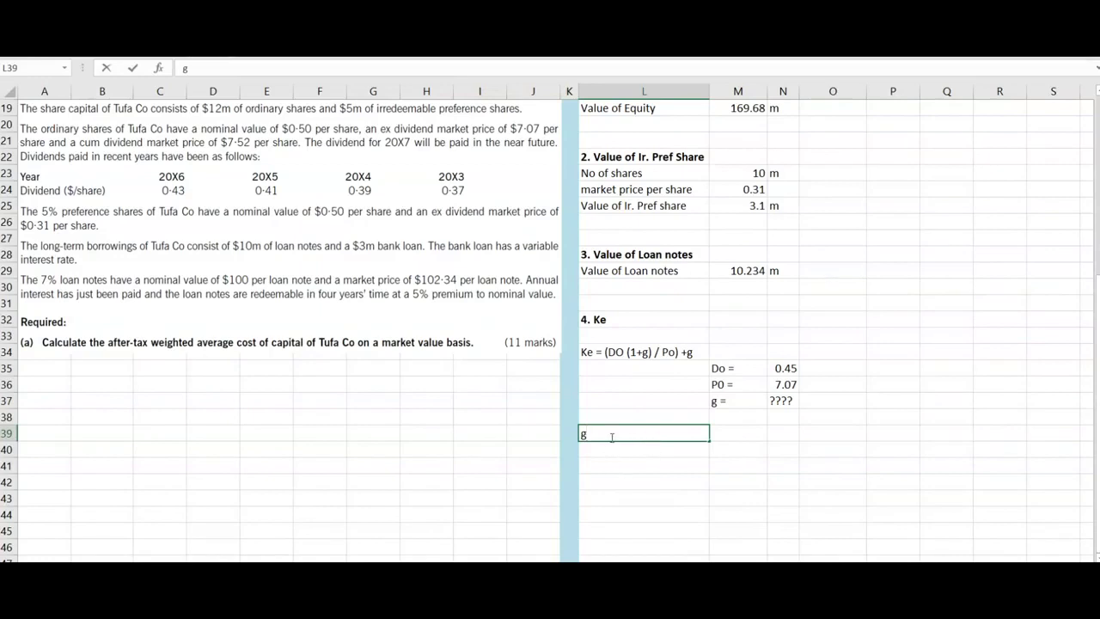
type(" (growth in dividend")
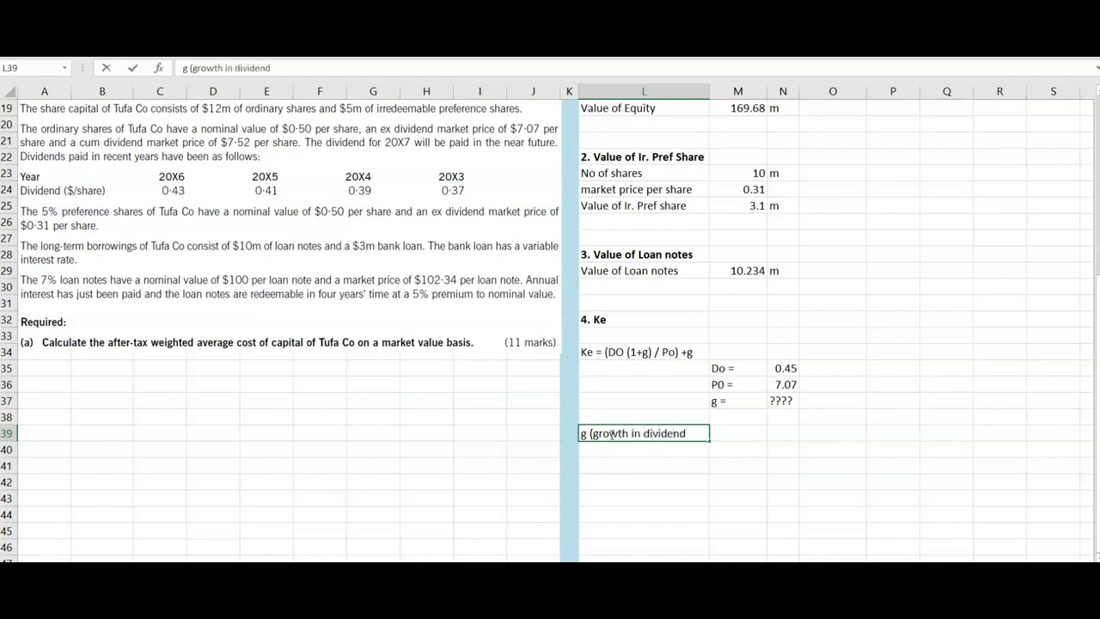
type(")")
key("Return")
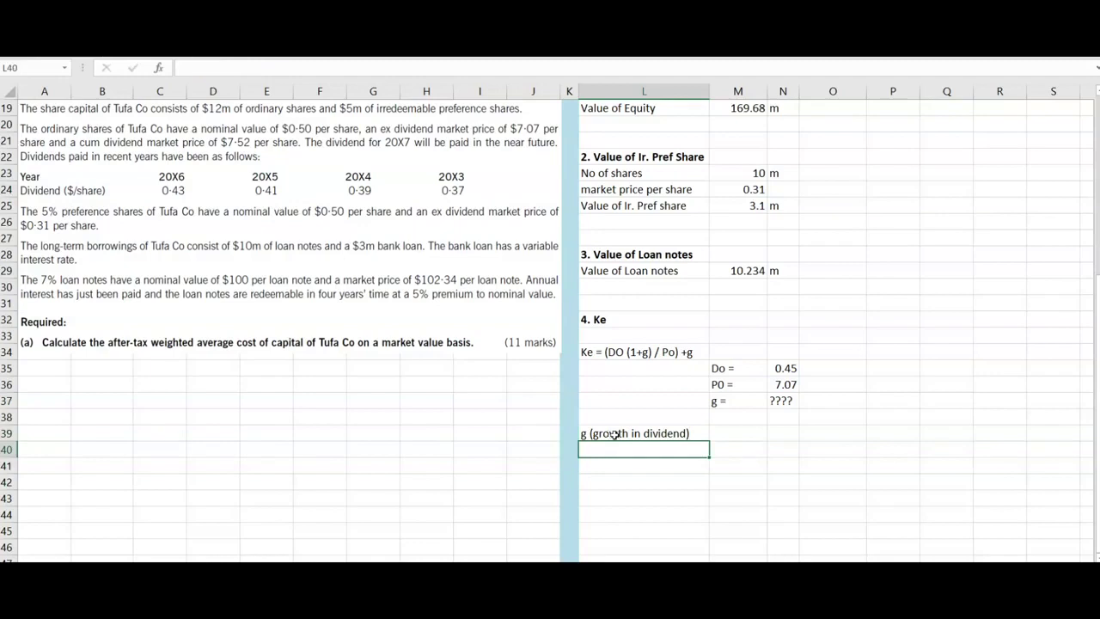
Write the note 'g = (latest div / oldest div)^1/n - 1', correcting typos
scroll(487, 470, "up", 1)
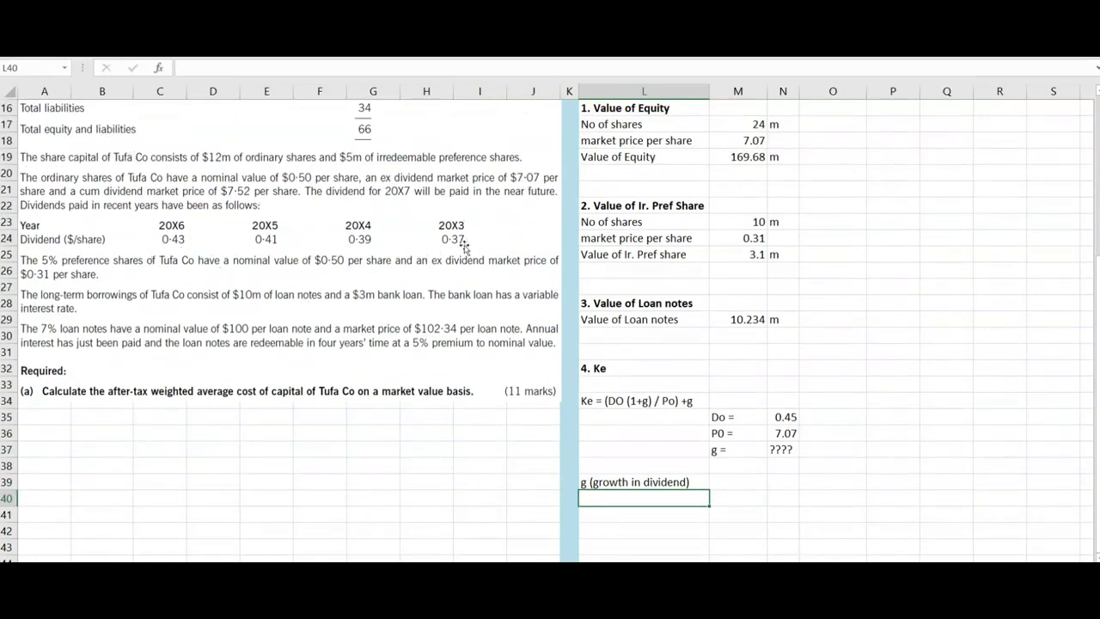
left_click(671, 519)
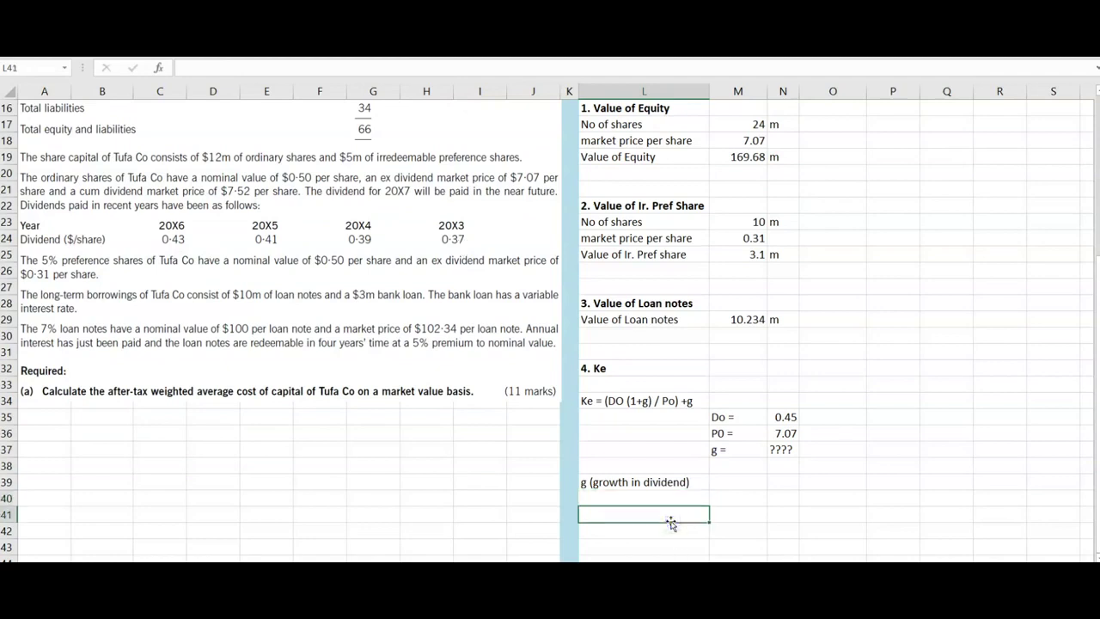
type("g =")
type("latedest div")
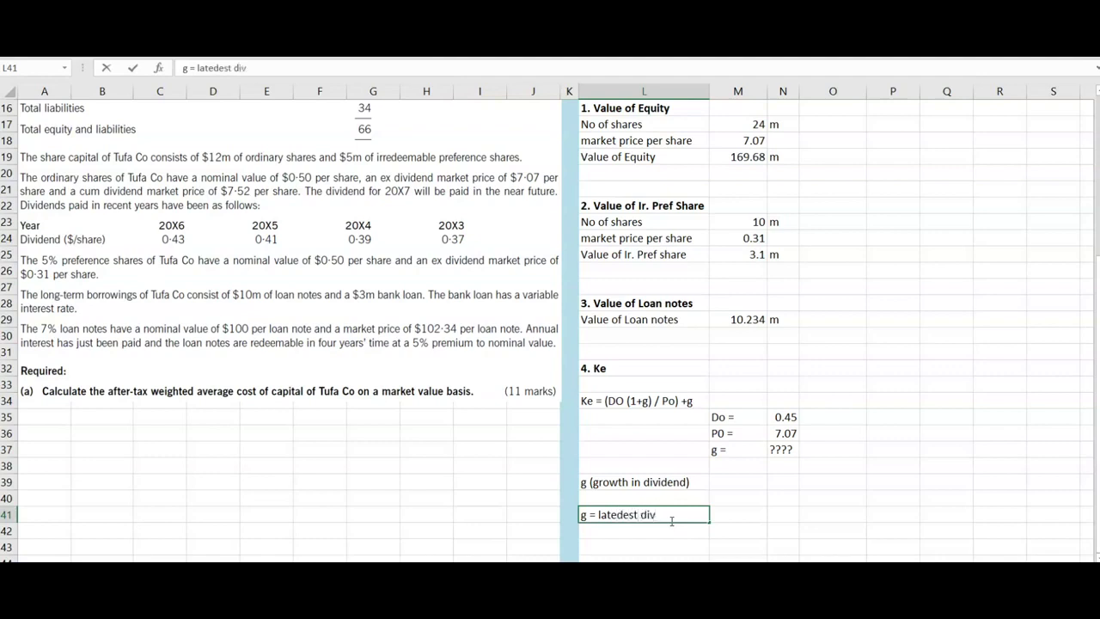
type(" / oldest div)")
left_click(598, 515)
type("(")
key("Right")
key("Right")
key("Right")
key("Right")
key("Delete")
key("Delete")
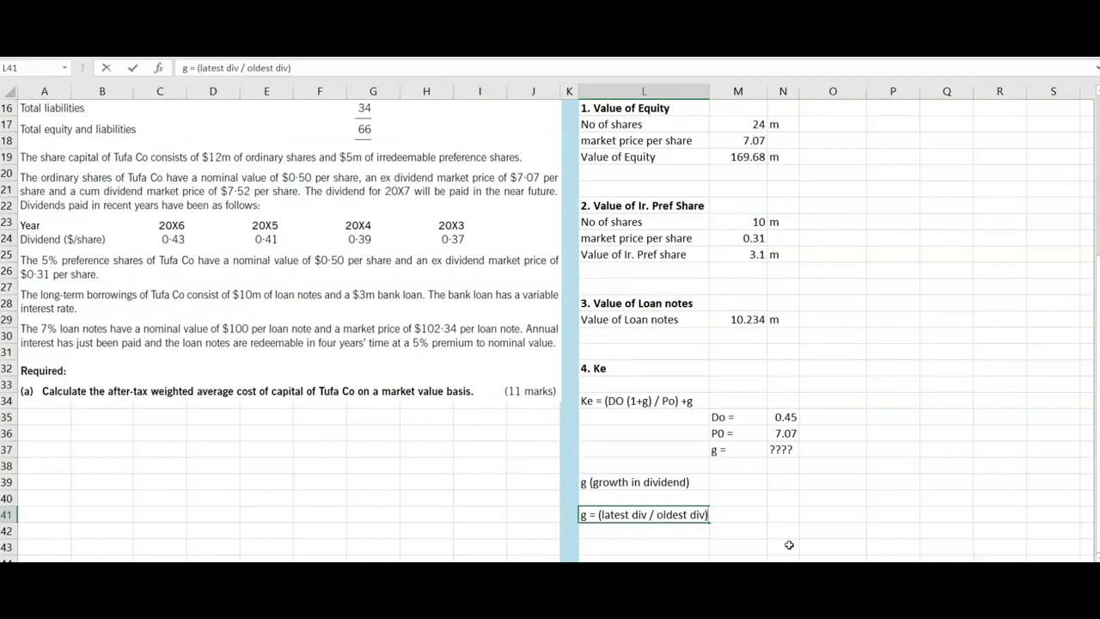
type("^1/n")
type("- 1")
left_click(785, 527)
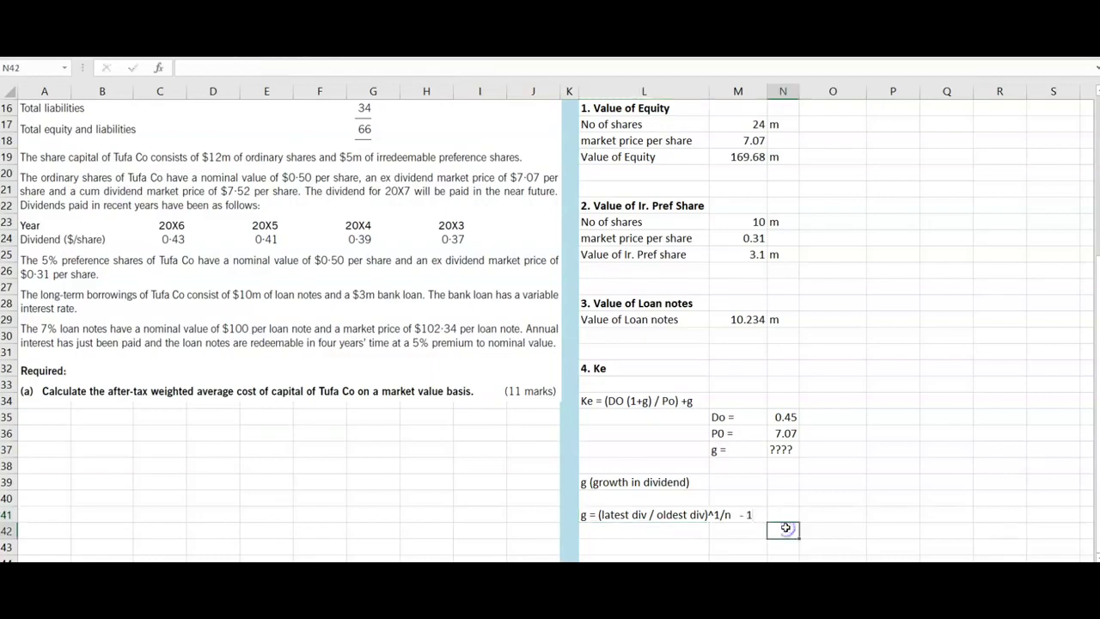
scroll(785, 526, "down", 1)
left_click(658, 483)
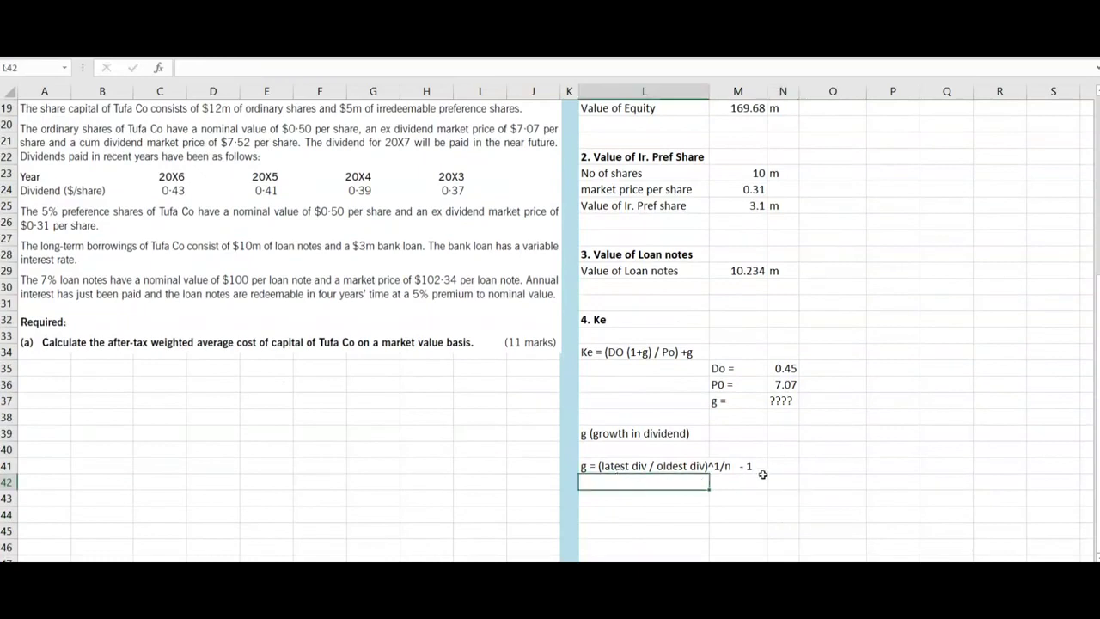
left_click(802, 466)
Enter the growth expression (0.45/0.37)^(1/4) as text beside the growth note
type("=")
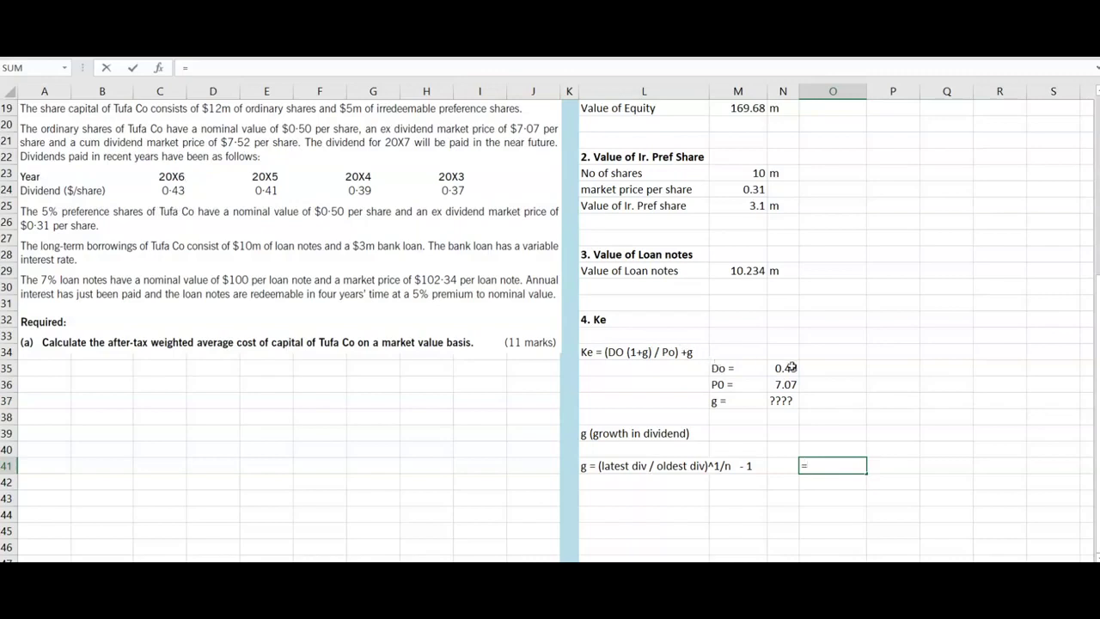
left_click_drag(747, 367, 787, 367)
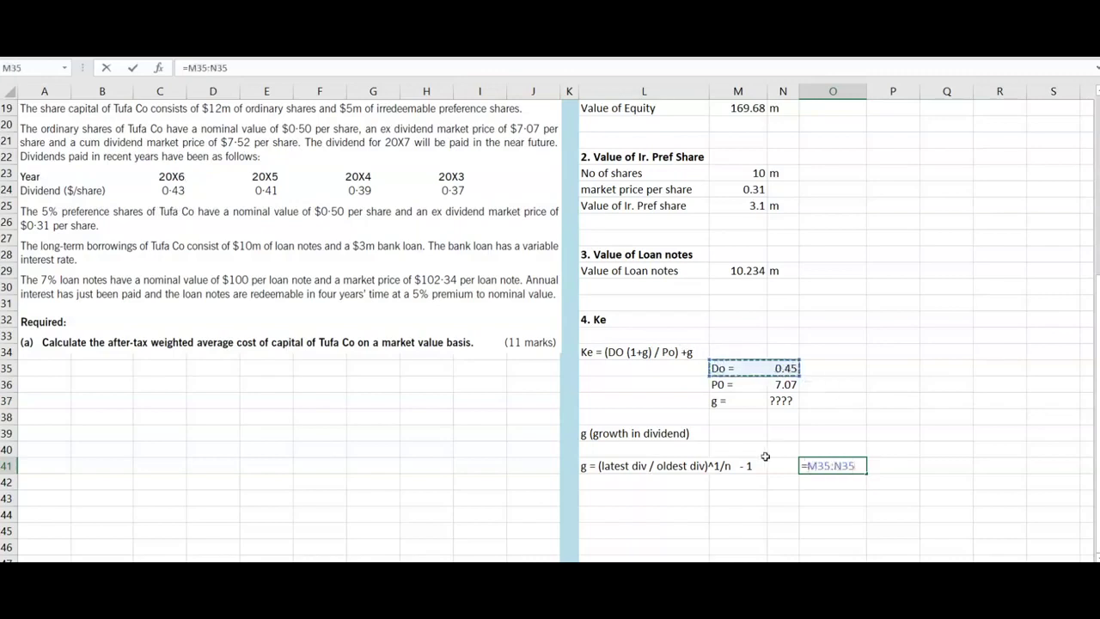
key("Escape")
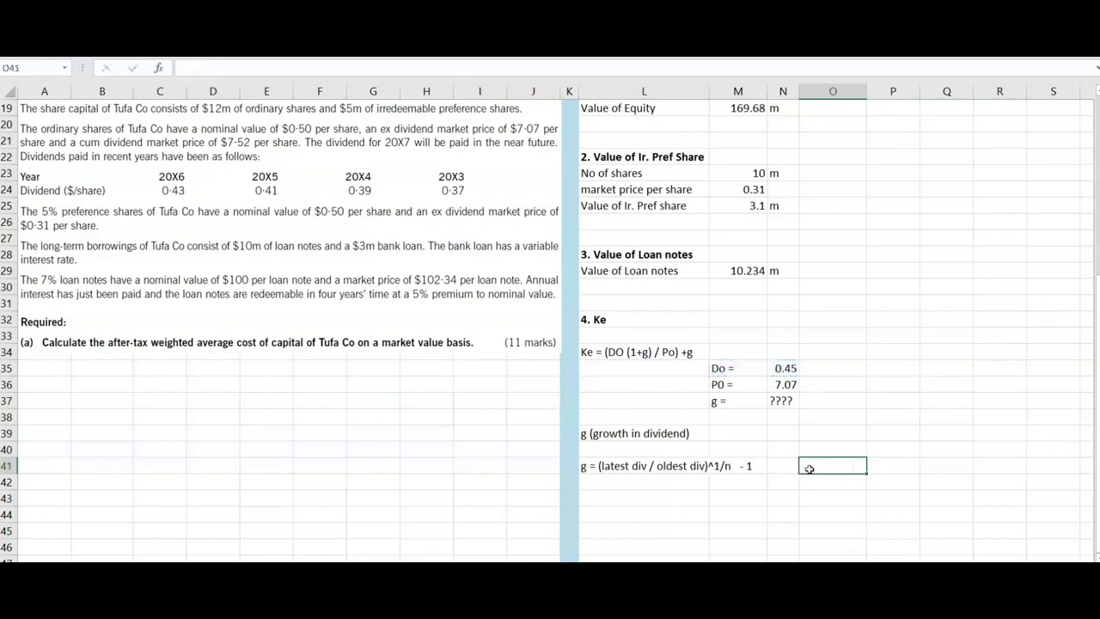
type("(0.45 - 0.37")
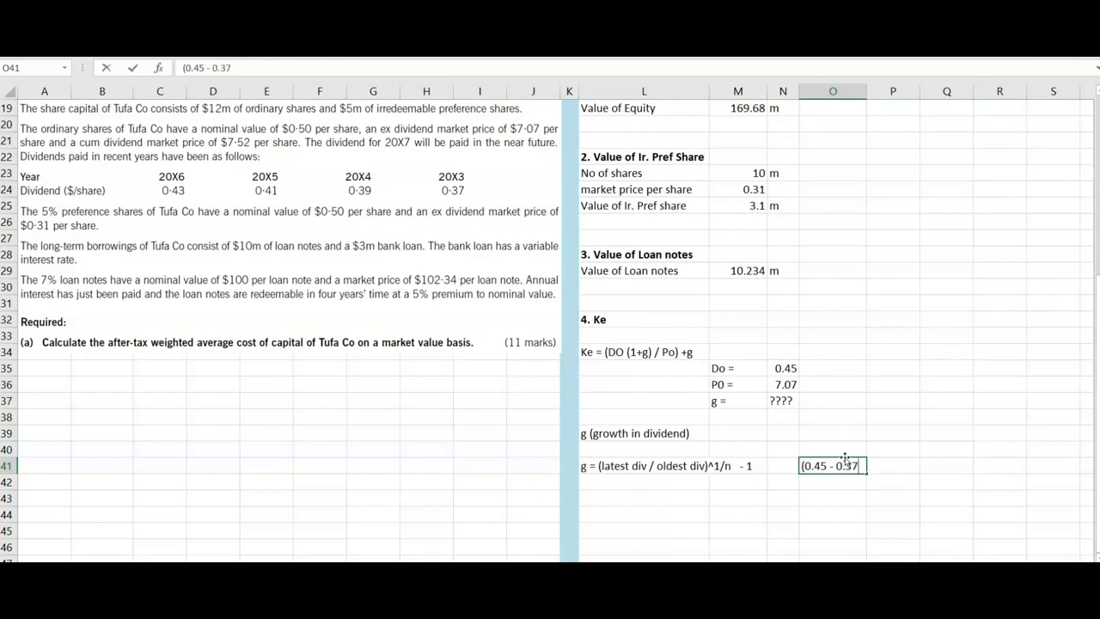
key("Left")
key("Left")
key("Left")
key("Left")
key("BackSpace")
key("BackSpace")
type("/")
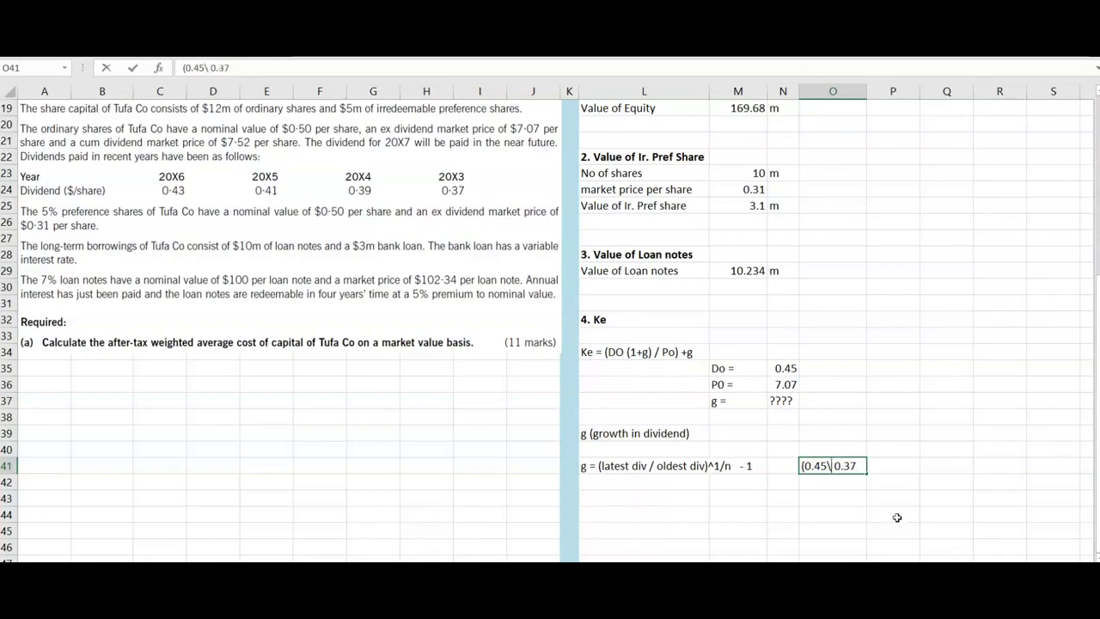
key("End")
type(")")
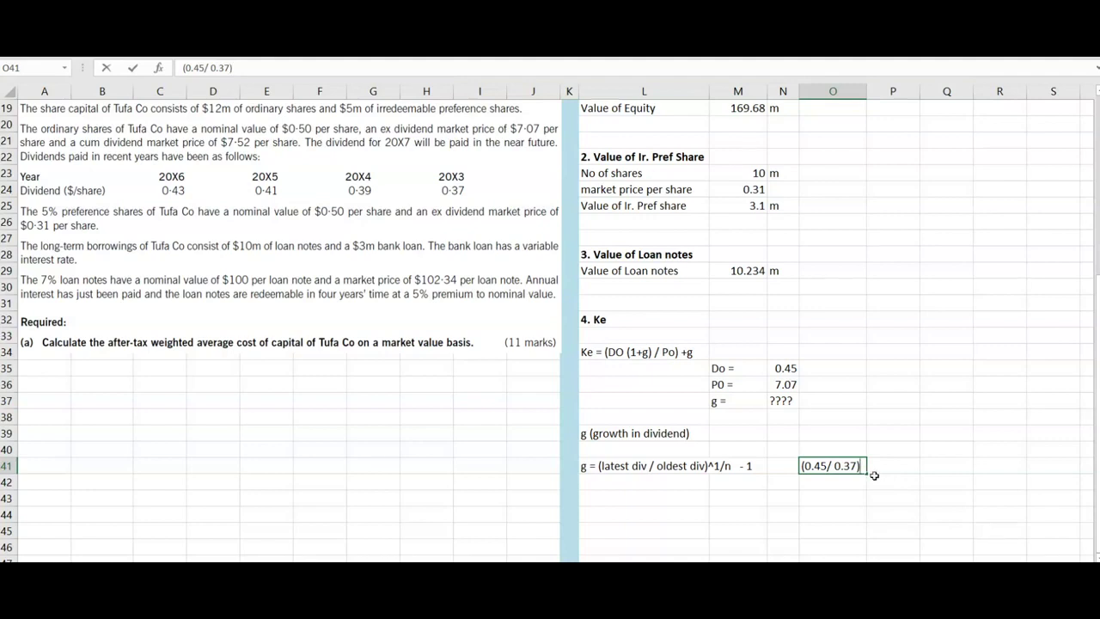
type("^ (1/")
type("4)")
key("Return")
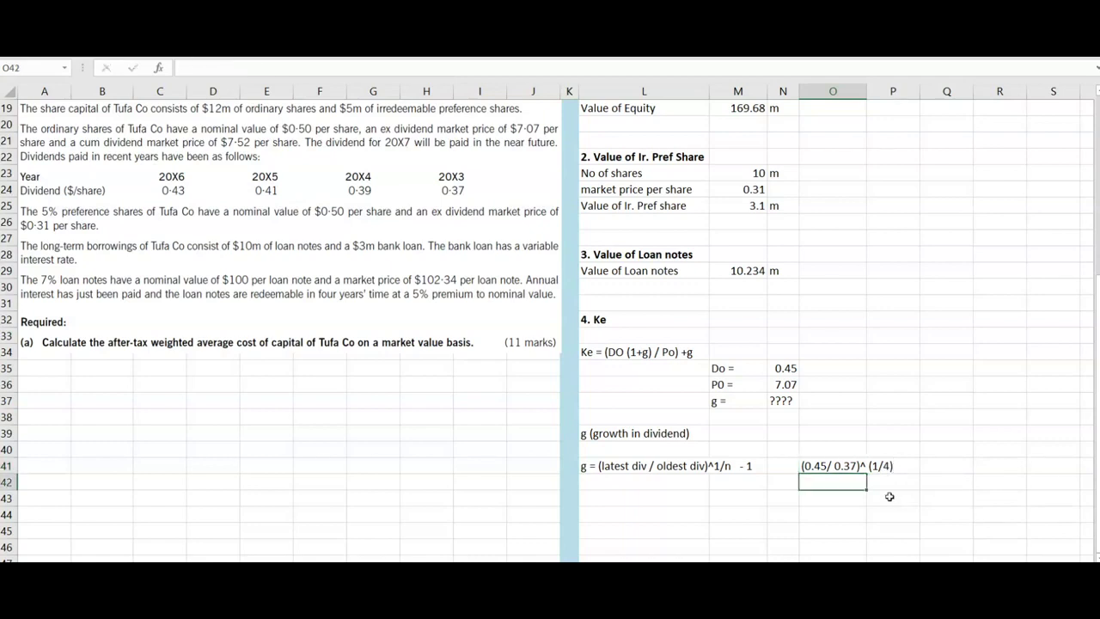
Copy the expression to Q41 and make it a live formula returning 1.05015
key("ctrl+d")
left_click_drag(884, 493, 935, 465)
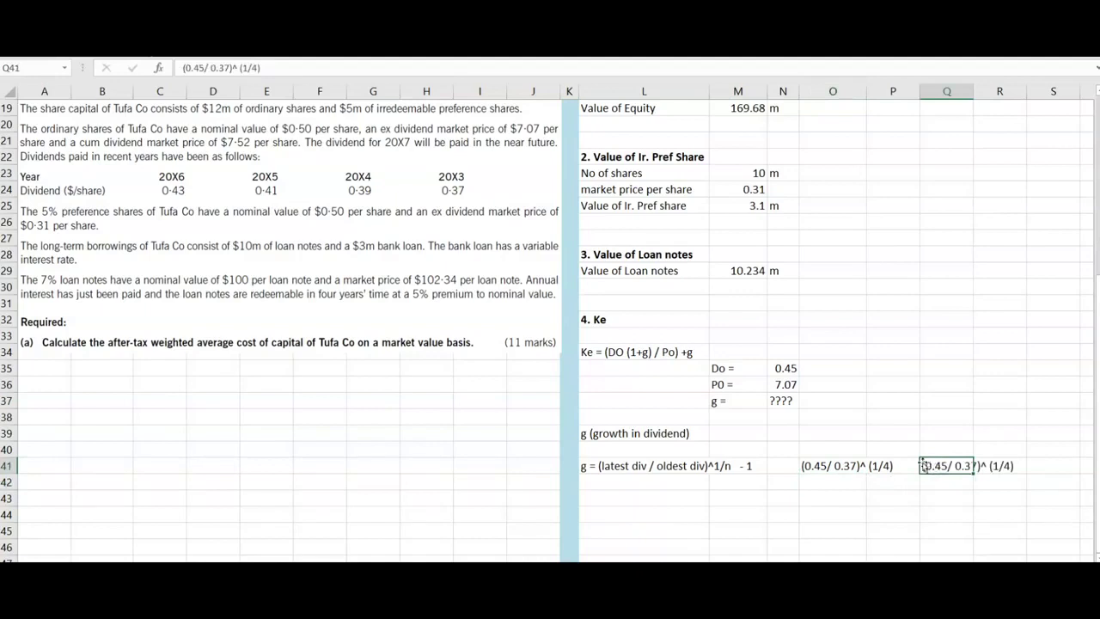
key("Left")
key("Right")
double_click(953, 464)
key("Home")
type("+")
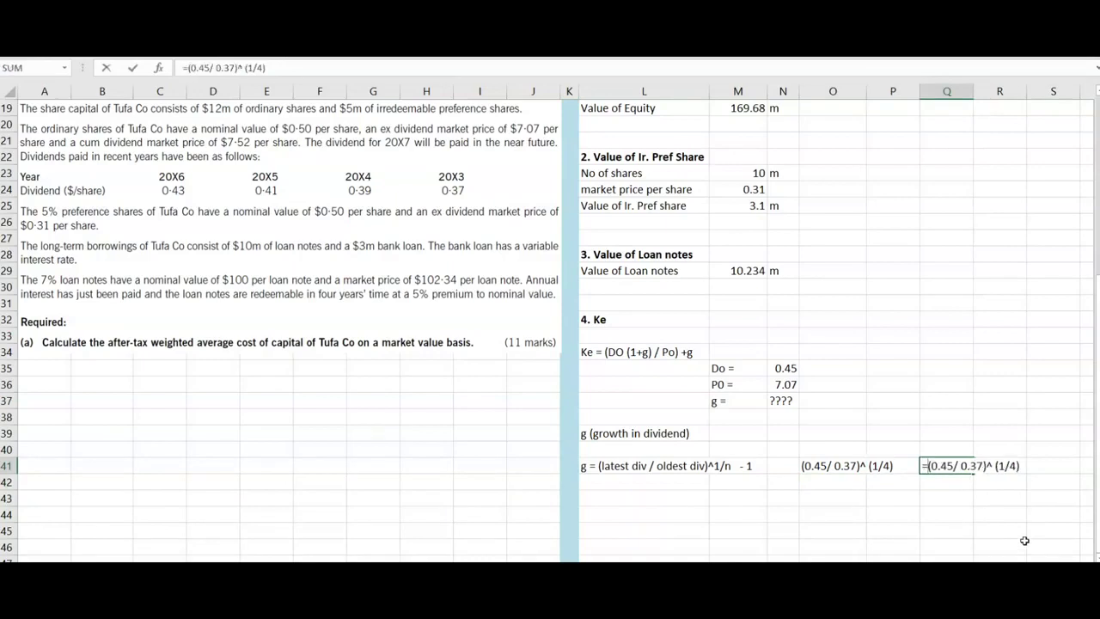
key("Return")
left_click(966, 466)
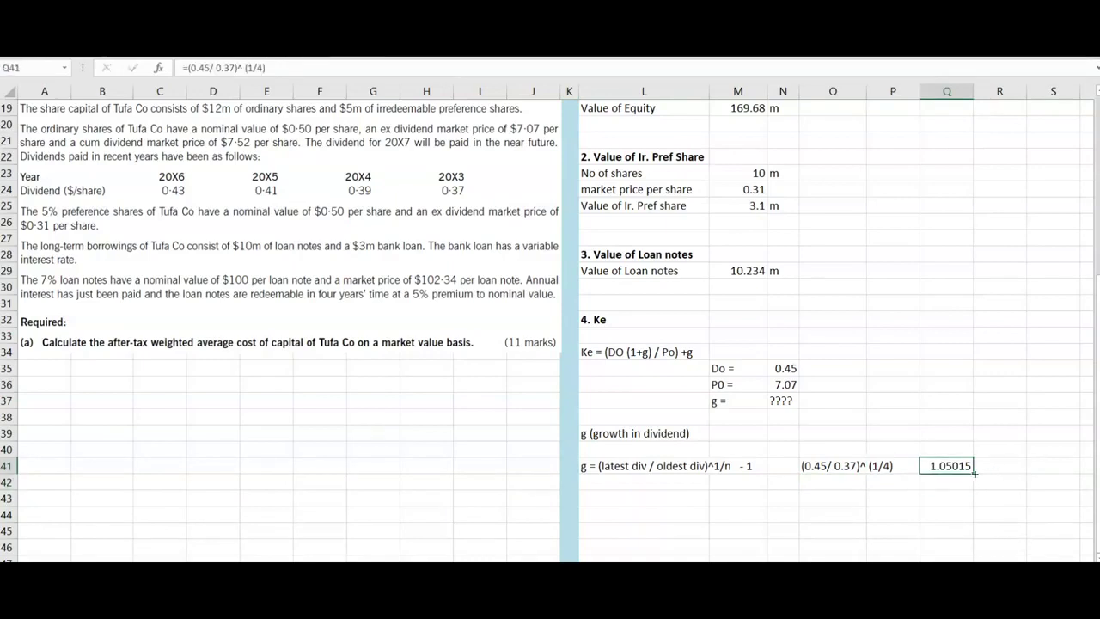
left_click(966, 483)
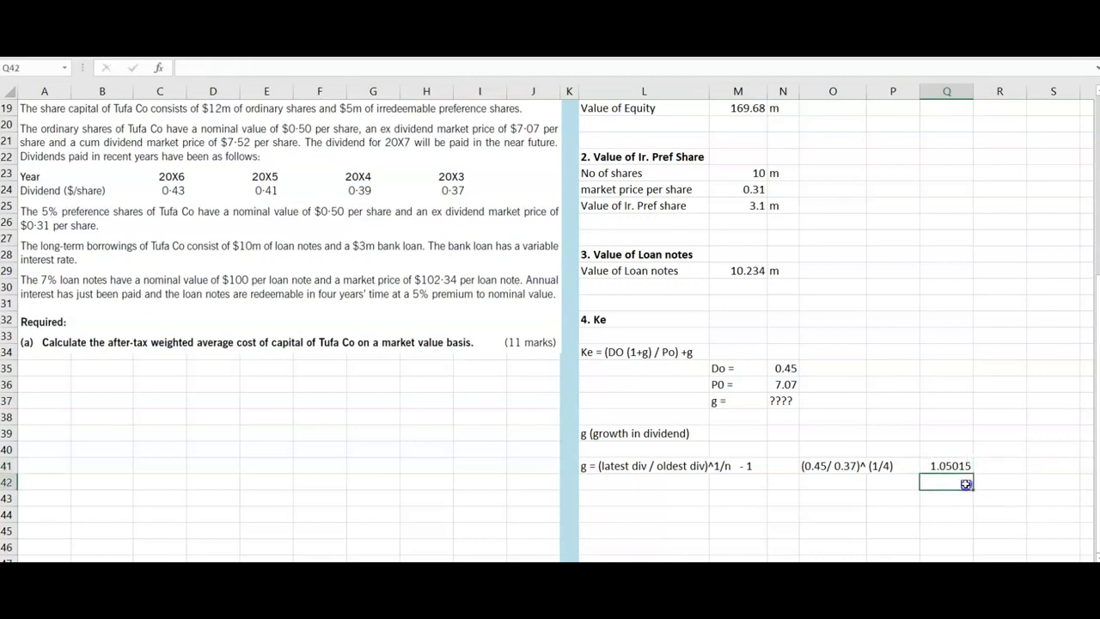
Enter -1 beside the 1.05015 factor, 0.05 below it and 'or 5%' underneath
left_click(992, 475)
type("-1")
left_click(940, 483)
type("0.05")
key("Return")
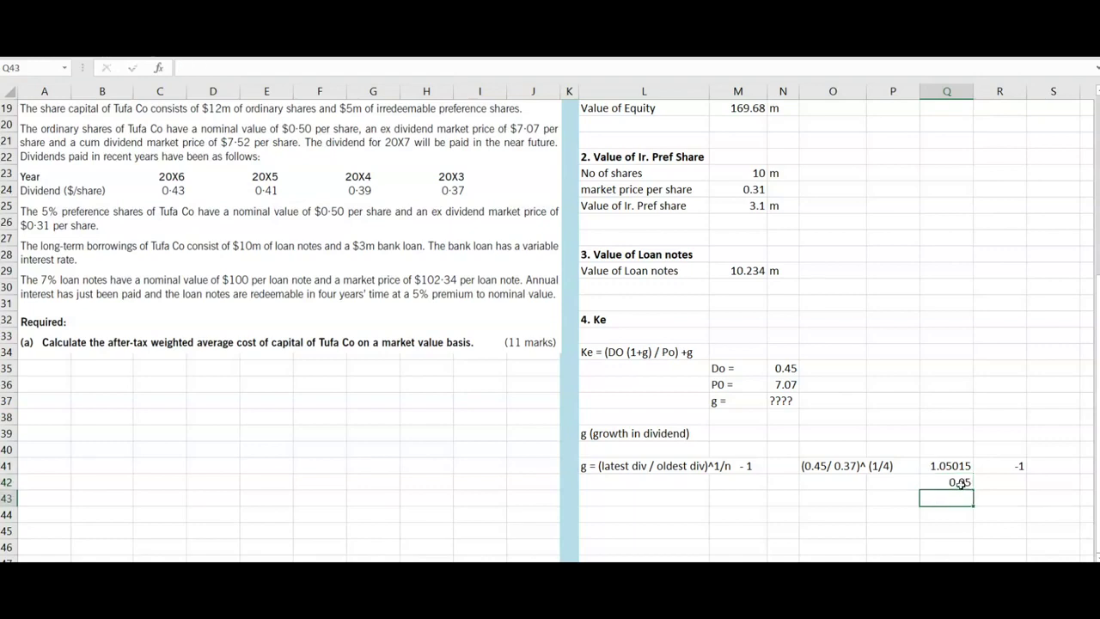
type("or 5%")
left_click(786, 401)
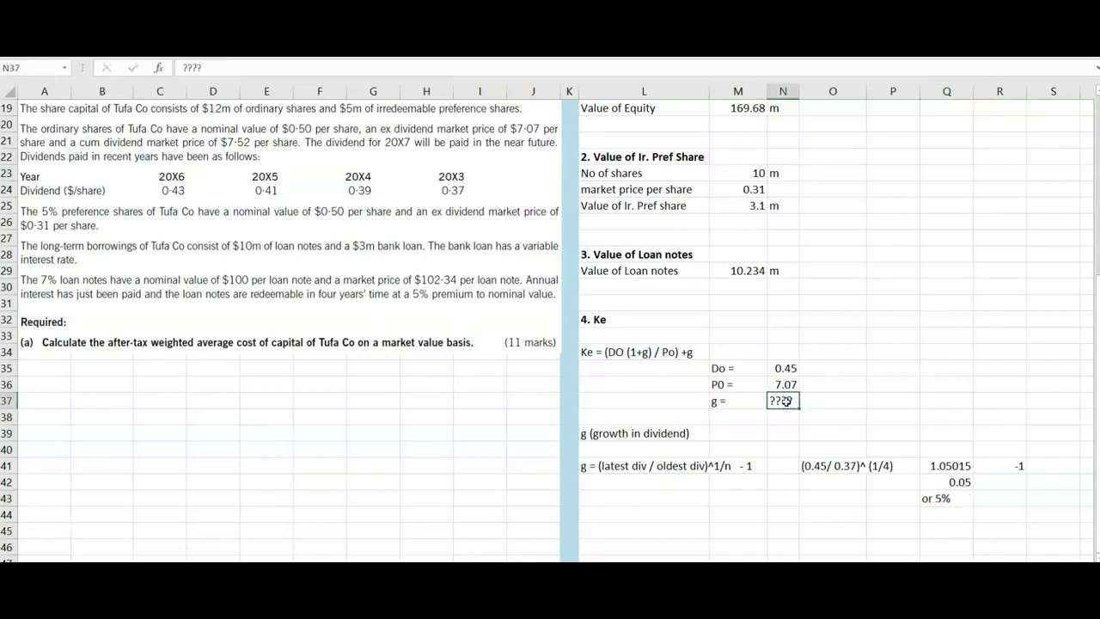
Enter 5 as the growth rate g and label M34 'Ke ='
type("5")
left_click(844, 415)
left_click(658, 350)
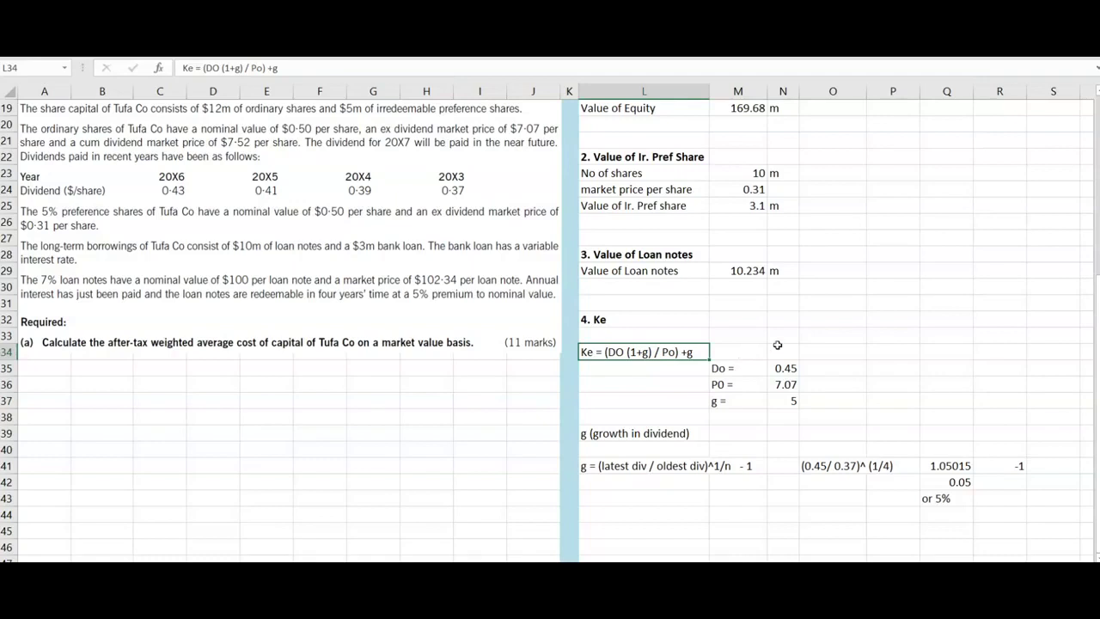
left_click(827, 353)
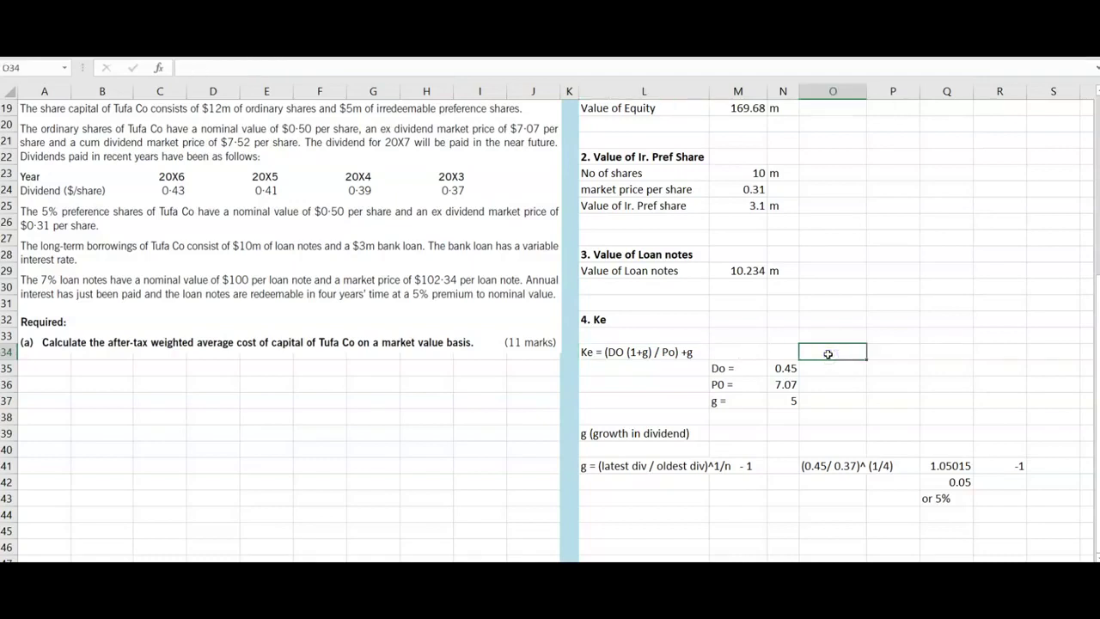
left_click(747, 352)
type("Ke")
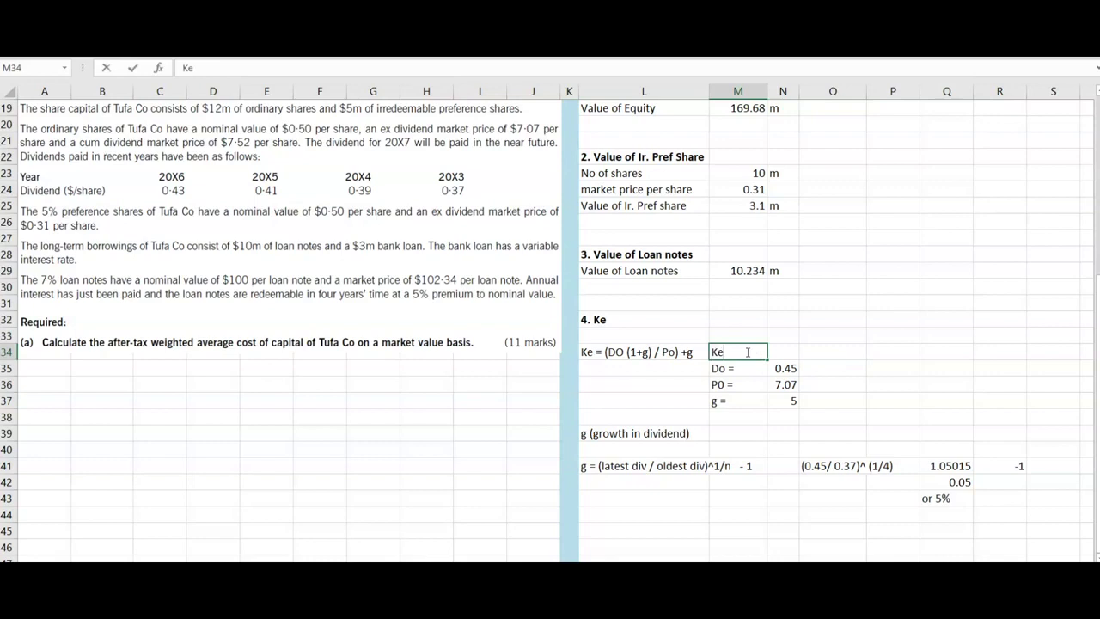
type(" =")
left_click(789, 353)
Enter the Ke formula =((0.45*1.05)/7.07) in N34
type("=")
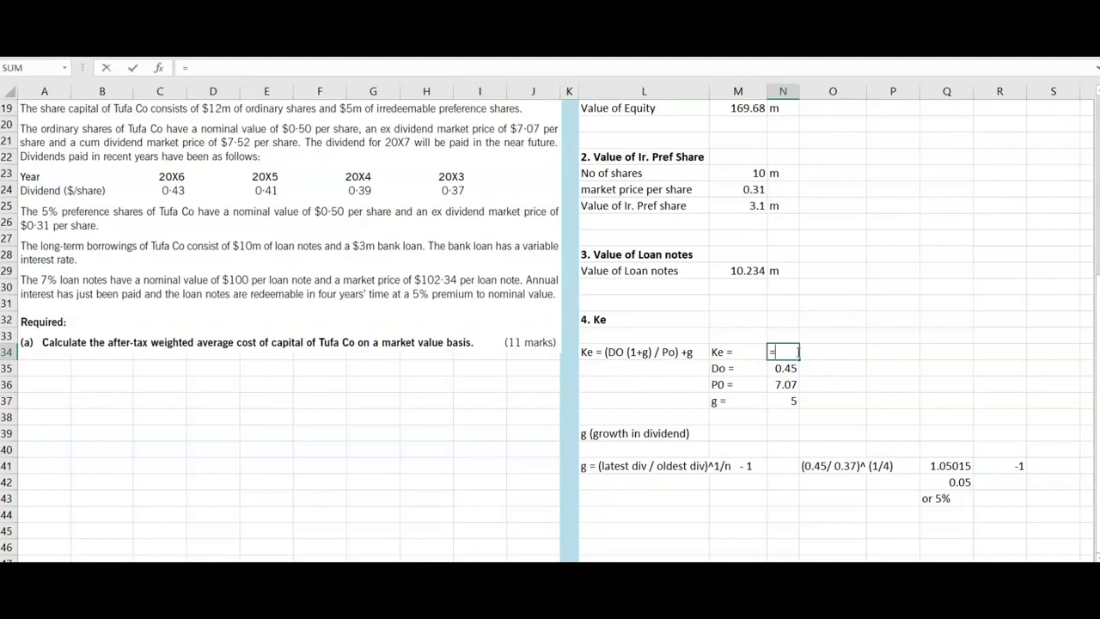
type("0.45(1.05)")
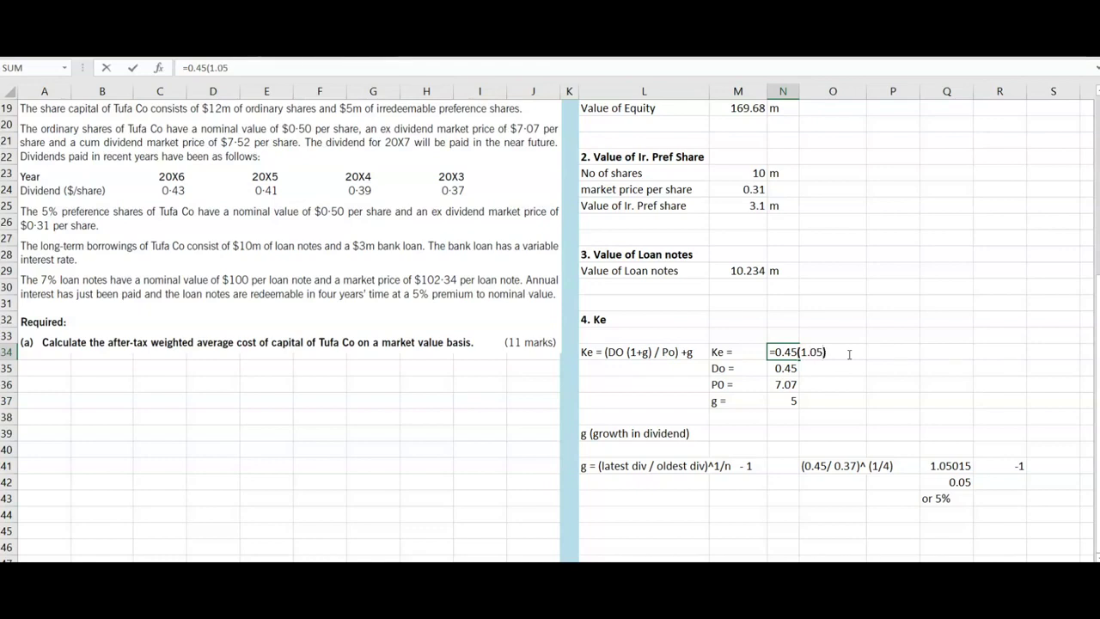
key("Left")
key("Left")
key("Left")
key("Left")
key("Left")
key("Left")
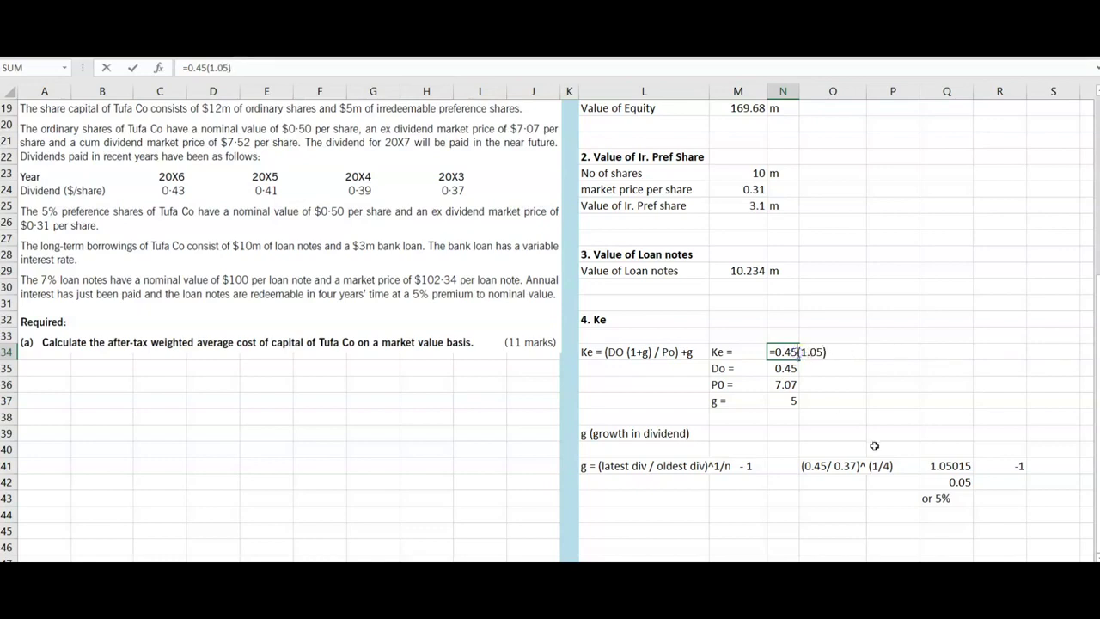
type("*")
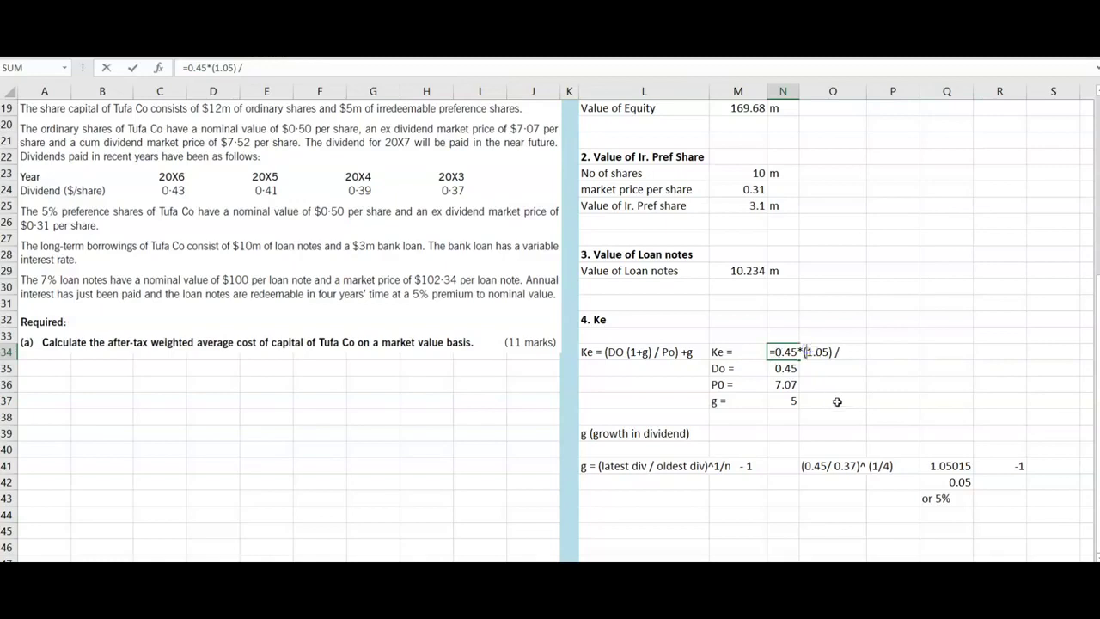
key("Left")
key("Left")
key("Left")
key("Left")
key("Left")
key("Left")
key("Left")
key("BackSpace")
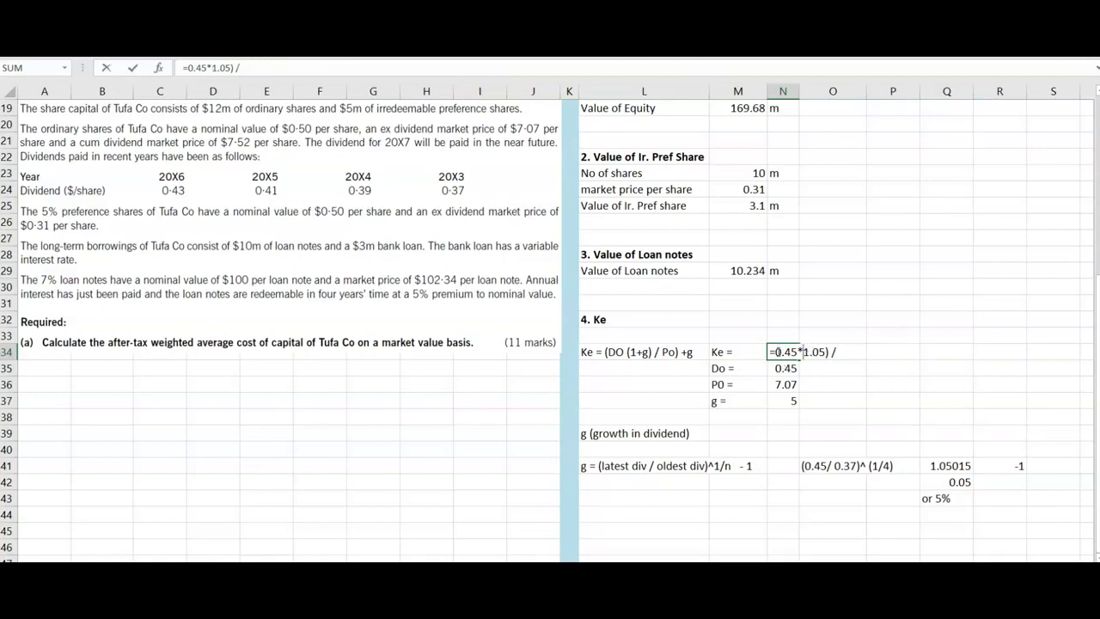
type("(")
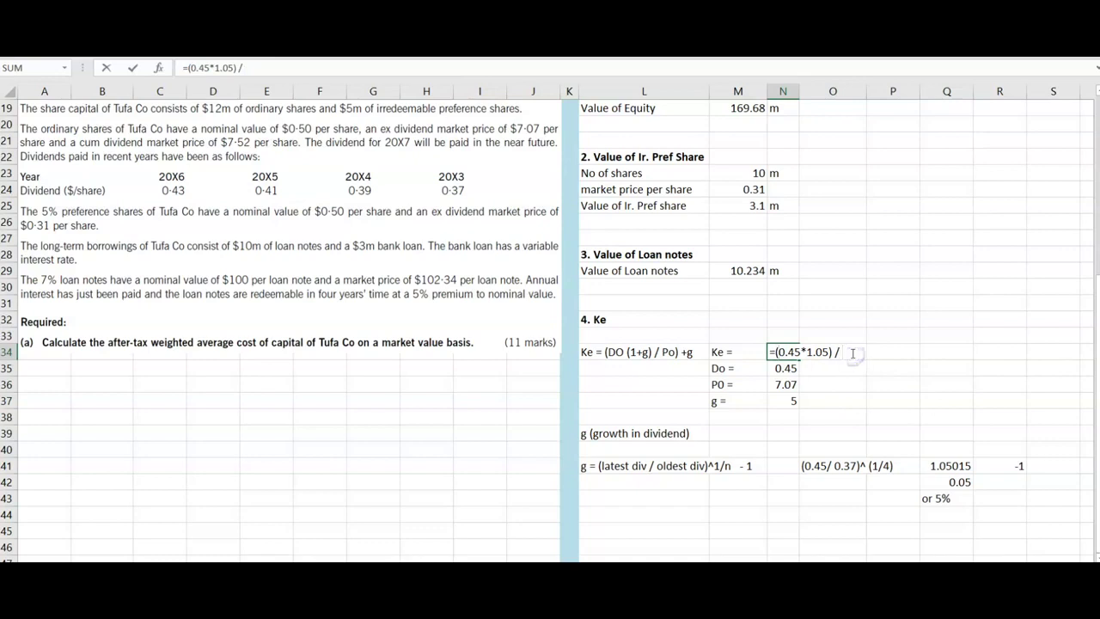
type("7.")
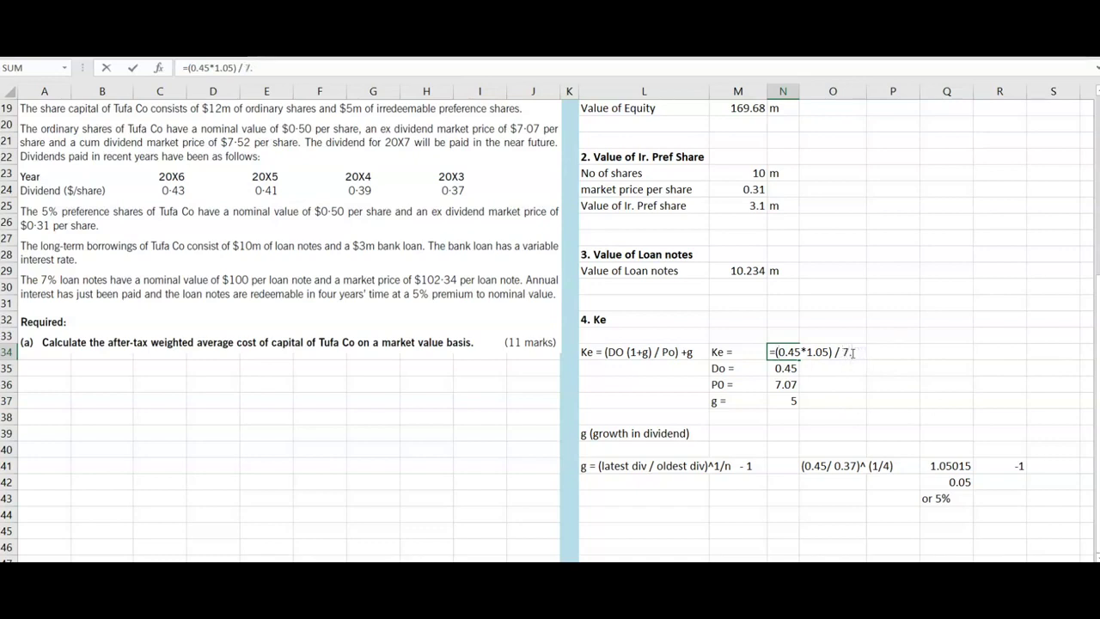
type("07")
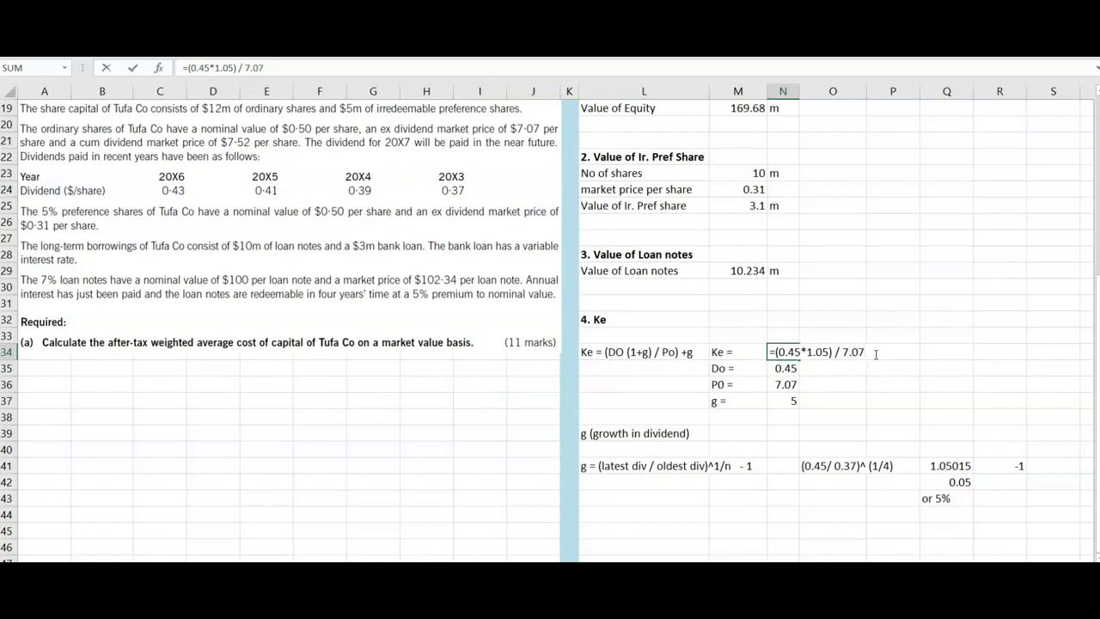
left_click(773, 352)
type("(")
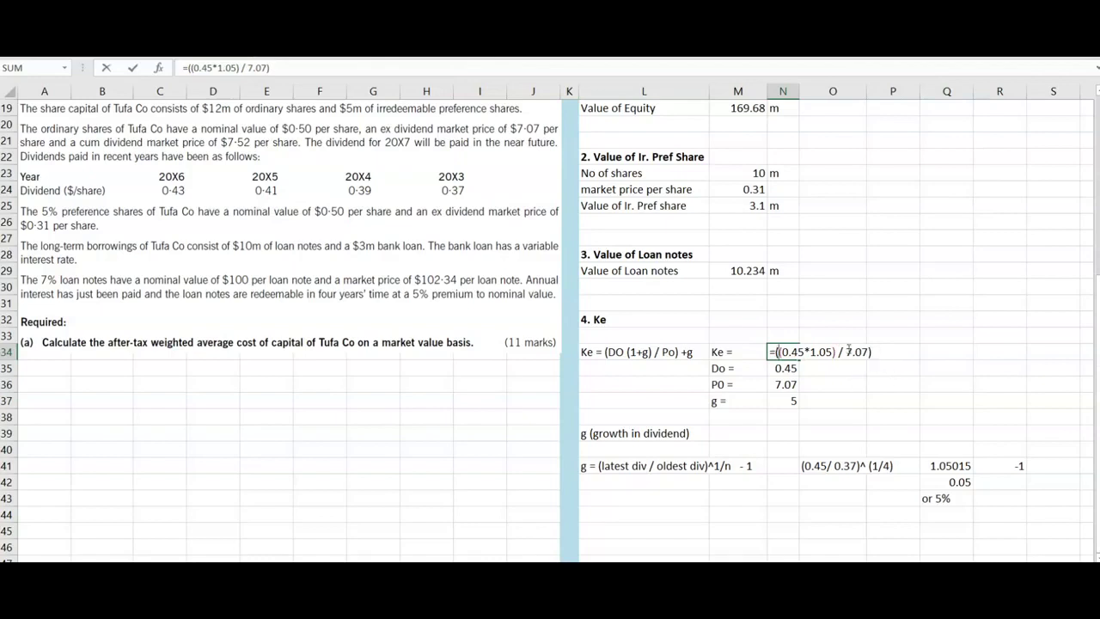
key("Return")
Add the +0.05 growth term to the Ke formula so it returns 0.12
key("Up")
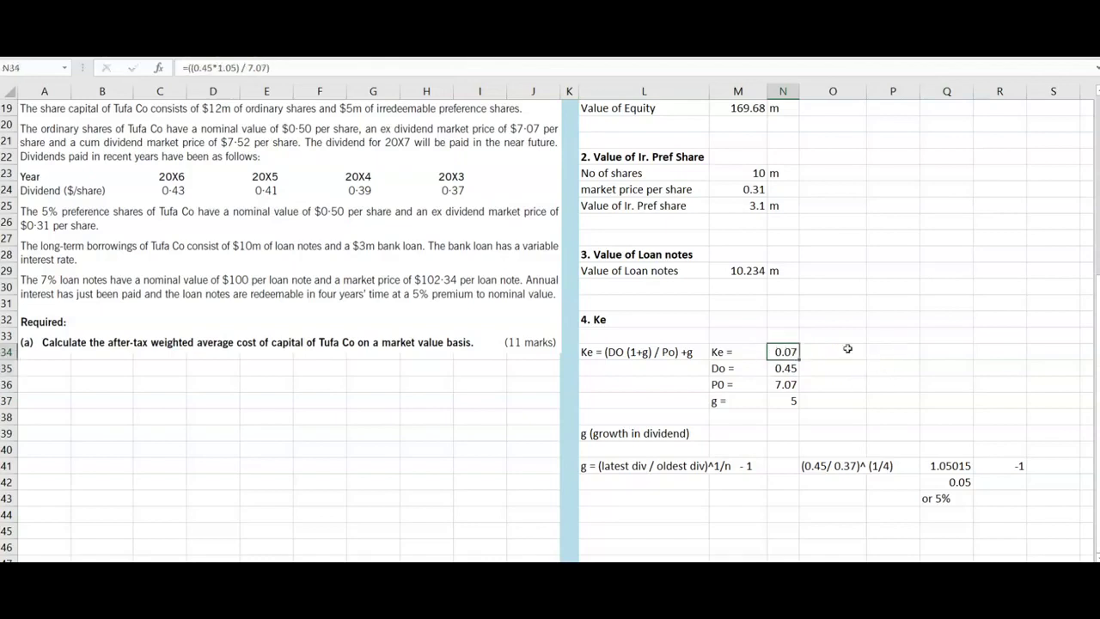
double_click(789, 351)
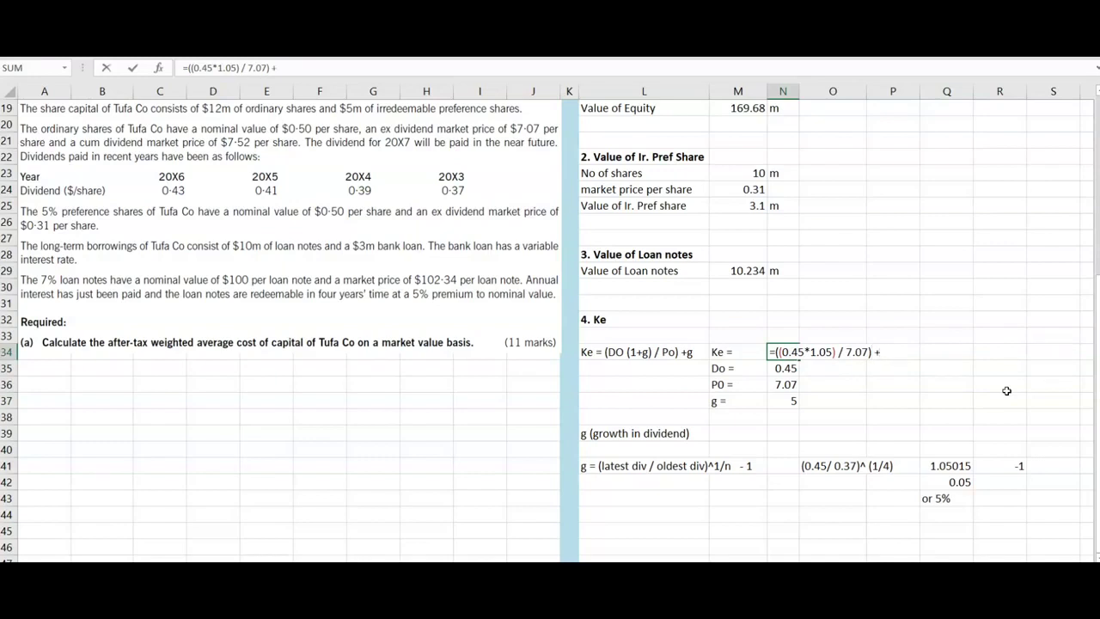
type("+0.05")
left_click(874, 352)
left_click(888, 360)
left_click(881, 352)
key("Right")
key("Delete")
key("Return")
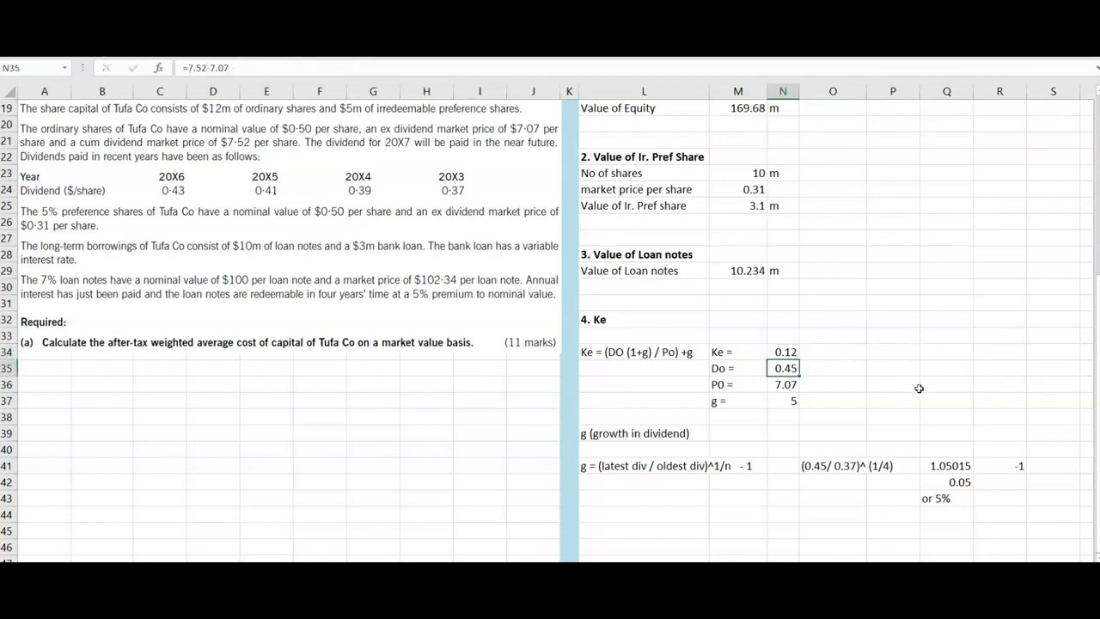
left_click(791, 353)
left_click(820, 355)
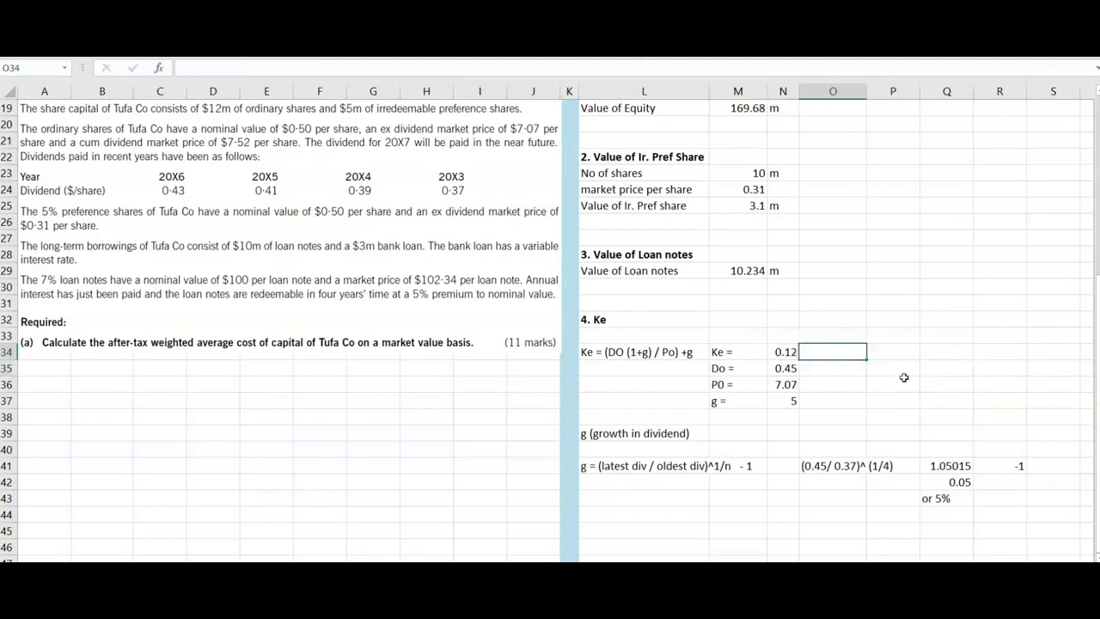
Add 'or 12%' beside the Ke result and bold the M34:P34 line
type("ot")
key("BackSpace")
type("r")
key("Tab")
type("12%")
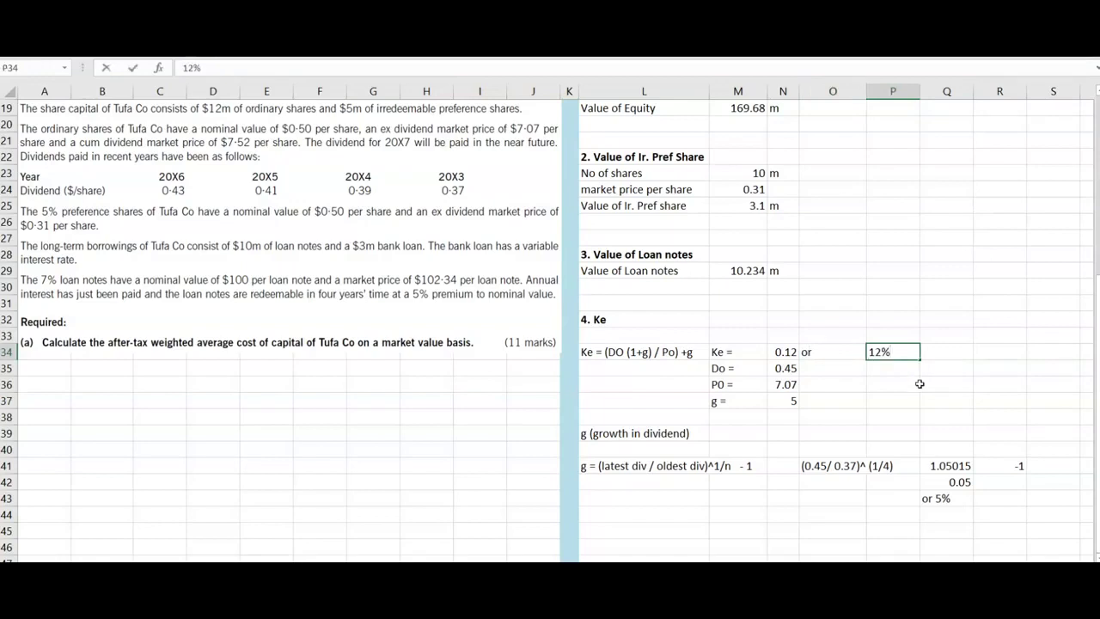
key("Return")
left_click(754, 356)
left_click_drag(755, 356, 895, 351)
key("ctrl+b")
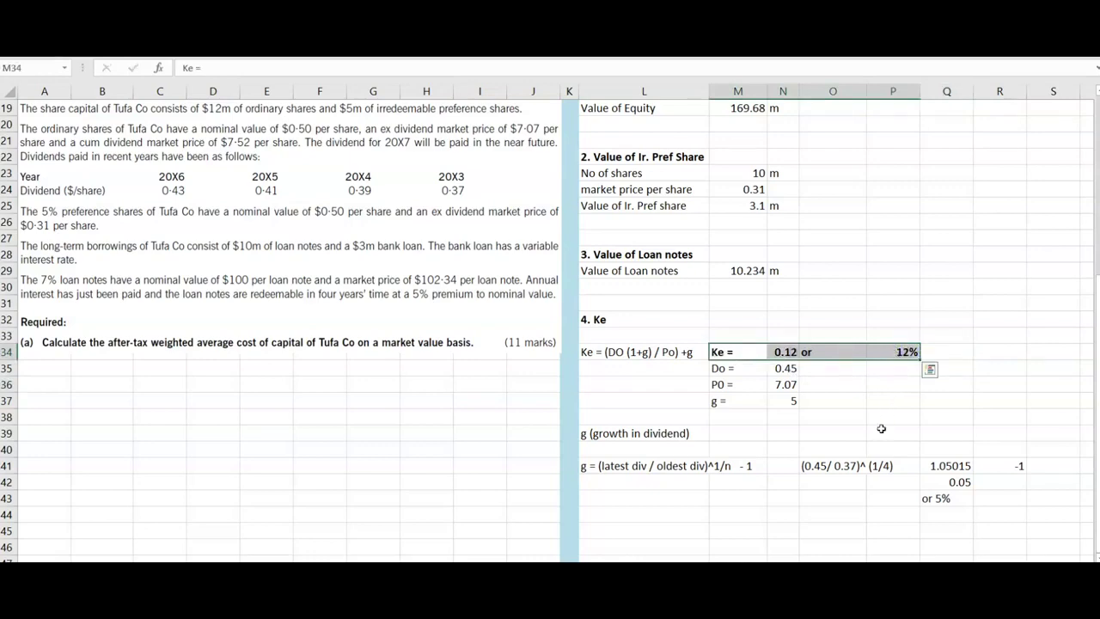
Record 12 as the Equity cost in the WACC table
scroll(833, 382, "up", 4)
scroll(848, 404, "up", 2)
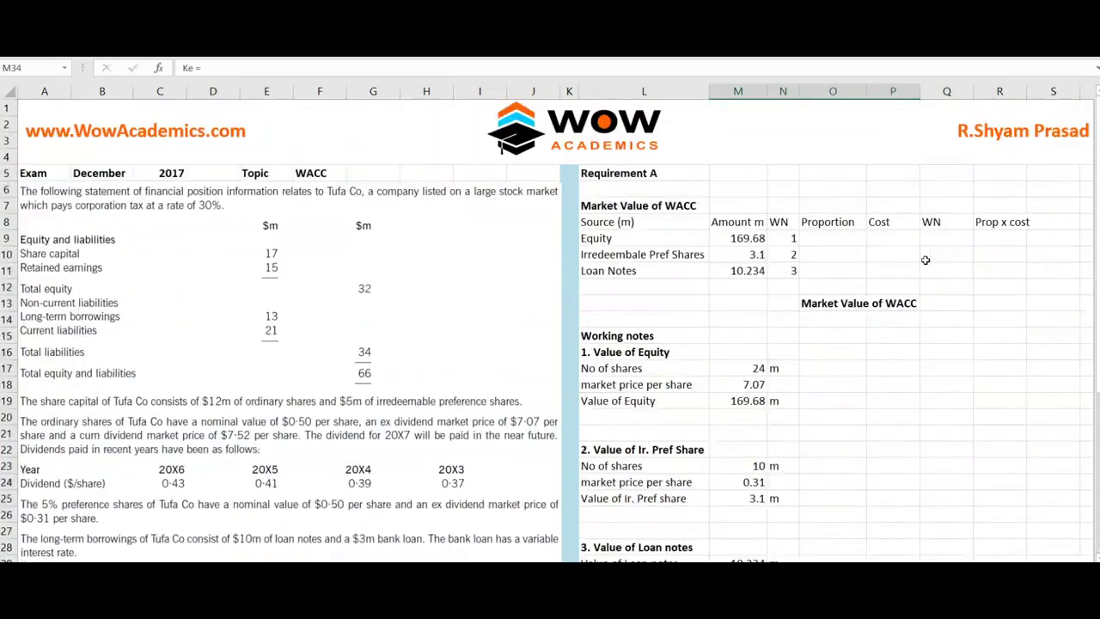
left_click(902, 237)
type("12")
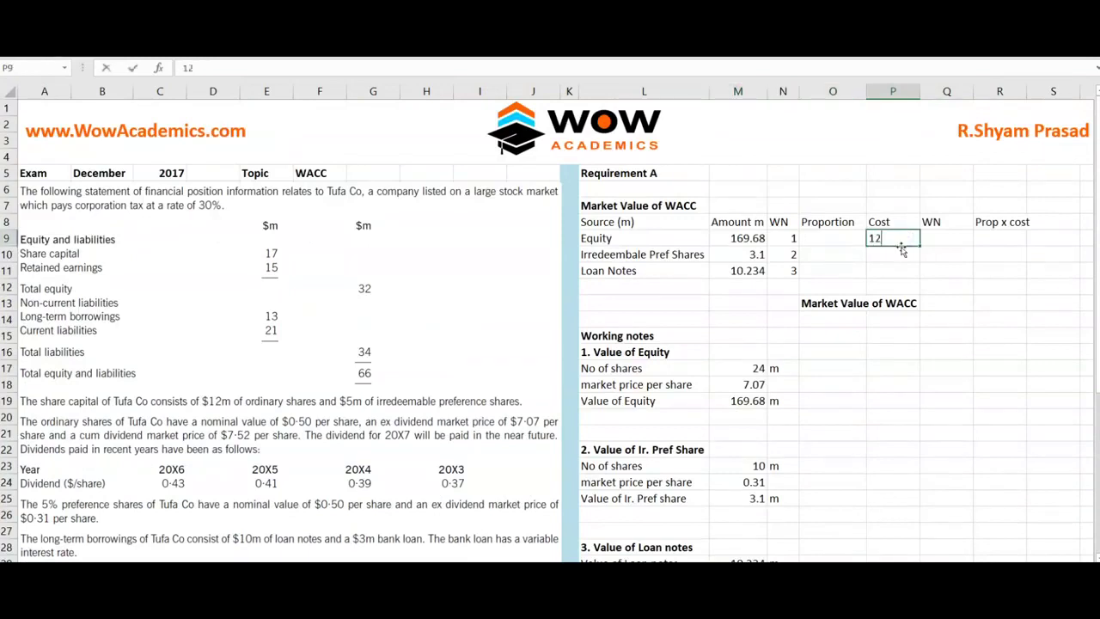
key("Return")
scroll(679, 299, "down", 8)
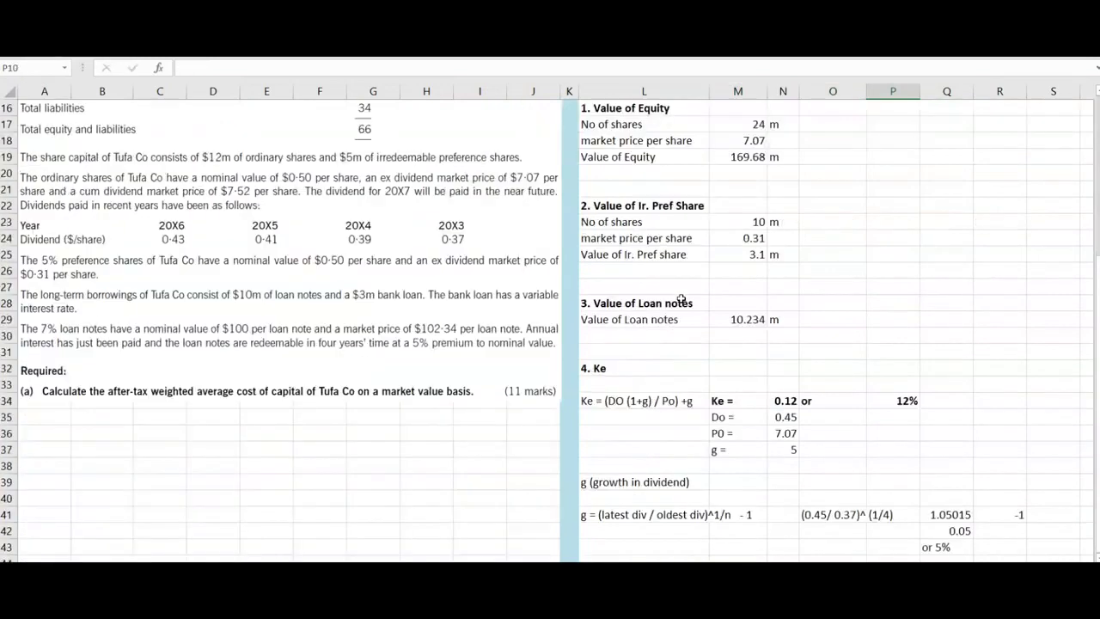
Add the heading '5. Kp' with 'Kp = Div / MV' beneath it
left_click(615, 223)
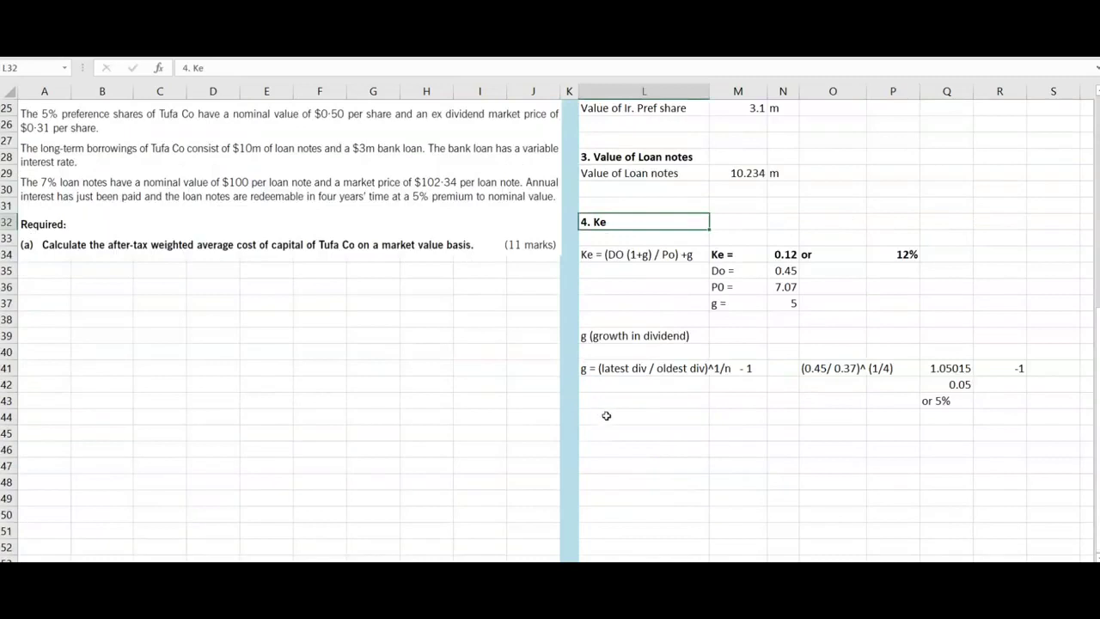
left_click(605, 449)
type("5.")
type(" Ke")
key("Return")
type("Kp = Di")
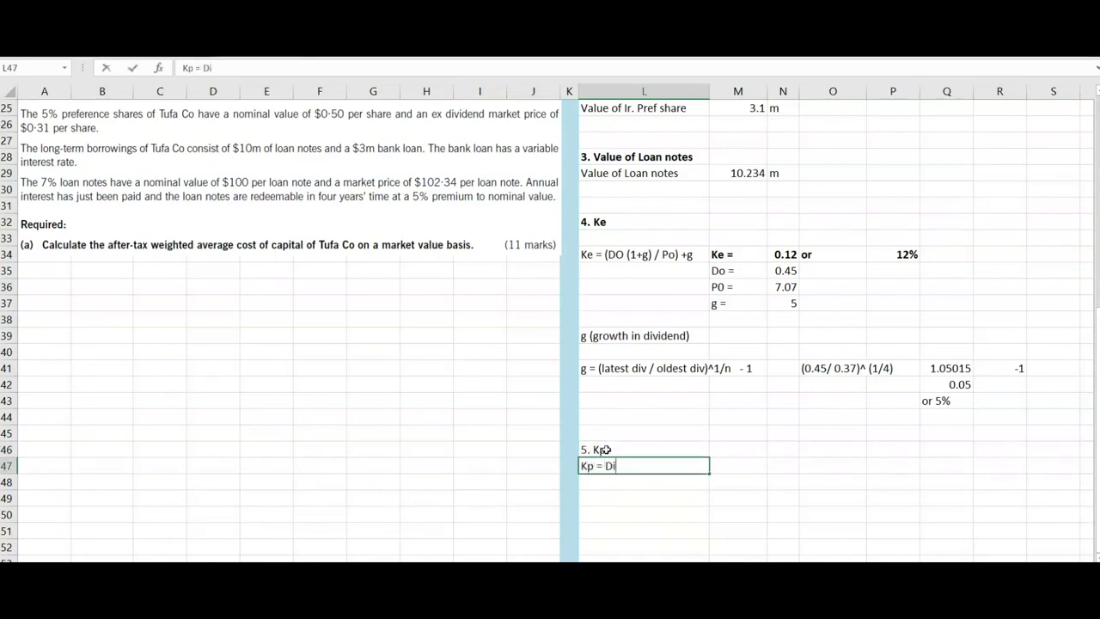
type("v / MV")
key("Return")
key("Up")
key("Right")
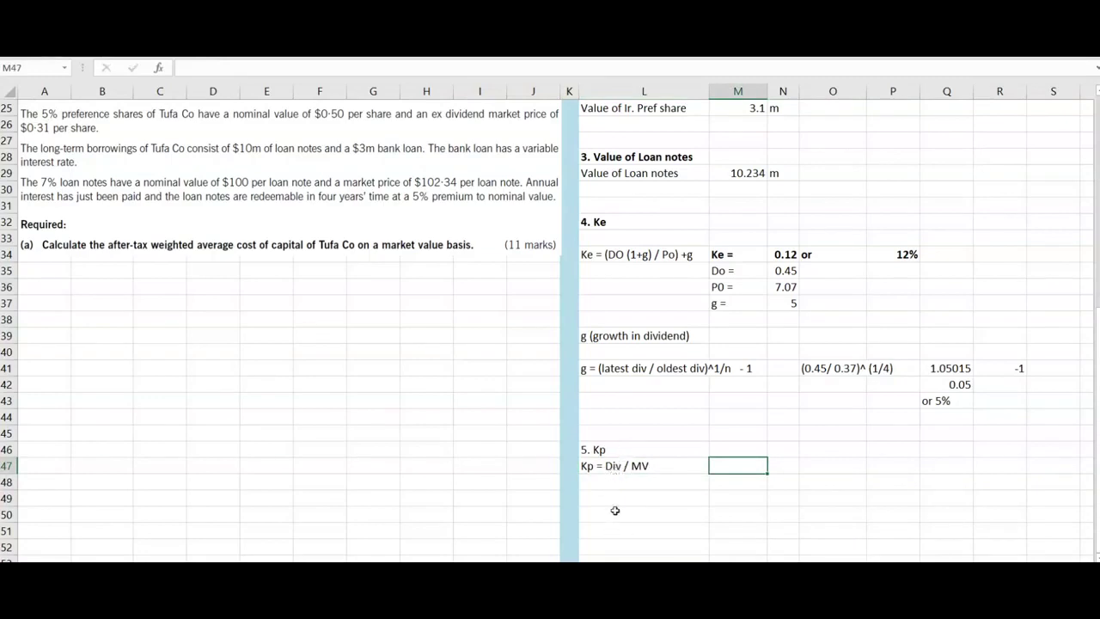
Scroll up to review the question, then back down to the Kp notes
scroll(615, 510, "up", 1)
scroll(615, 511, "up", 2)
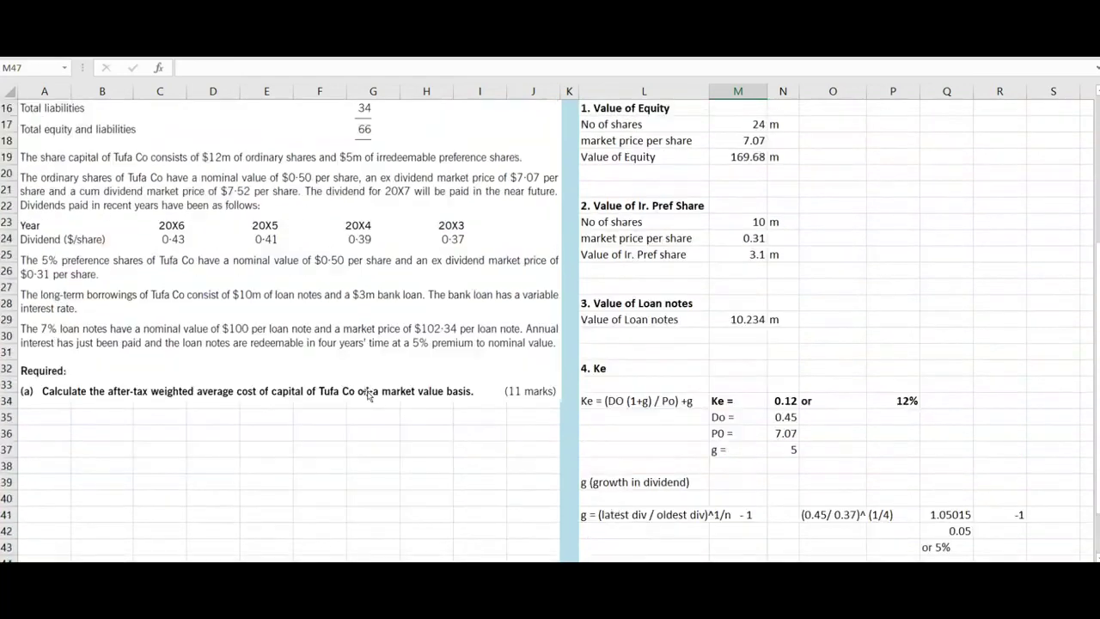
scroll(186, 285, "up", 2)
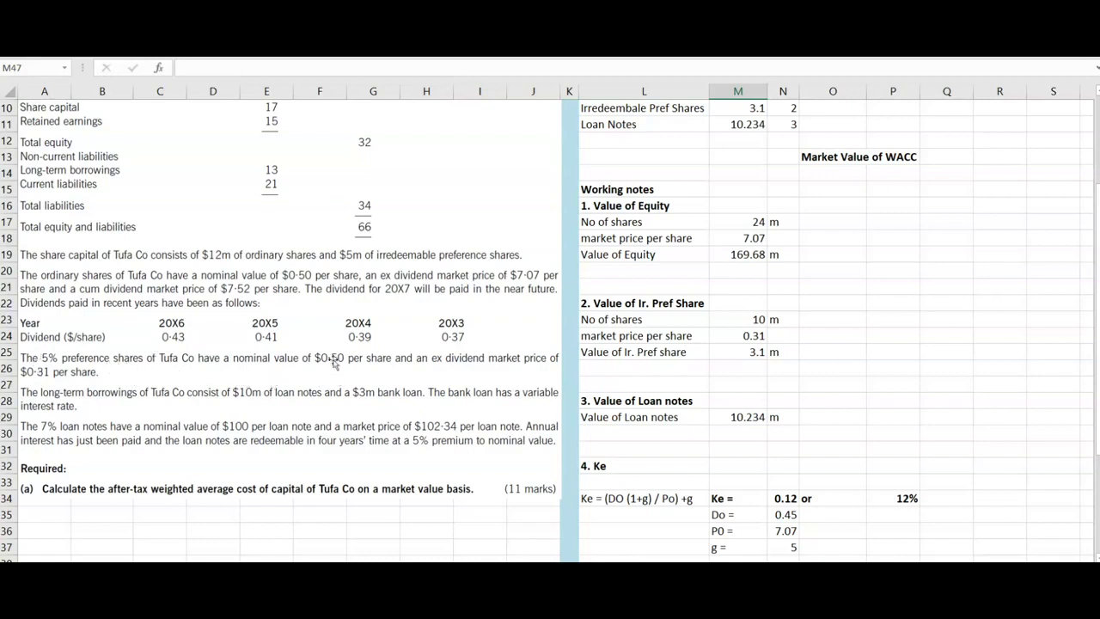
scroll(354, 351, "down", 1)
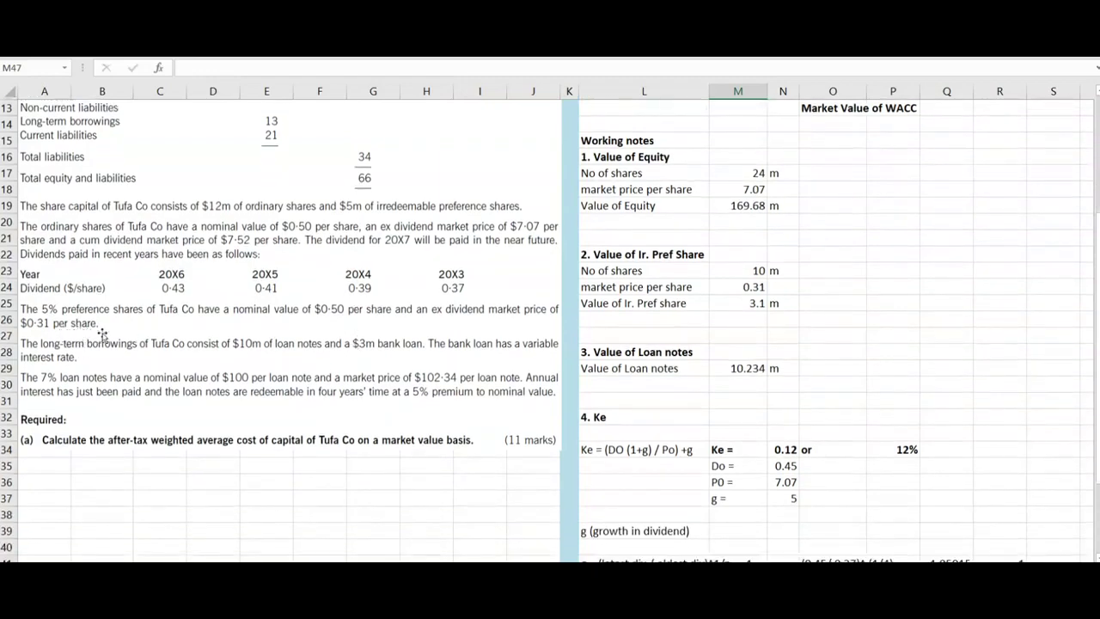
scroll(101, 333, "down", 1)
scroll(700, 526, "down", 3)
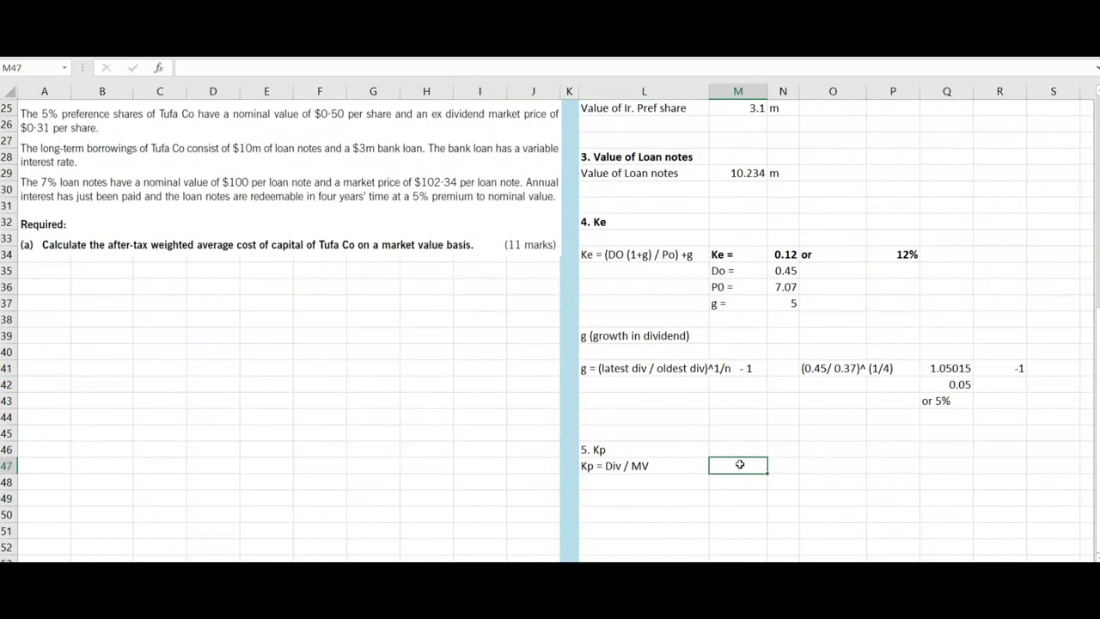
Label D and calculate the preference dividend as =5% * 0.5, widening column N
type("D =")
key("Tab")
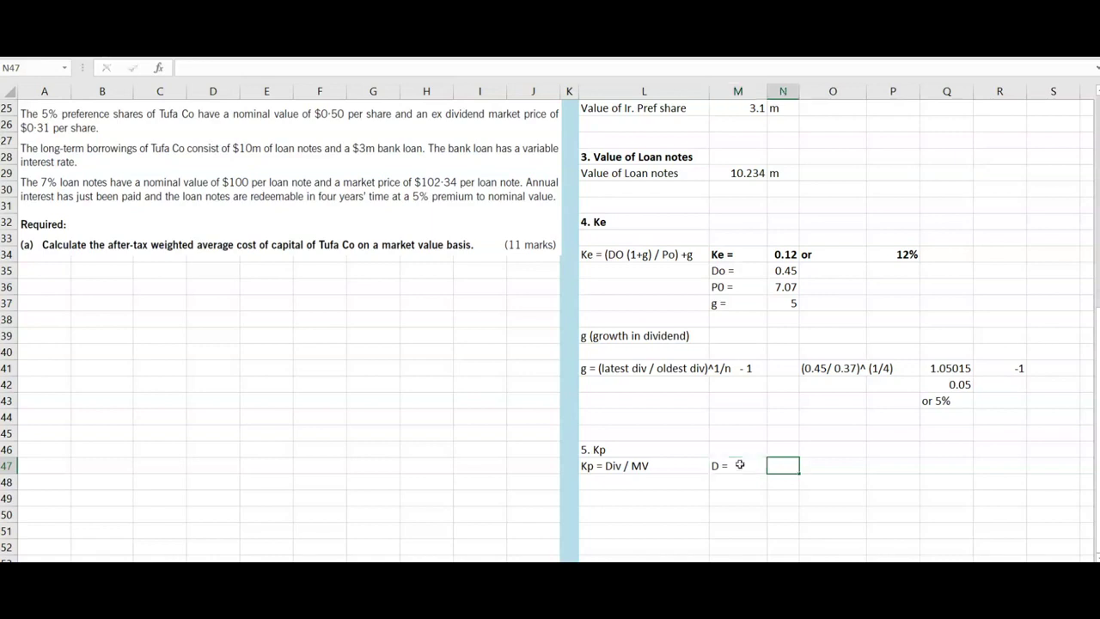
type("=5%")
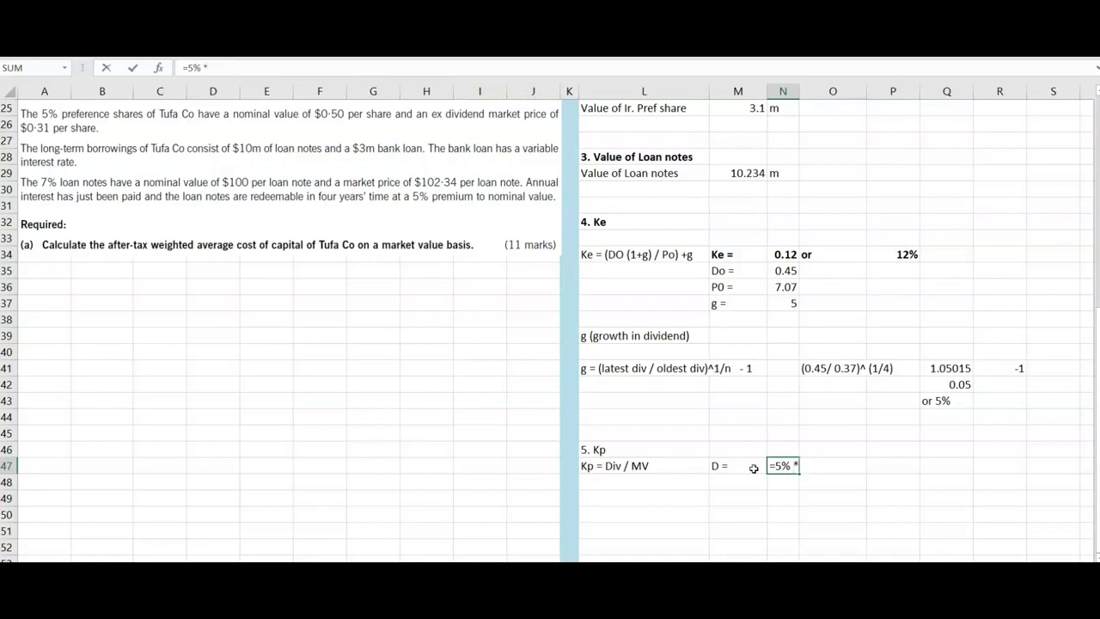
type(" * 0.5")
key("Return")
key("Up")
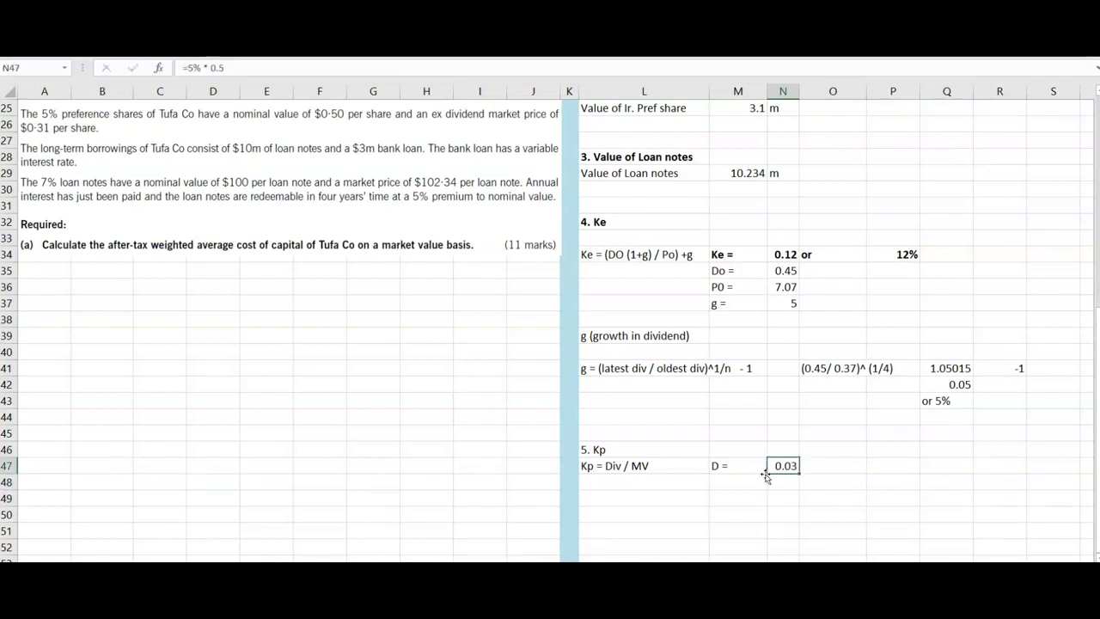
left_click_drag(798, 83, 808, 84)
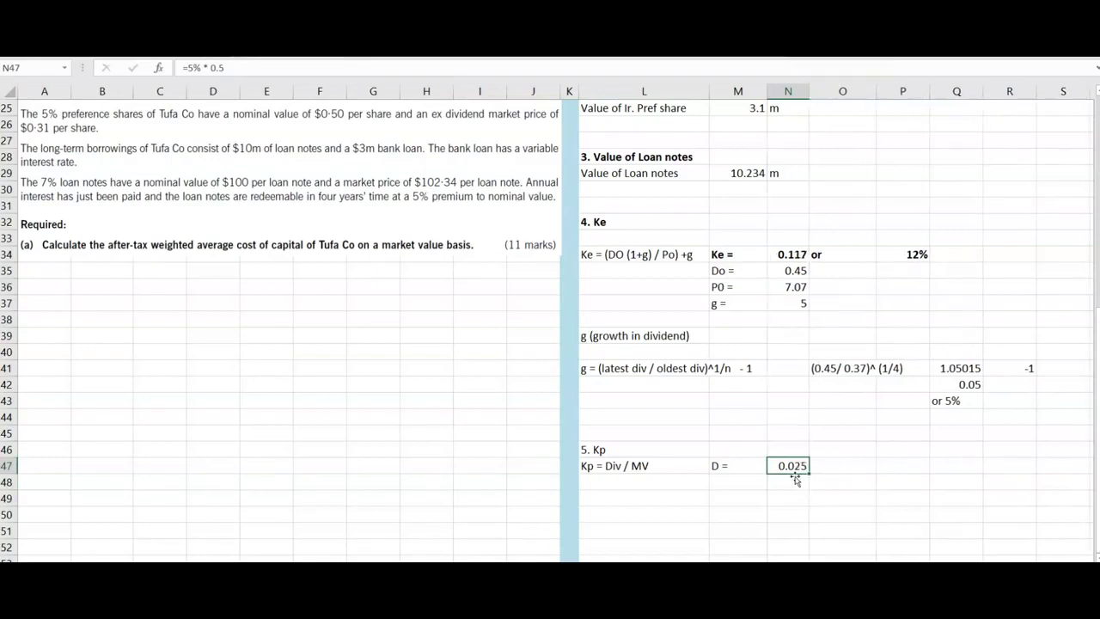
Enter the market value label 'MV =' with the value 0.31
left_click(752, 477)
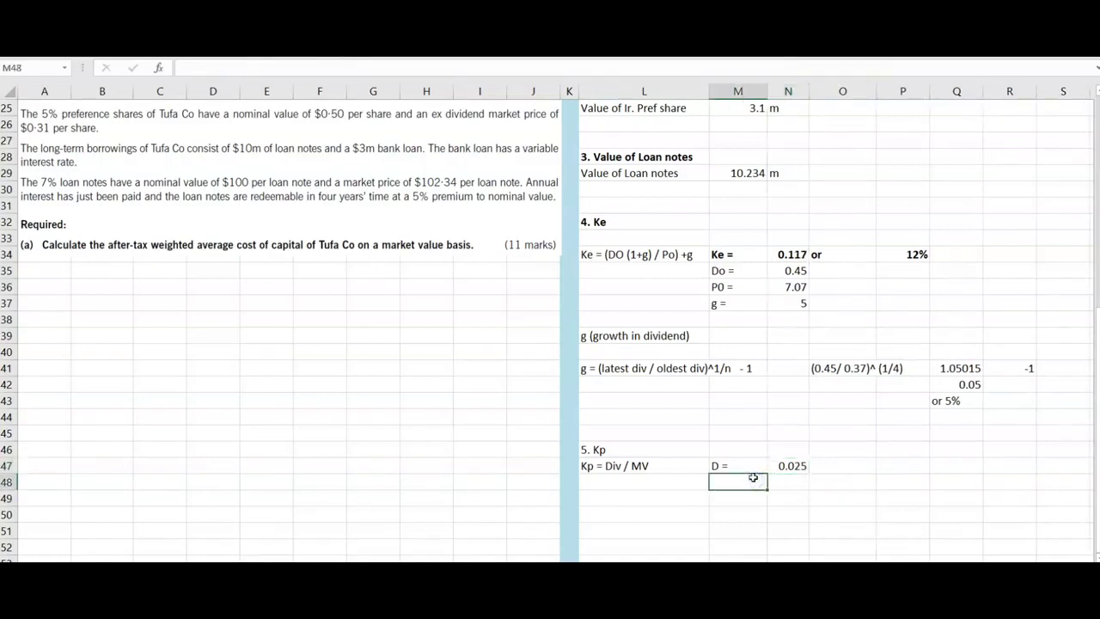
type("MV =")
key("Tab")
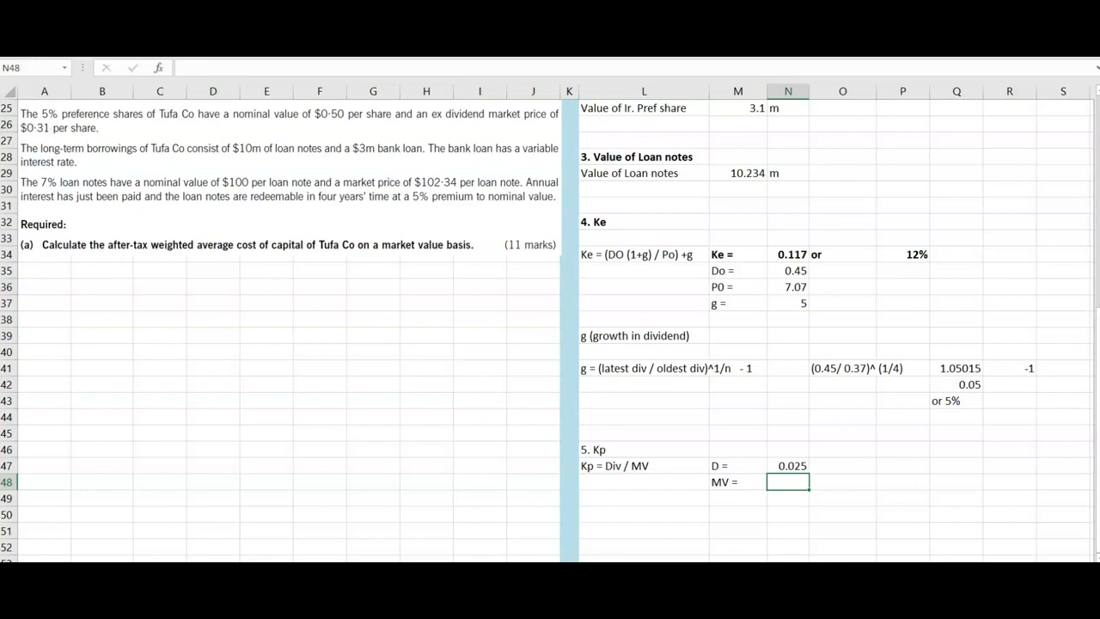
type("0.31")
key("Return")
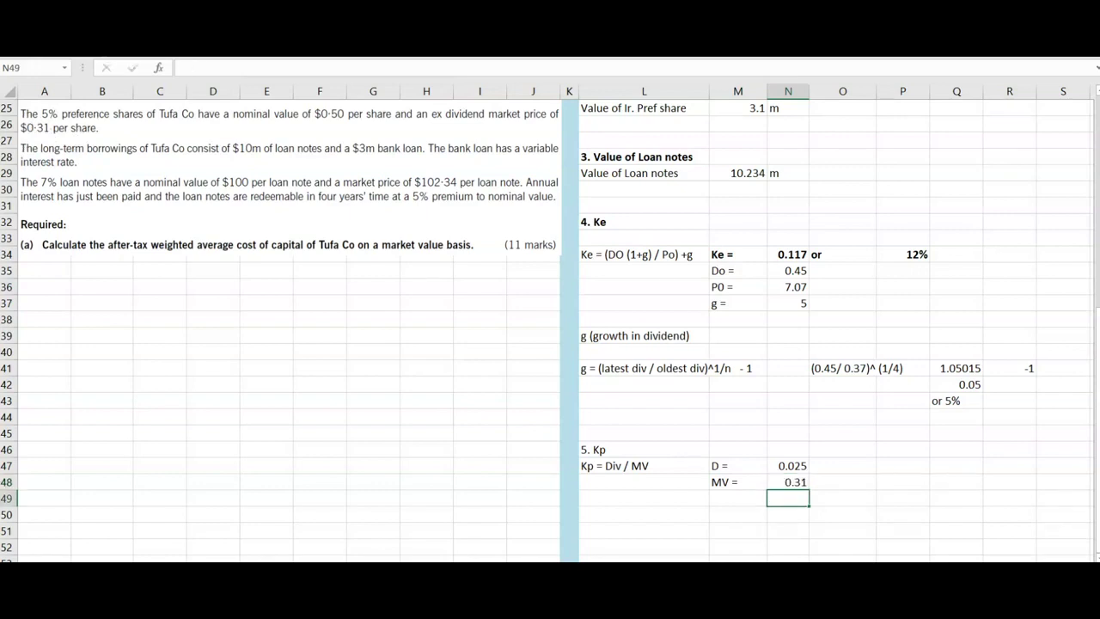
Label Kp and calculate it as =N47/N48*100, giving 8.065
left_click(788, 482)
left_click(737, 499)
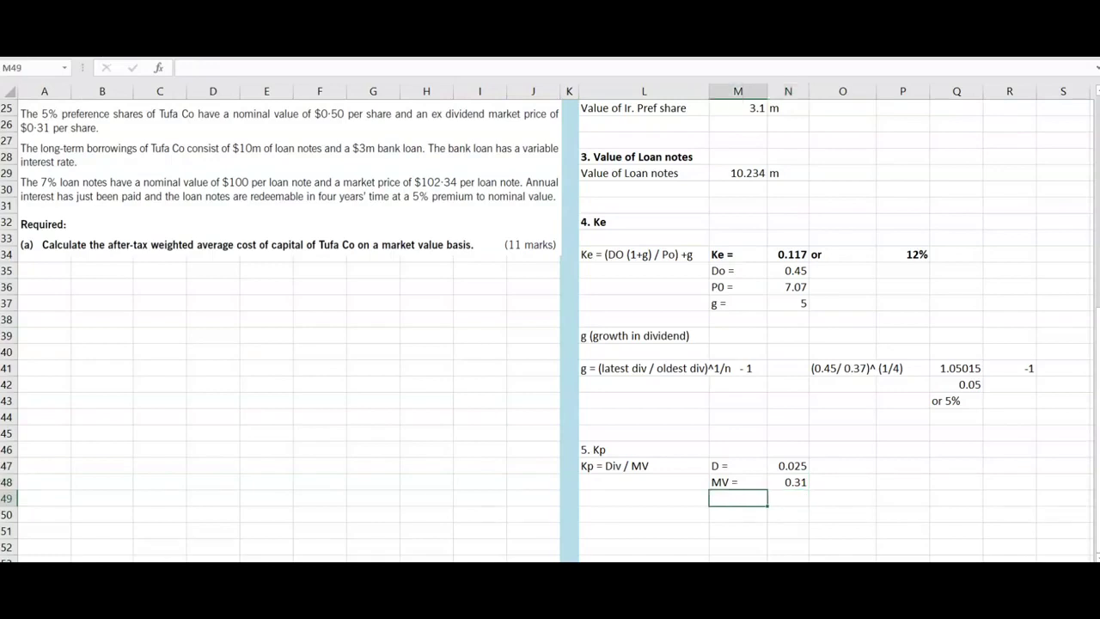
type("Kp =")
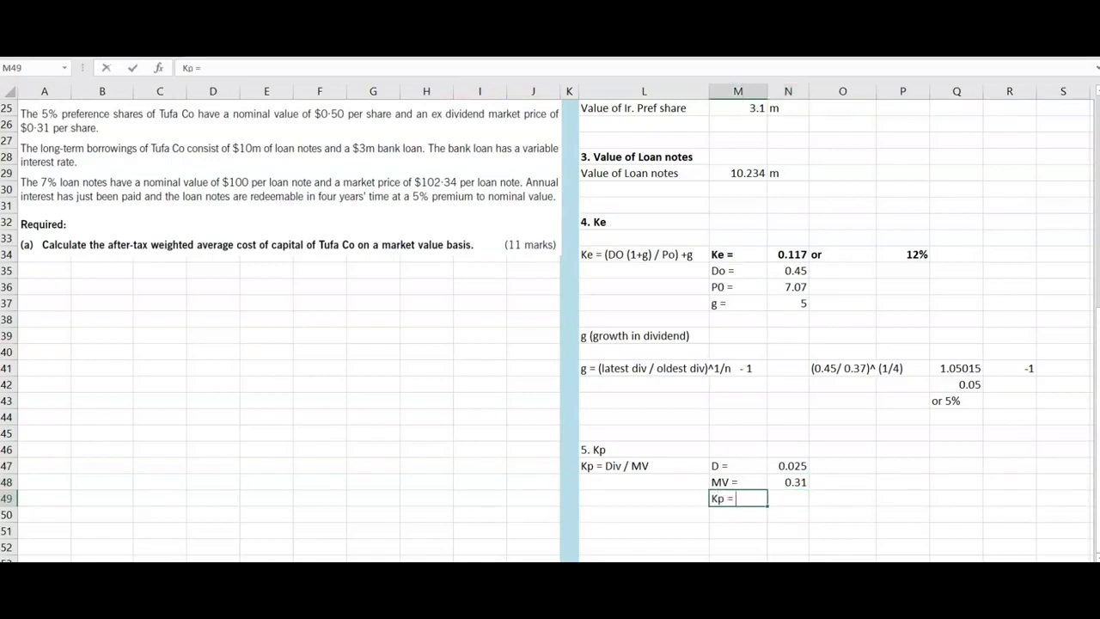
left_click(787, 498)
type("=")
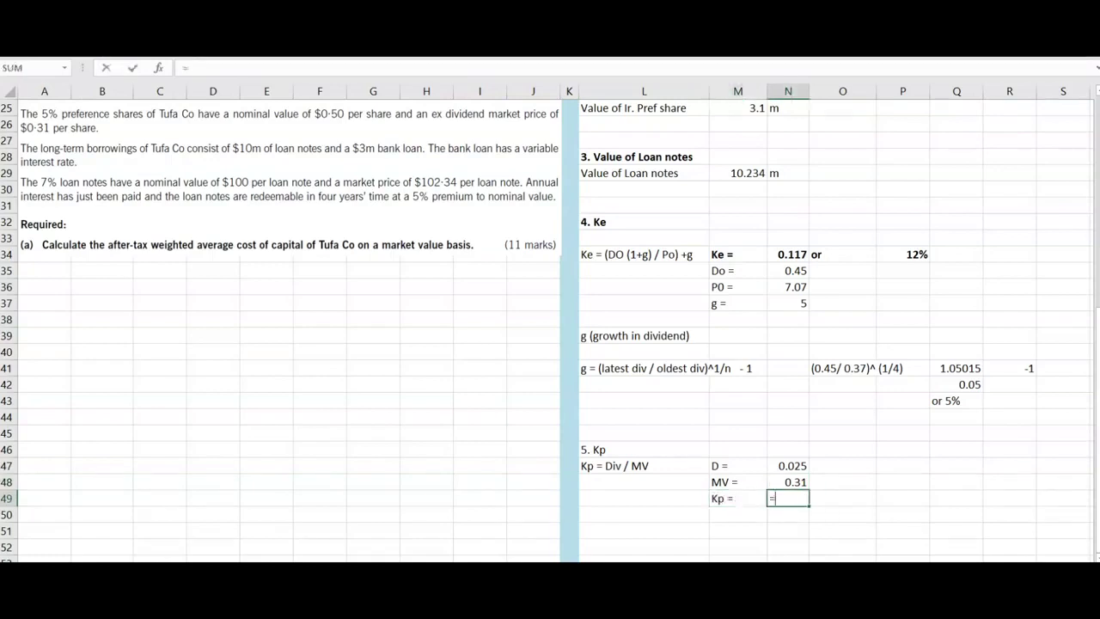
left_click(803, 466)
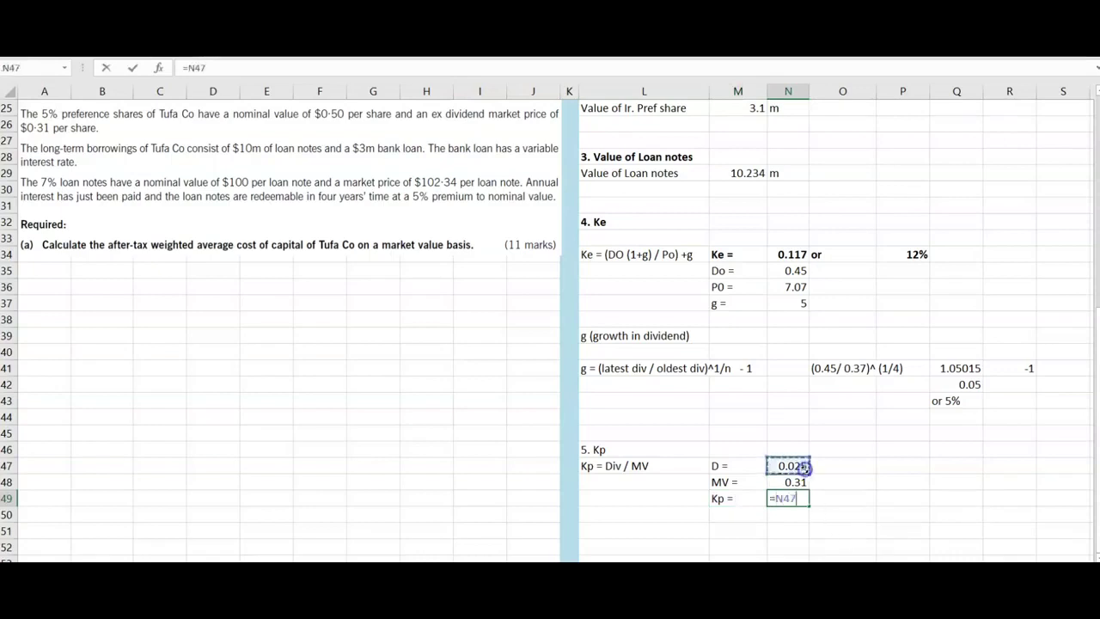
type("/")
left_click(793, 482)
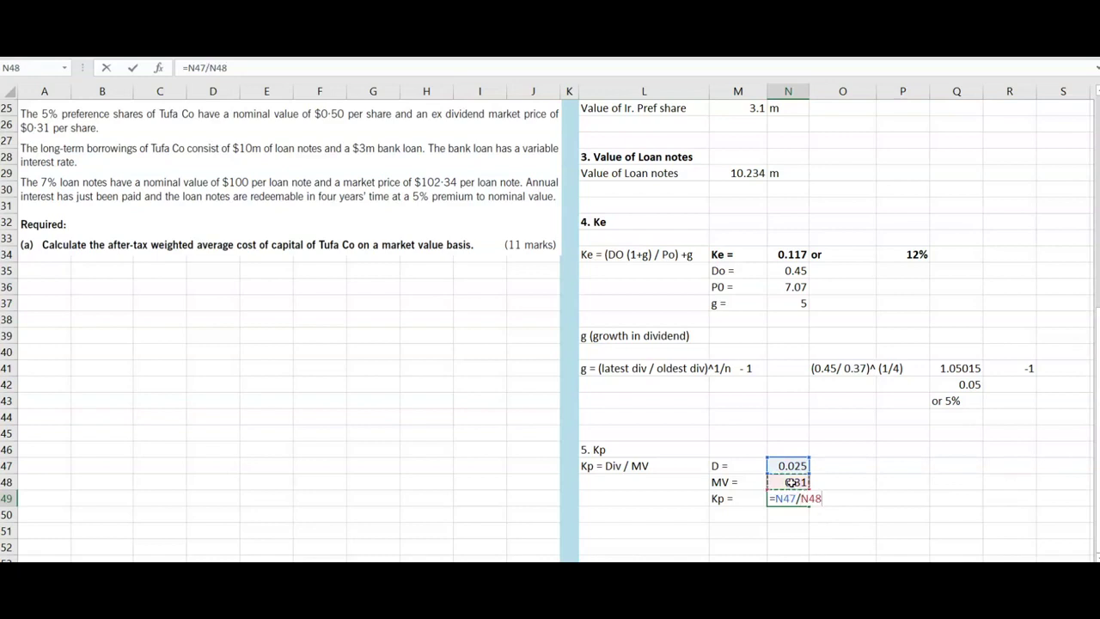
type("8100")
key("BackSpace")
key("BackSpace")
key("BackSpace")
key("BackSpace")
type("*100")
key("Return")
left_click(782, 496)
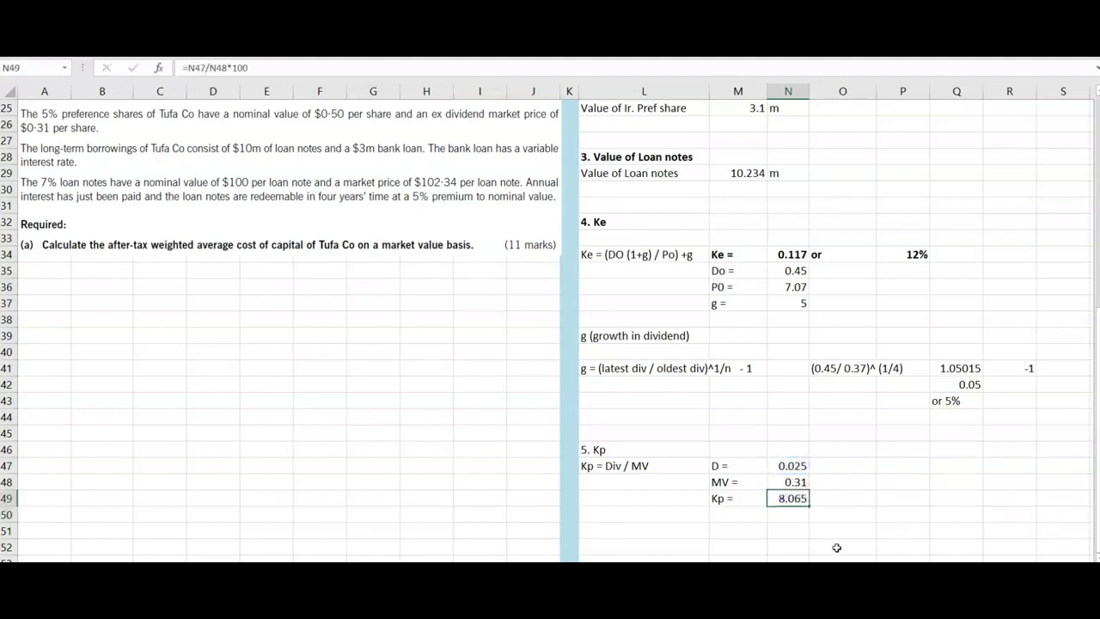
Enter 8.065 as the preference shares' cost in the WACC table
scroll(844, 392, "up", 7)
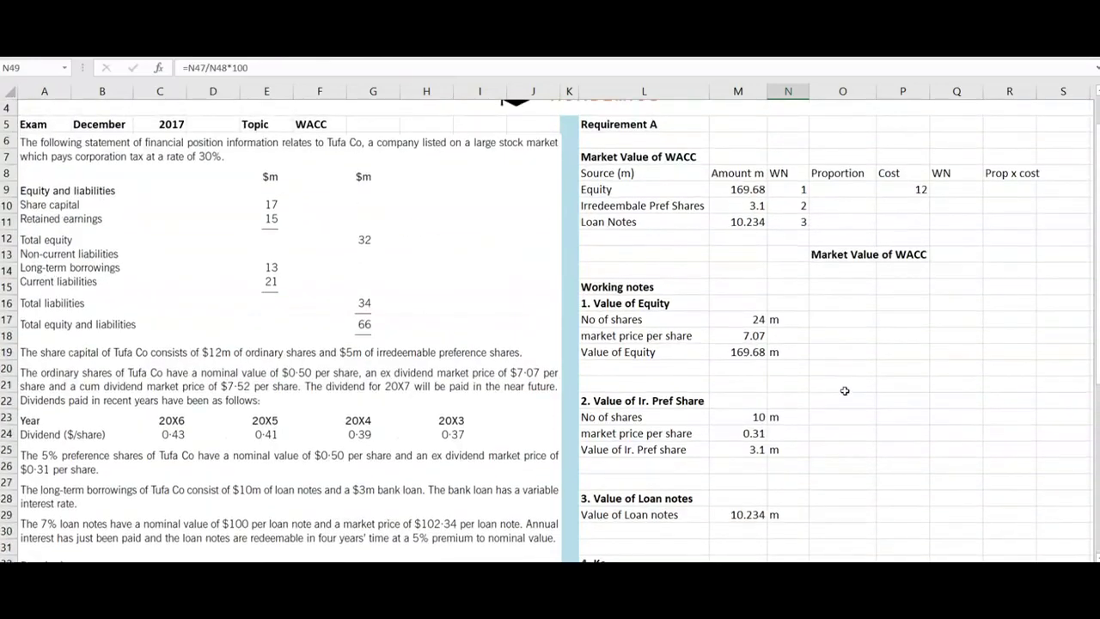
left_click(928, 208)
type("8.065")
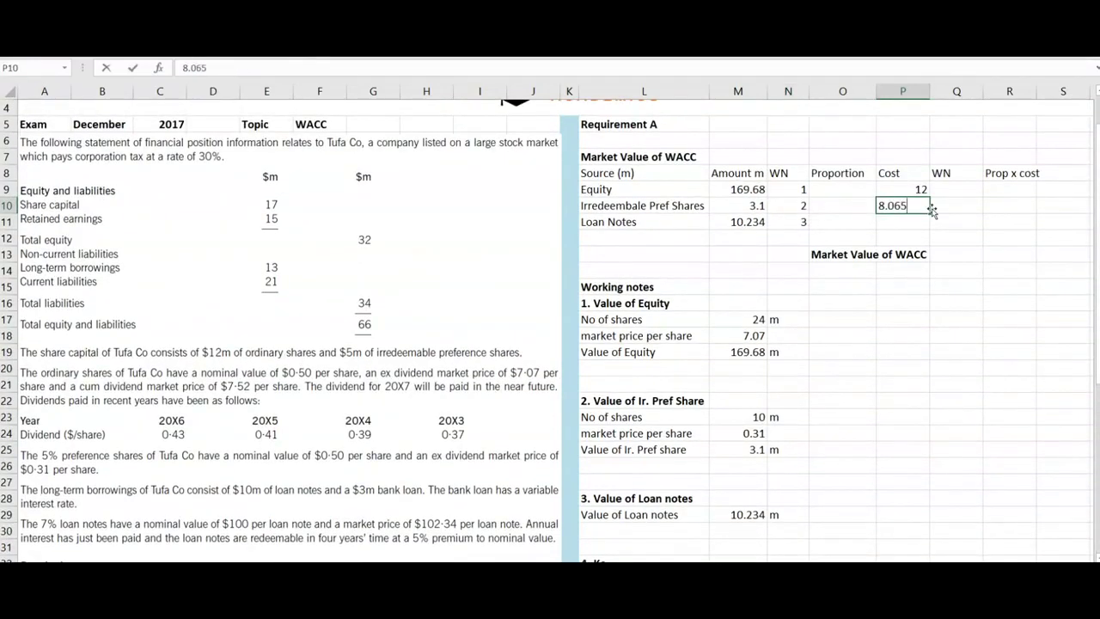
left_click(914, 191)
Replace the rounded 12% beside the Ke result with 11.7%
scroll(894, 377, "down", 5)
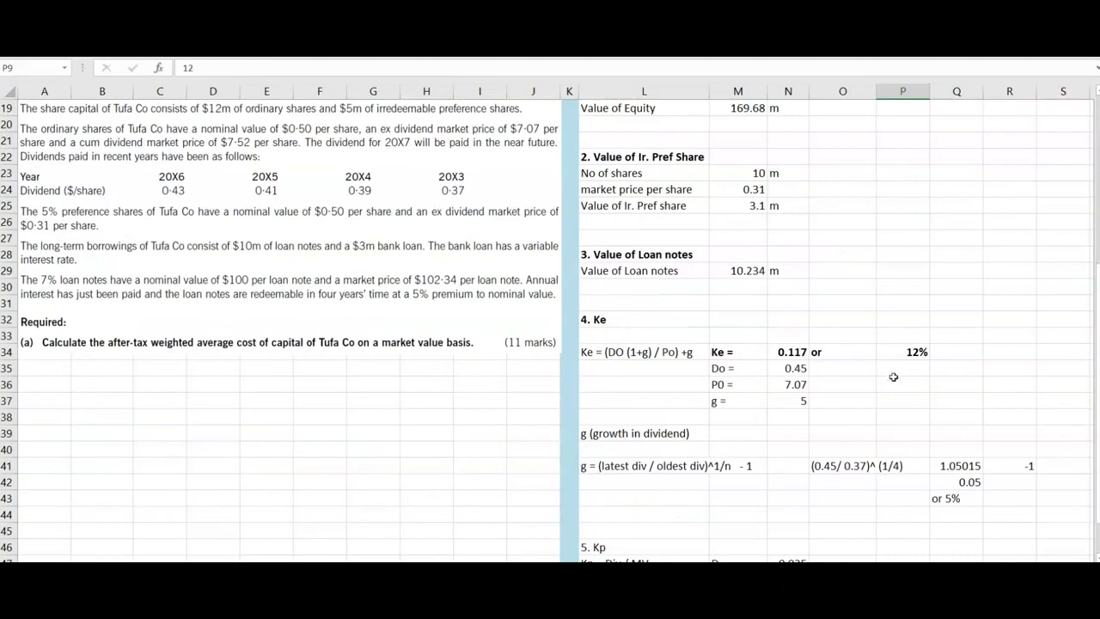
scroll(786, 397, "down", 2)
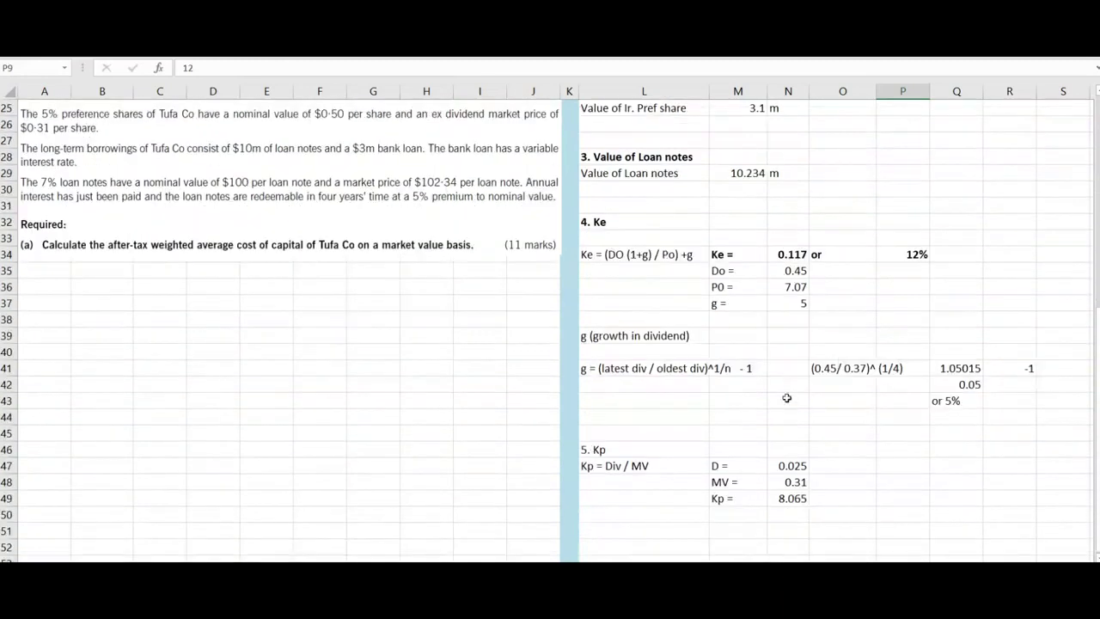
left_click(794, 255)
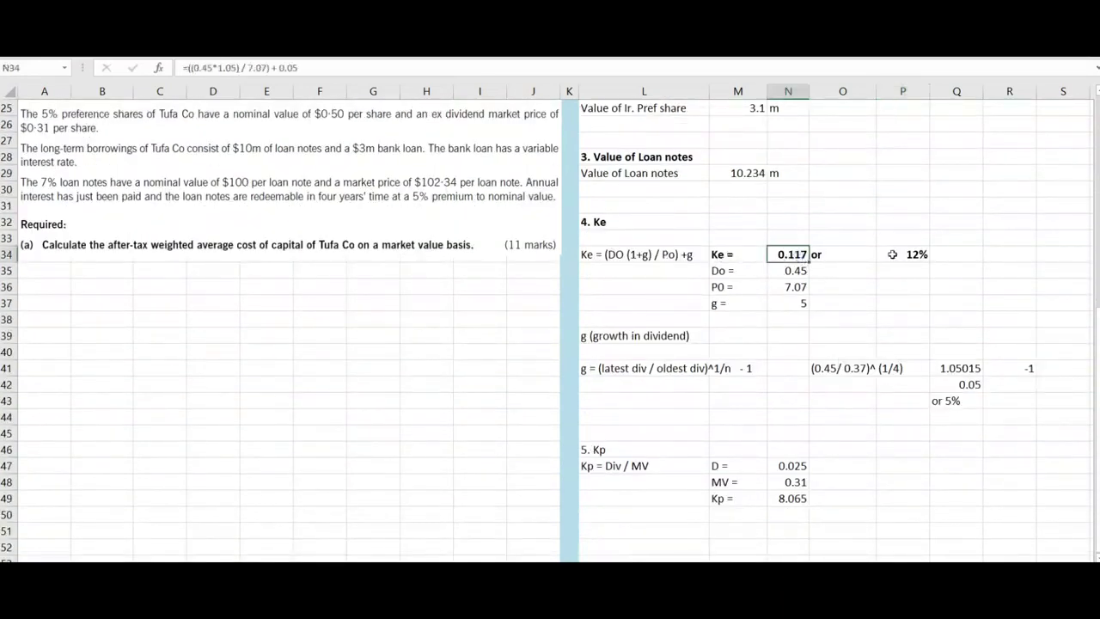
left_click(905, 256)
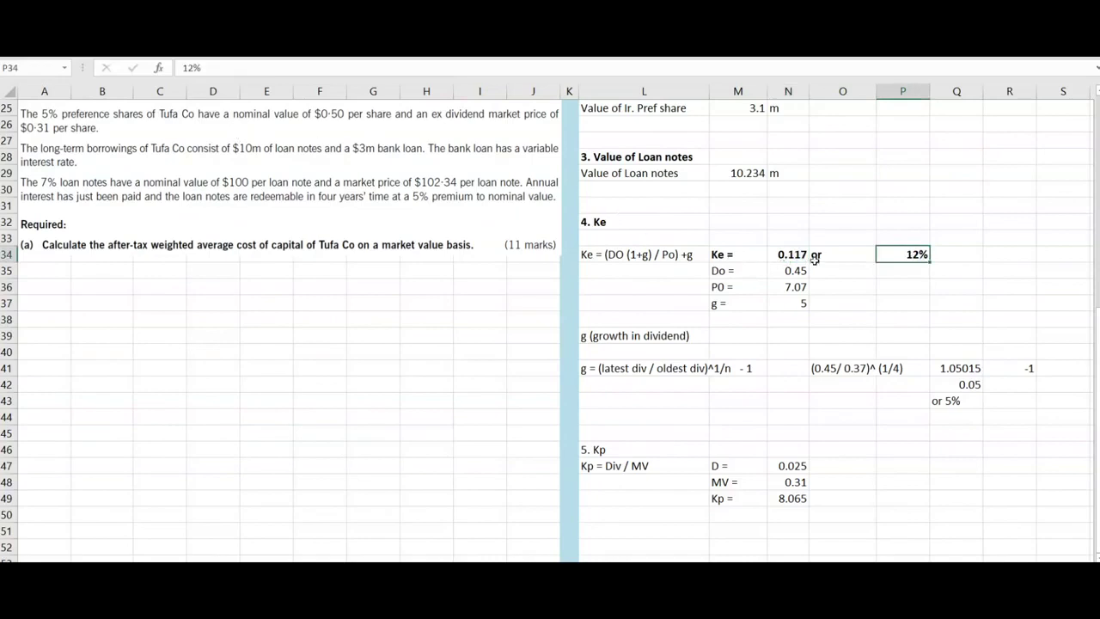
key("Delete")
left_click(909, 250)
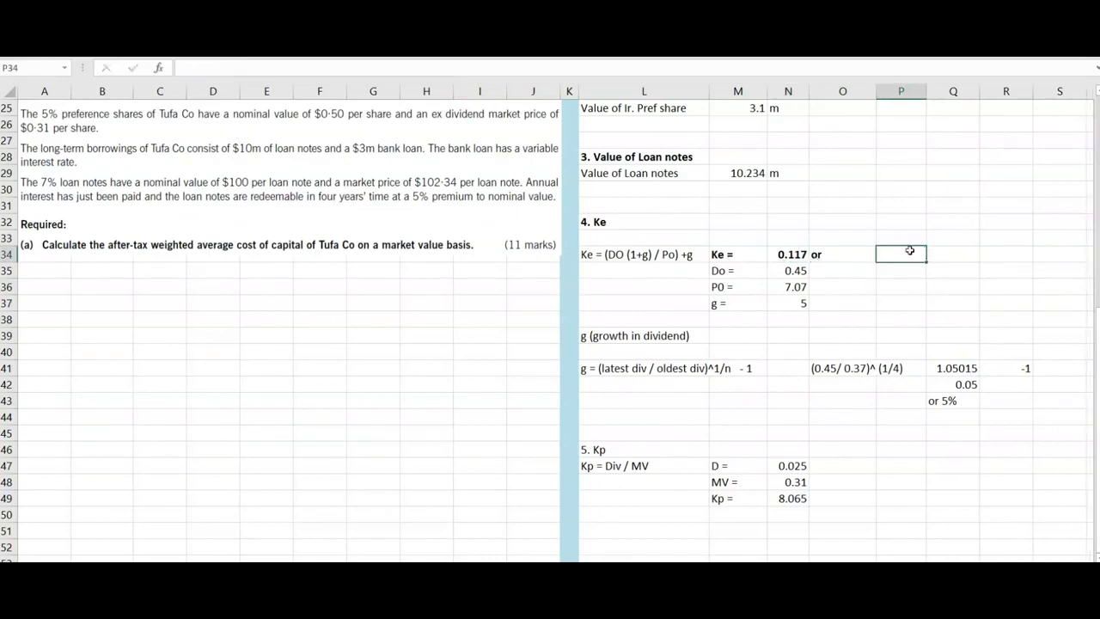
type("11.7%")
key("Return")
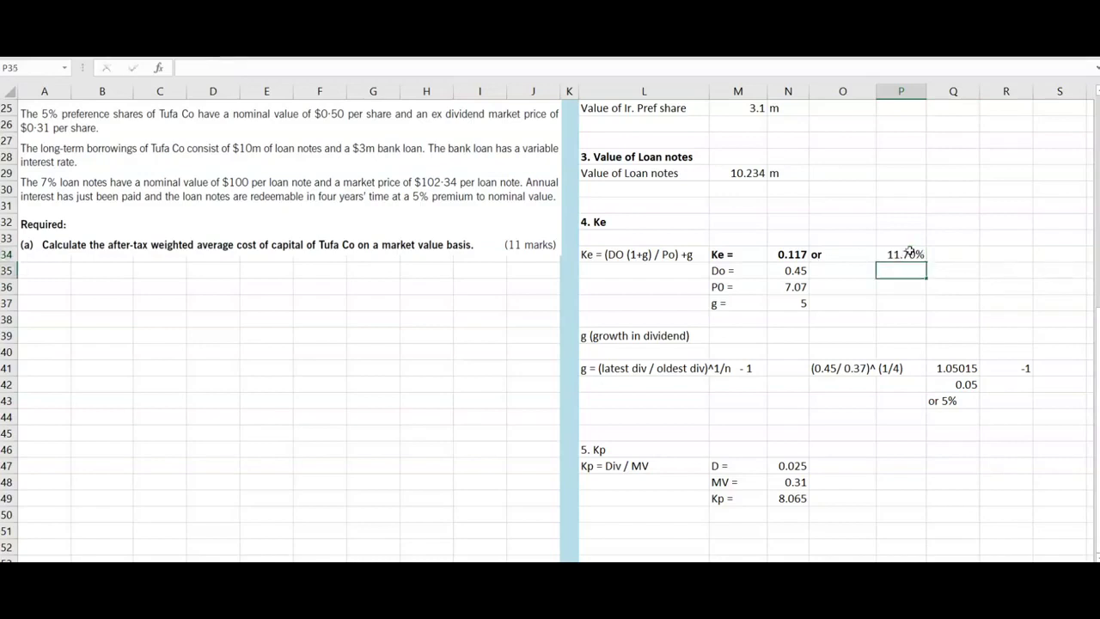
key("Up")
left_click(796, 256)
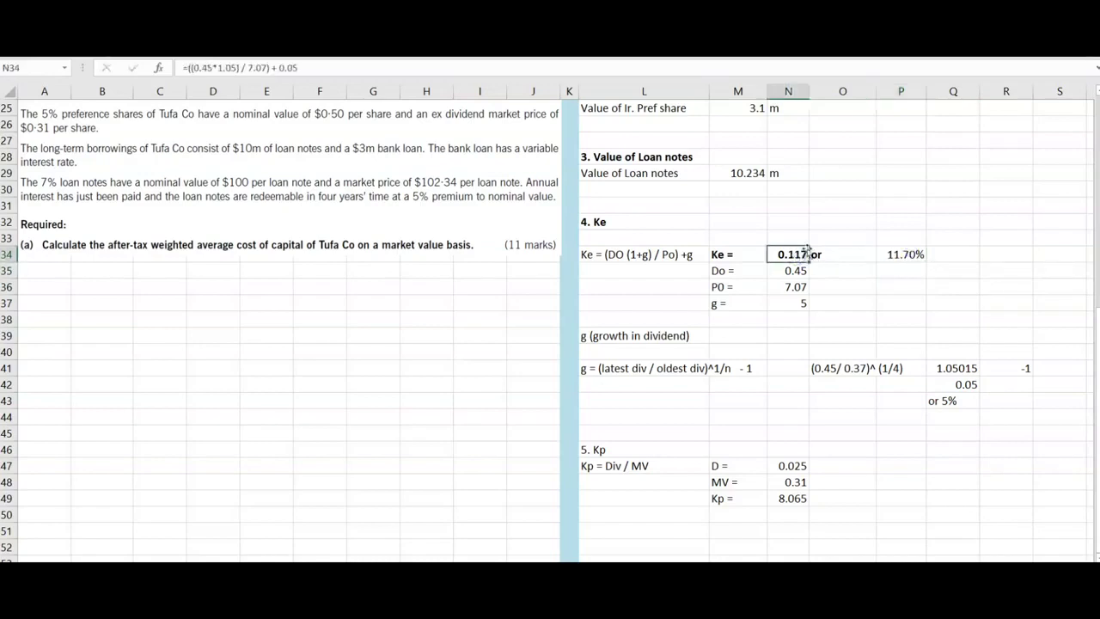
left_click(915, 256)
Change the Equity cost in the WACC table from 12 to 11.7
scroll(915, 256, "up", 7)
scroll(915, 255, "up", 1)
left_click(913, 236)
type("11.7")
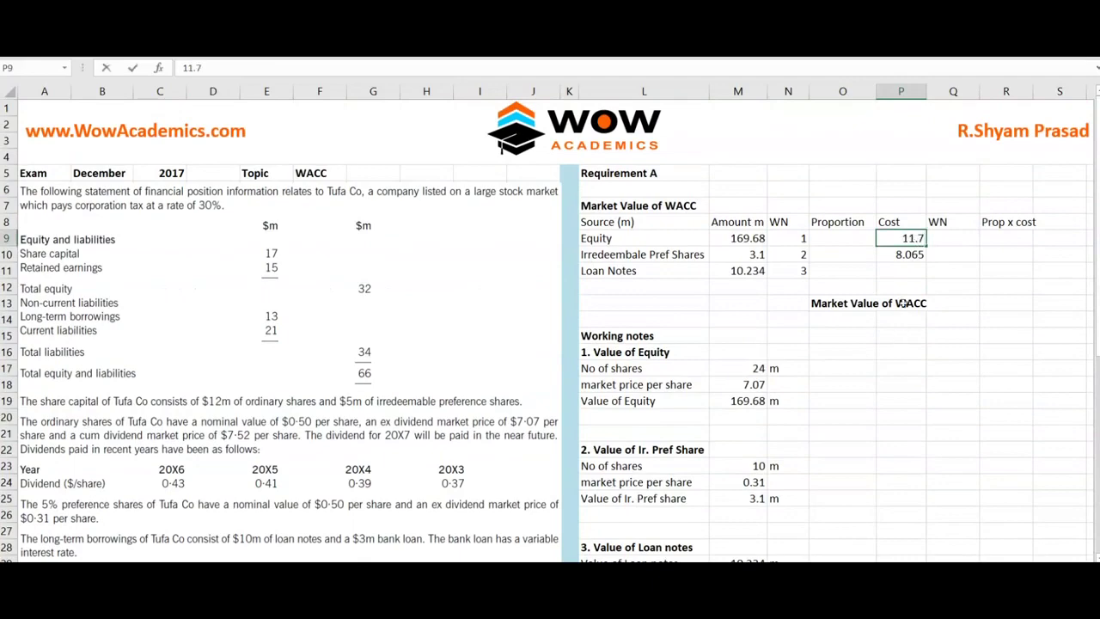
left_click(902, 270)
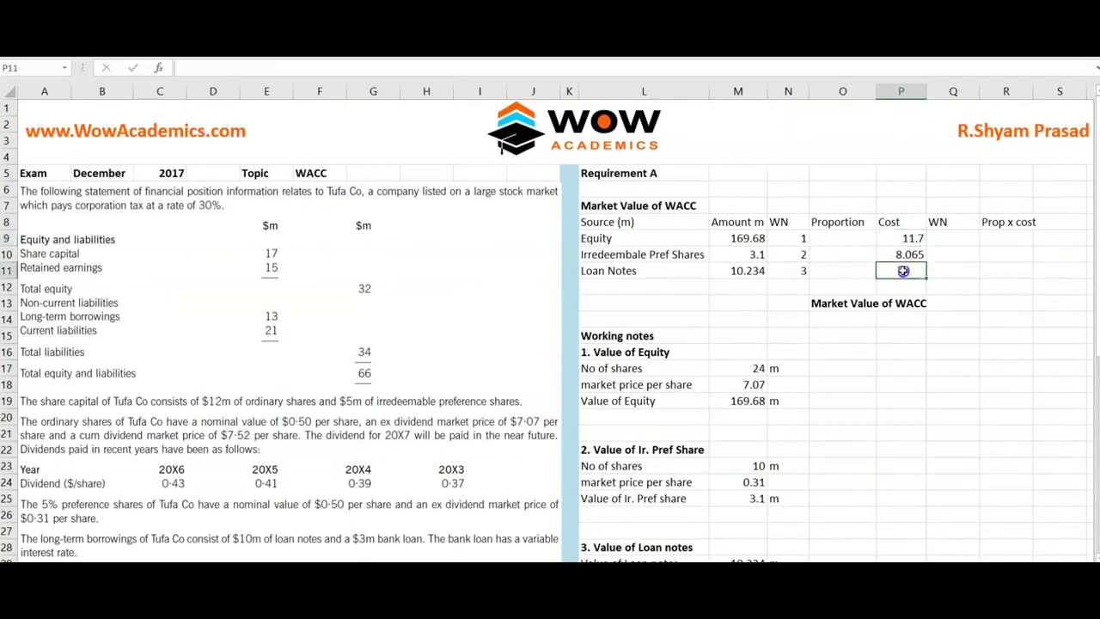
scroll(898, 367, "down", 7)
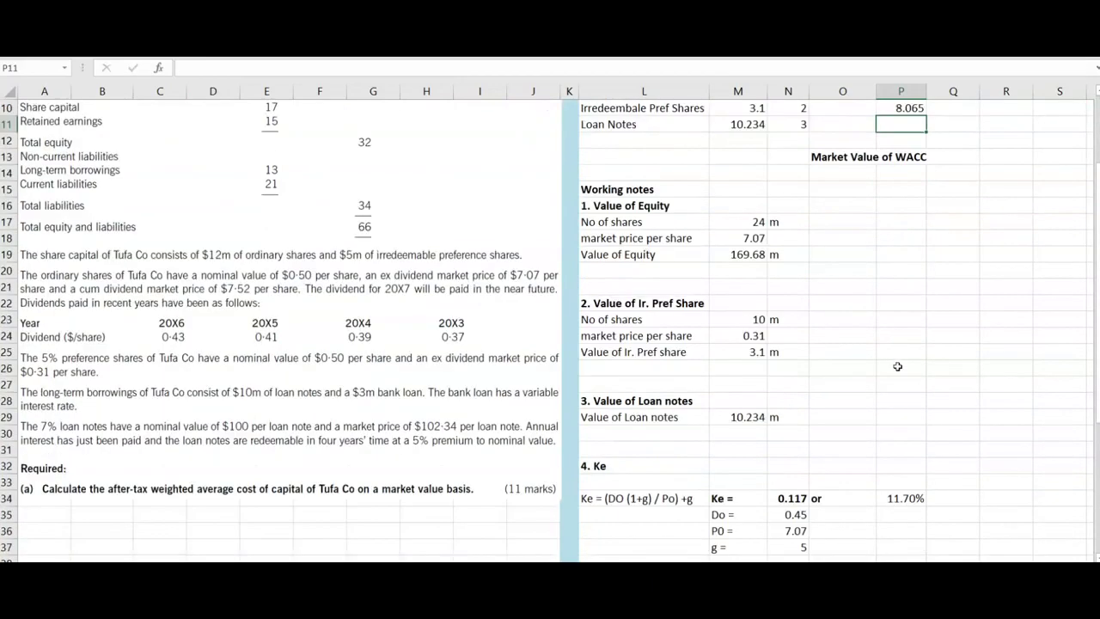
Make the '5. Kp' heading bold
scroll(897, 367, "down", 3)
left_click(616, 336)
left_click(620, 351)
key("ctrl+b")
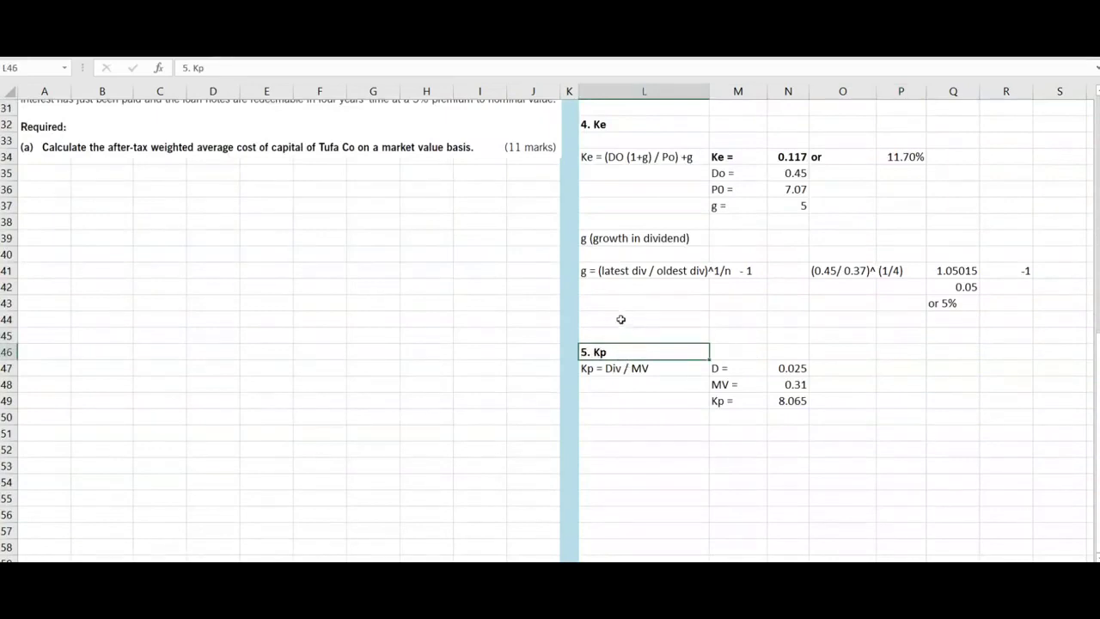
Type the heading '6. Kd after tax' below the Kp working, correcting the 'aftre' typo
left_click_drag(596, 449, 633, 415)
scroll(633, 415, "down", 1)
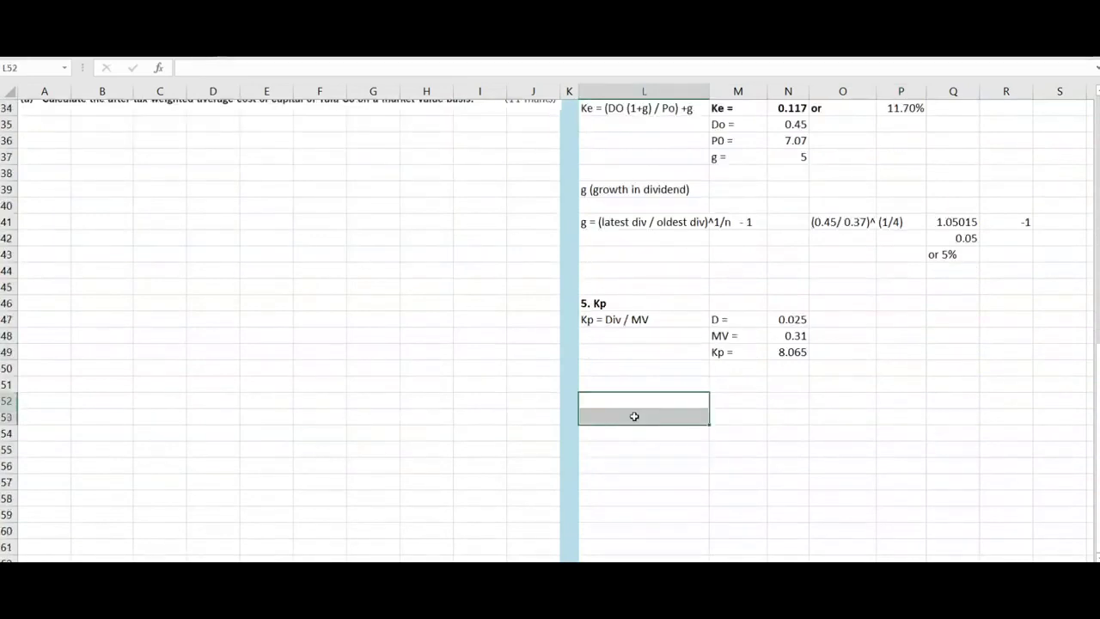
type("6. Kd")
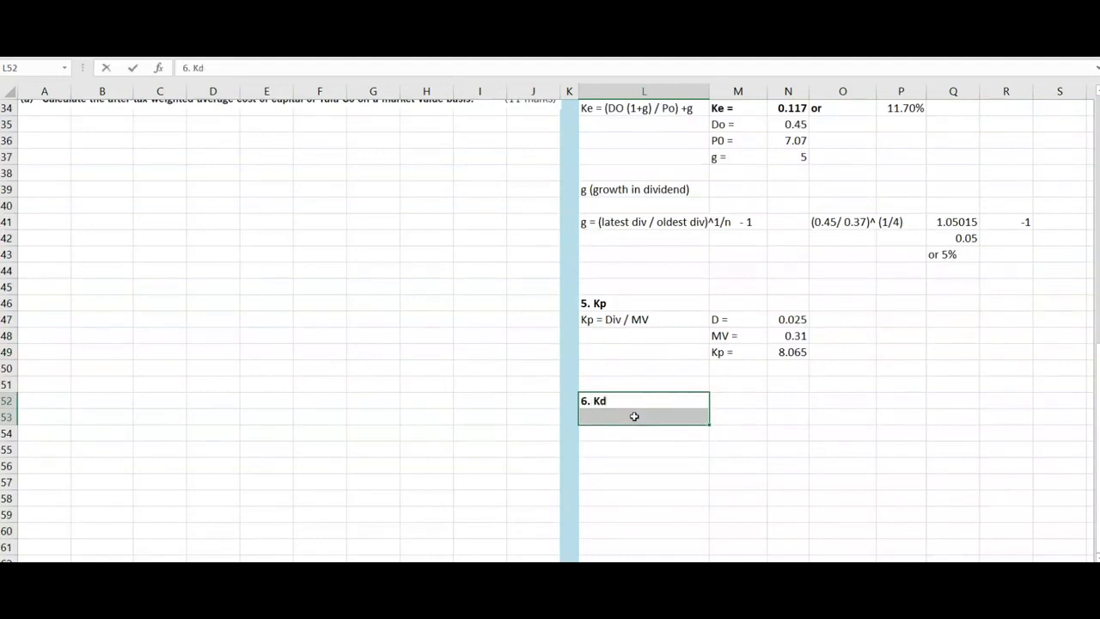
type(" aftre tax")
left_click_drag(634, 416, 626, 400)
double_click(626, 400)
type("after")
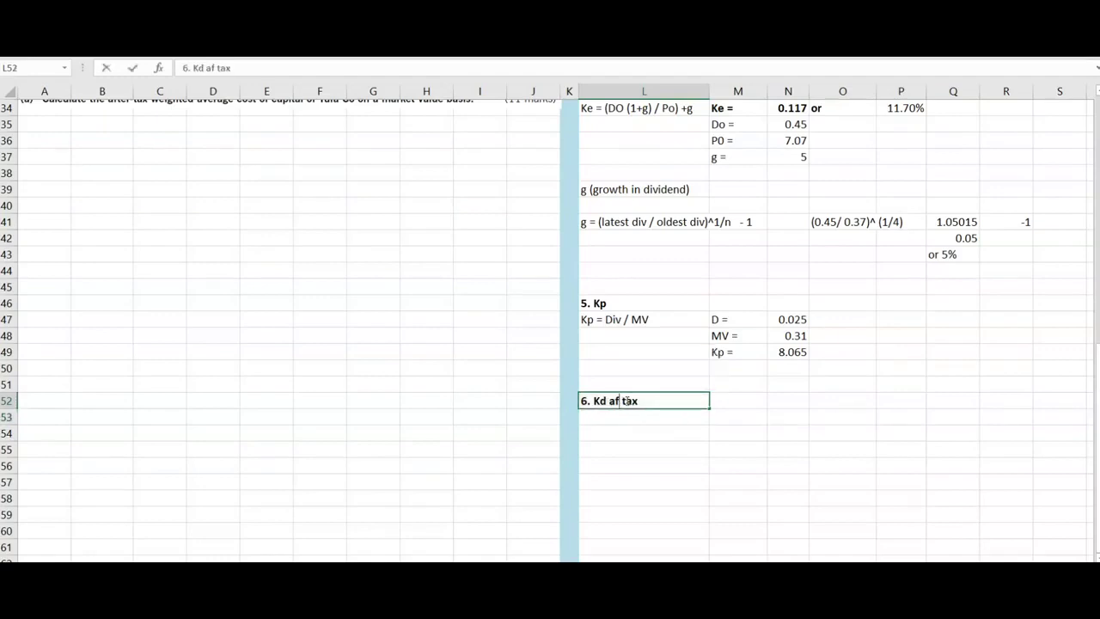
key("Return")
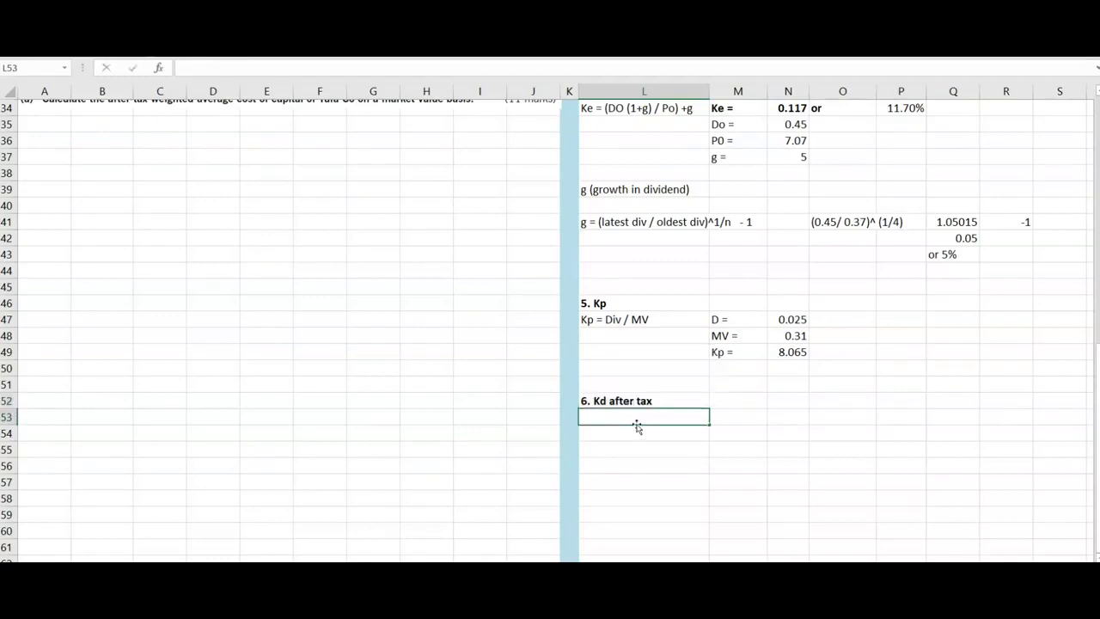
scroll(305, 342, "up", 5)
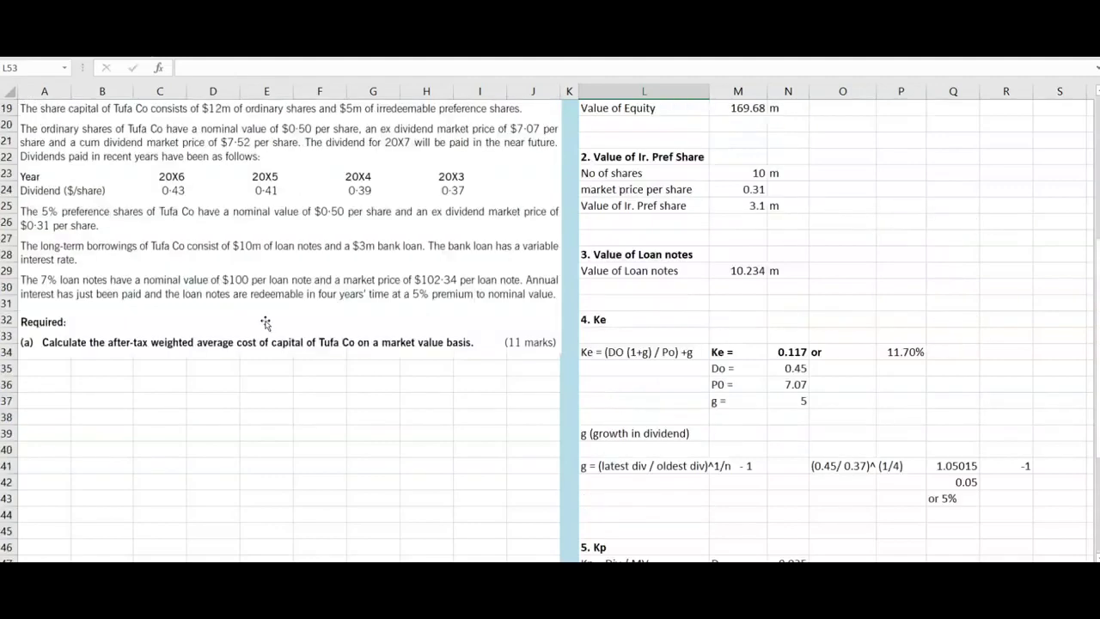
scroll(266, 322, "up", 1)
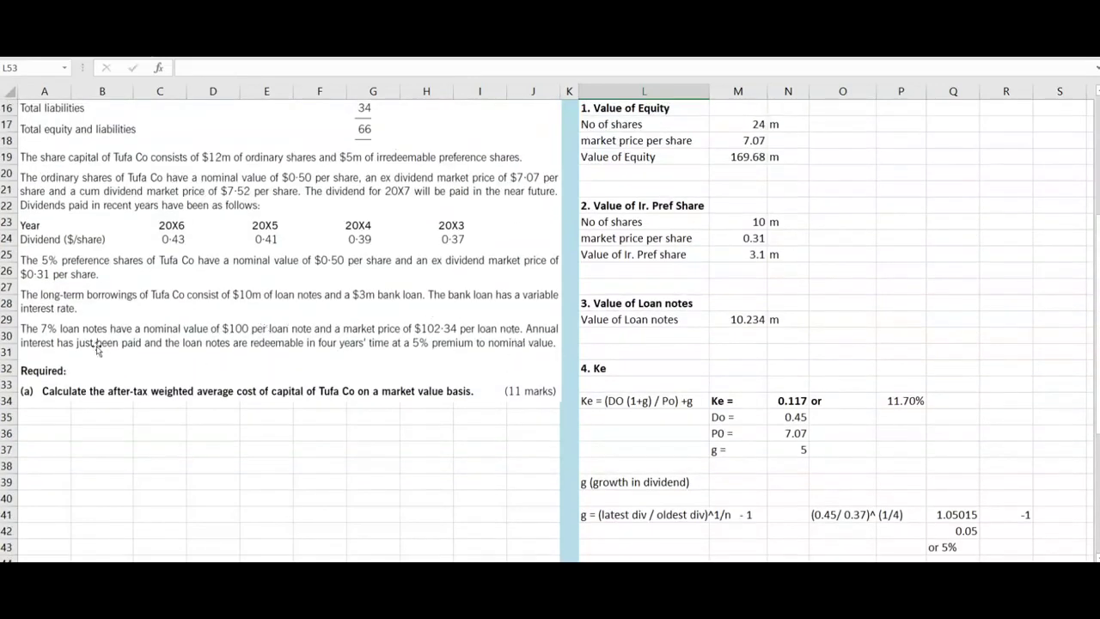
scroll(504, 356, "down", 7)
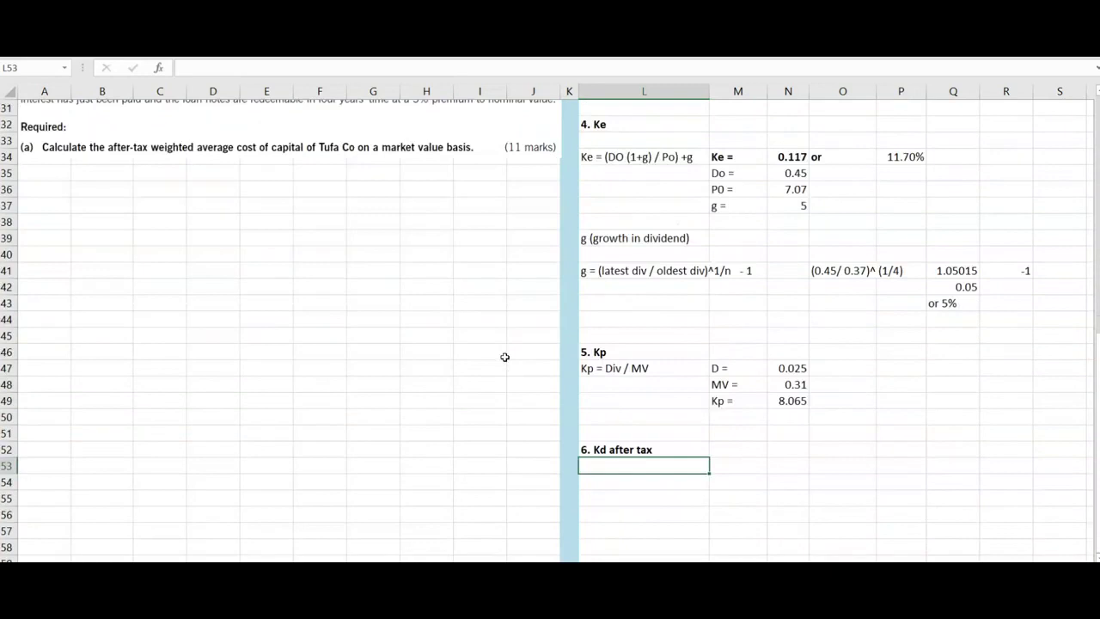
Add an 'IRR' label and paste the IRR cash-flow table copied from the other workbook
type("IRR")
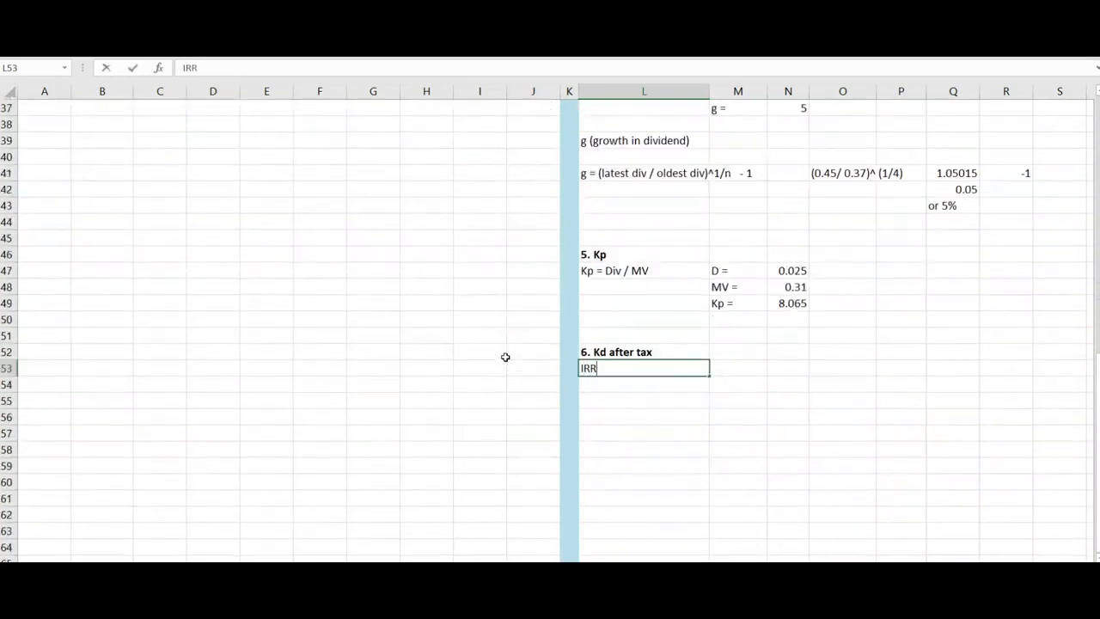
key("Return")
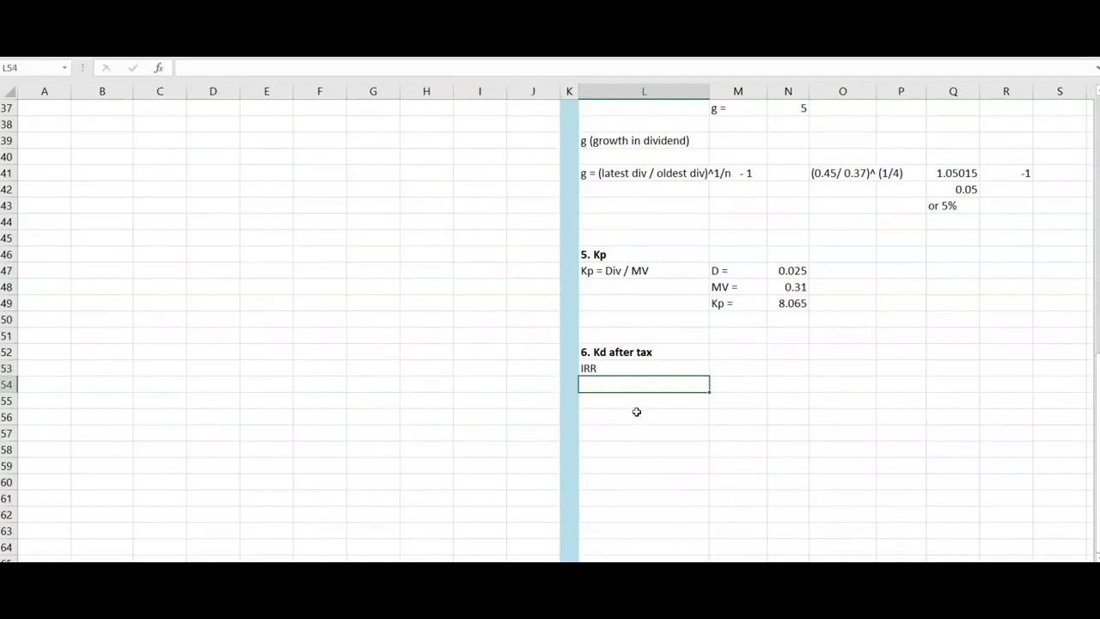
key("alt+Tab")
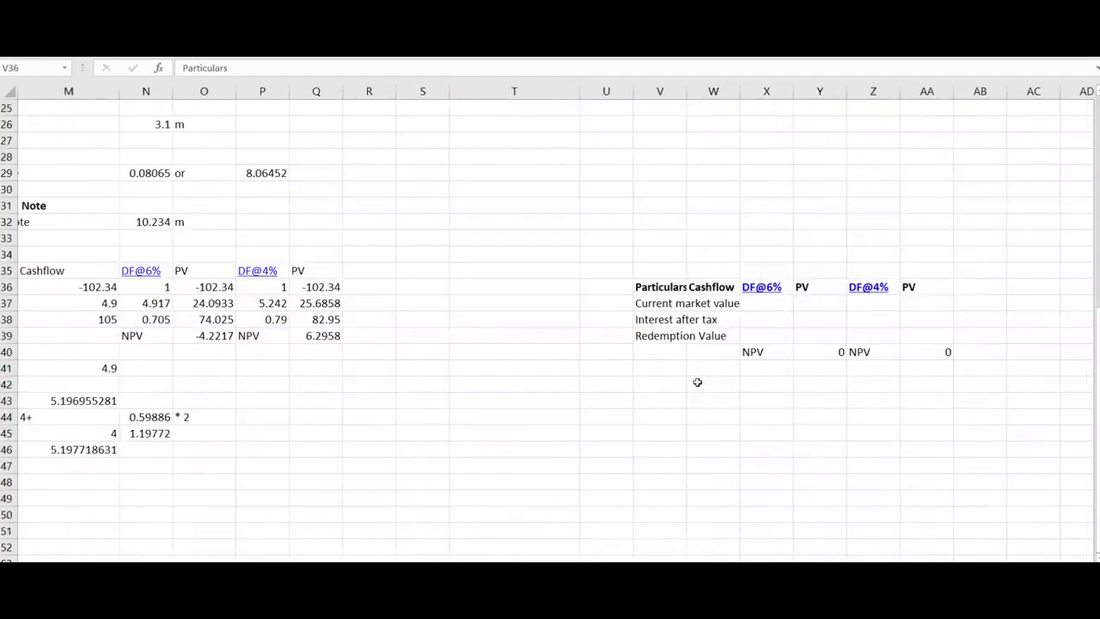
key("alt+Tab")
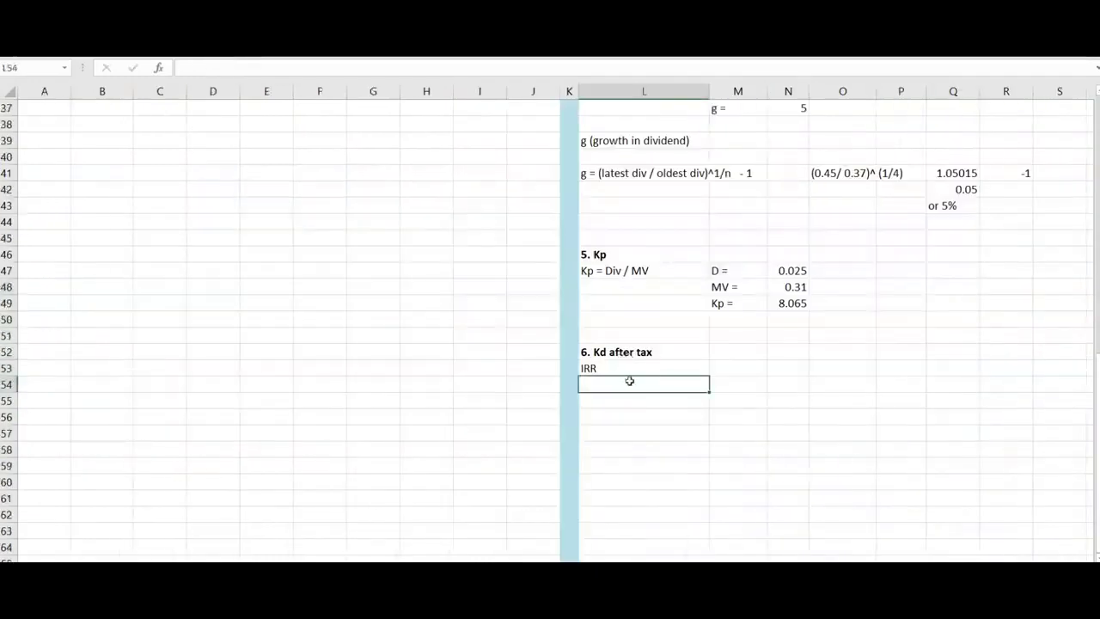
key("ctrl+v")
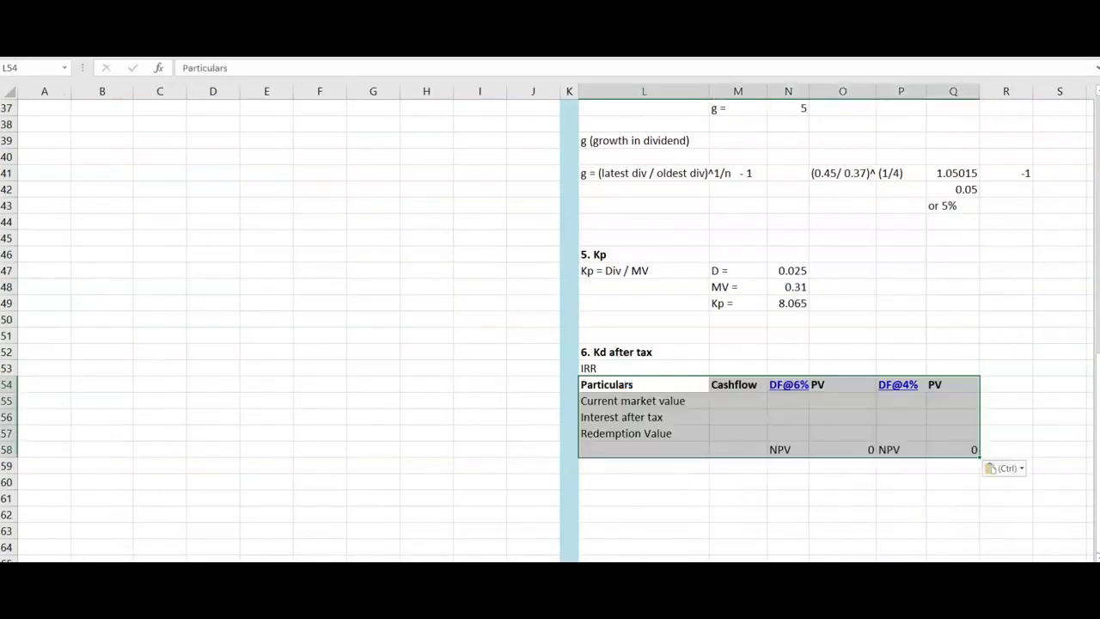
Select the cash flow cell in the pasted table's Current market value row
left_click(1014, 368)
left_click(683, 402)
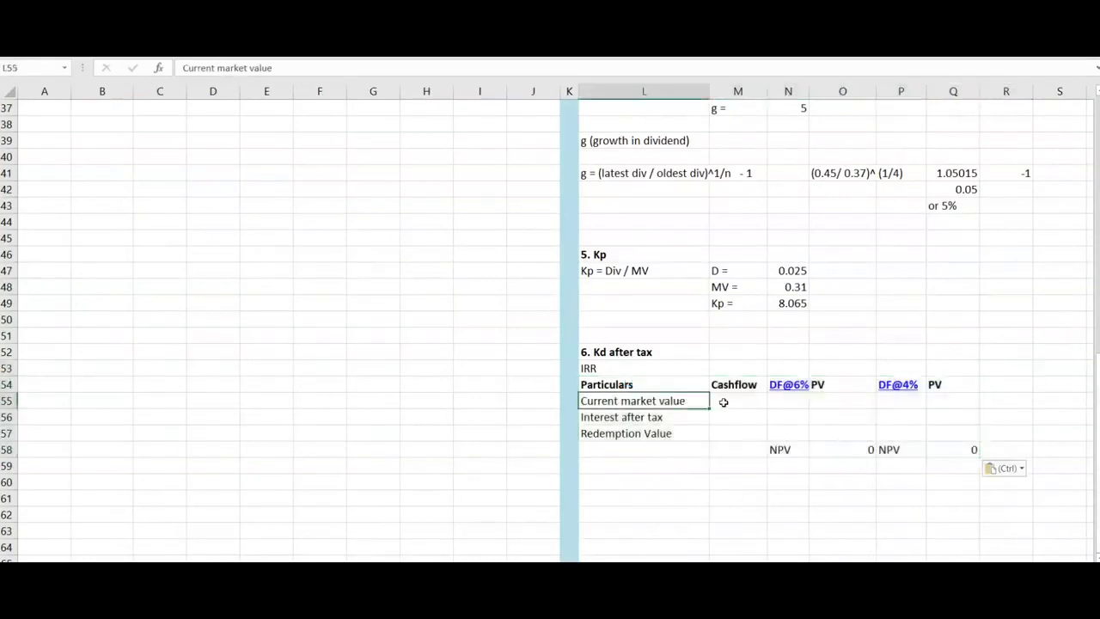
left_click(729, 404)
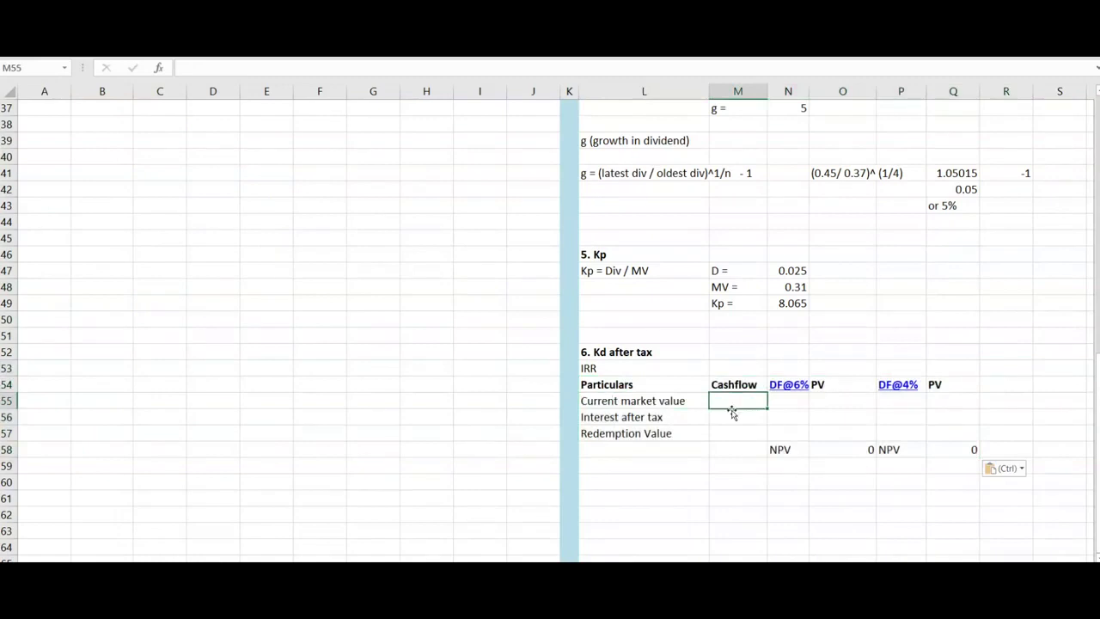
scroll(731, 410, "up", 2)
scroll(731, 410, "up", 3)
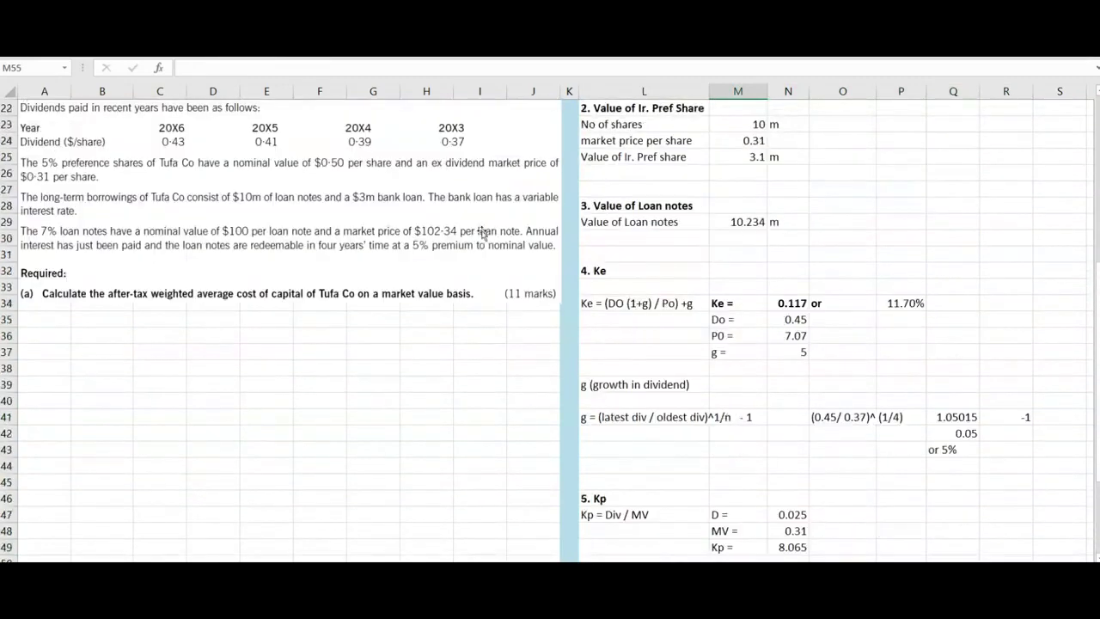
scroll(610, 434, "down", 5)
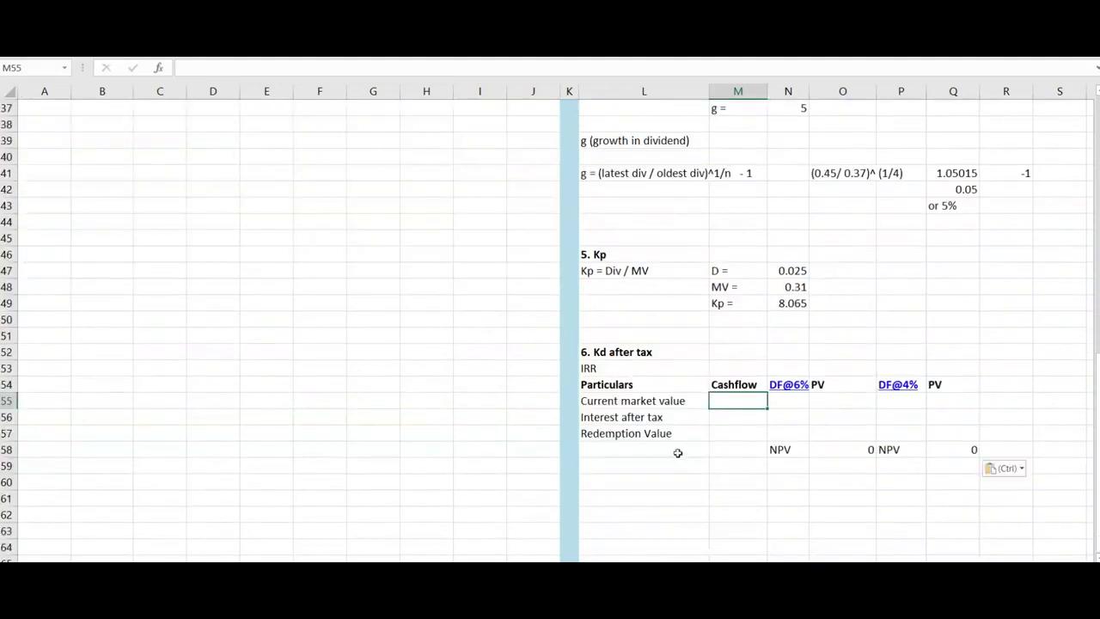
Enter -102.34 as the market value cash flow and copy the Interest after tax label below the table
type("-102.34")
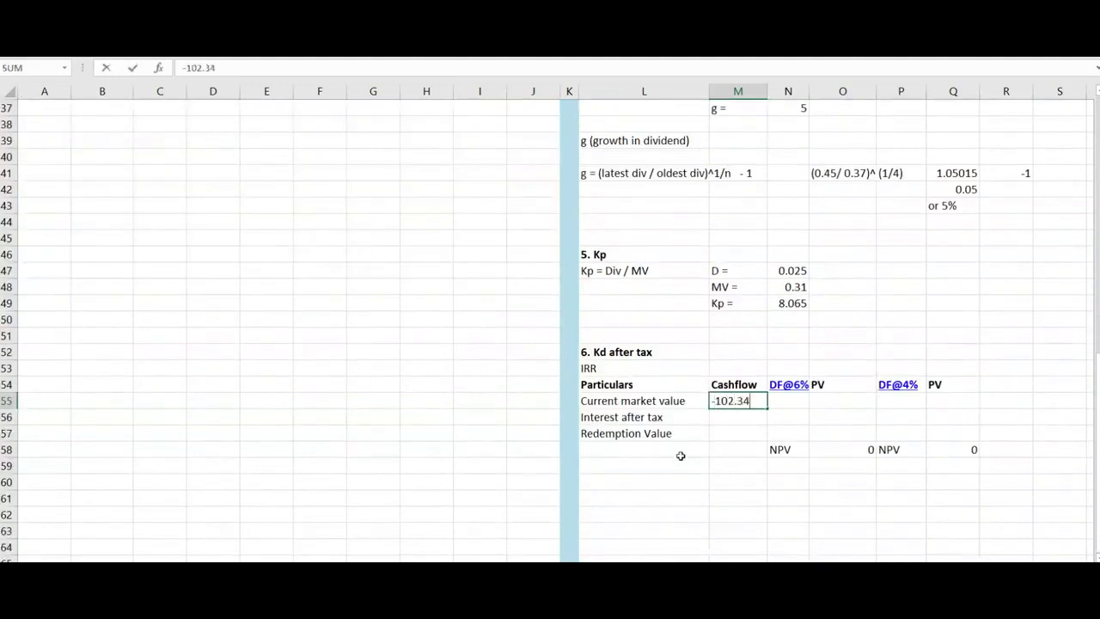
key("Return")
left_click(650, 422)
key("ctrl+c")
left_click(633, 499)
key("ctrl+v")
key("Escape")
Work out interest after tax beside that label with the formula =7*(1-0.3)
left_click(749, 501)
type("=")
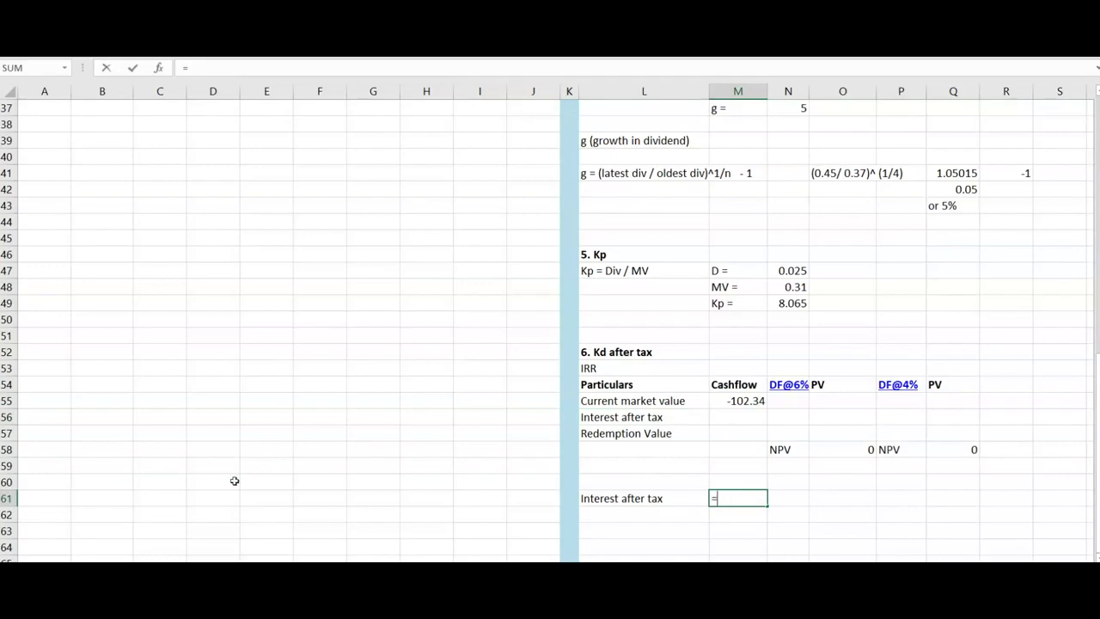
scroll(217, 478, "up", 3)
scroll(218, 478, "up", 4)
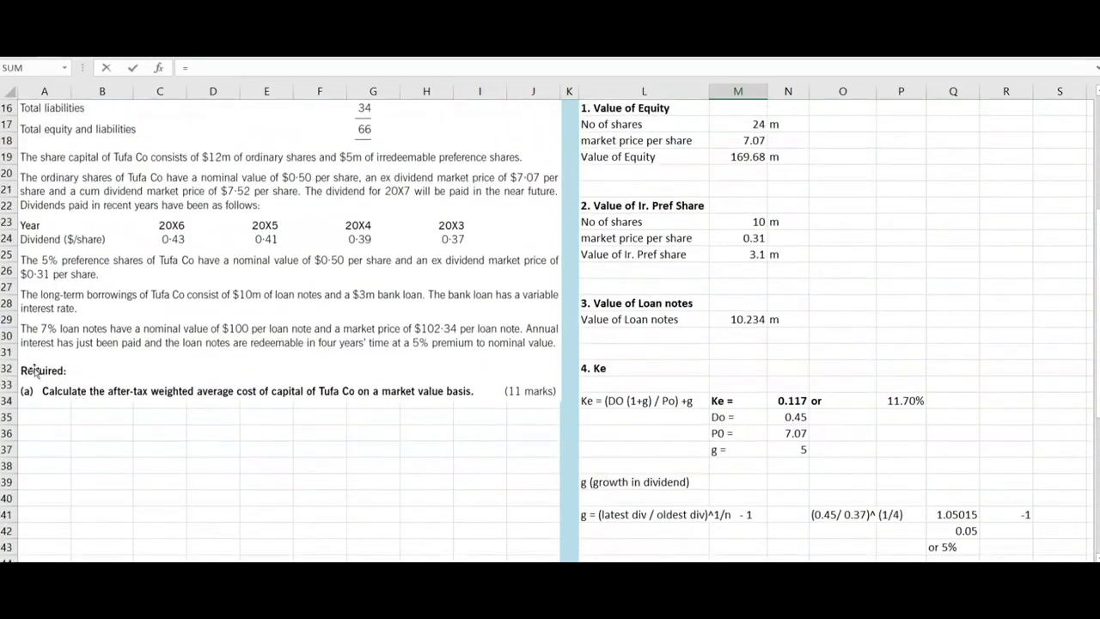
scroll(91, 391, "up", 3)
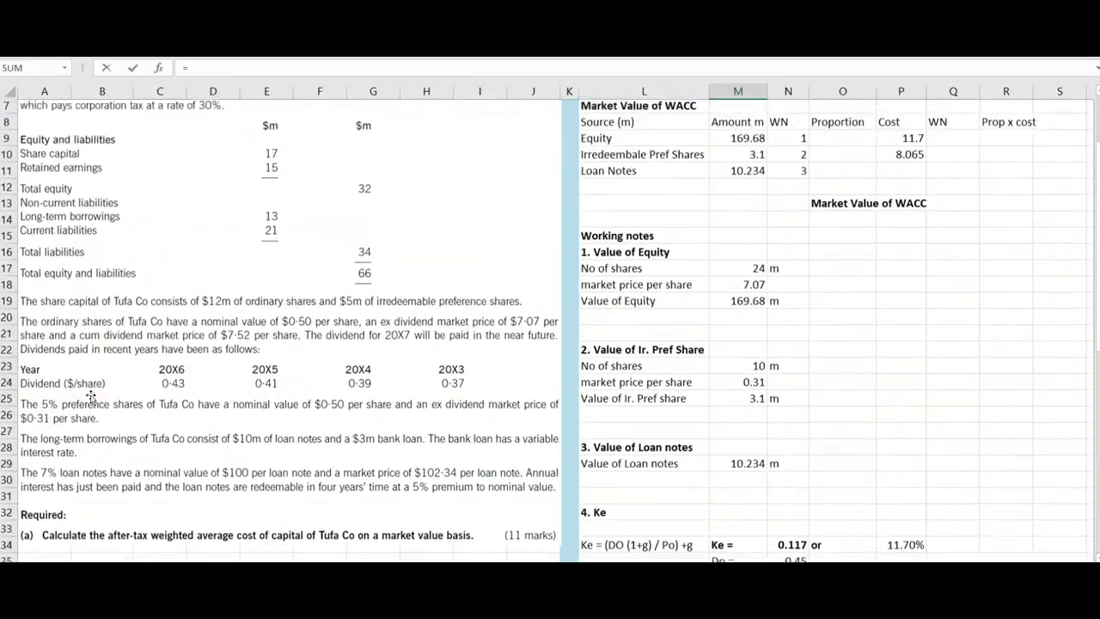
scroll(135, 245, "up", 2)
scroll(322, 331, "down", 9)
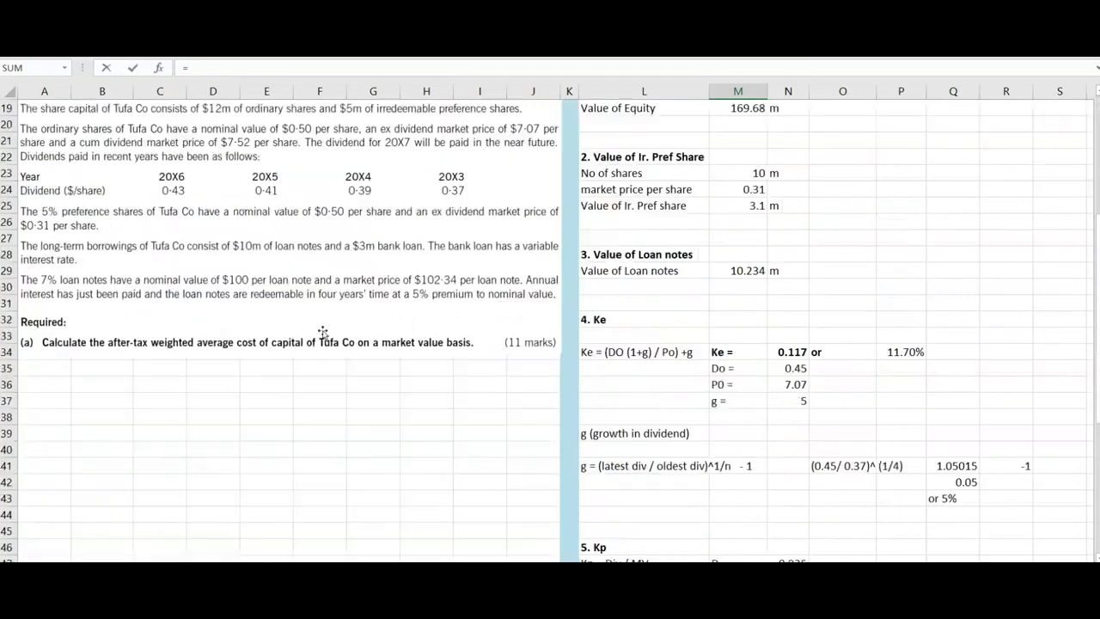
scroll(693, 513, "down", 5)
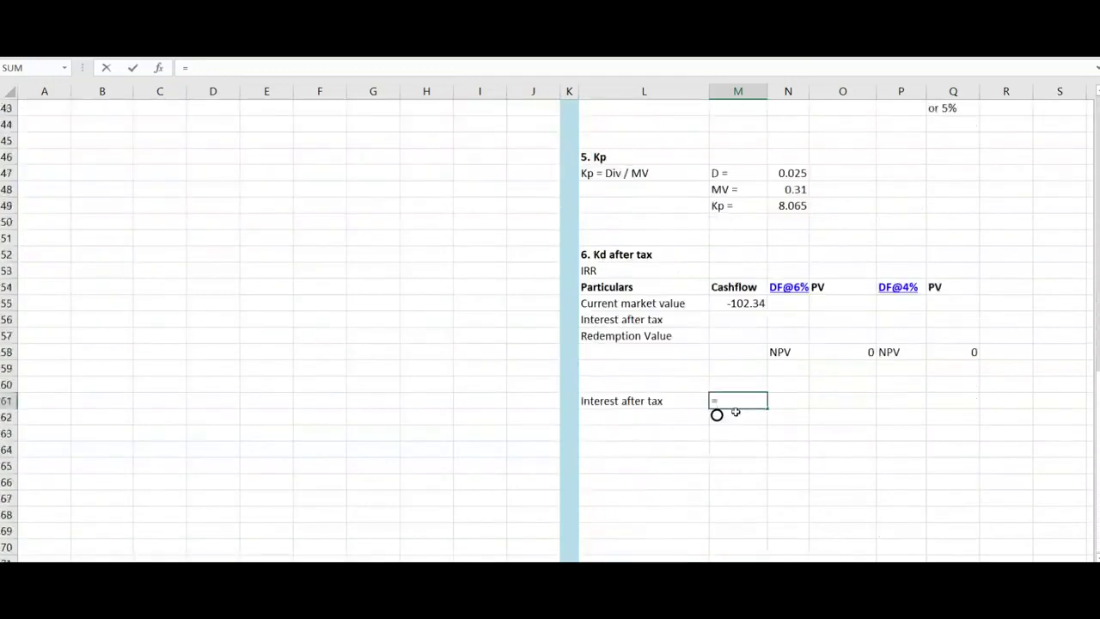
type("7*(1-0.3")
key("Return")
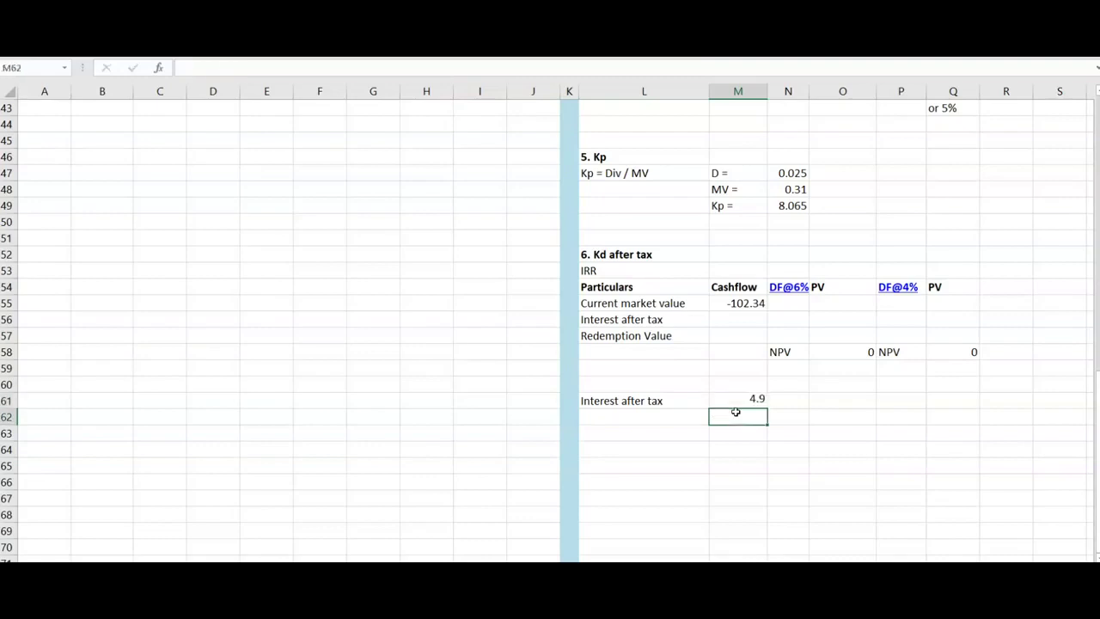
Enter 4.9 as the interest after tax cash flow in the Kd table
left_click(751, 318)
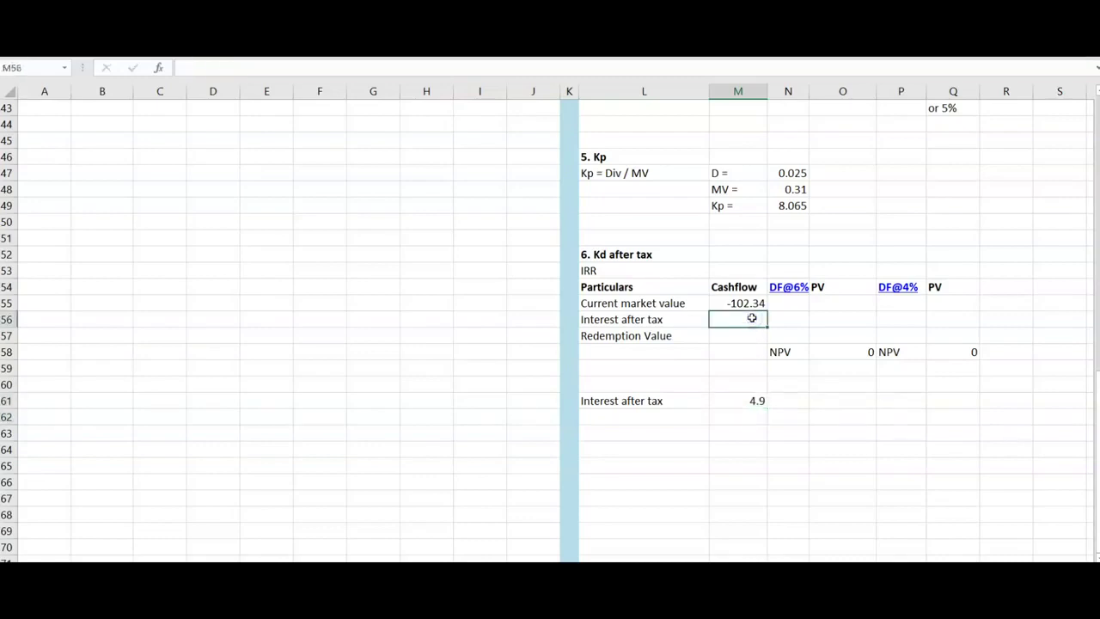
type("4")
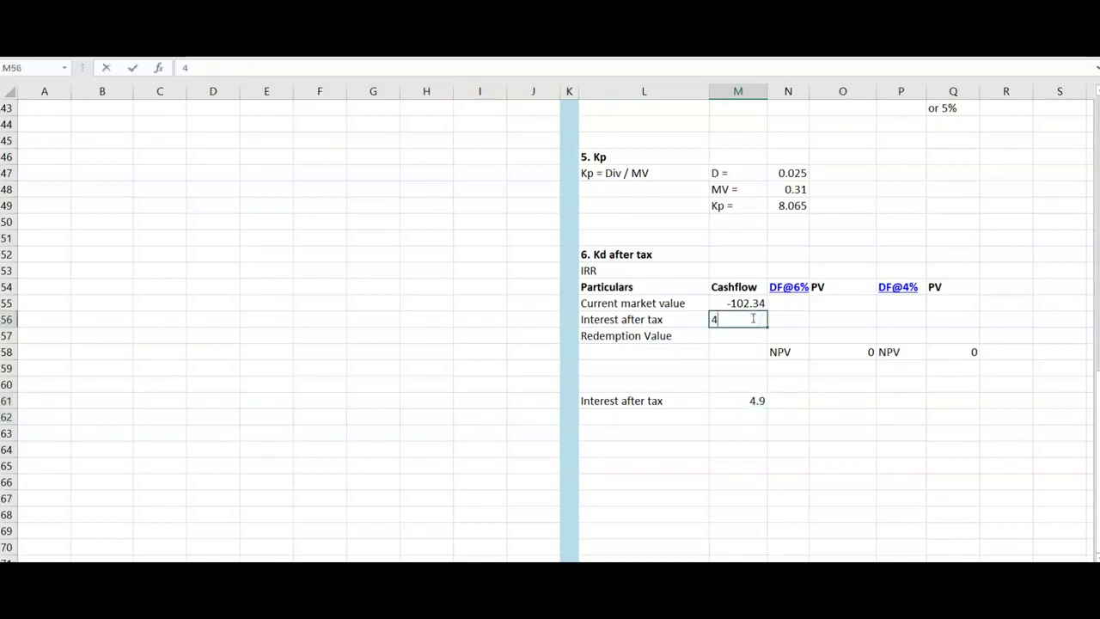
type(".9")
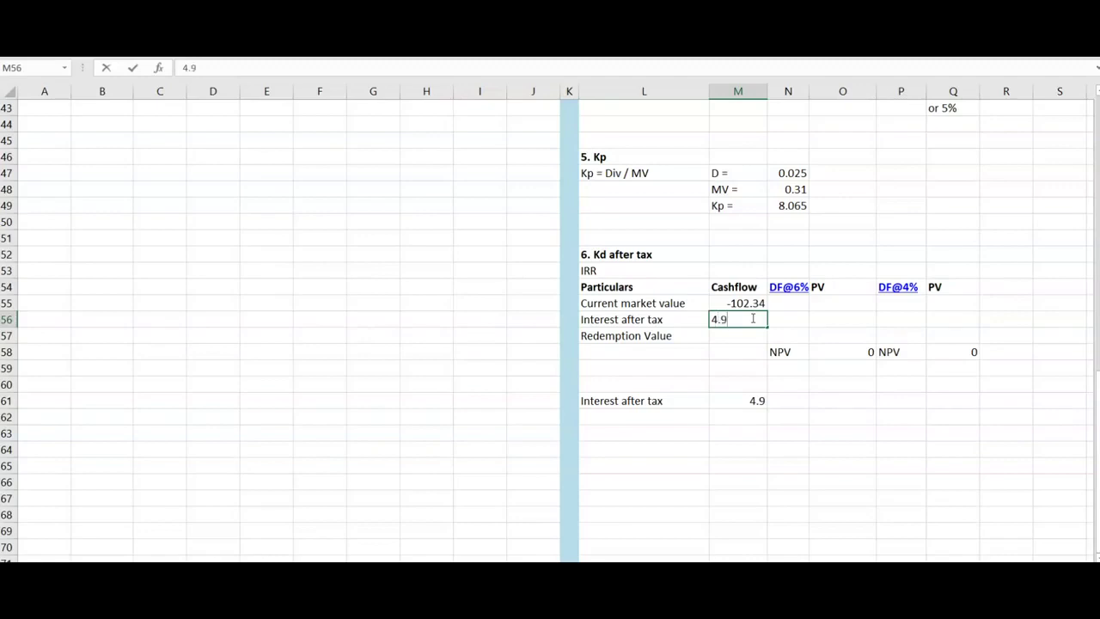
key("Return")
Enter 105 as the redemption value cash flow
scroll(566, 370, "up", 1)
scroll(566, 369, "up", 5)
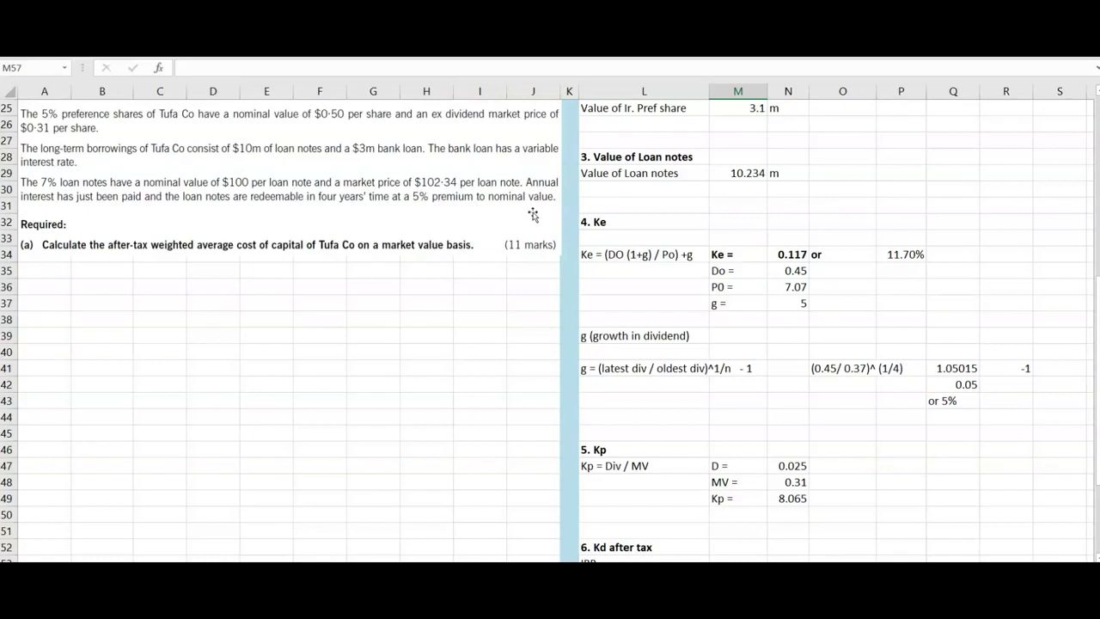
scroll(530, 215, "down", 5)
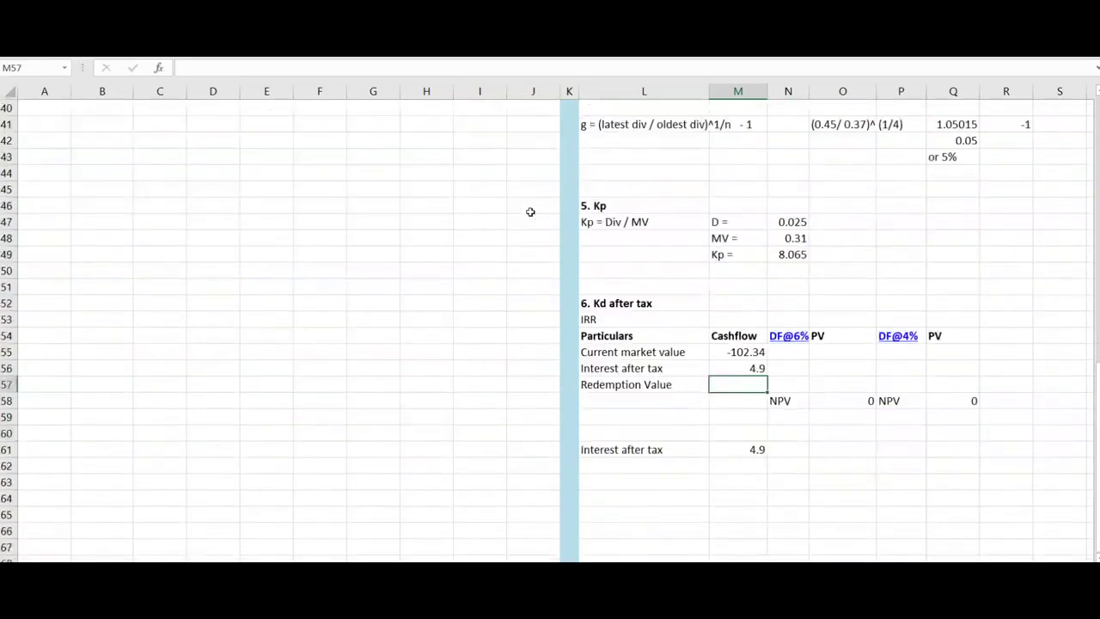
type("105")
key("Return")
Enter year-0 discount factors of 1 in both the DF@6% and DF@4% columns
key("Up")
key("Up")
key("Up")
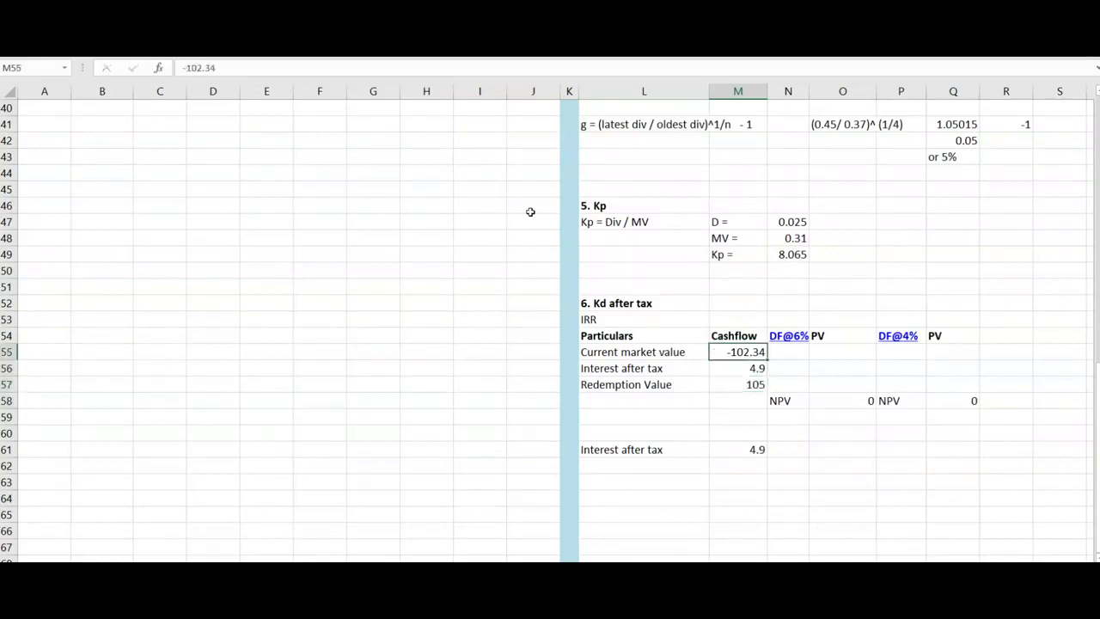
key("Right")
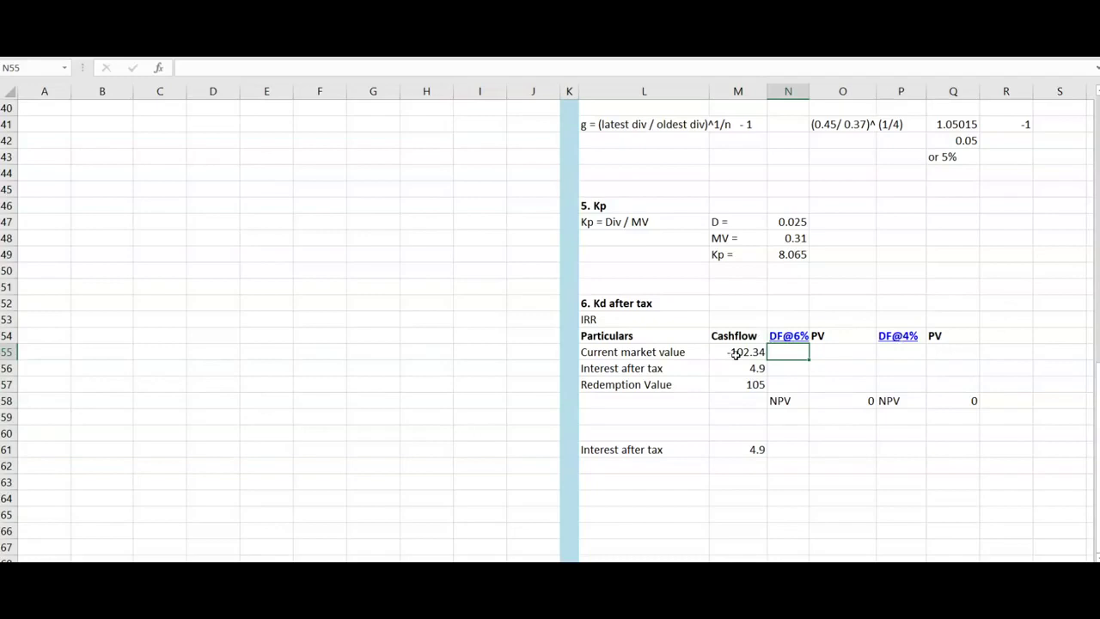
type("1")
key("Tab")
left_click(912, 352)
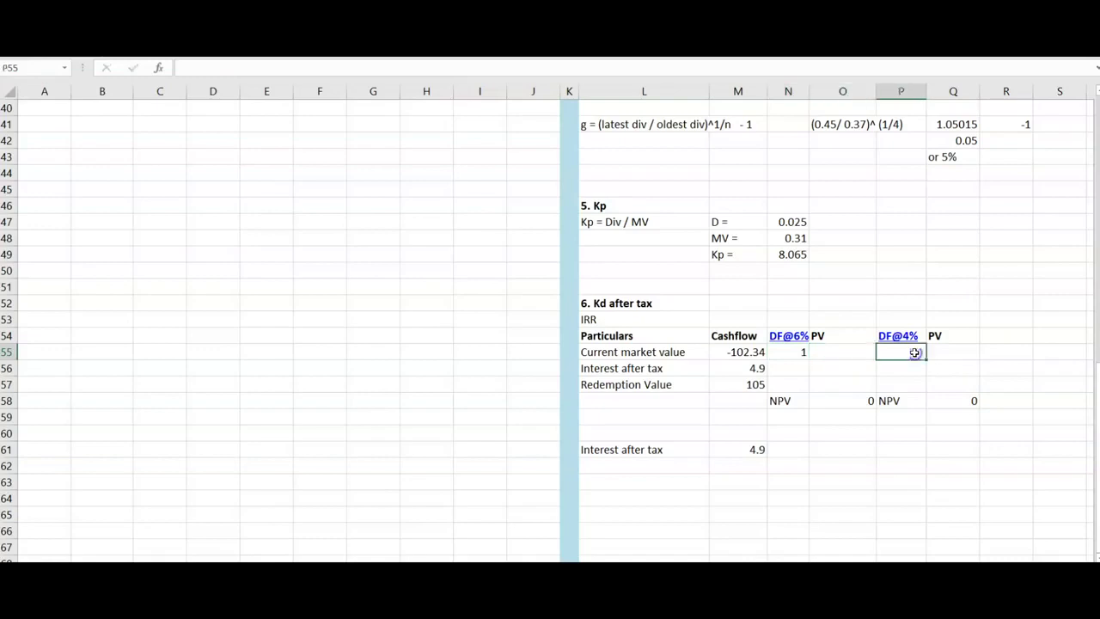
key("Tab")
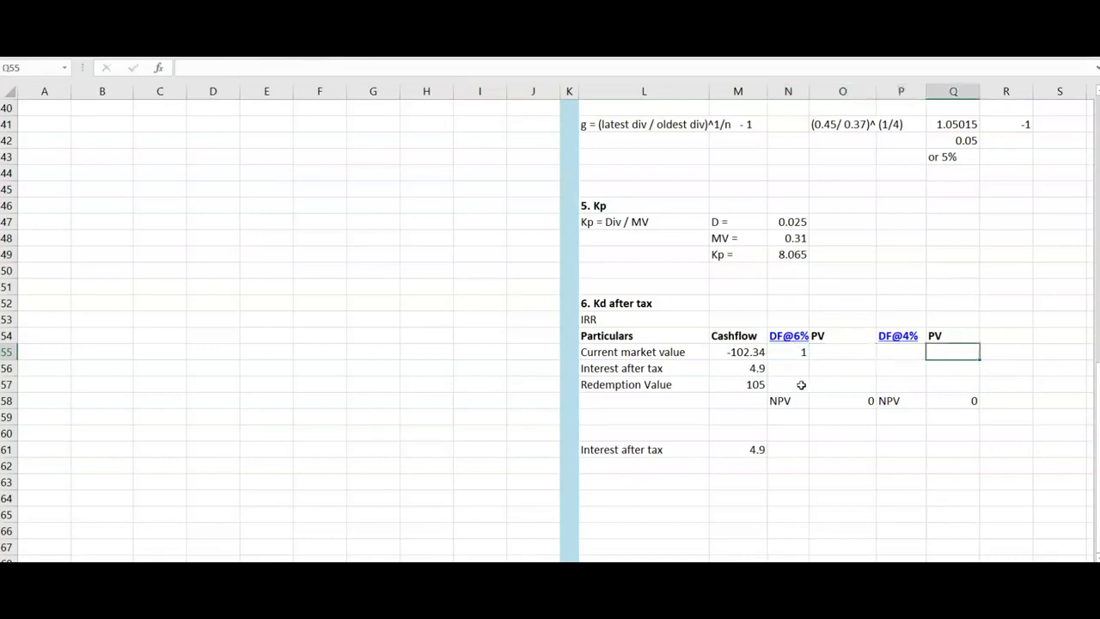
left_click(918, 352)
type("1")
key("Return")
Relabel the interest row 'Interest after tax 1-4 years' and widen column L to fit it
left_click(778, 369)
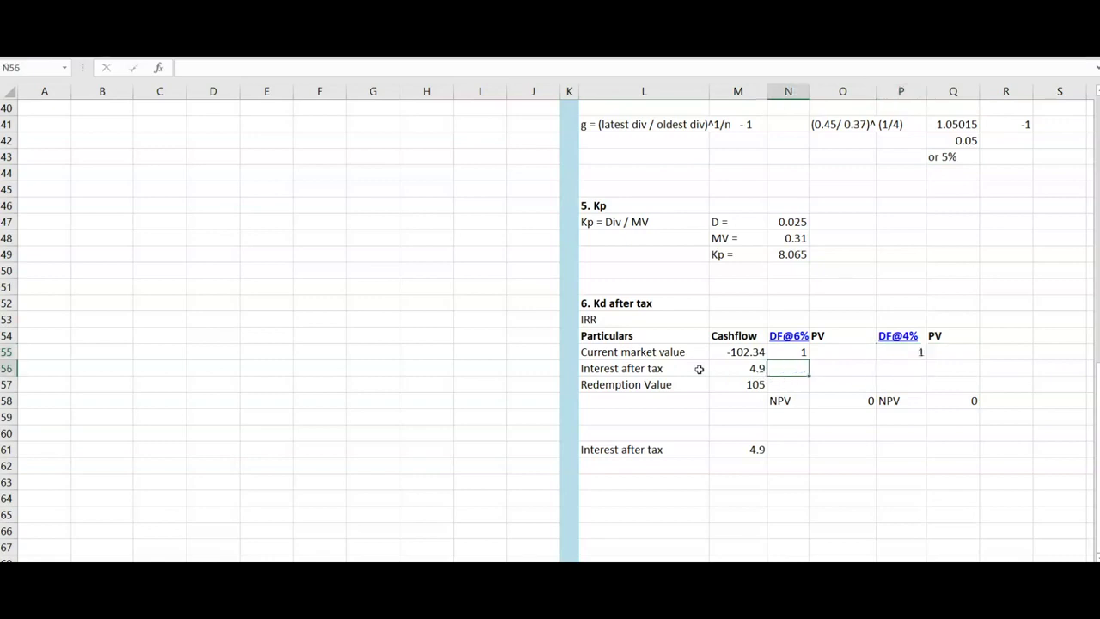
left_click(699, 369)
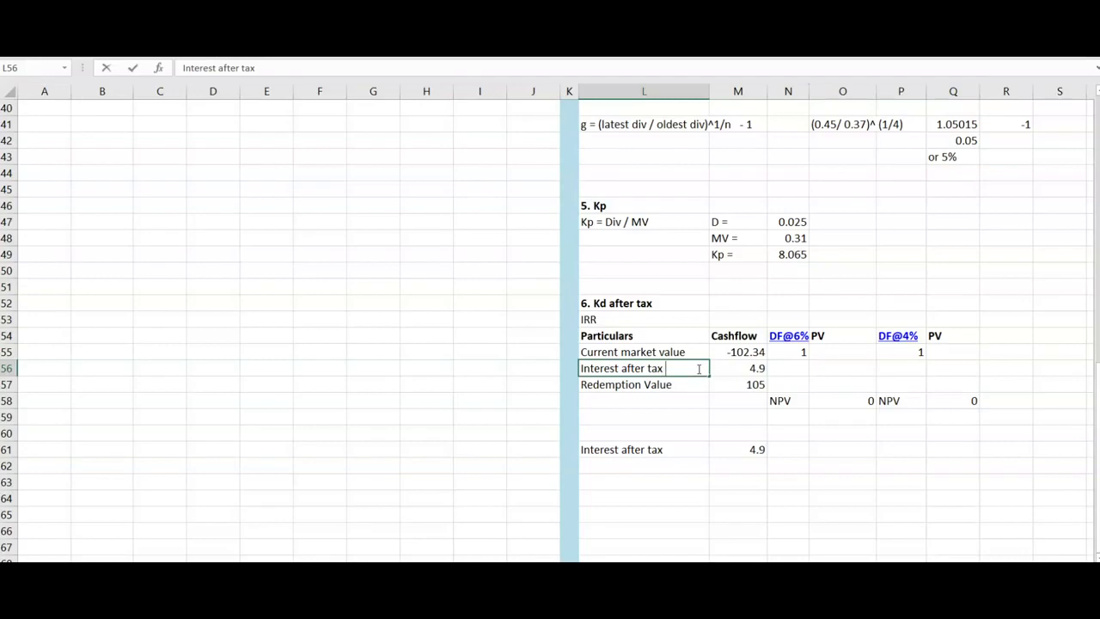
type("1-4")
key("Return")
double_click(698, 369)
type("years")
key("Return")
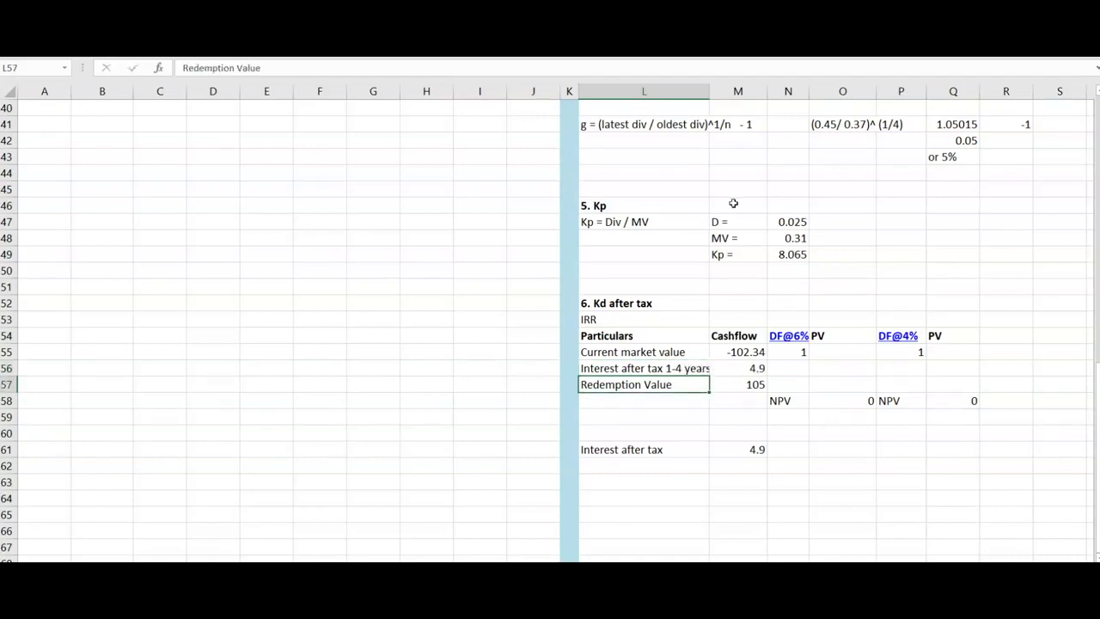
left_click_drag(707, 85, 757, 86)
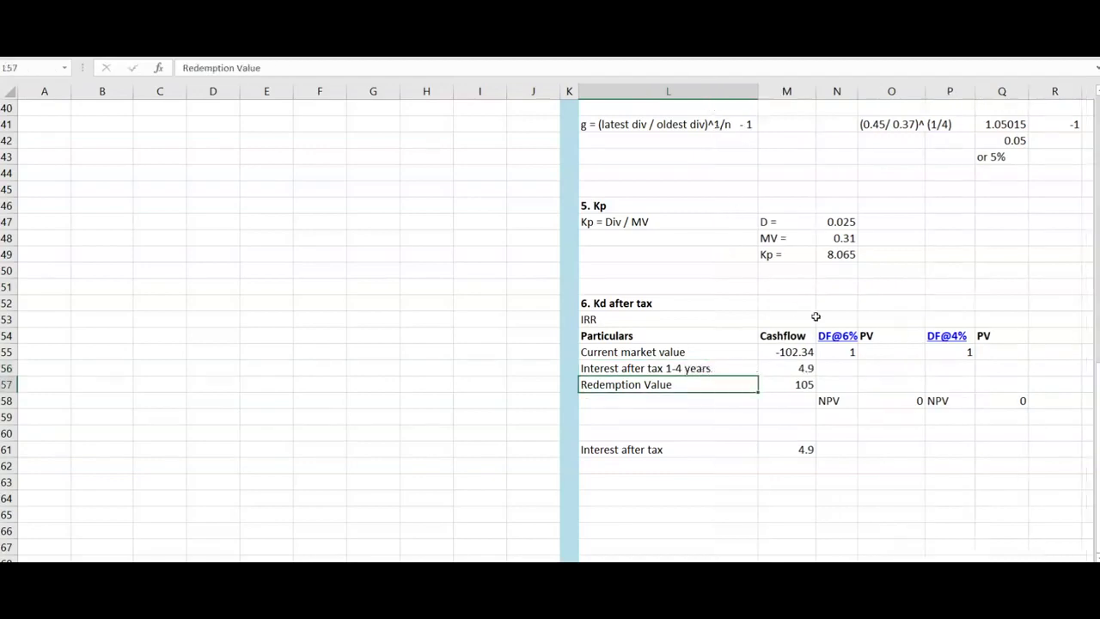
left_click(853, 368)
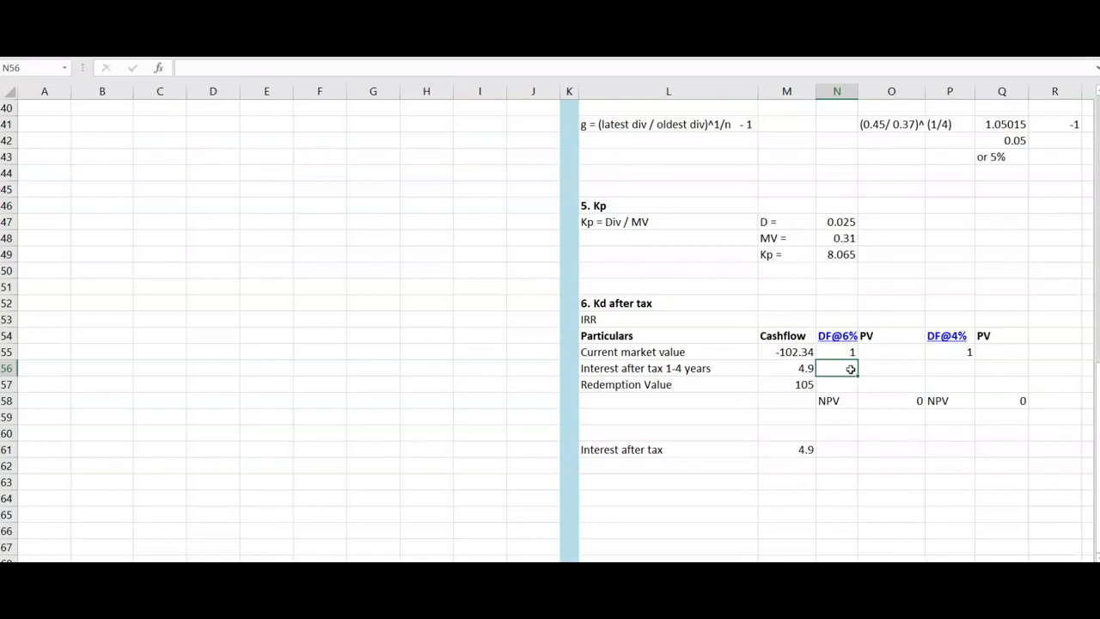
Enter the 6% discount factors 3.465 for interest and 0.792 for redemption in N56:N57
type("3")
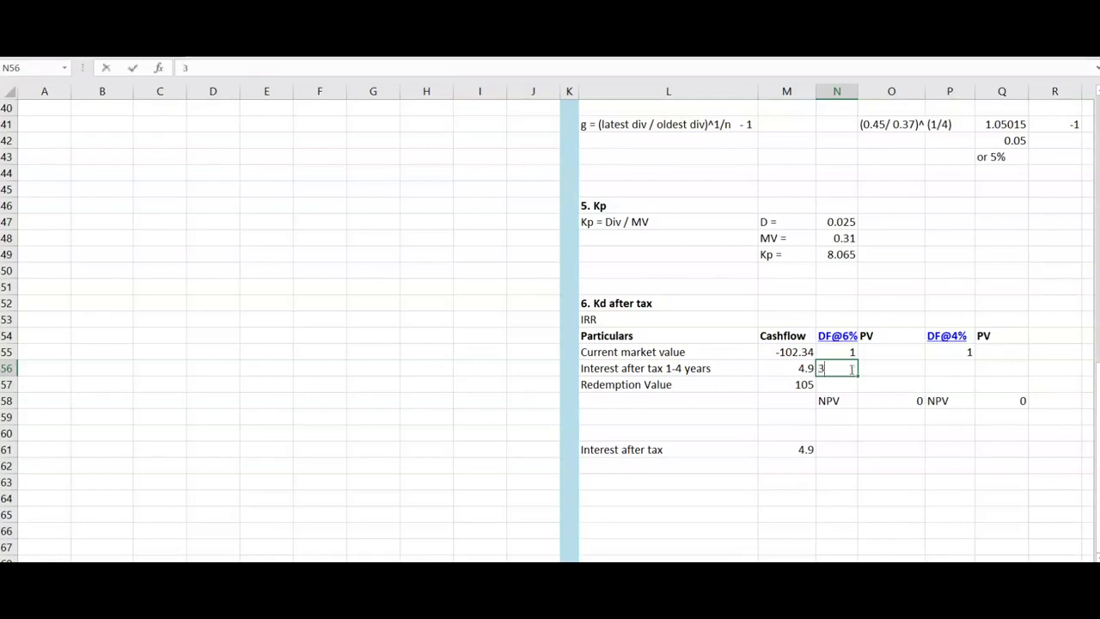
type(".465")
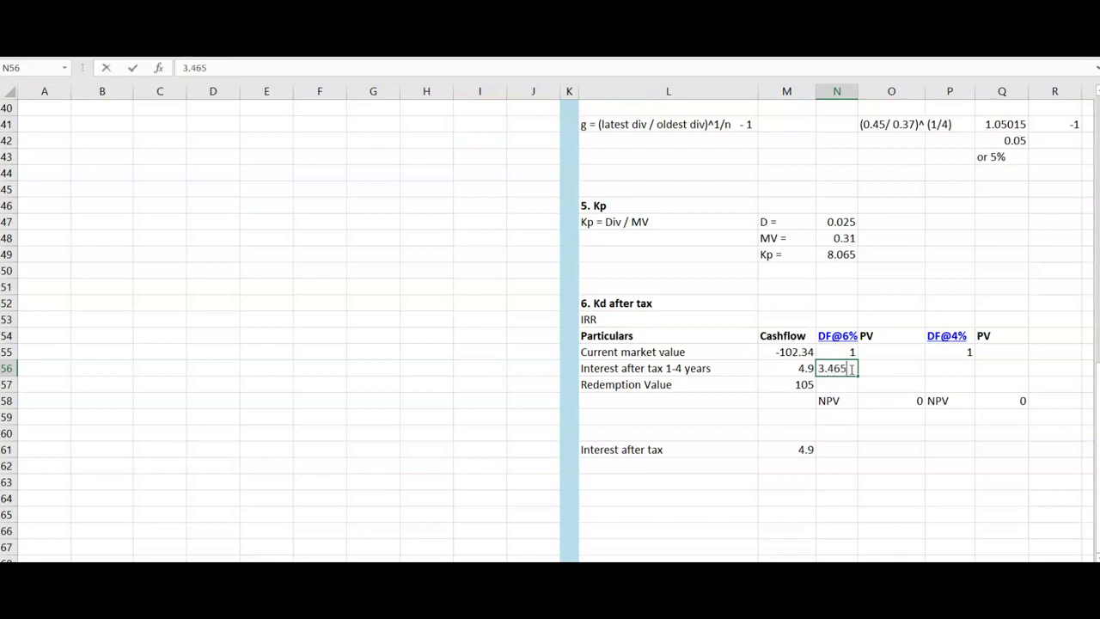
key("Return")
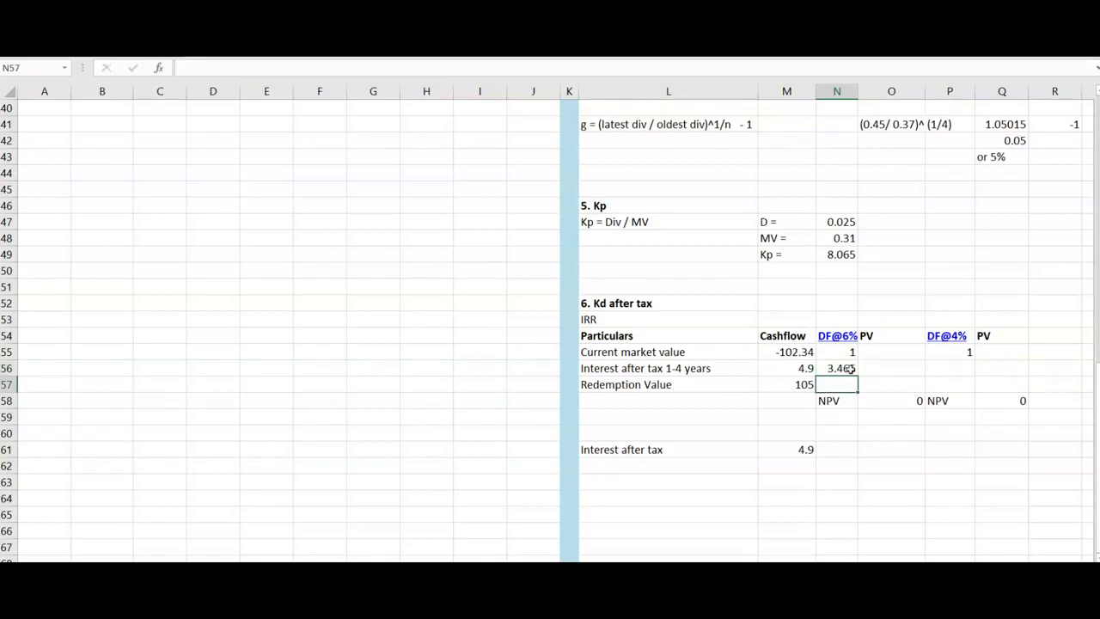
type("0.792")
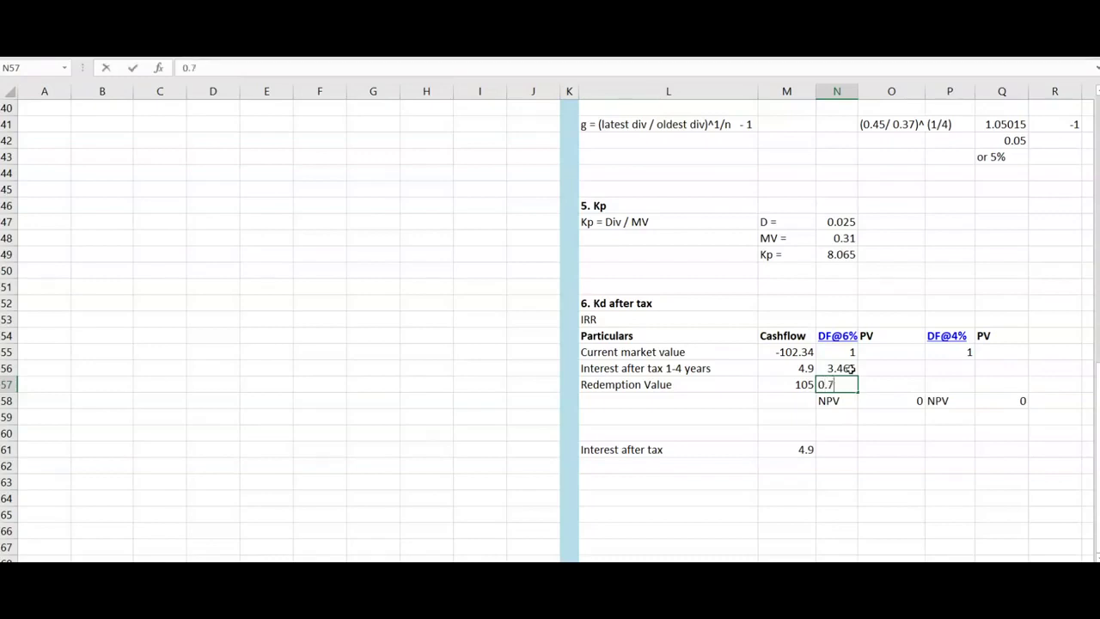
key("Return")
Enter the 4% discount factors 3.63 and 0.855 in P56:P57
key("Up")
key("Up")
key("Right")
key("Right")
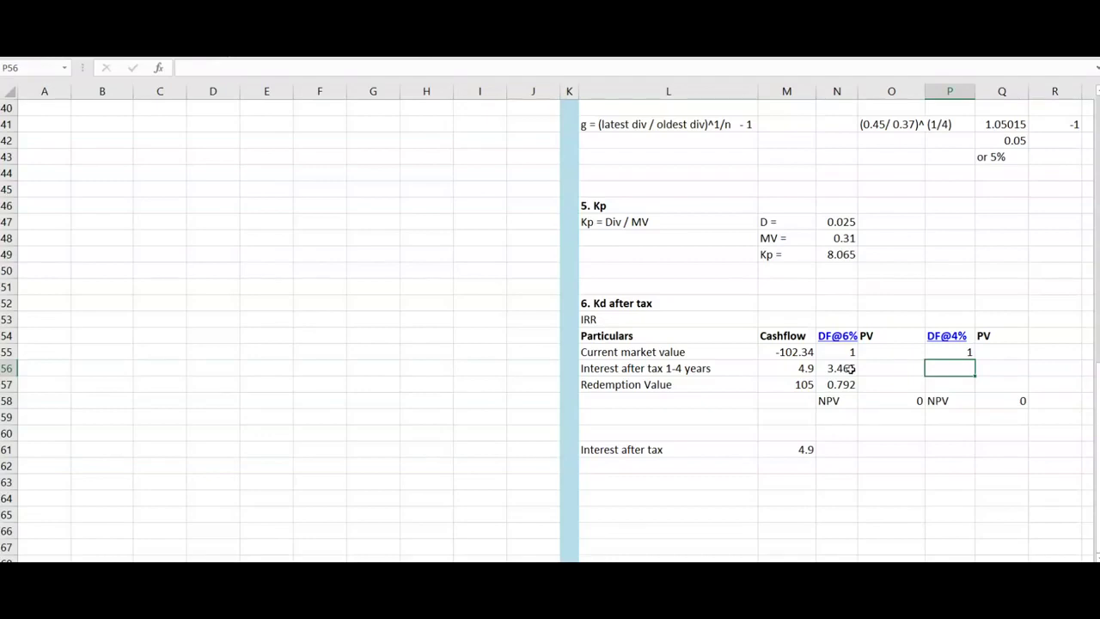
type("3.")
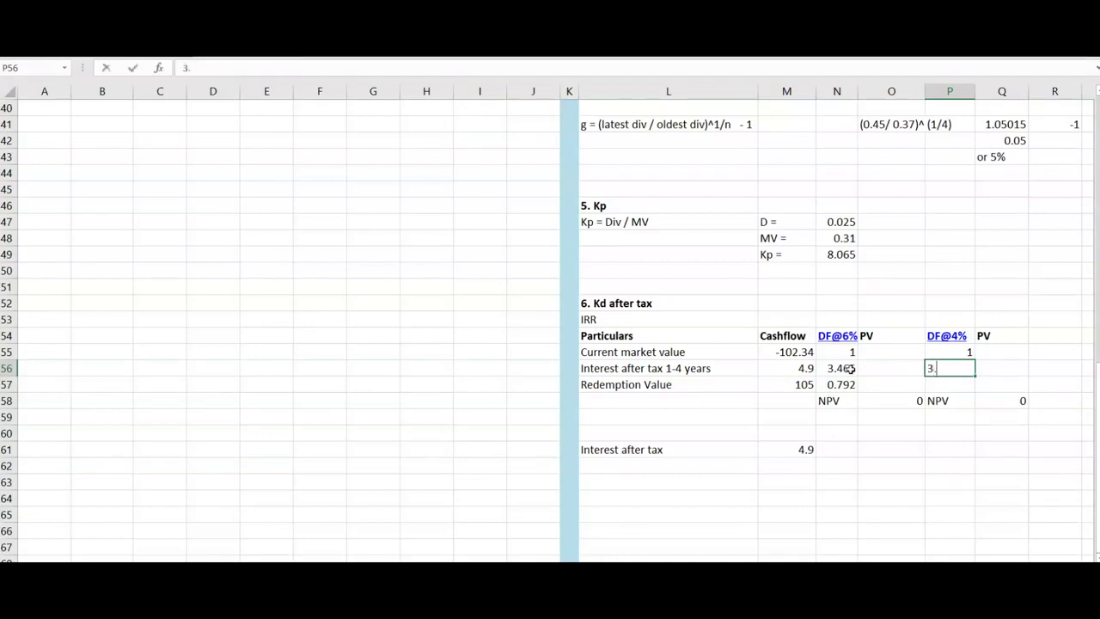
type("63")
key("Return")
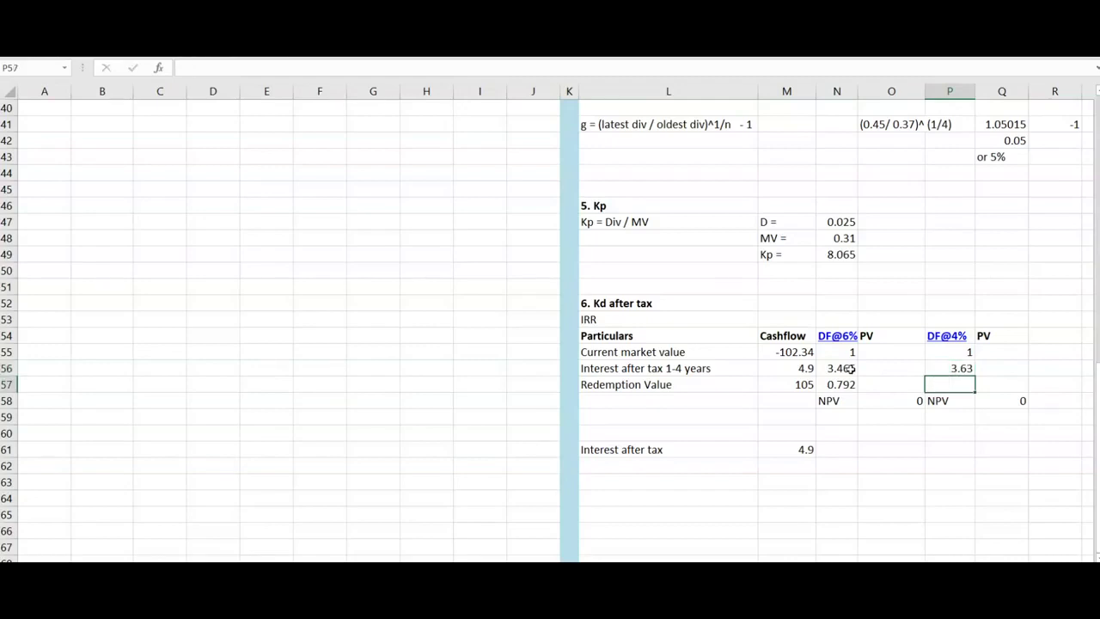
type("0")
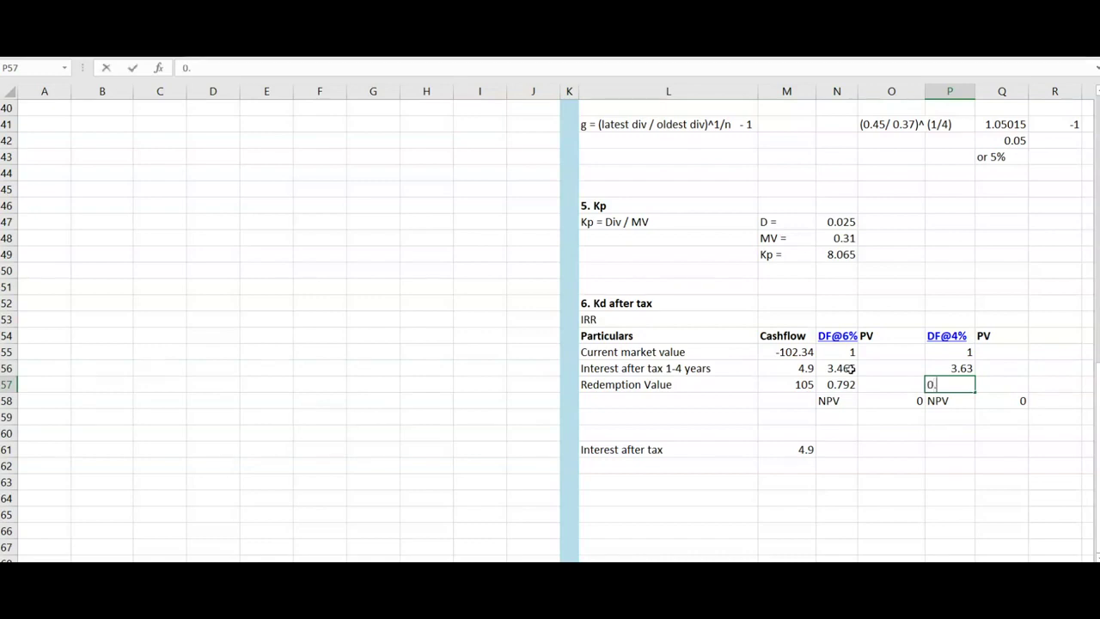
type(".855")
key("Return")
Fill the 6% present values in O55:O57 with =M55*N55, copied down
left_click(894, 353)
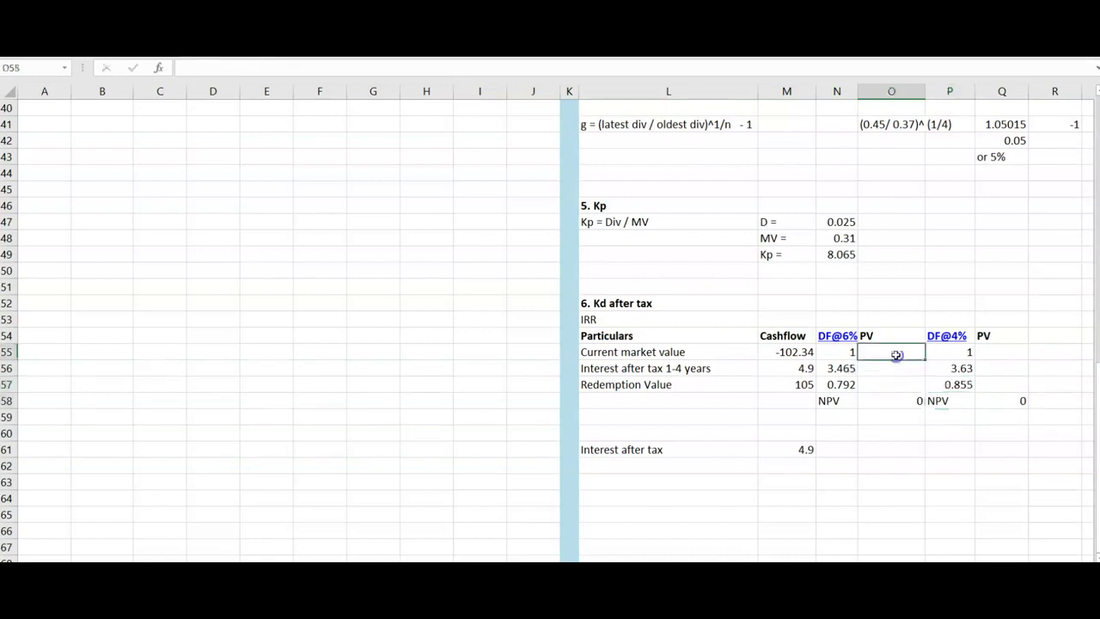
type("=")
left_click(794, 353)
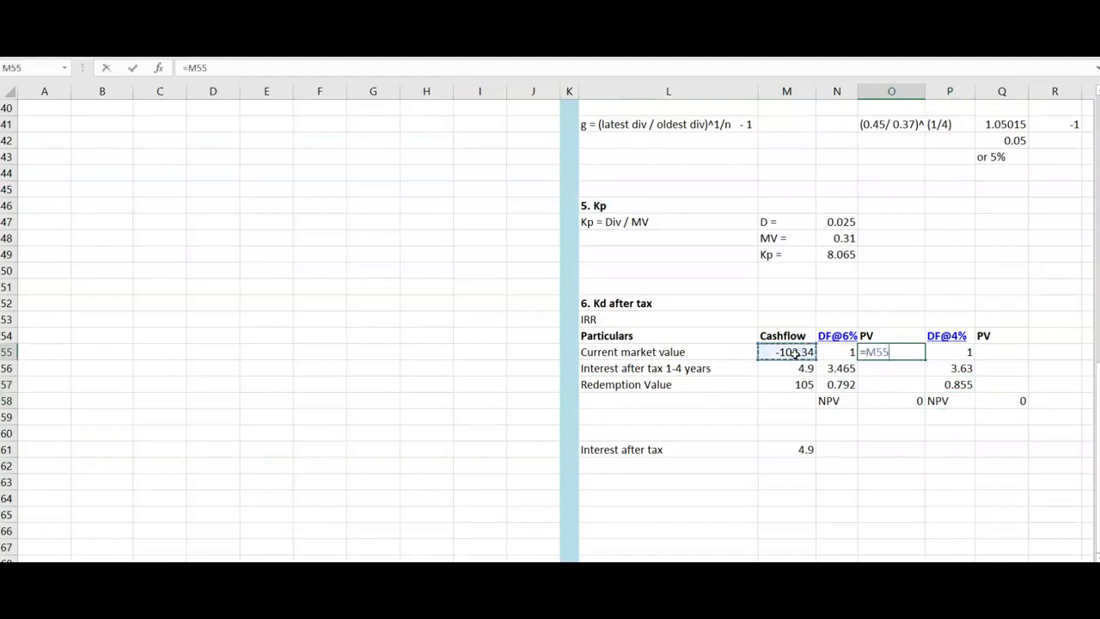
type("*")
left_click(840, 353)
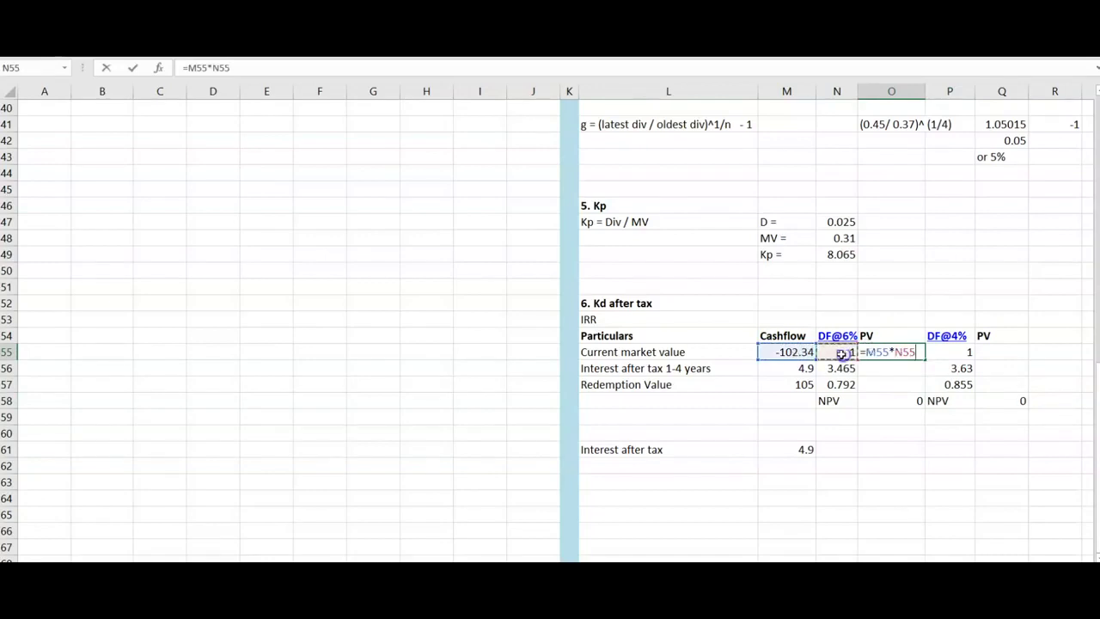
key("Return")
key("Up")
key("ctrl+c")
key("Down")
key("ctrl+v")
key("Down")
key("ctrl+v")
key("Escape")
Fill the 4% present values in Q55:Q57 with =M55*P55, copied down
left_click(984, 353)
type("=")
left_click(789, 352)
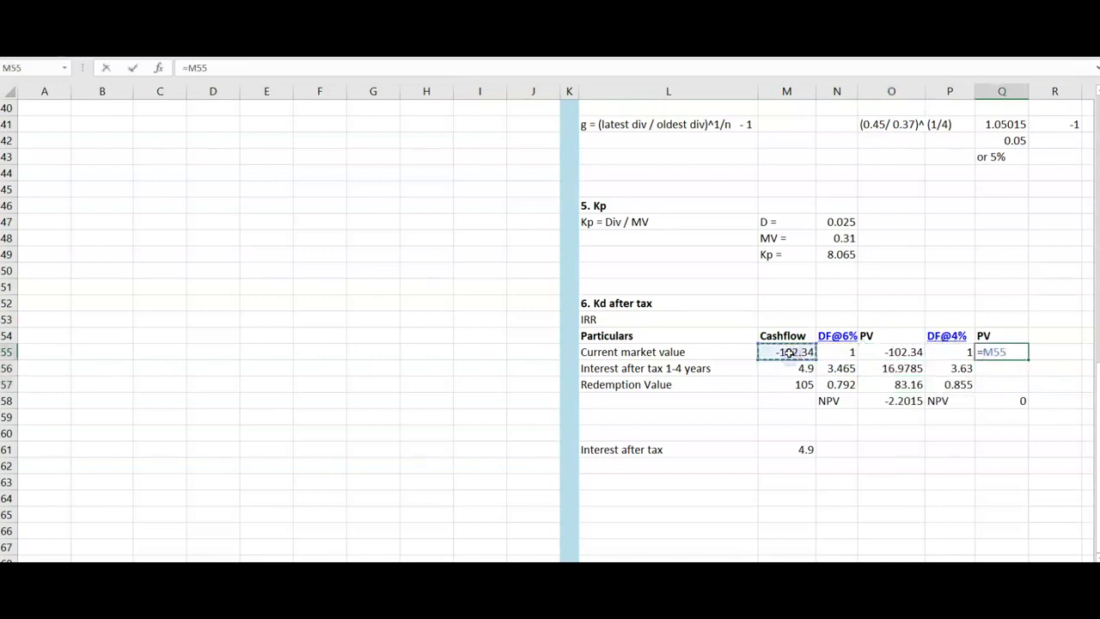
type("*")
left_click(953, 352)
key("Return")
key("Up")
key("ctrl+c")
key("Down")
key("ctrl+v")
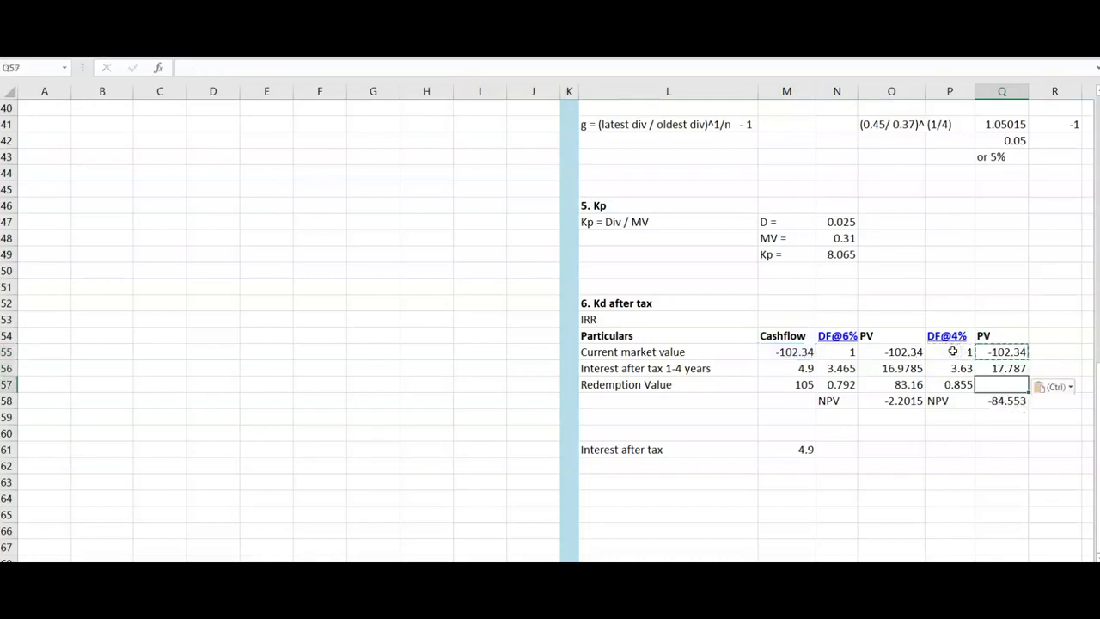
key("Down")
key("ctrl+v")
key("Down")
key("Escape")
left_click(886, 461)
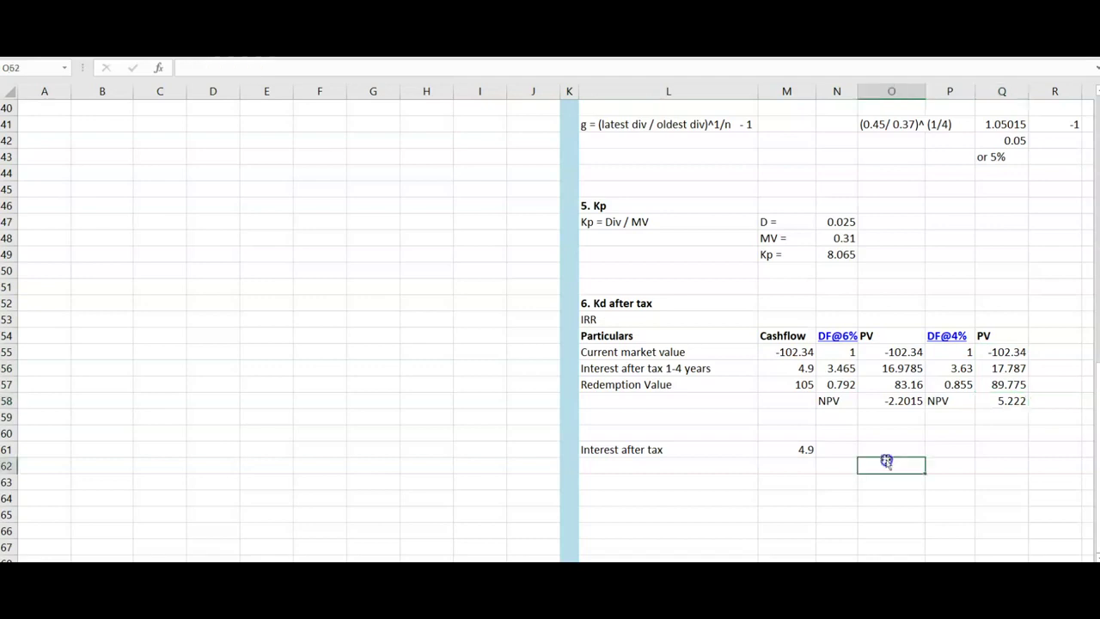
left_click(655, 477)
Label the row IRR in L63 and start the interpolation with 4+ in M63
type("IRR")
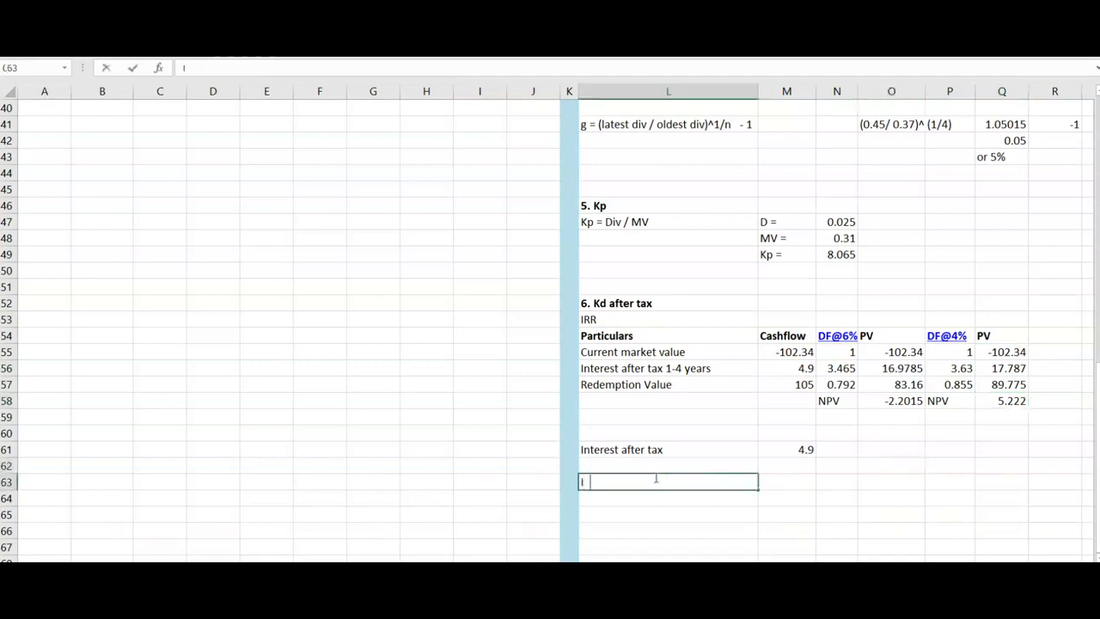
key("Tab")
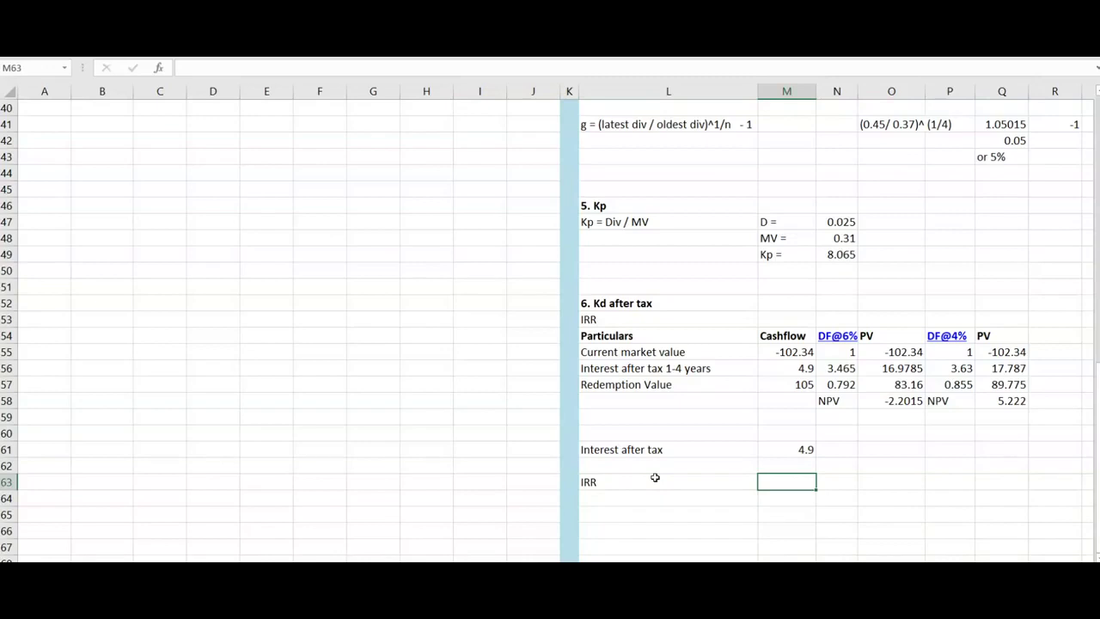
type("4")
key("Tab")
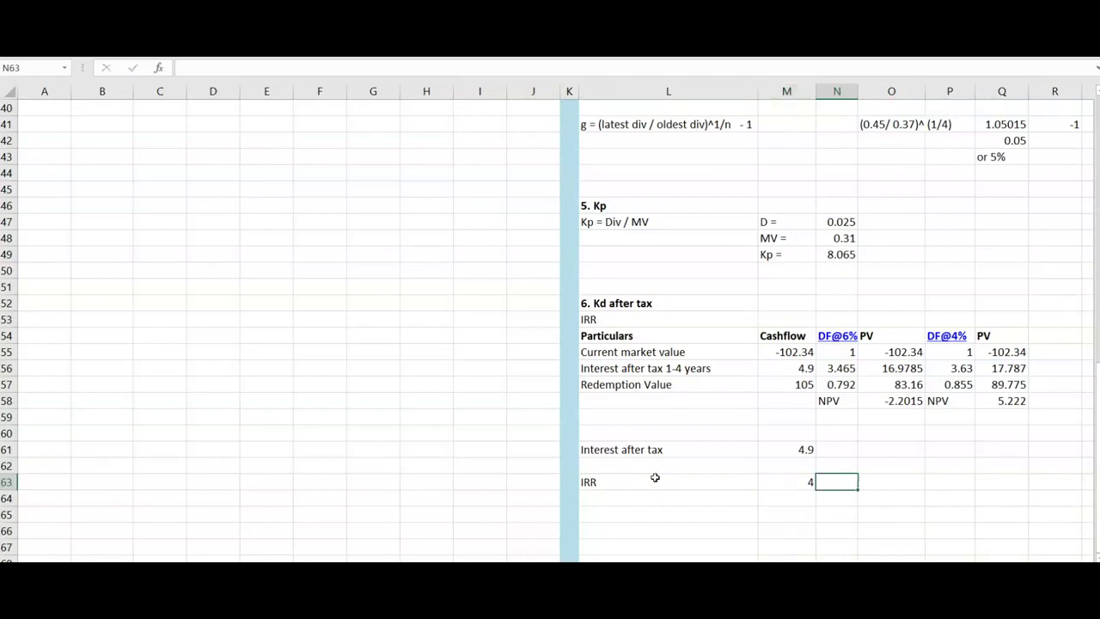
left_click(803, 486)
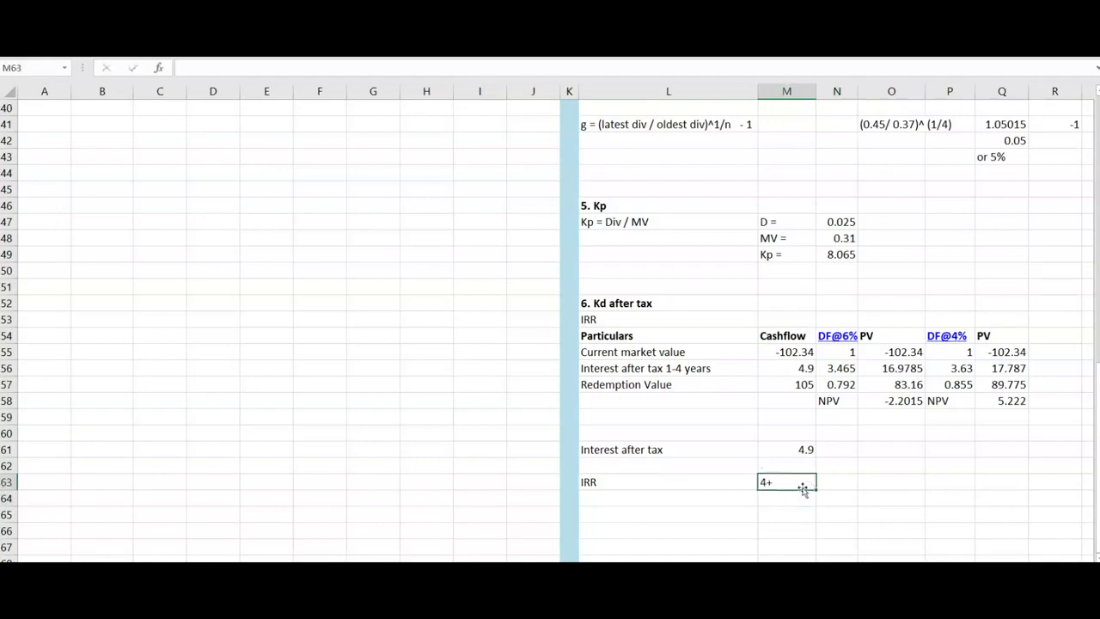
key("Tab")
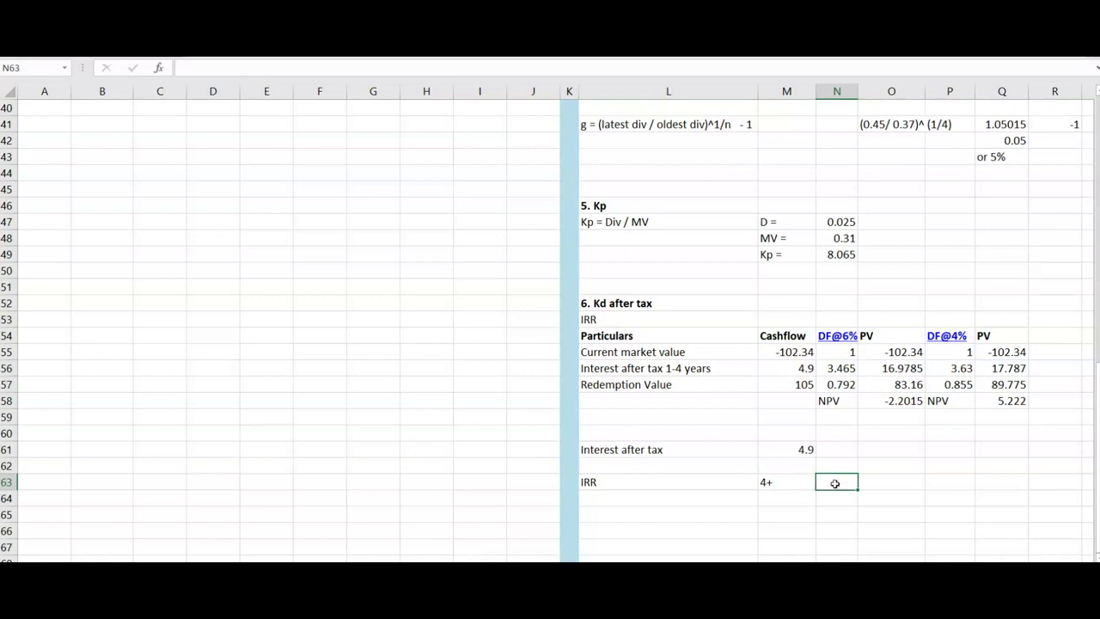
Enter the NPV fraction (5.22 / (5.22 - (-2.2)) in N63
type("(5.22 / (5.22 - (-")
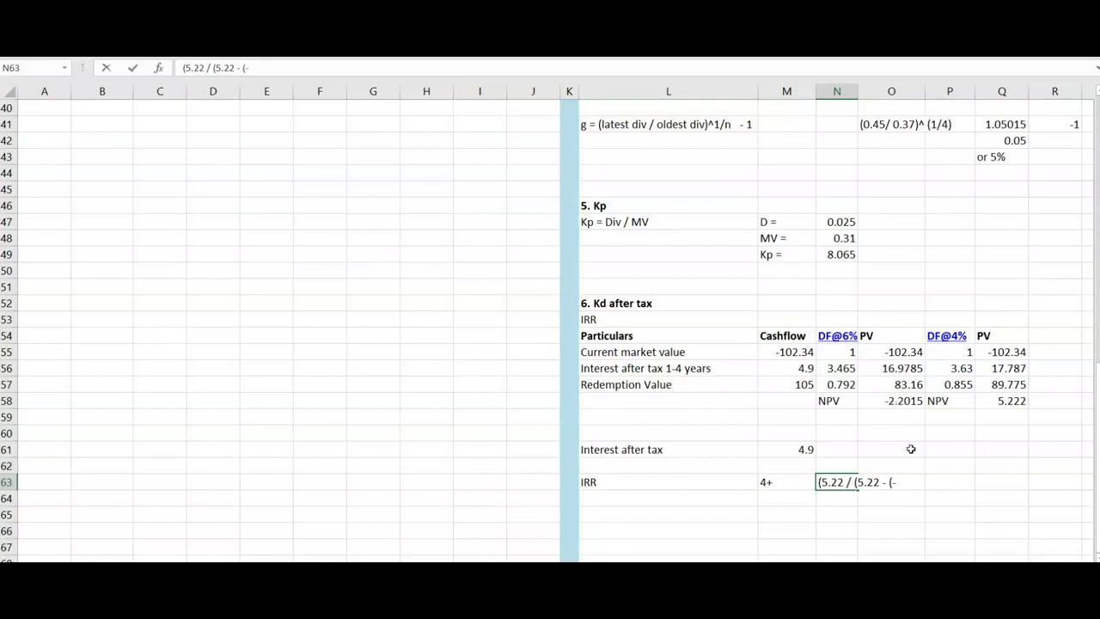
type("2.2")
key("Return")
key("Up")
key("Up")
key("Down")
Add the * sign in P63 and the (6-4) rate difference in Q63
key("Right")
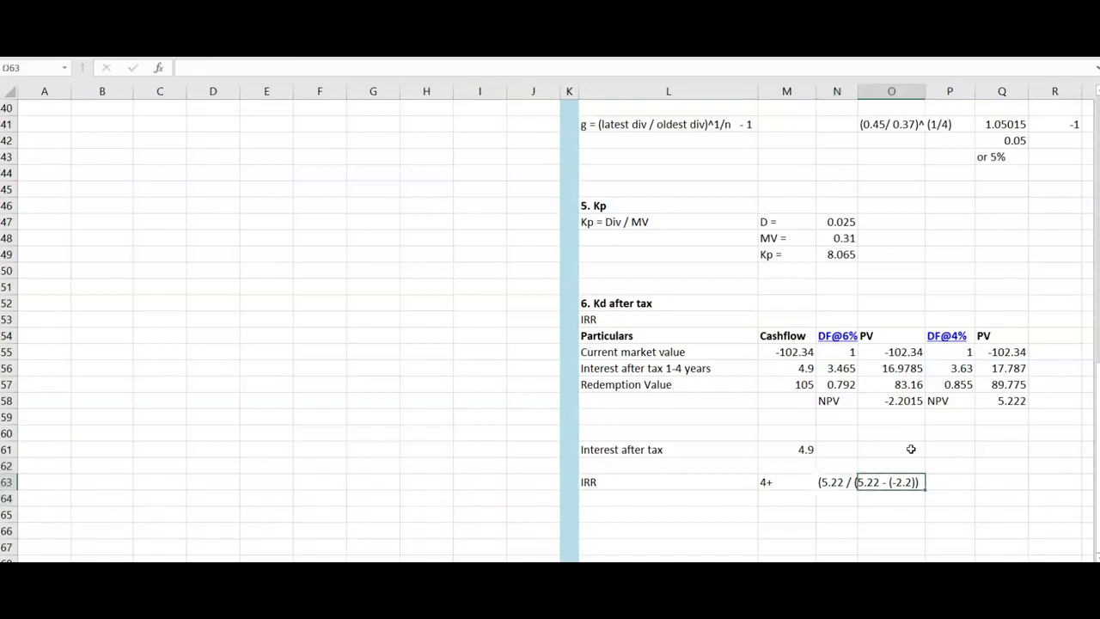
key("Right")
type("*")
key("Right")
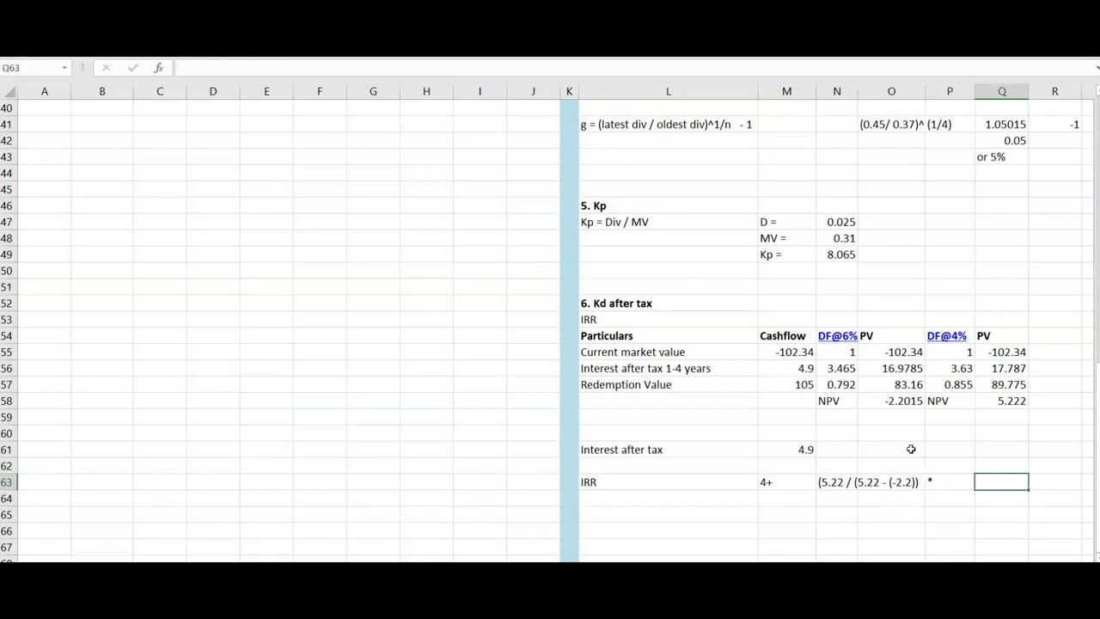
type("(")
type("6-6")
key("Return")
key("Left")
key("Left")
key("Left")
key("Left")
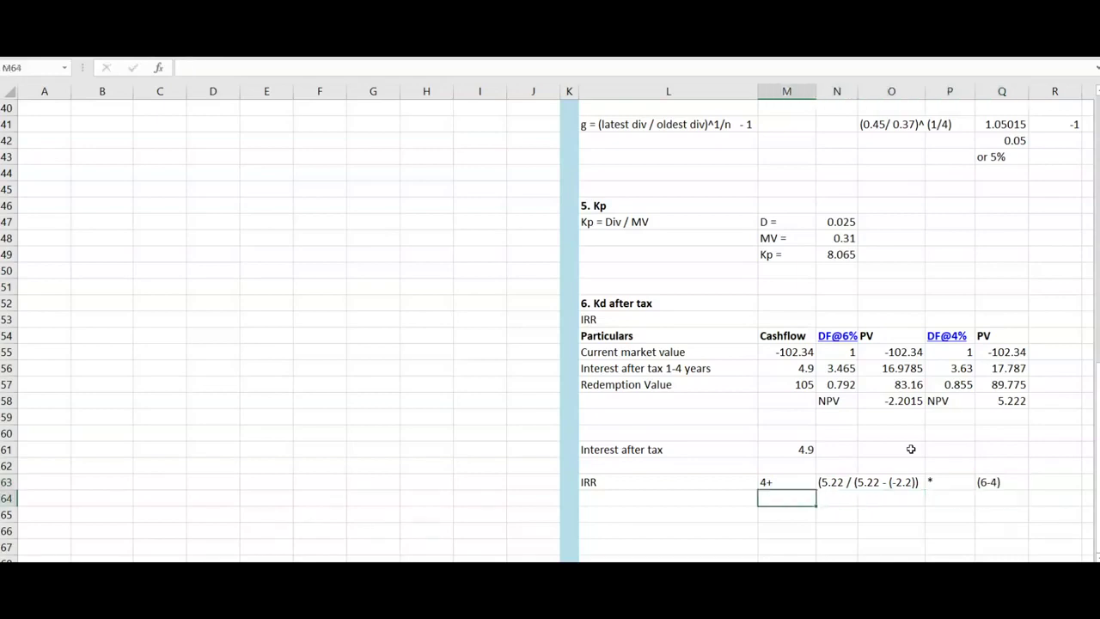
Put 4 in M64 and copy the fraction to N64 as a formula giving 0.704
type("4")
key("Tab")
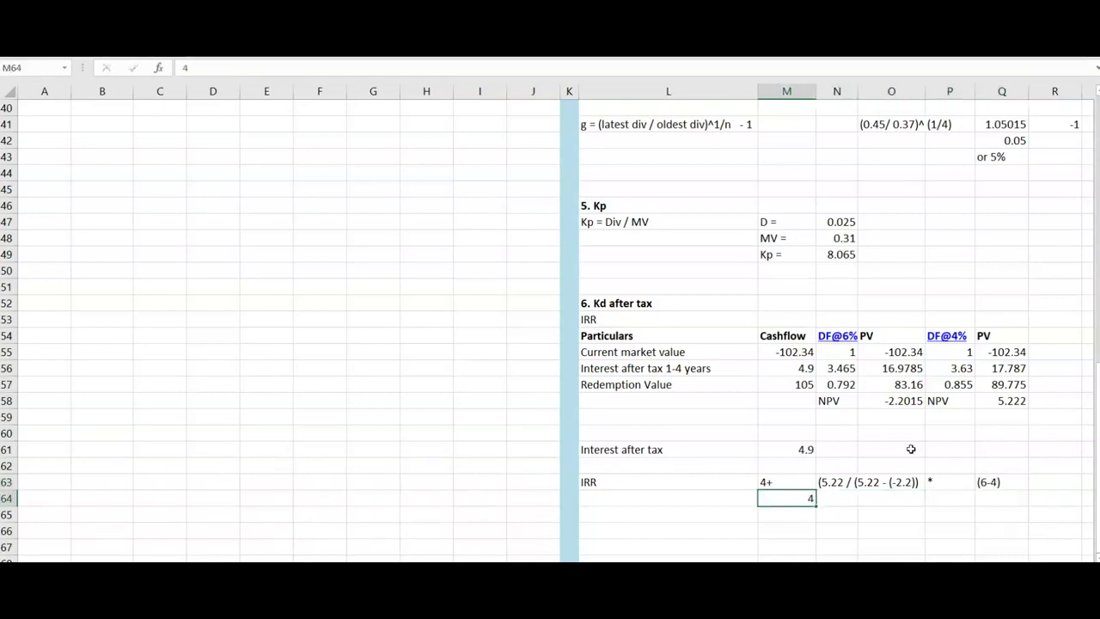
key("ctrl+d")
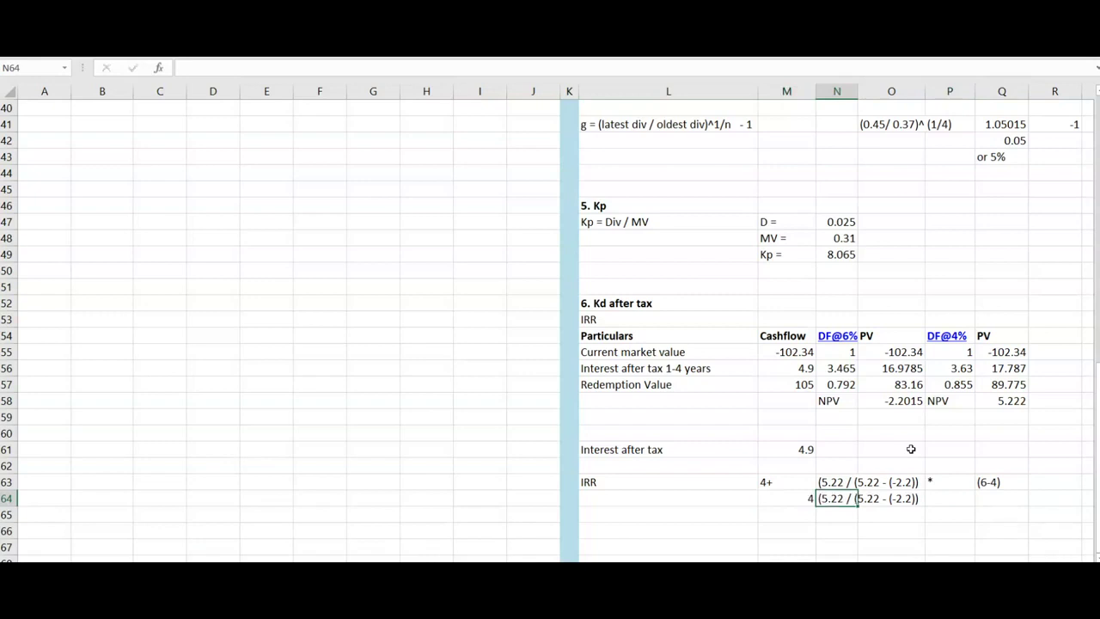
double_click(821, 498)
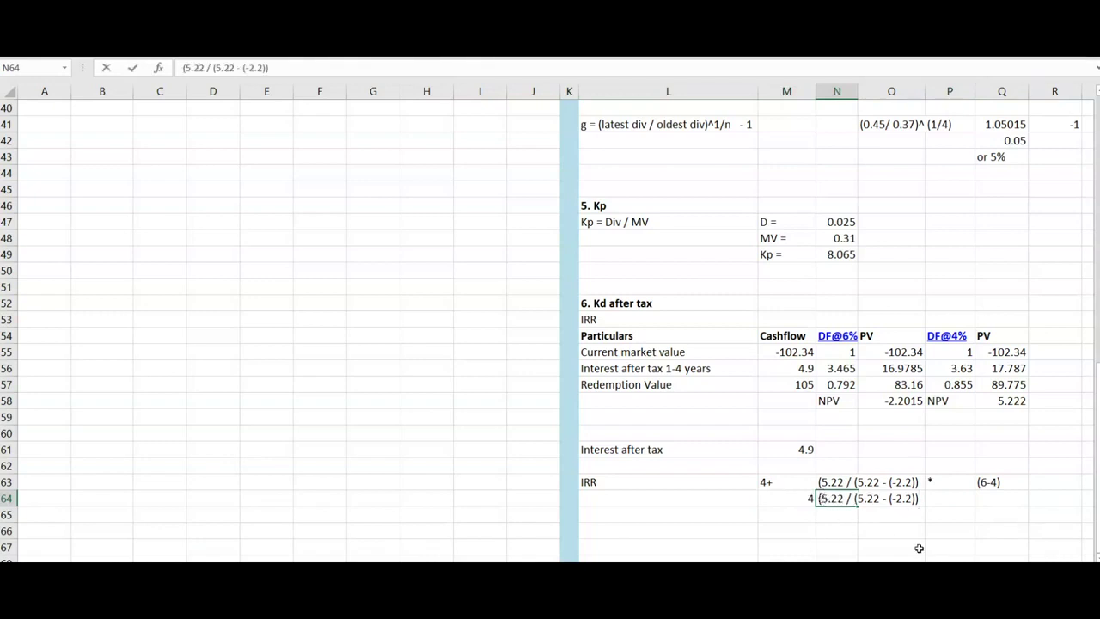
type("=")
key("Return")
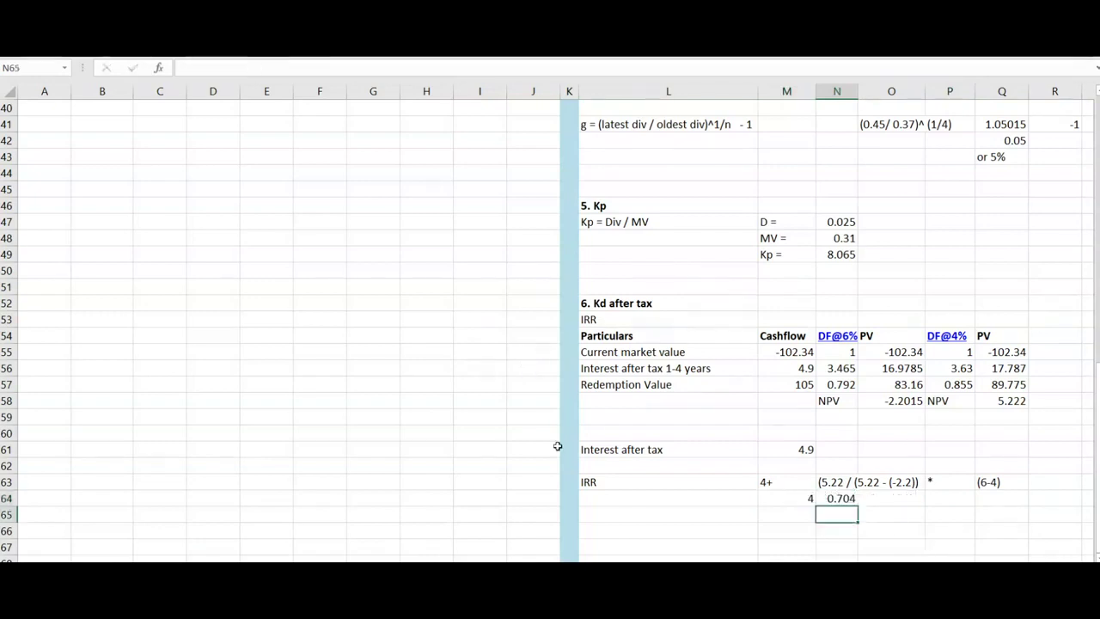
Copy the * sign into row 64 and enter 2 beside the 0.704 fraction
left_click(831, 500)
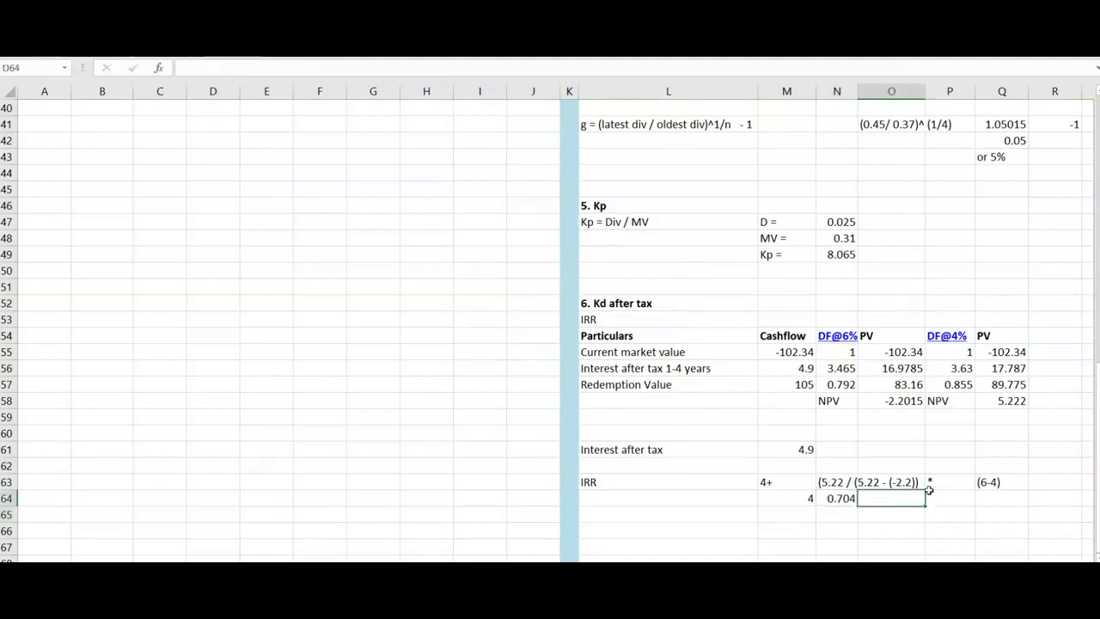
left_click(931, 482)
key("ctrl+c")
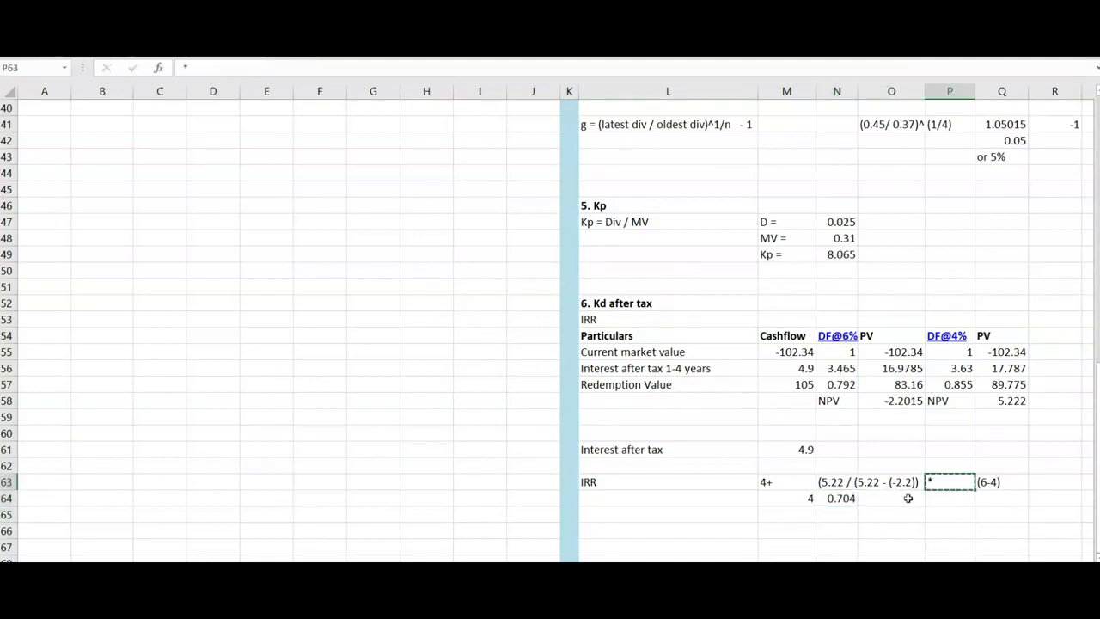
left_click(898, 499)
key("ctrl+v")
left_click(934, 498)
type("2")
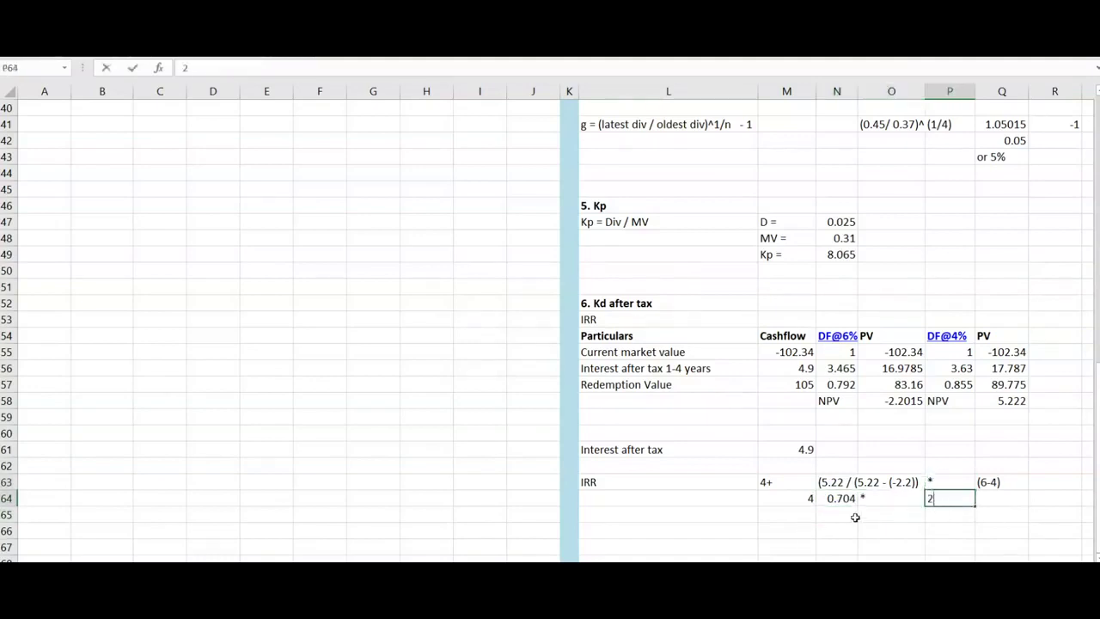
left_click(834, 505)
left_click_drag(834, 505, 934, 503)
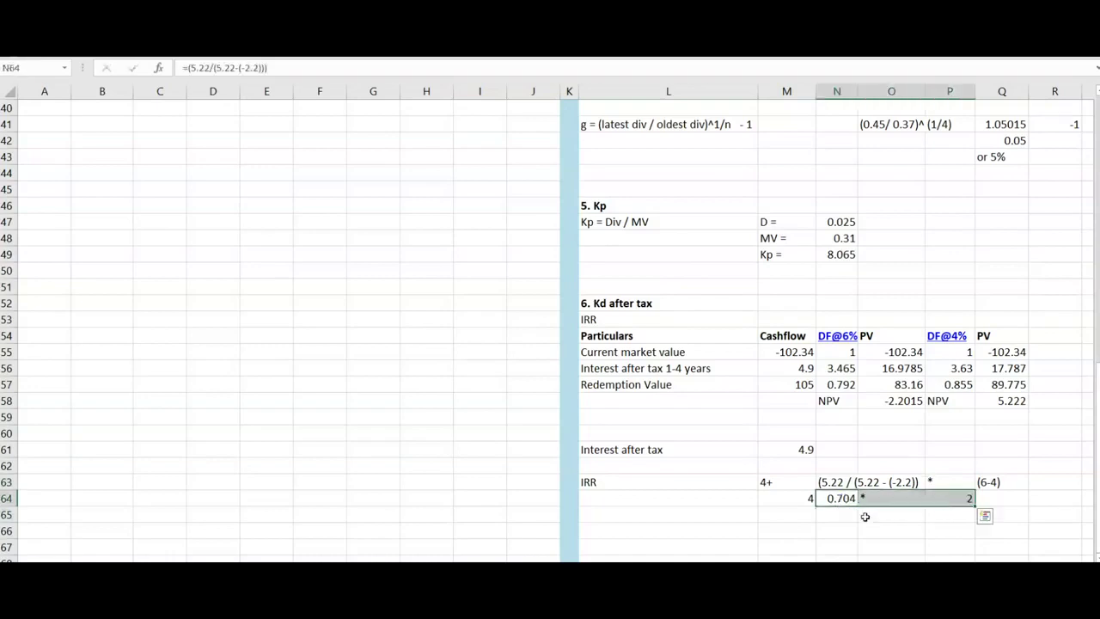
Enter =N64*P64 in N65, giving 1.407
left_click(833, 517)
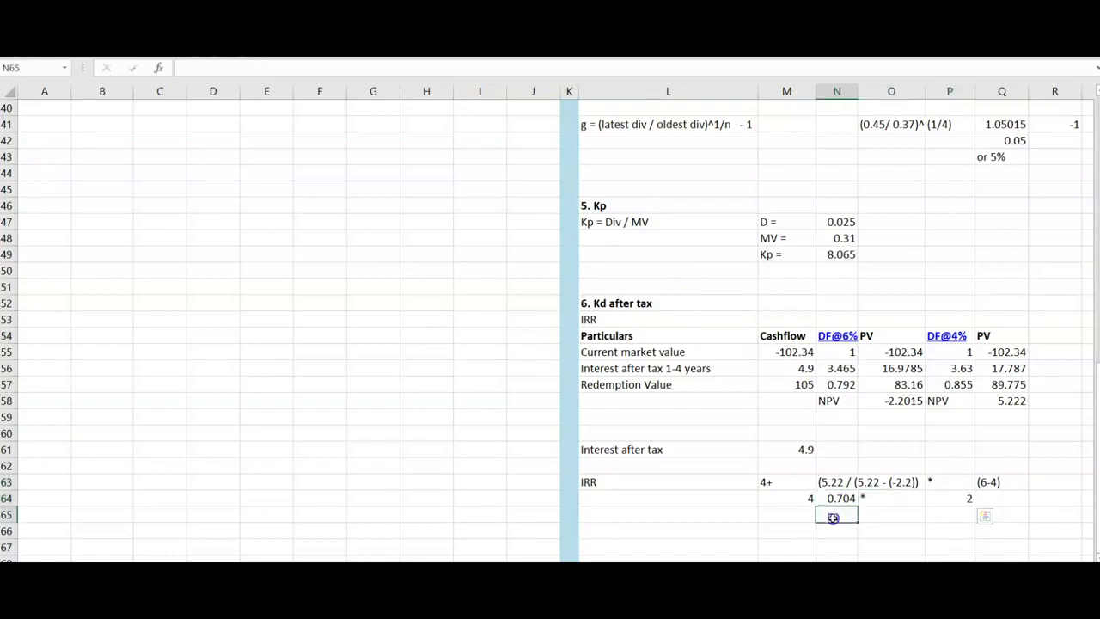
type("=")
left_click(826, 497)
type("*")
left_click(958, 500)
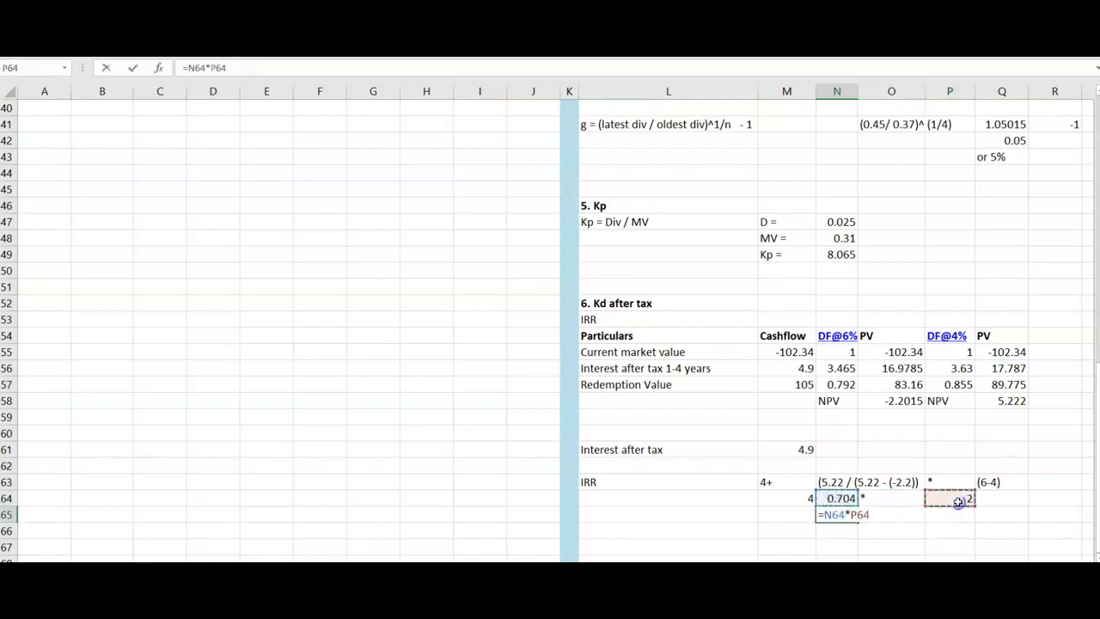
key("Return")
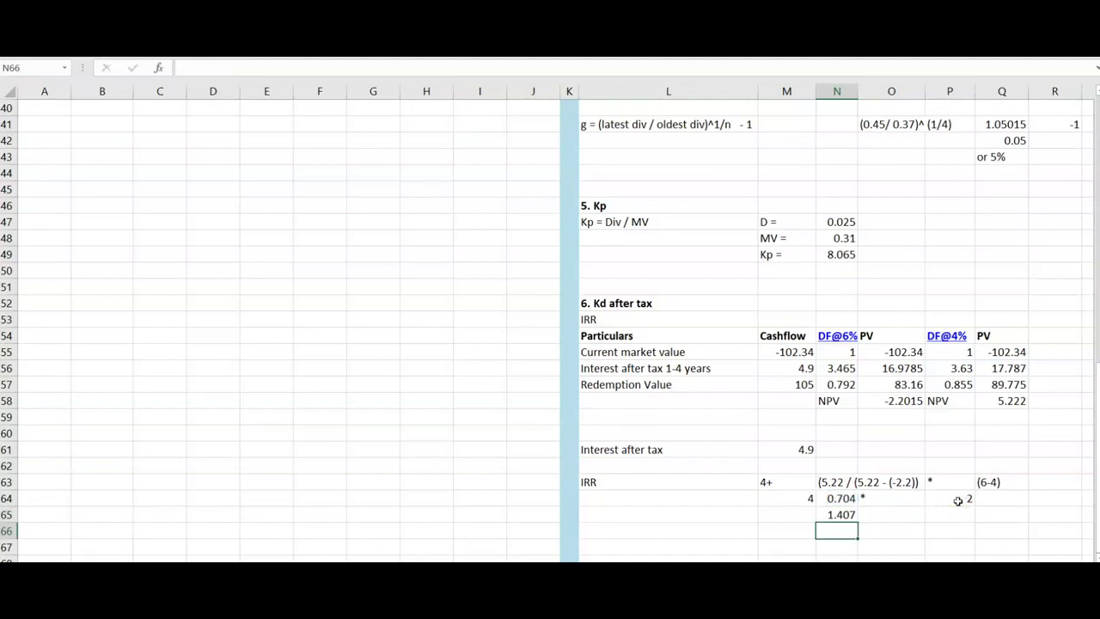
Enter 4 in M65 and sum it with 1.407 for an IRR of 5.407008
left_click(788, 500)
left_click(797, 514)
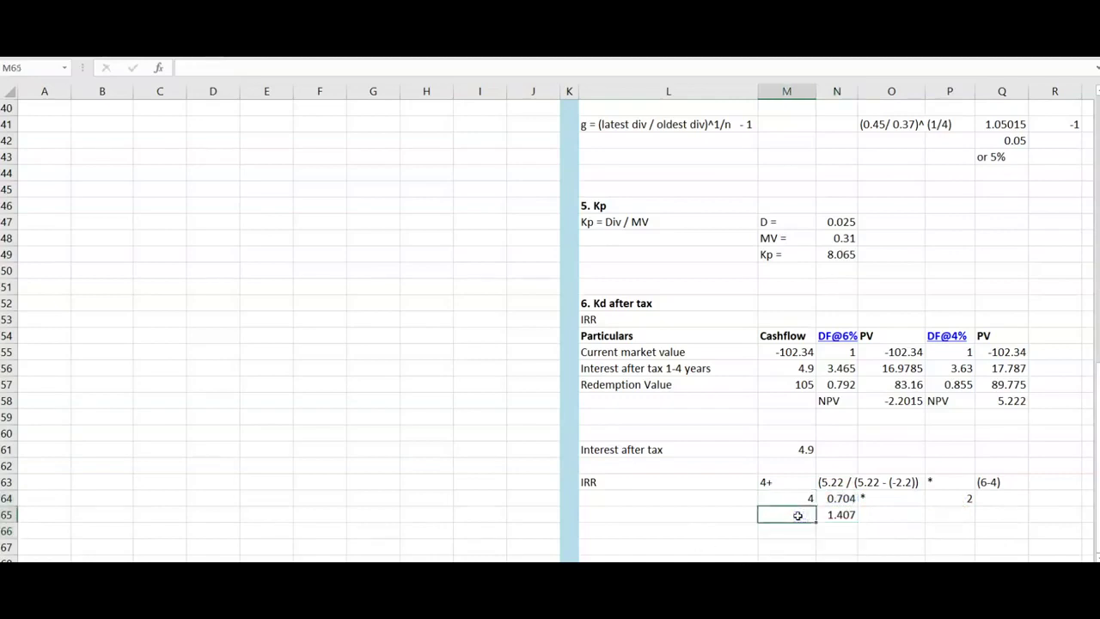
type("4")
key("Return")
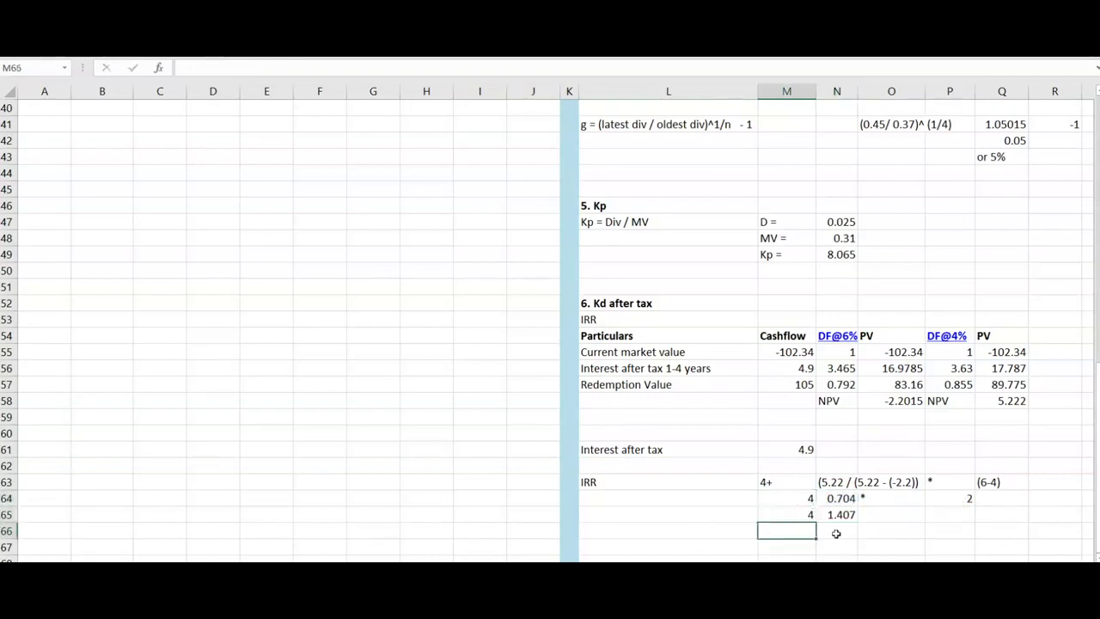
type("=")
left_click(808, 513)
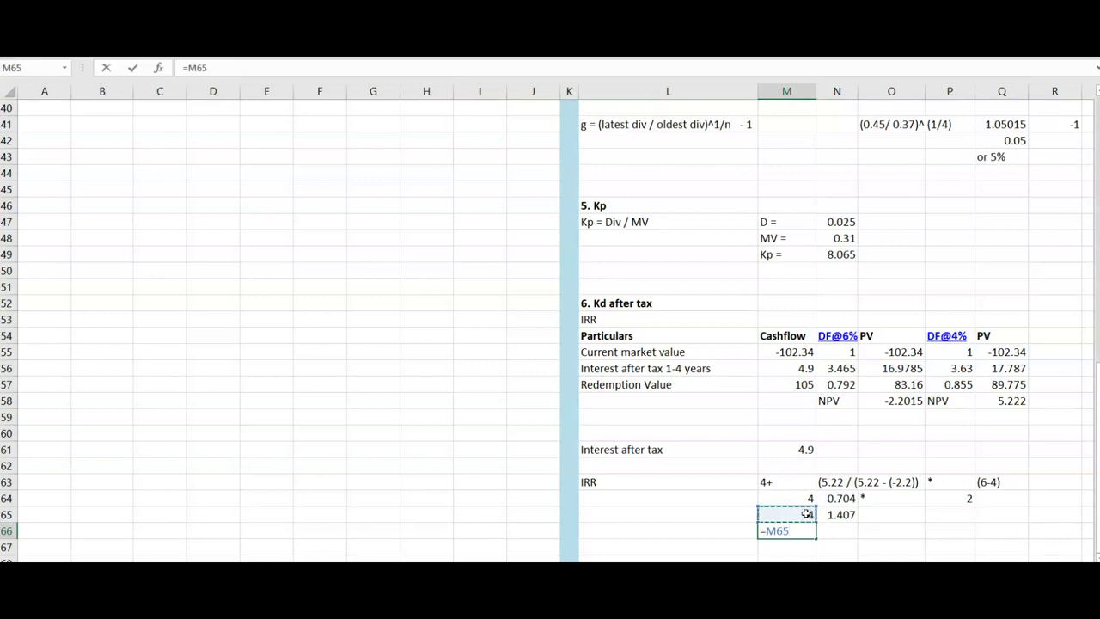
type("+")
left_click(838, 517)
key("Return")
left_click(799, 530)
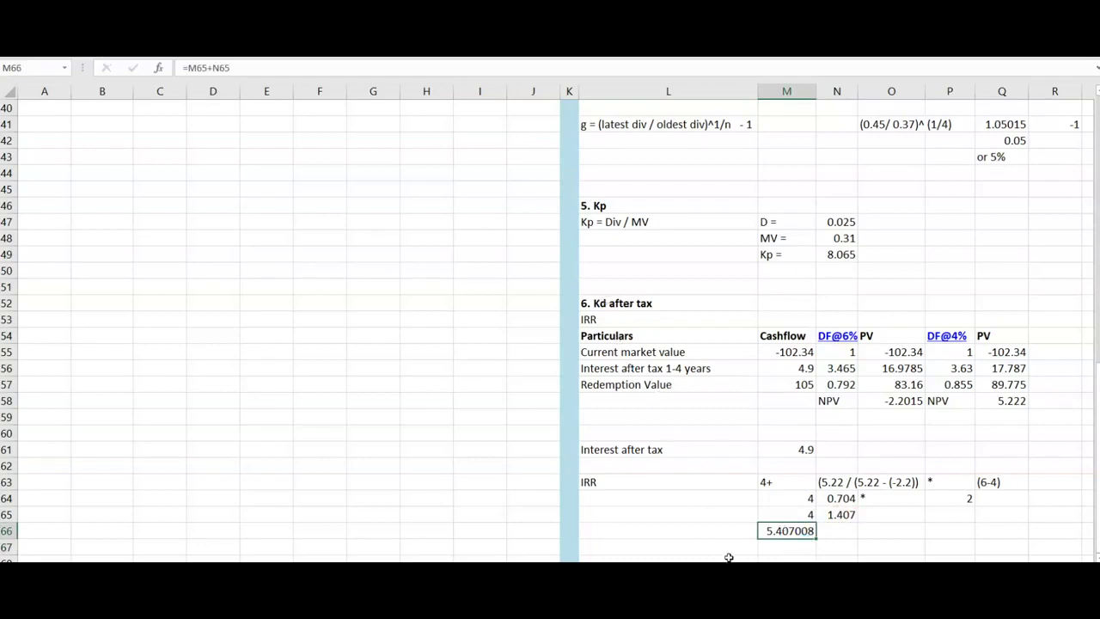
scroll(773, 541, "up", 6)
Set the Loan Notes cost to 5.4 in the WACC table
scroll(772, 541, "up", 7)
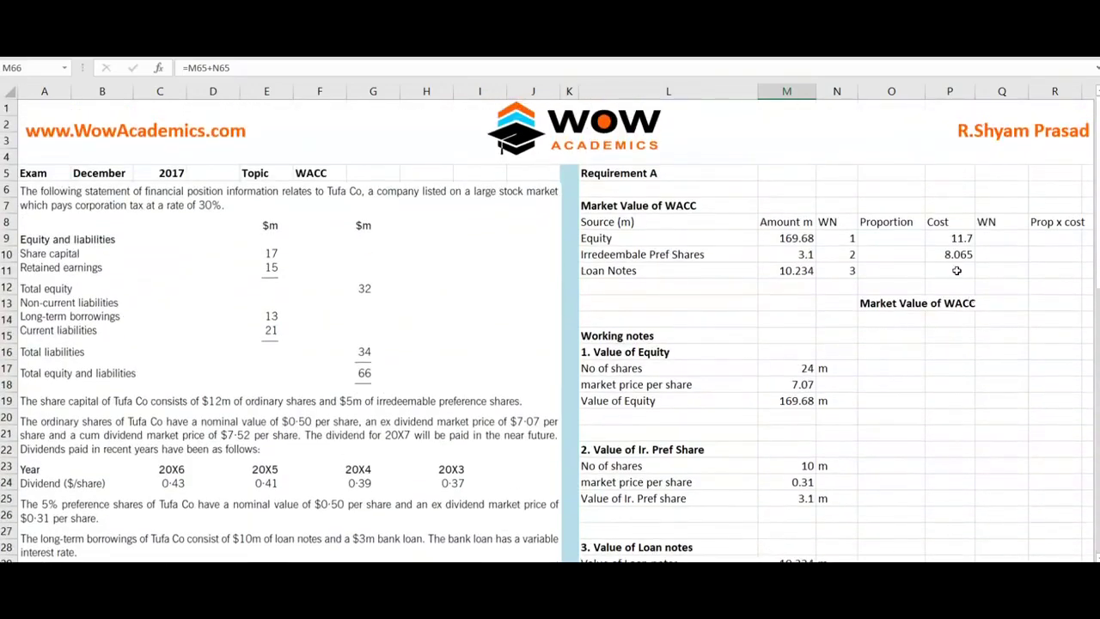
left_click(955, 268)
type("5")
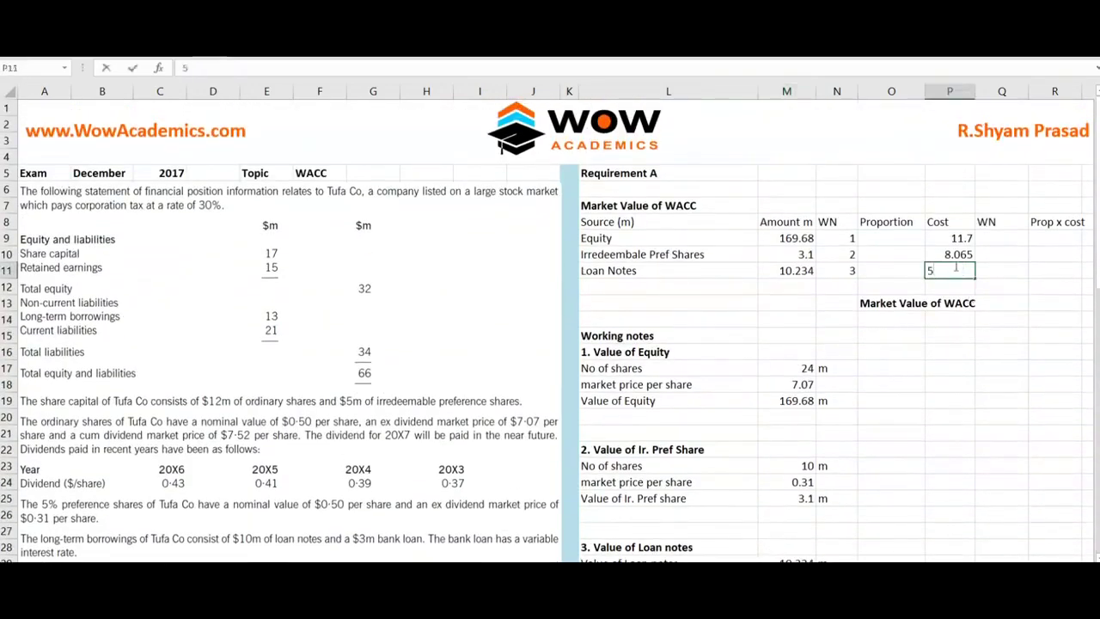
type(".4")
key("Return")
Number the working notes 4, 5 and 6 for Equity, Preference Shares and Loan Notes
left_click(999, 234)
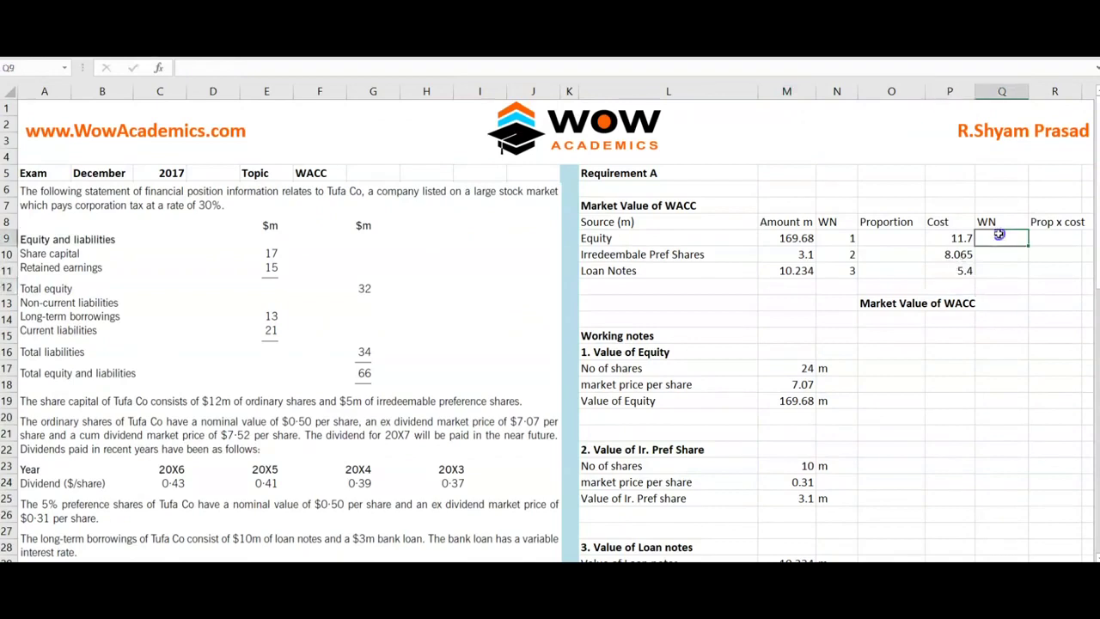
type("4")
key("Return")
type("5")
key("Return")
type("6")
key("Return")
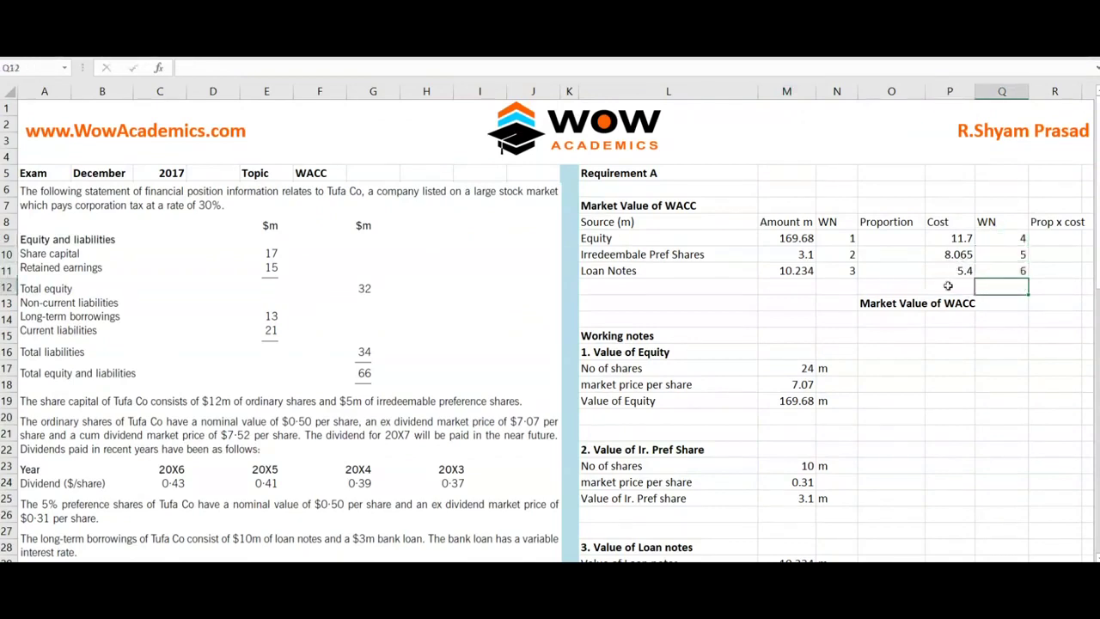
Total the three amounts with =SUM(M9:M11) in M12, giving 183.014
left_click(891, 240)
left_click(796, 284)
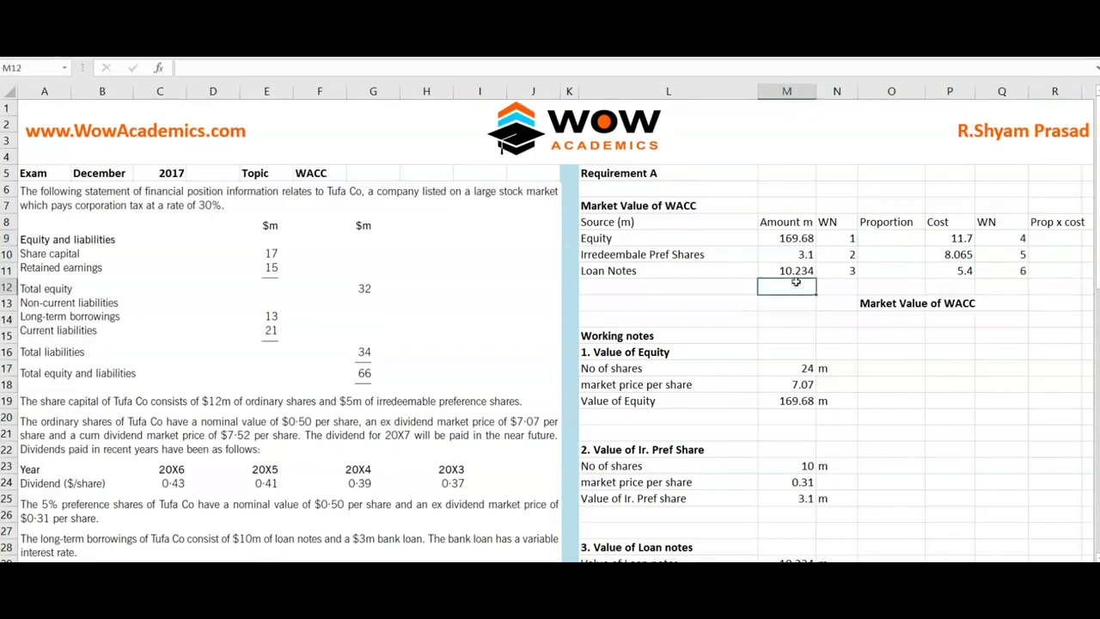
type("=")
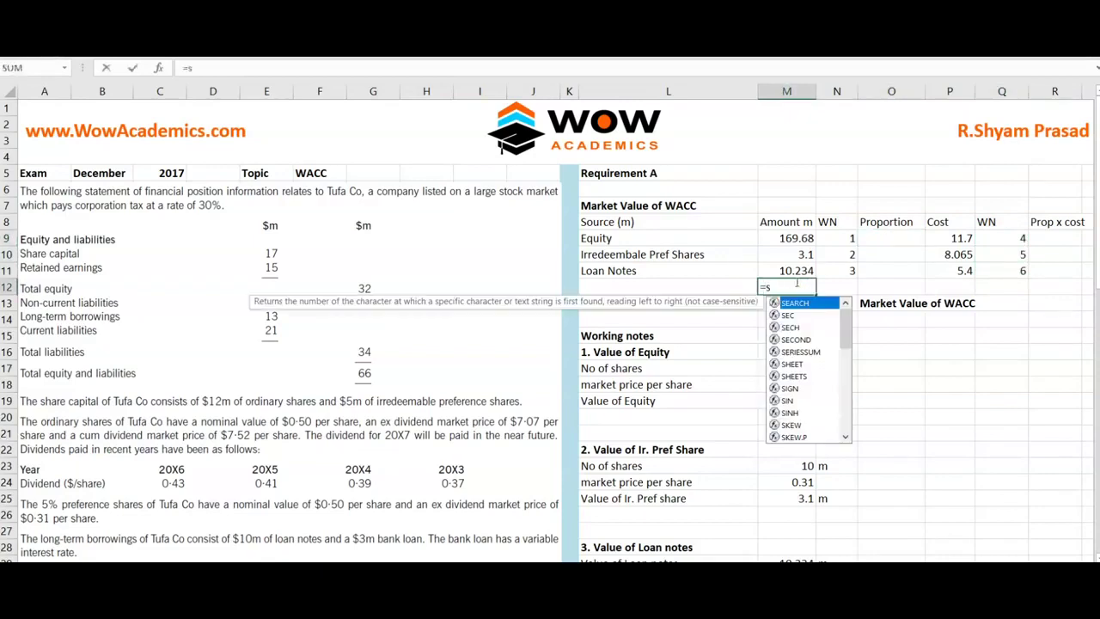
type("su")
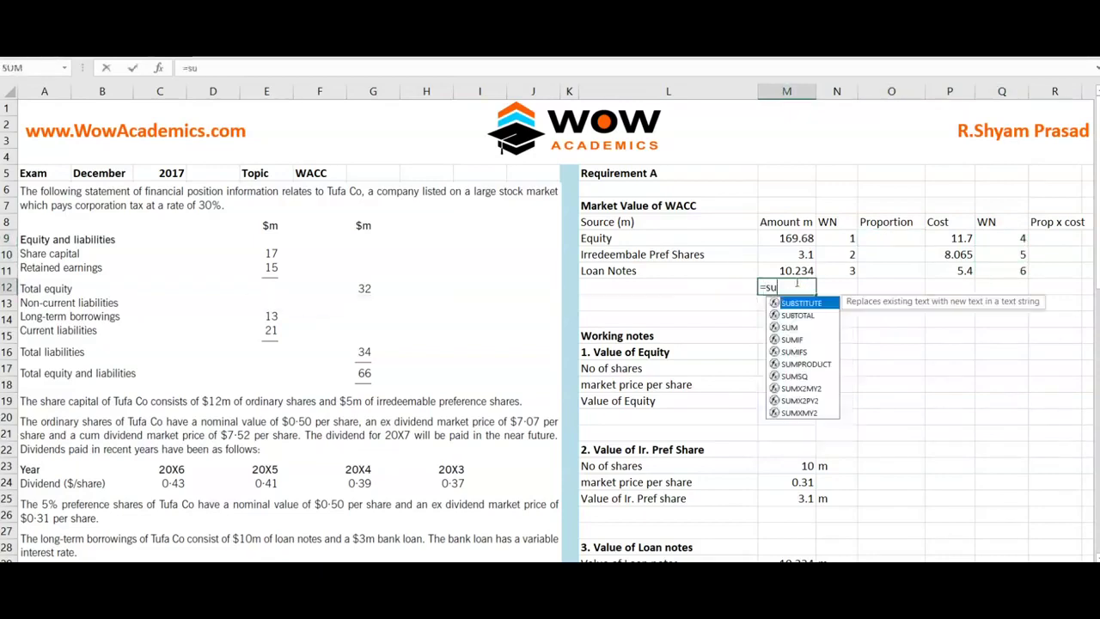
type("m(")
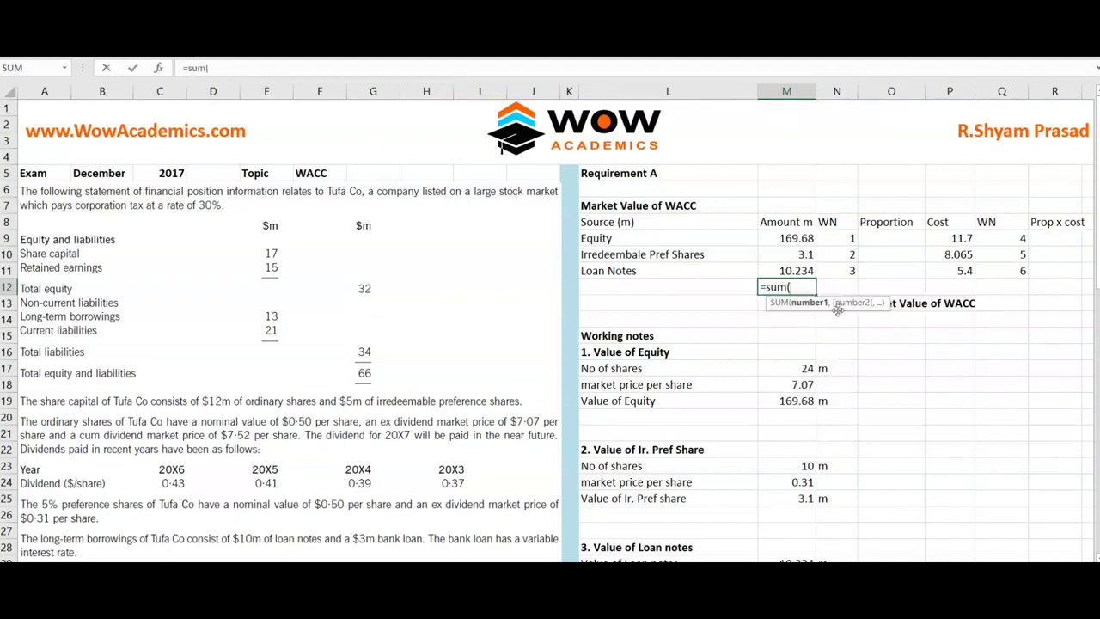
left_click(799, 237)
key("shift+Down")
key("shift+Down")
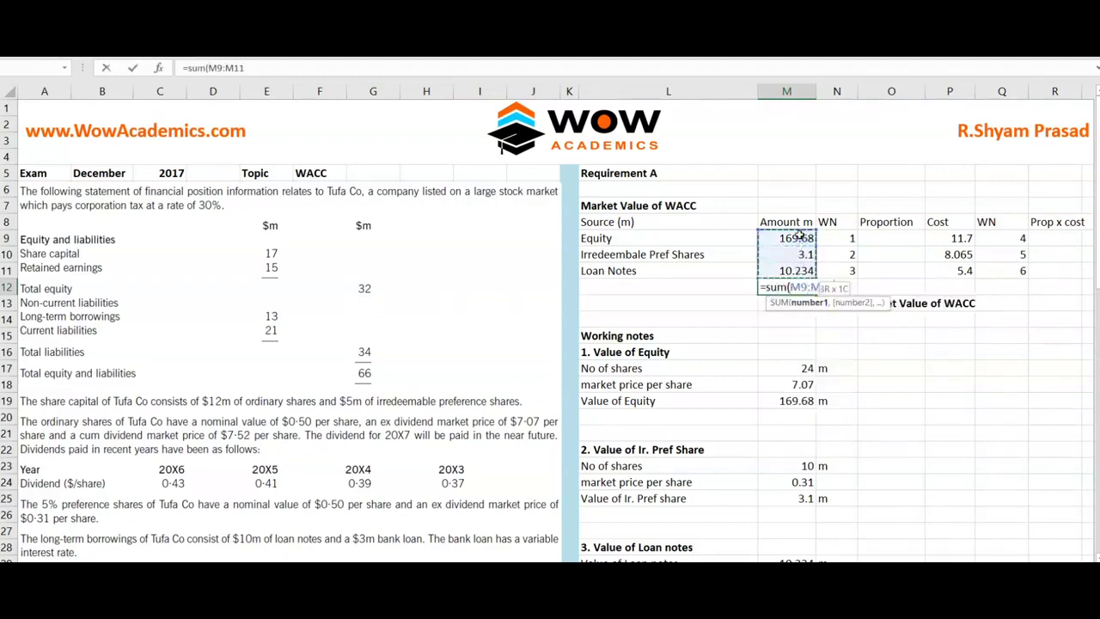
type(")")
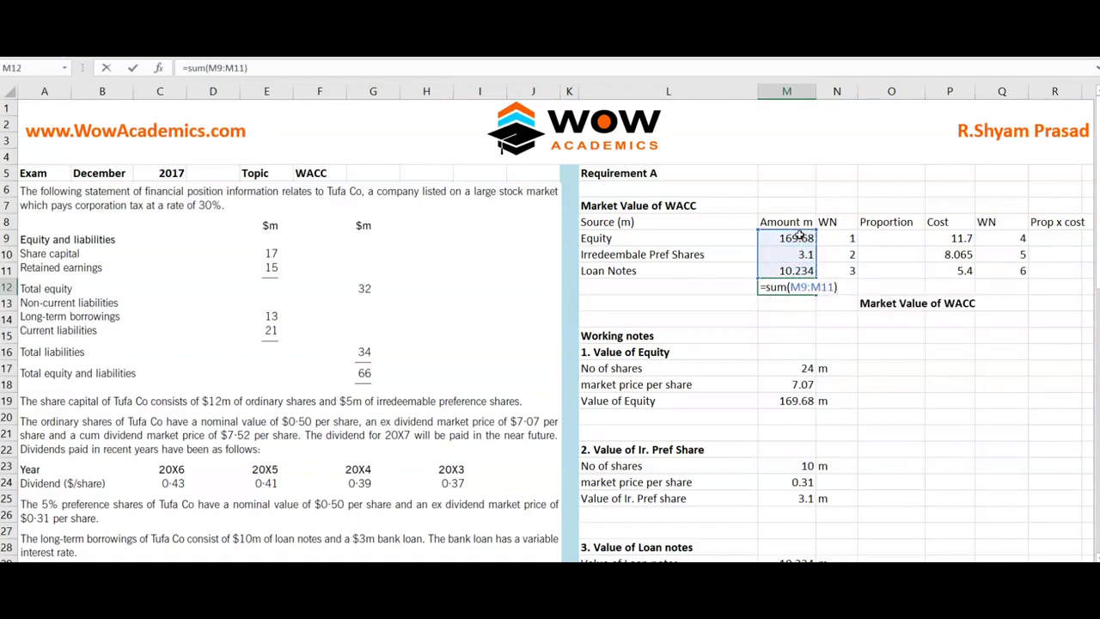
key("Return")
key("Up")
key("Right")
key("Right")
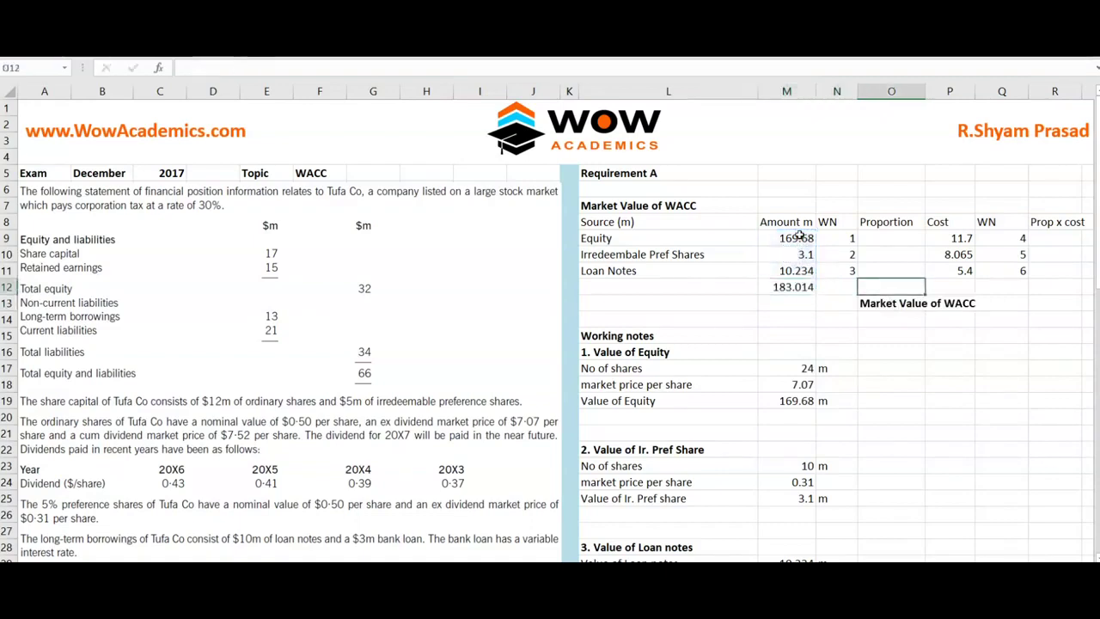
key("Up")
key("Up")
key("Up")
Enter =M9/183 in O9 and copy it to O10:O11 for proportions 0.93, 0.02, 0.06
type("=")
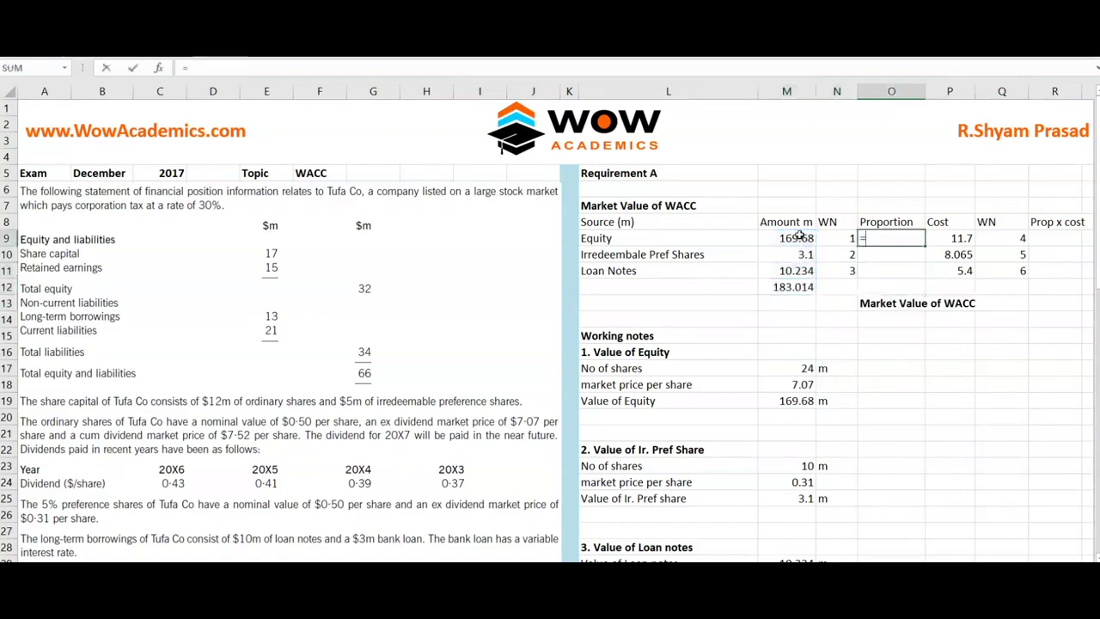
left_click(798, 238)
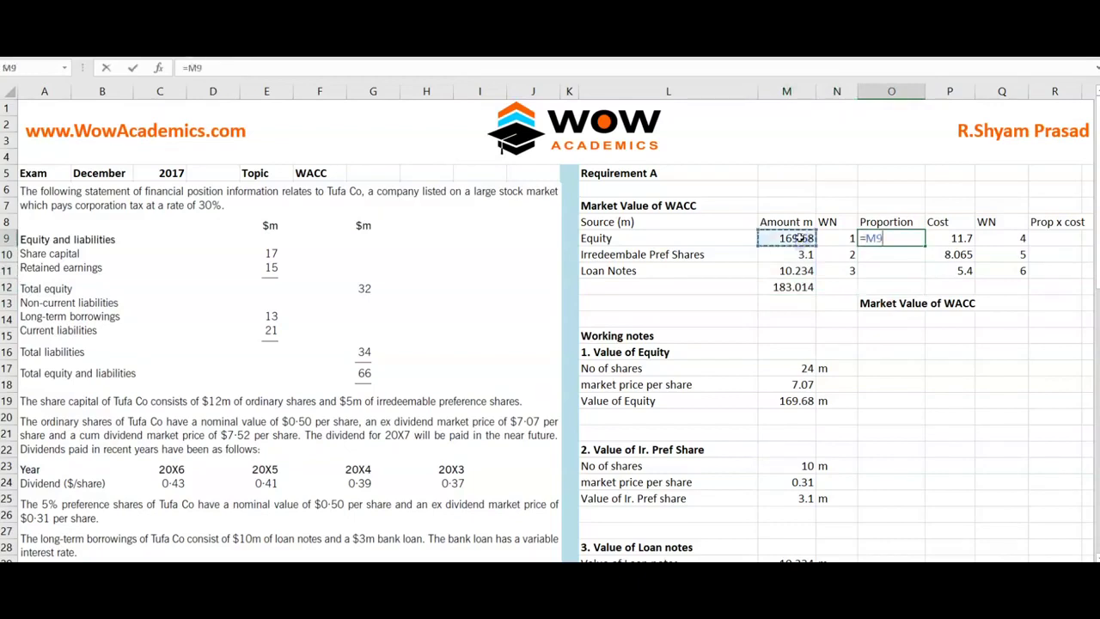
type("/")
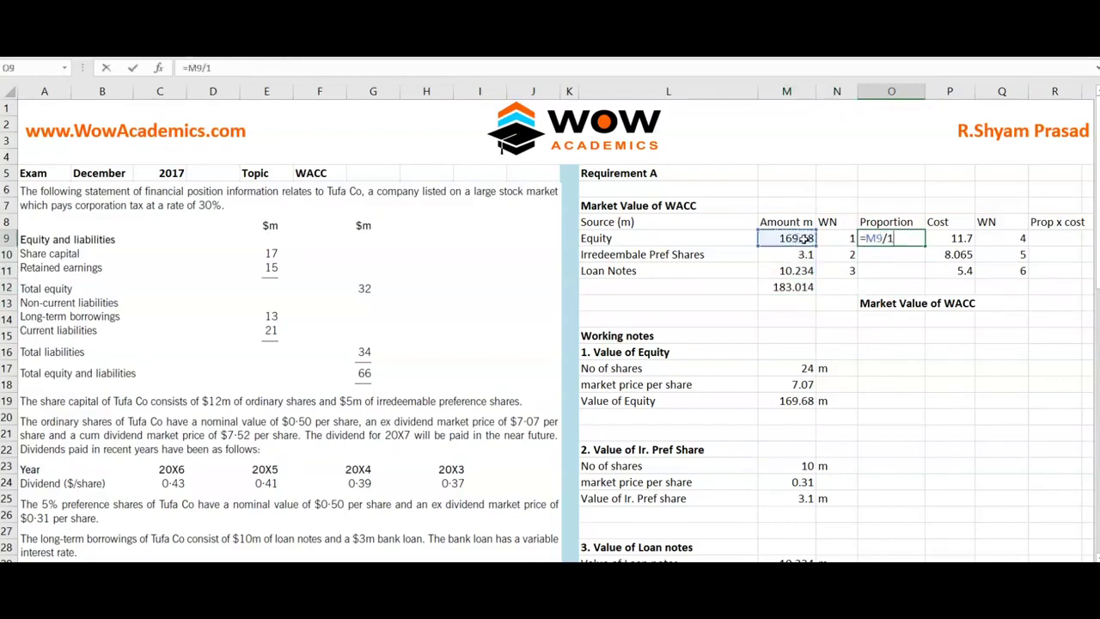
type("183")
key("Return")
key("Up")
key("ctrl+c")
key("Down")
key("ctrl+v")
key("Down")
key("ctrl+v")
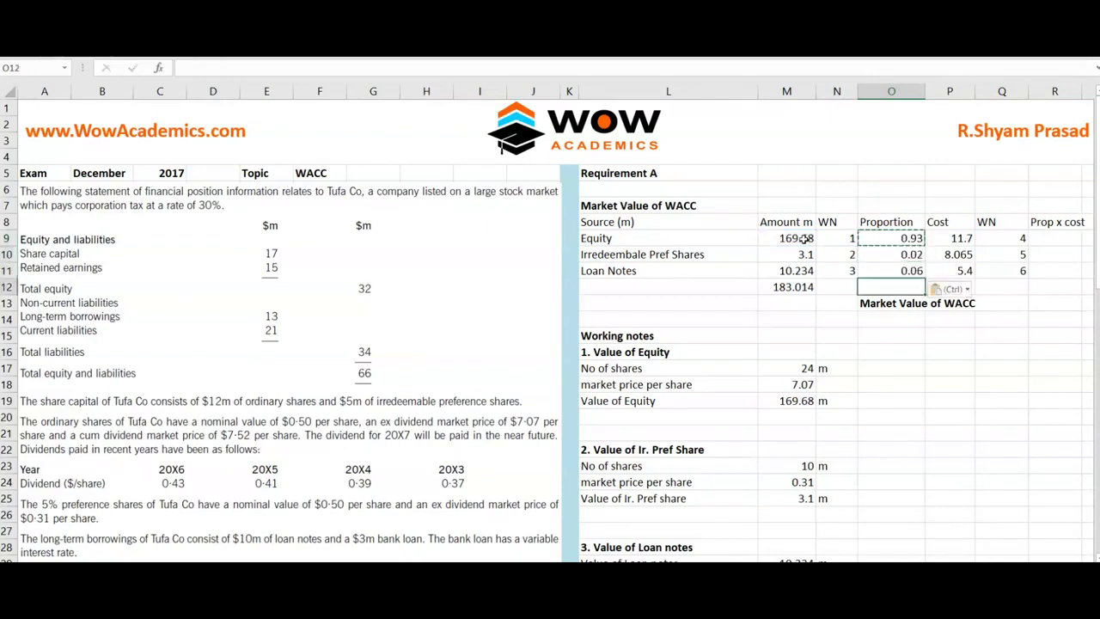
Copy the SUM total under the proportions, giving 1.000077, and widen column O
key("Down")
key("Left")
key("Left")
key("ctrl+c")
key("Right")
key("Right")
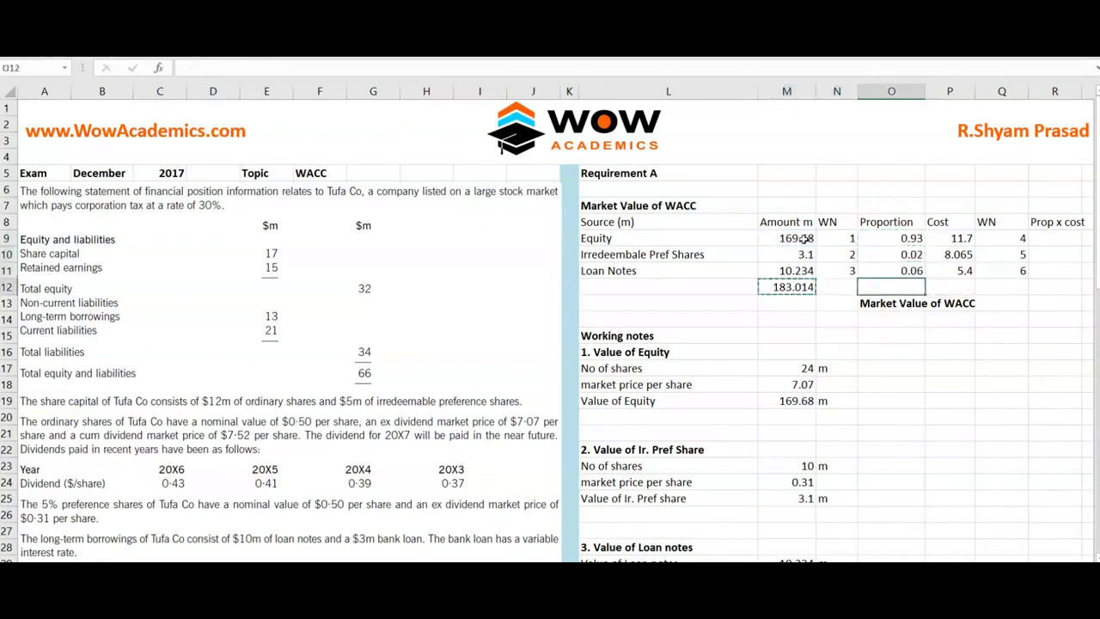
key("ctrl+v")
key("Escape")
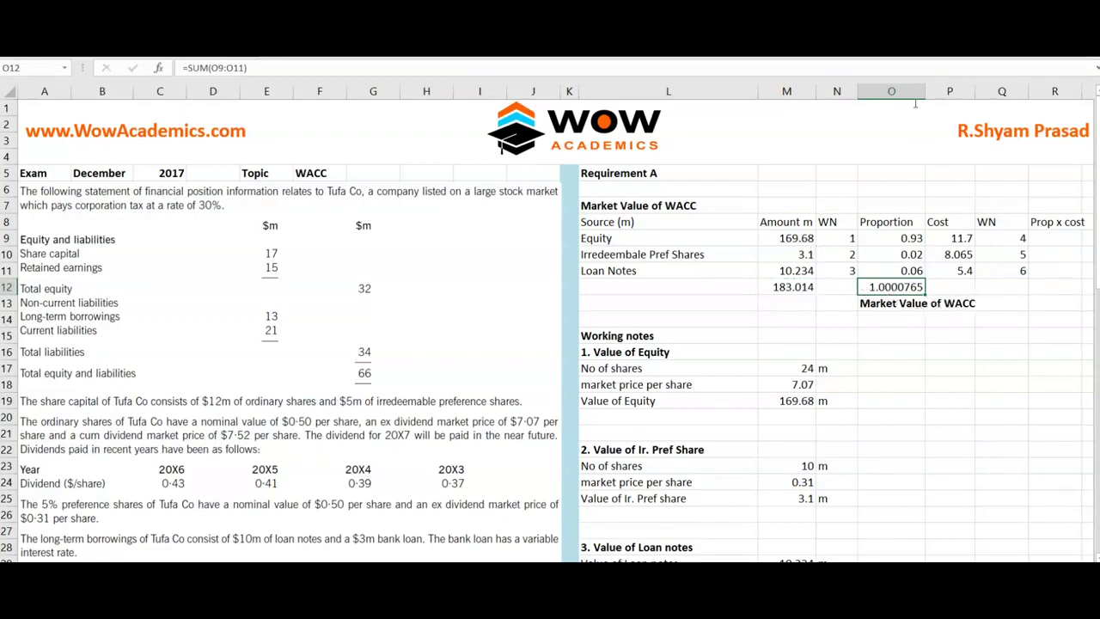
left_click_drag(923, 90, 917, 91)
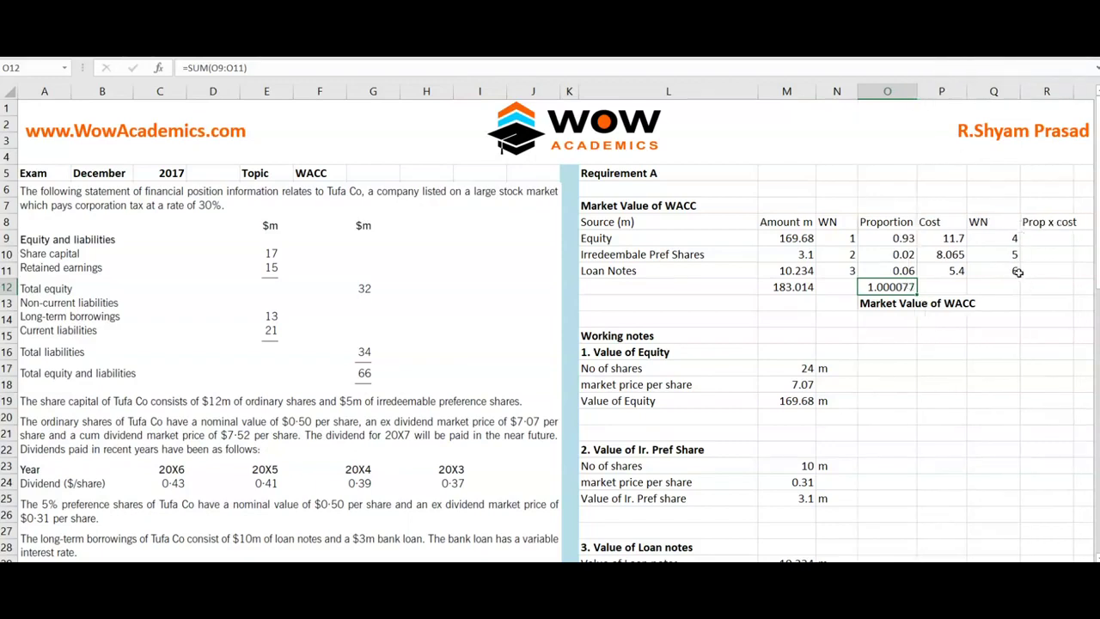
Enter =O9*P9 for Equity and copy it to the Preference Shares and Loan Notes rows
left_click(1048, 240)
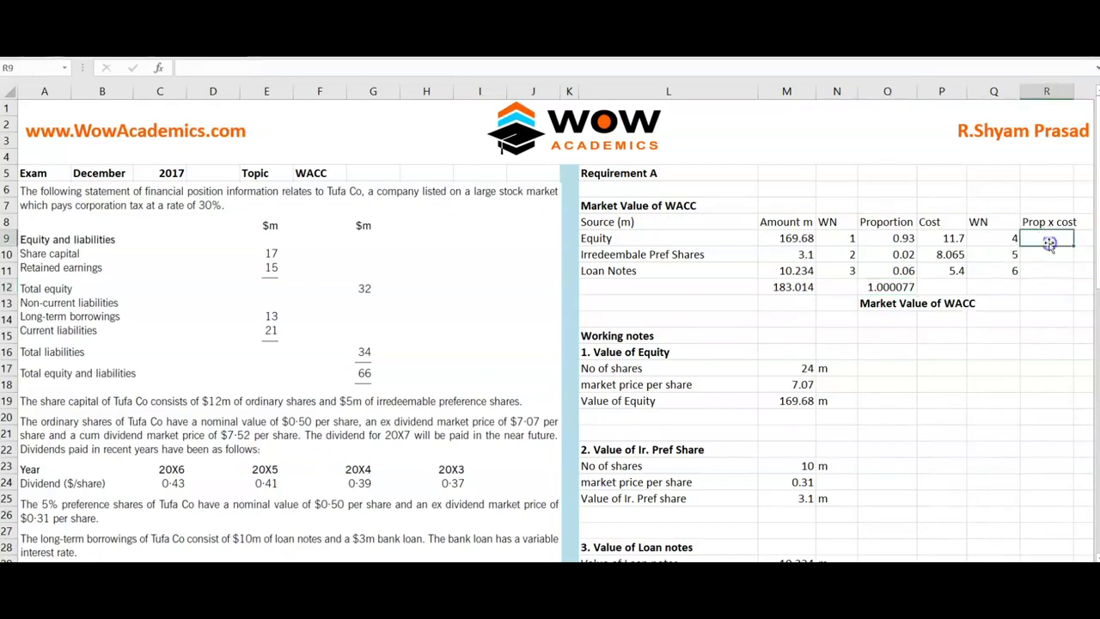
type("=")
left_click(880, 235)
type("*")
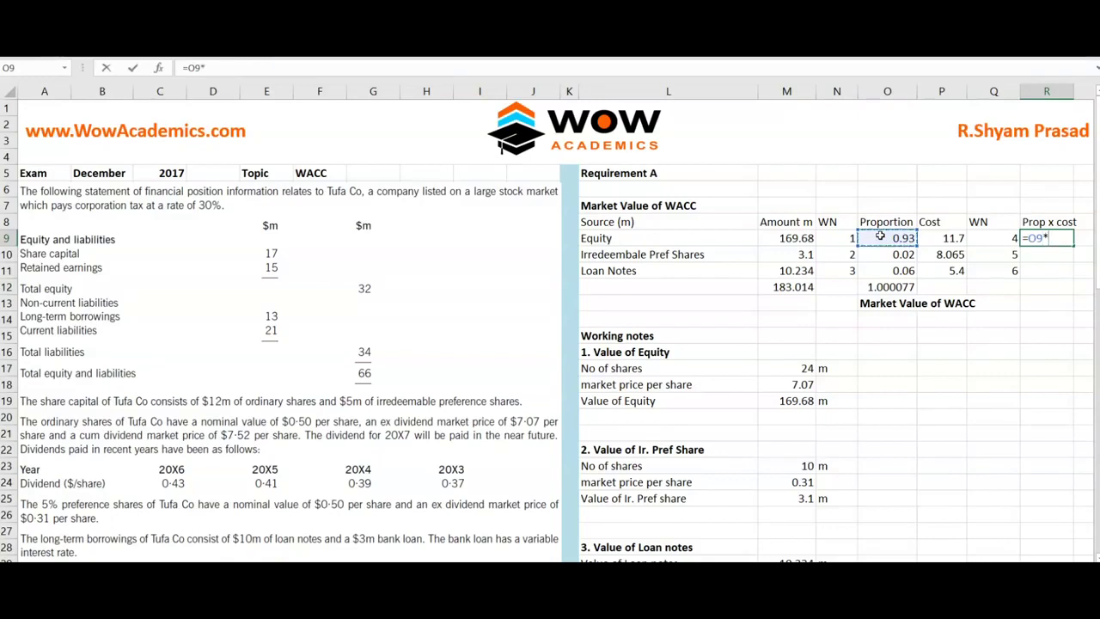
left_click(942, 240)
key("Return")
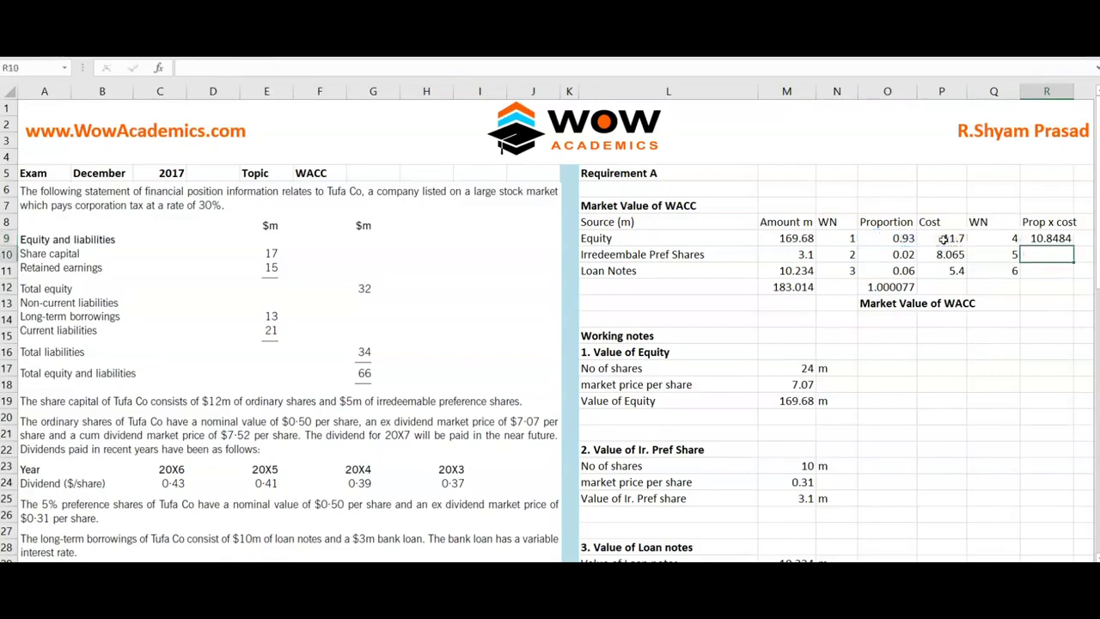
key("Up")
key("ctrl+c")
key("Down")
key("ctrl+v")
key("Down")
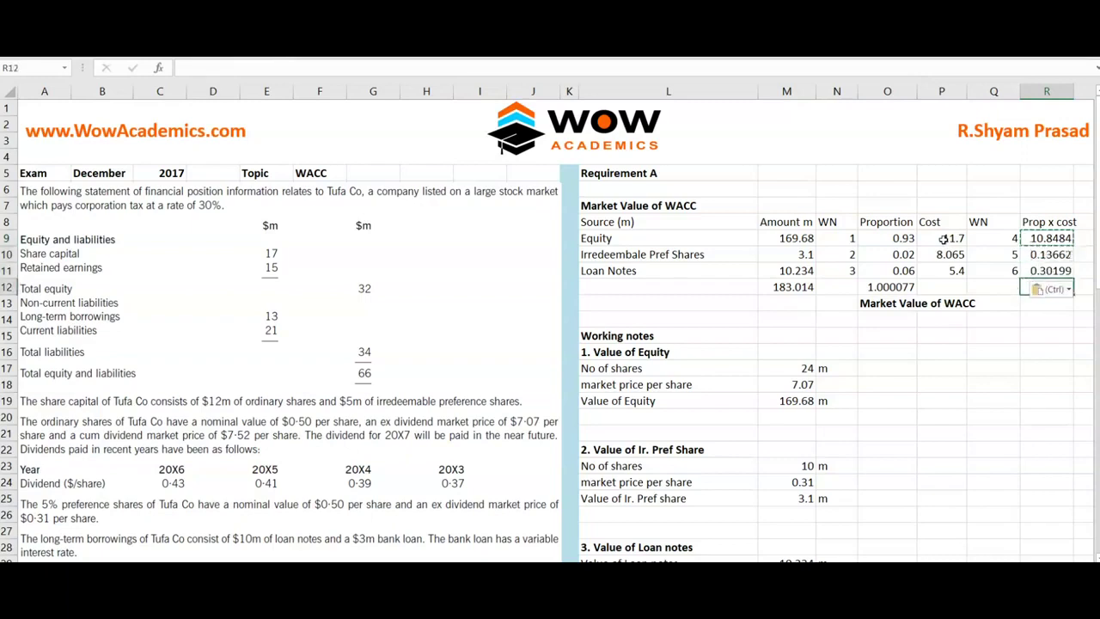
key("Escape")
Total the three products with =SUM(R9:R11) beside Market Value of WACC, giving 11.287
left_click(1033, 307)
type("=sum(")
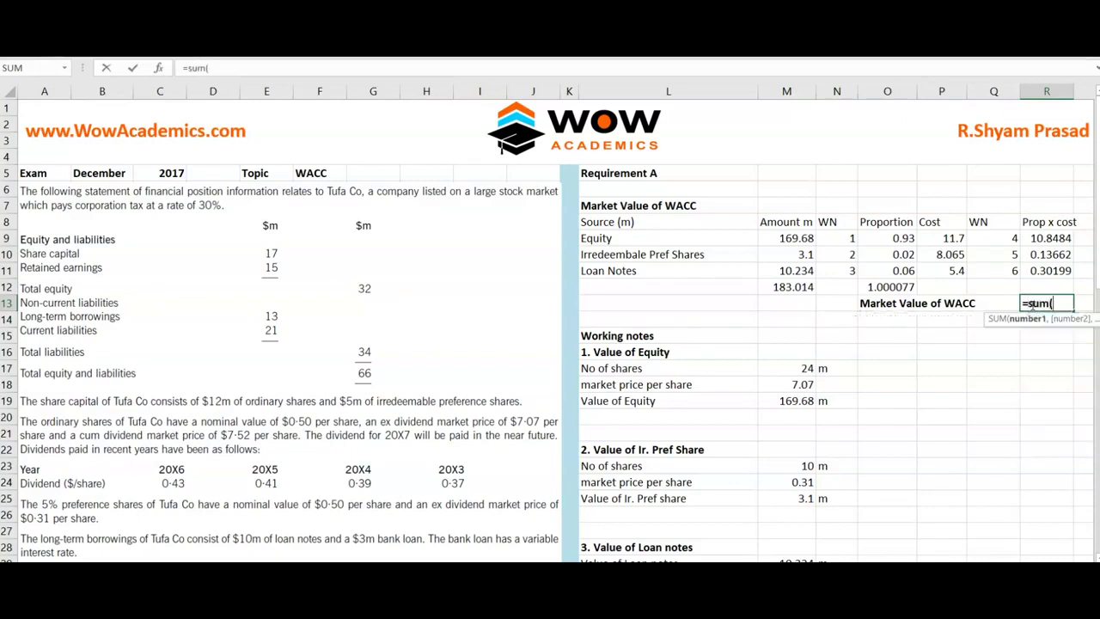
key("Up")
key("Up")
key("Up")
key("Up")
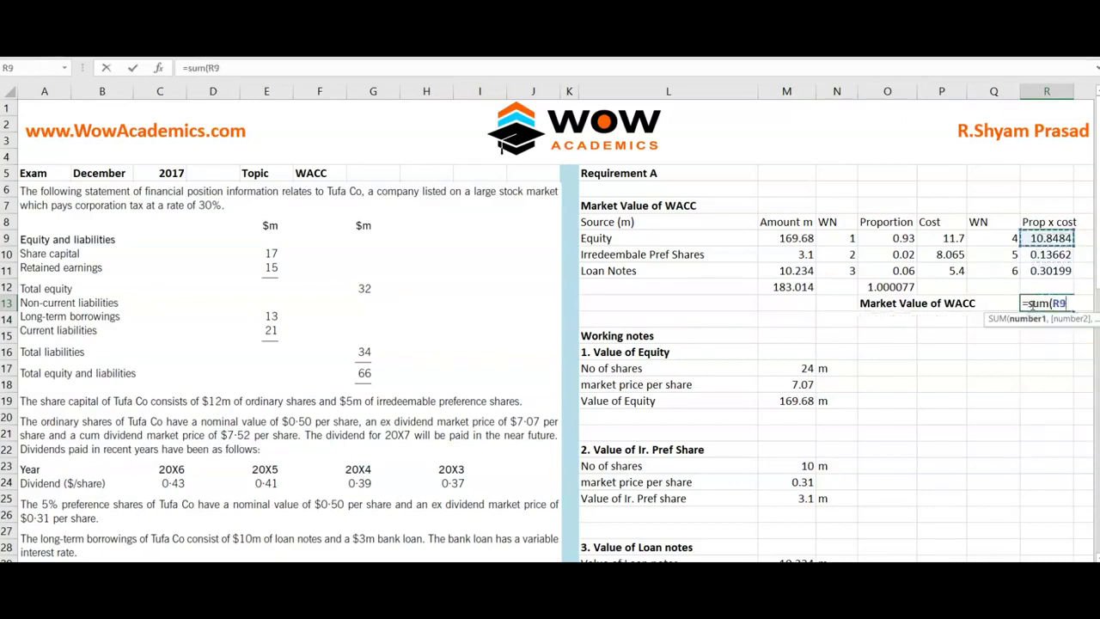
key("shift+Down")
key("shift+Down")
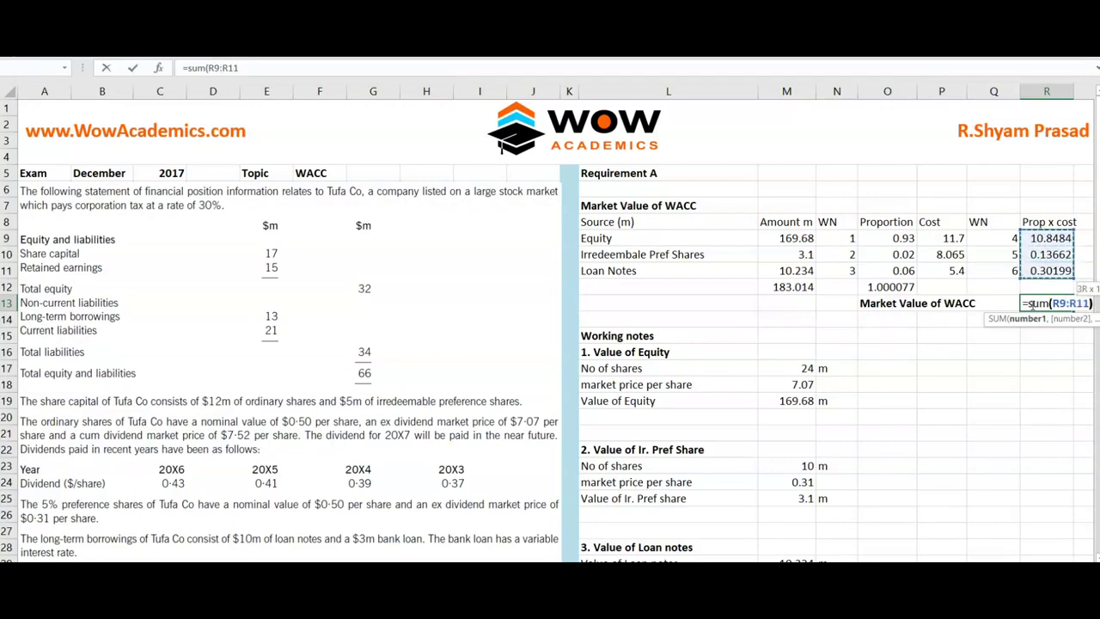
type(")")
key("Return")
key("Up")
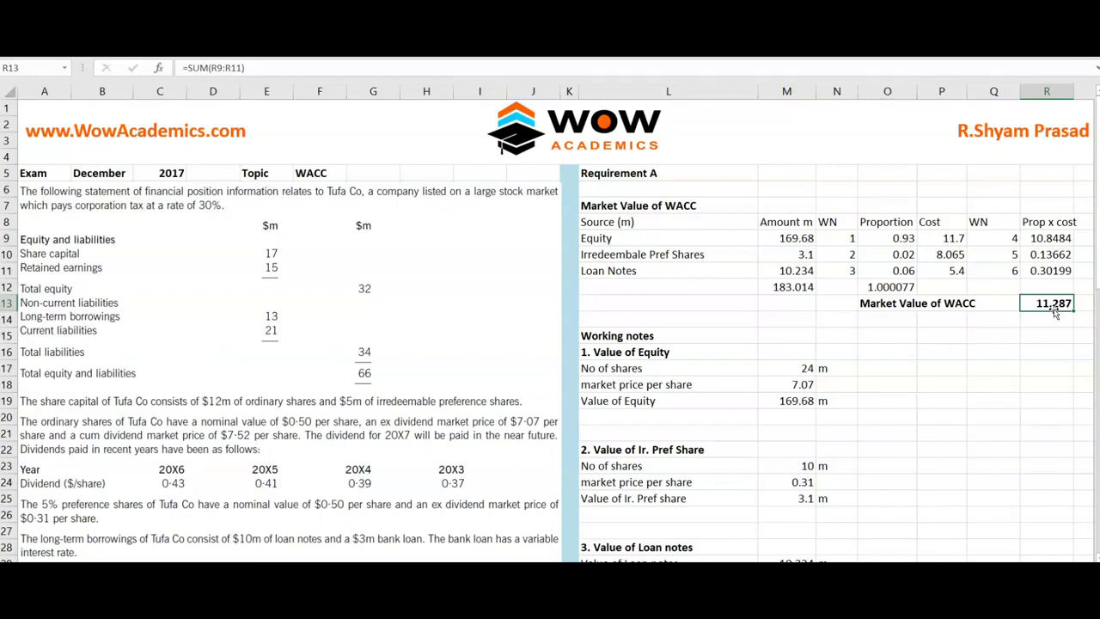
left_click(986, 315)
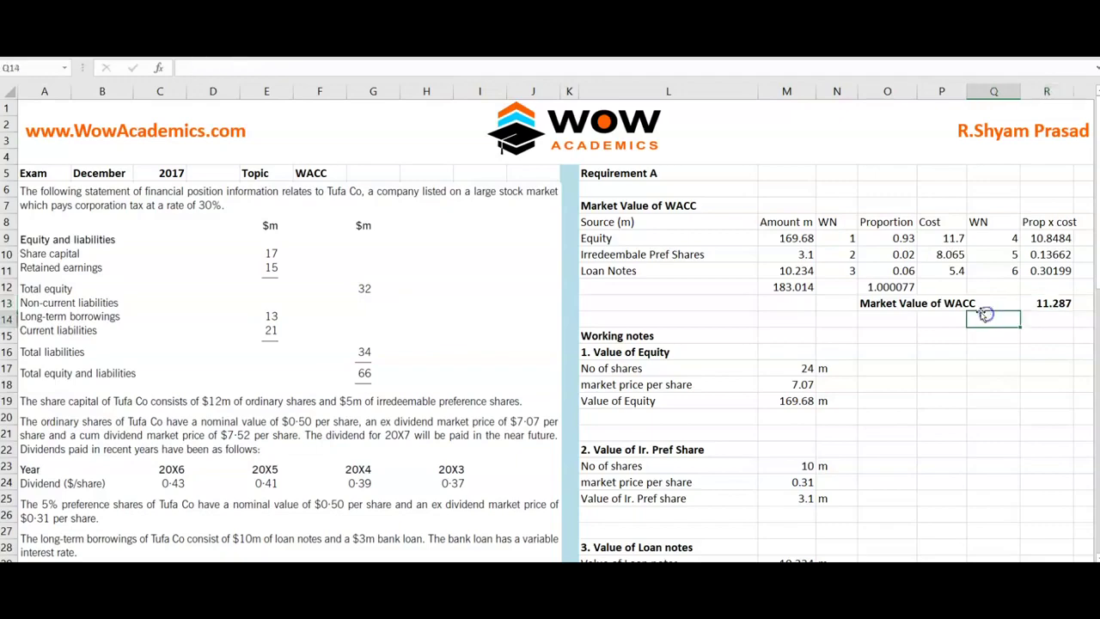
Scroll down the sheet to the 6. Kd after tax working notes
scroll(676, 264, "down", 1)
scroll(675, 264, "down", 3)
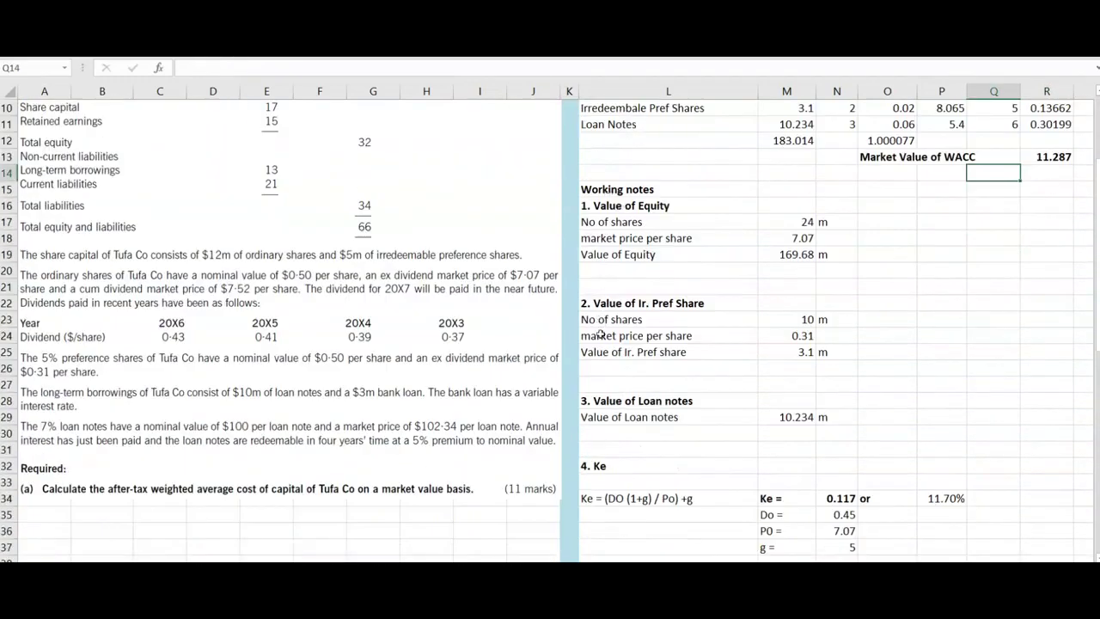
scroll(605, 413, "down", 4)
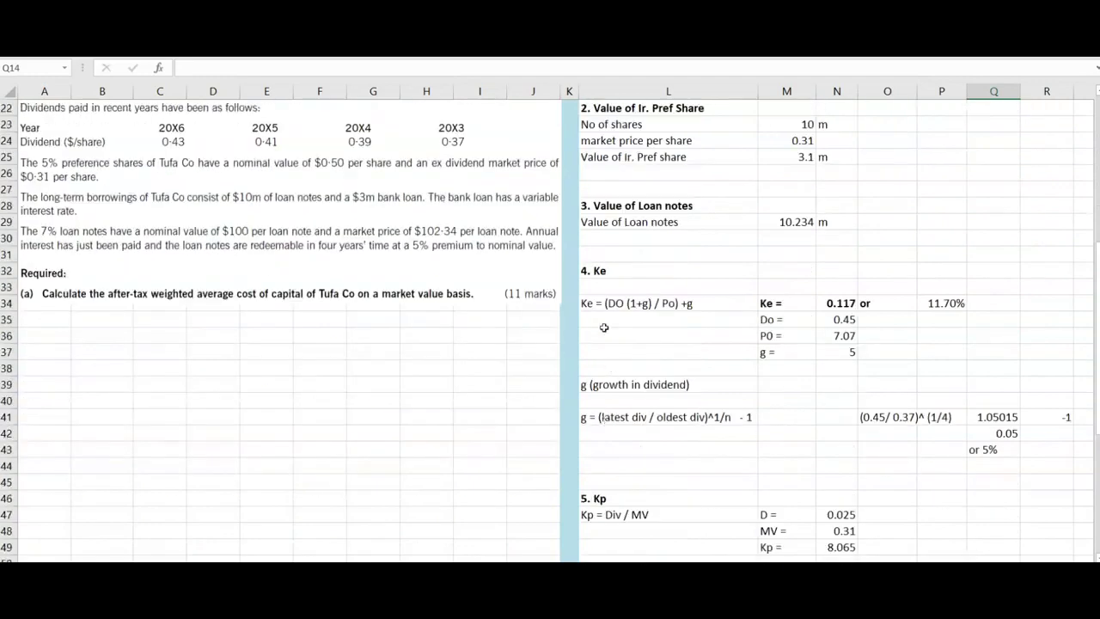
scroll(602, 273, "down", 4)
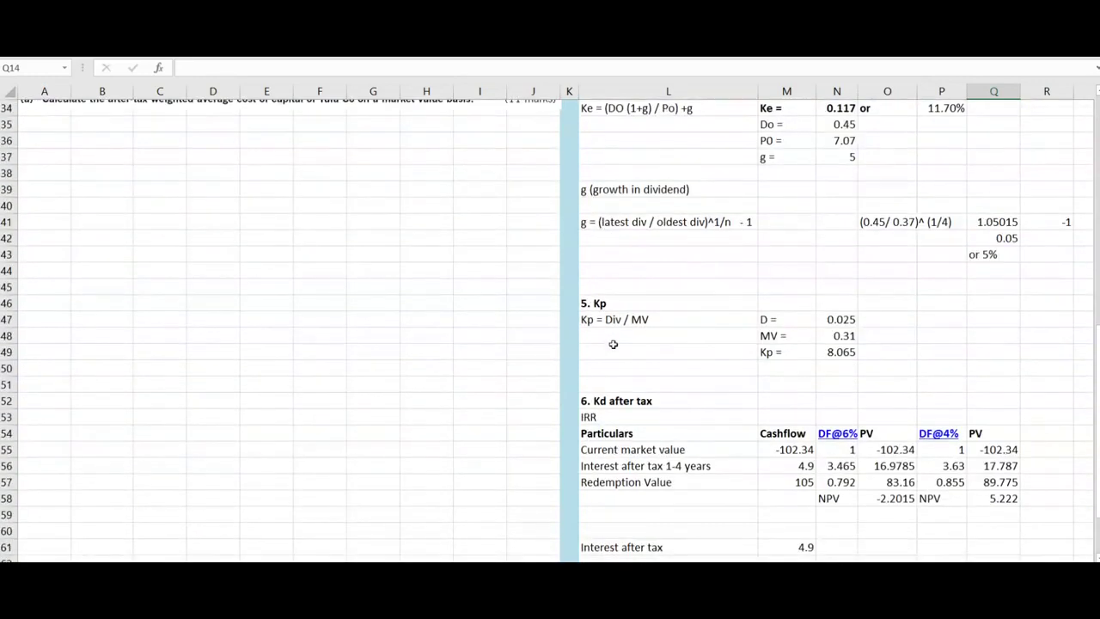
scroll(610, 344, "down", 3)
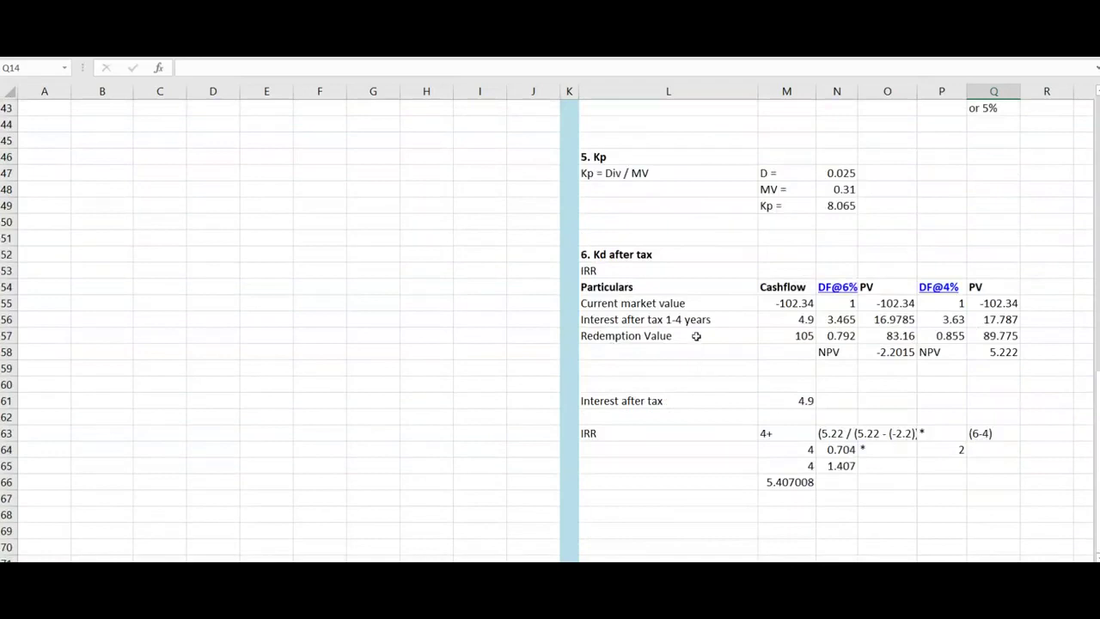